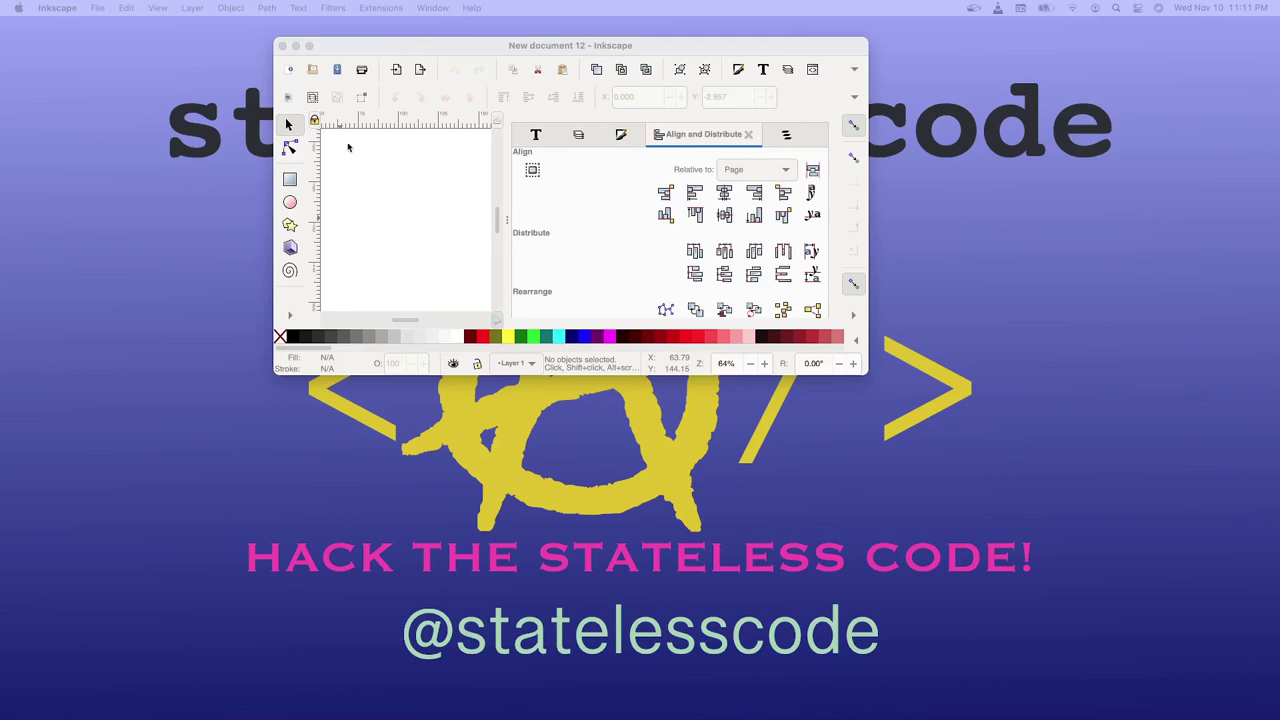
Reposition the Inkscape window and bring up the open-file dialog.
click(420, 47)
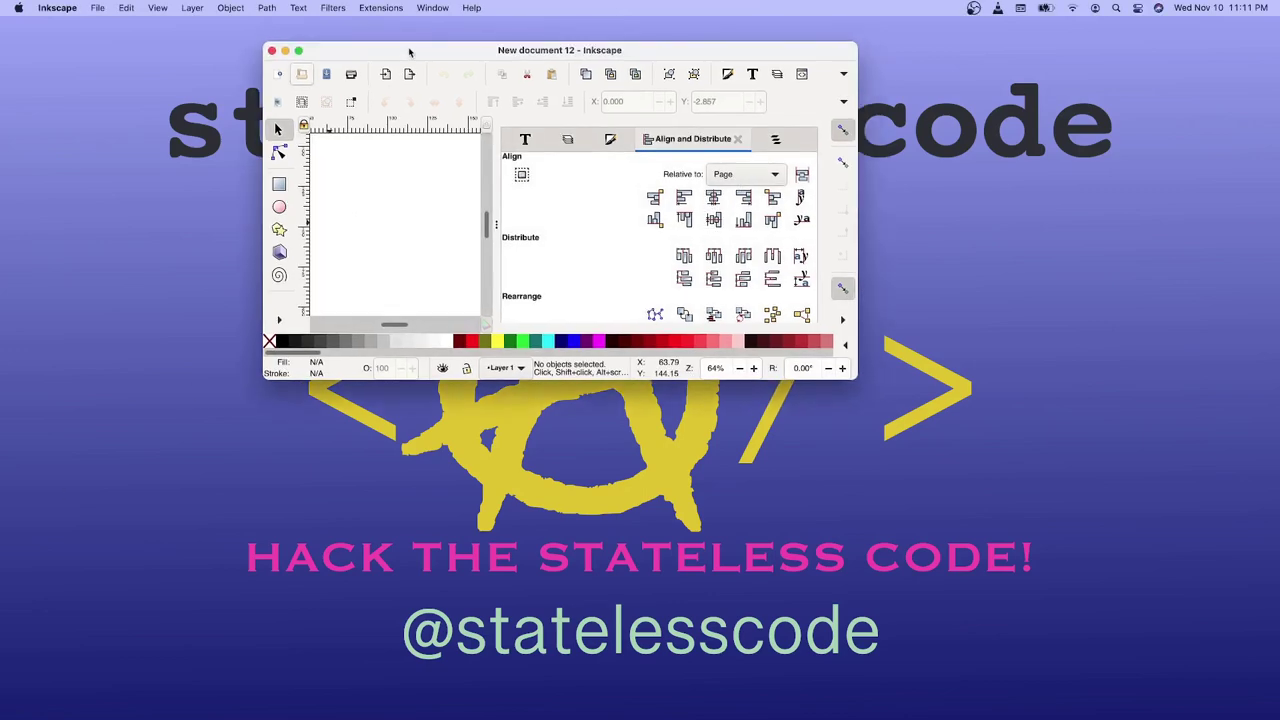
drag(420, 47, 357, 80)
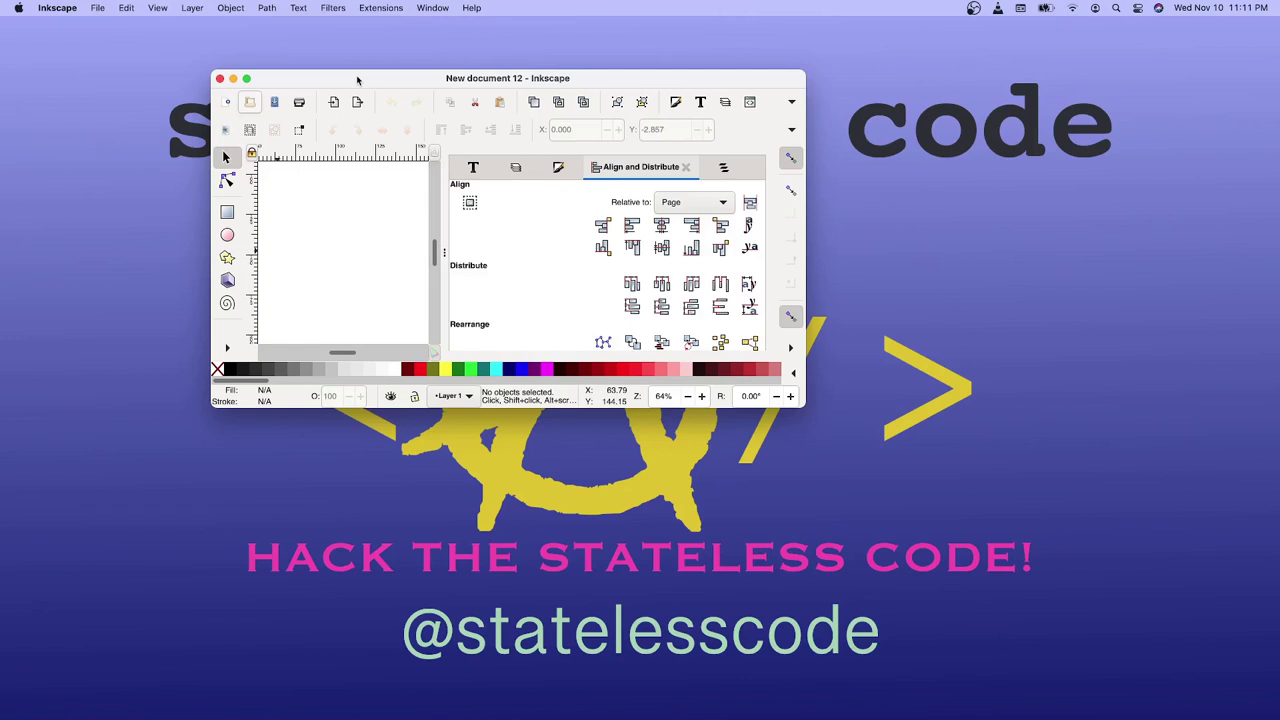
key(ctrl+o)
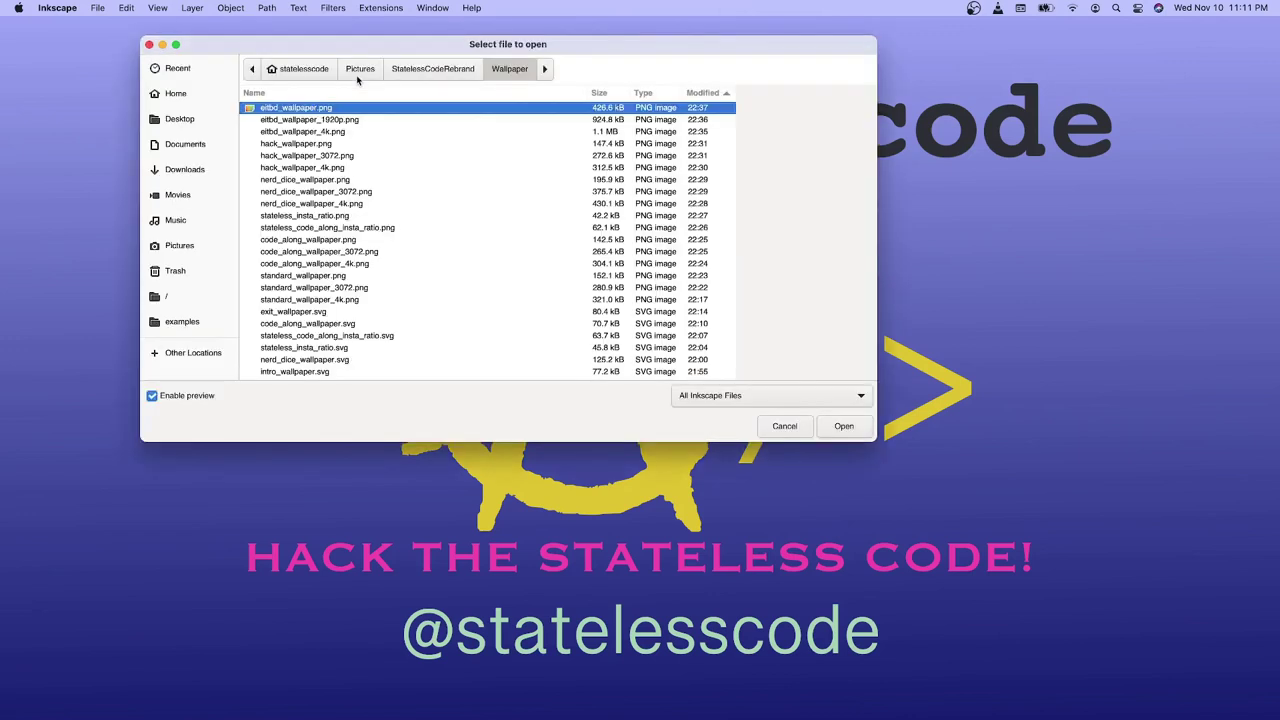
scroll(360, 205, down, 1)
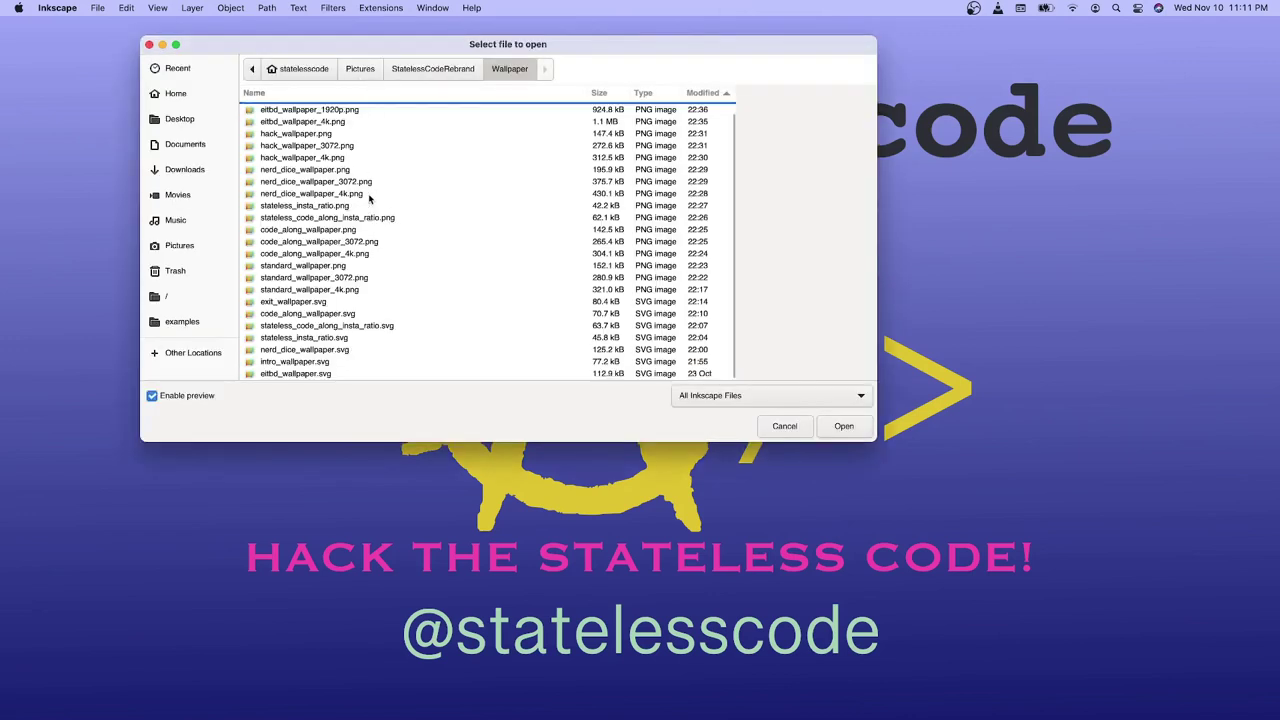
scroll(332, 236, up, 1)
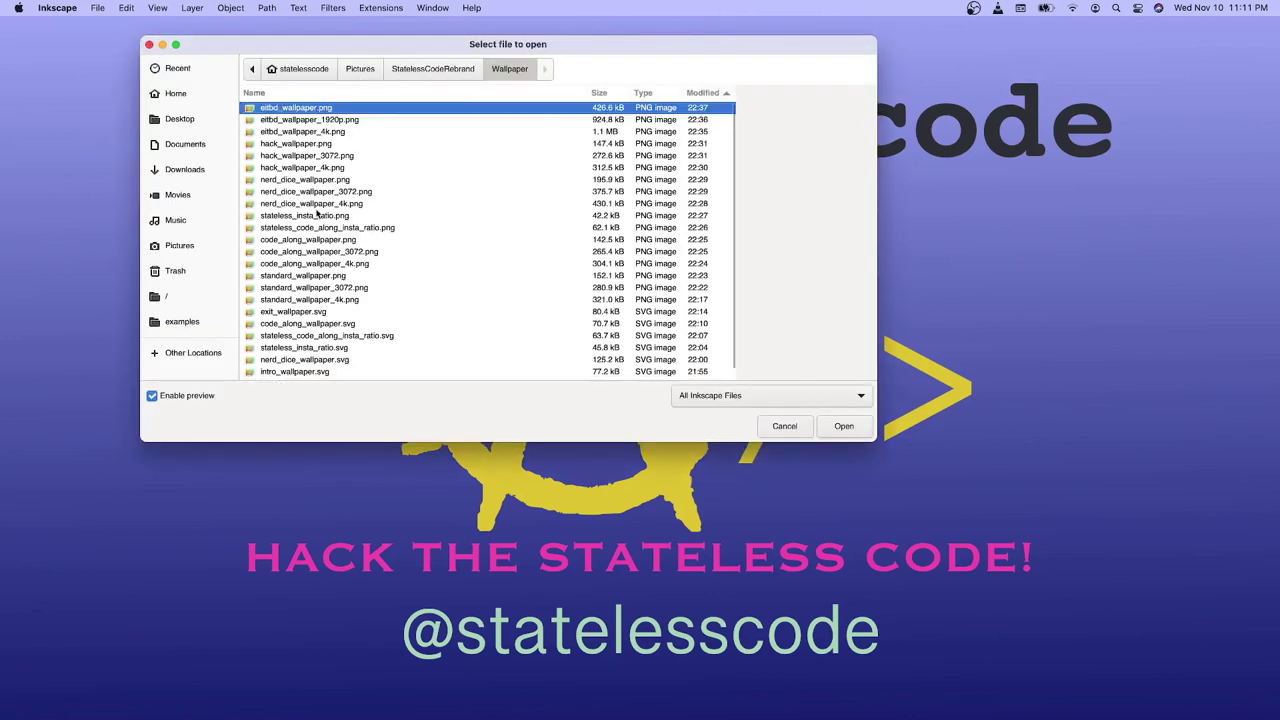
scroll(315, 220, down, 1)
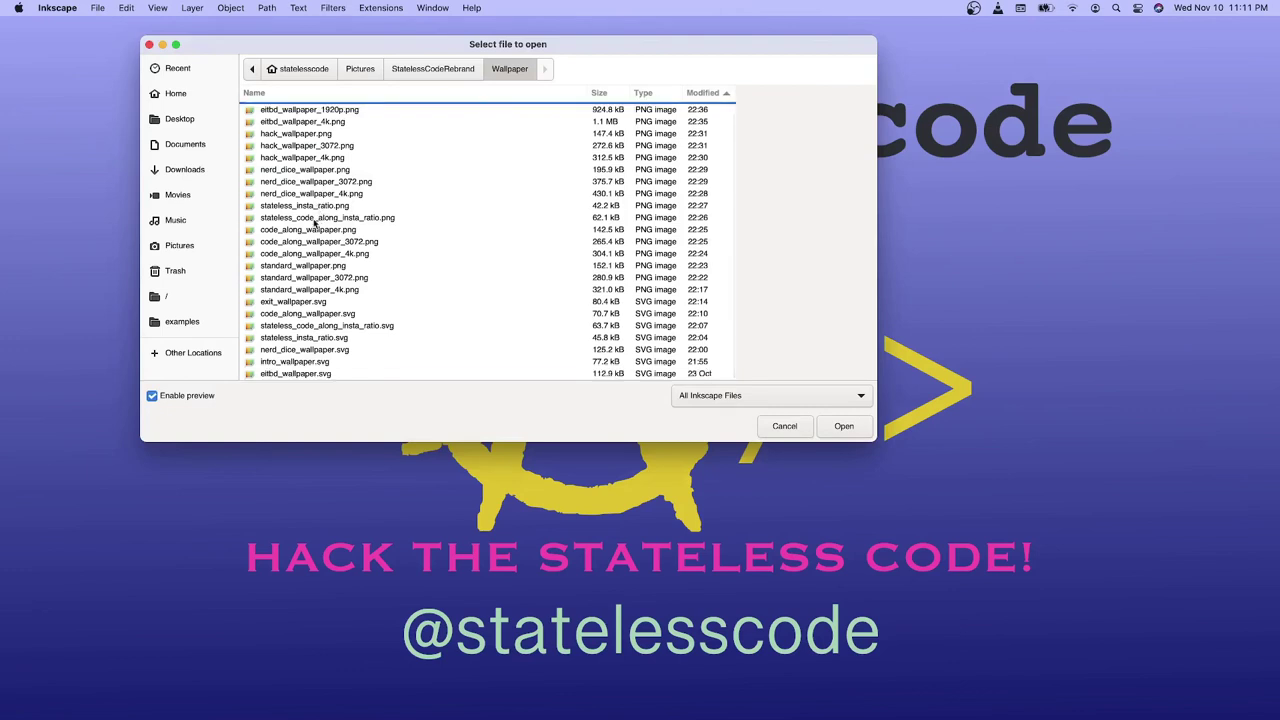
scroll(314, 223, up, 1)
scroll(314, 223, down, 1)
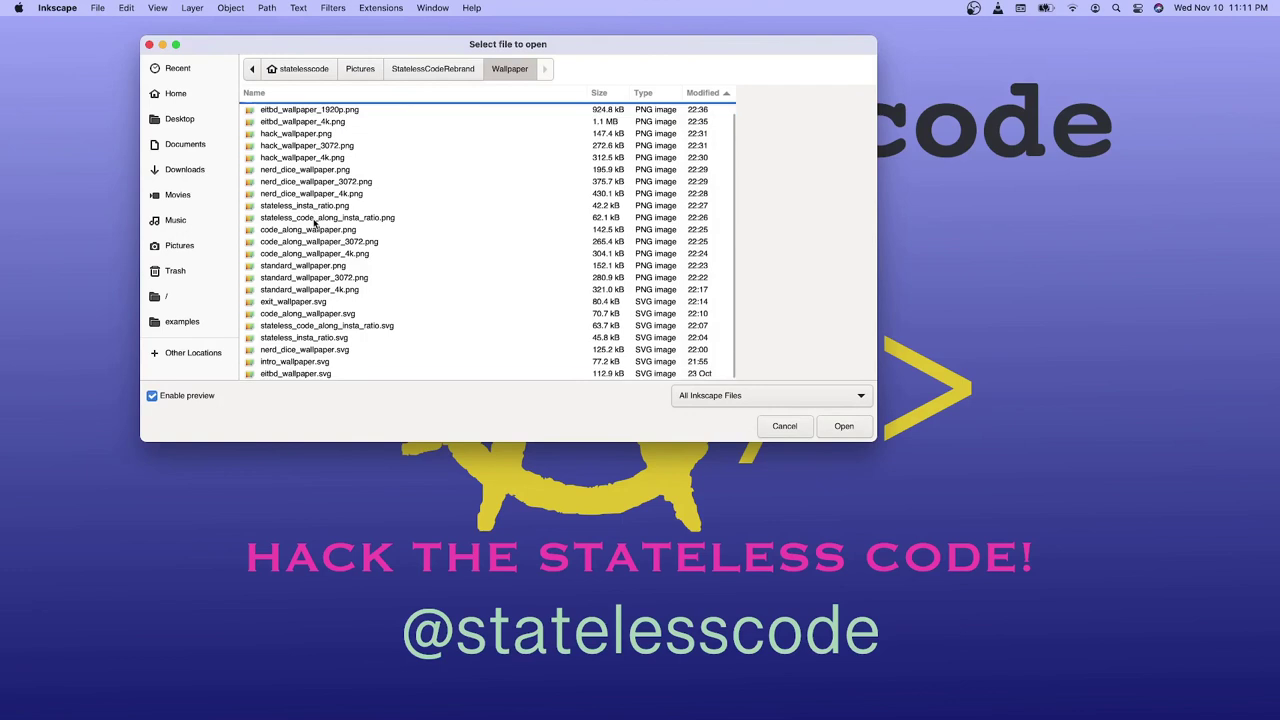
scroll(314, 223, up, 1)
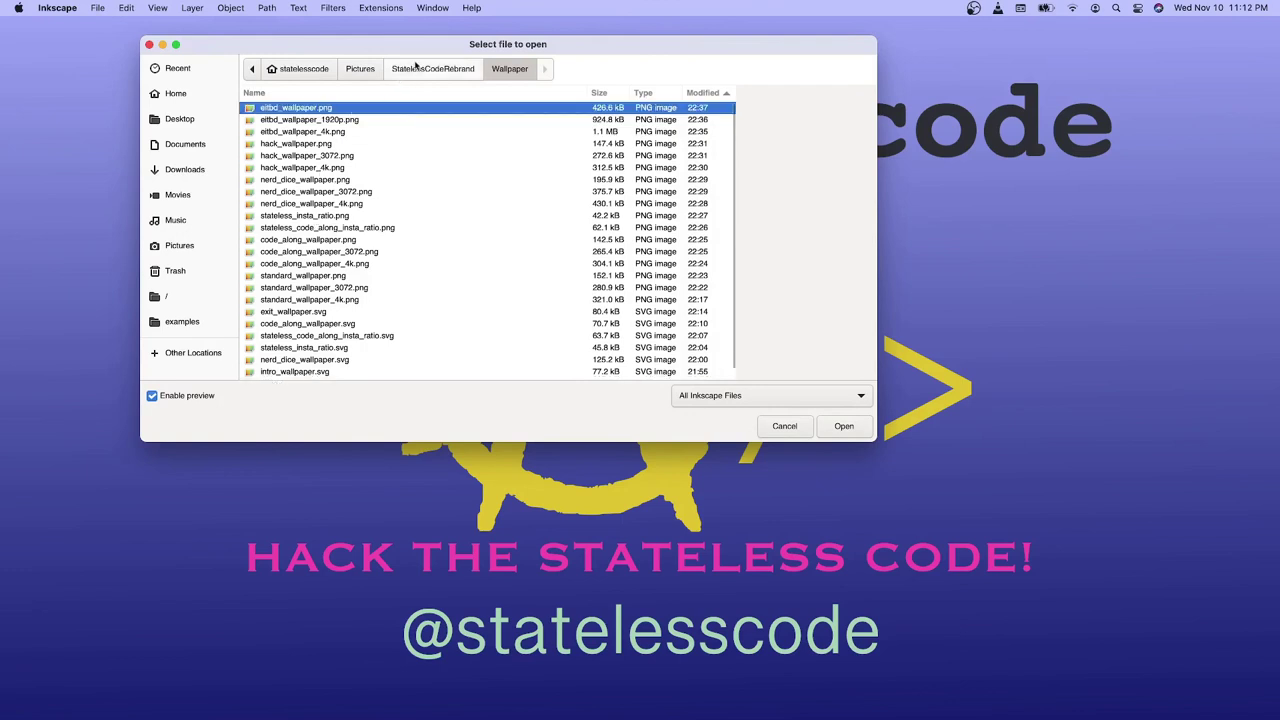
In StatelessCodeRebrand, preview the logo SVGs and select stateless_logo_transparent.svg.
click(419, 68)
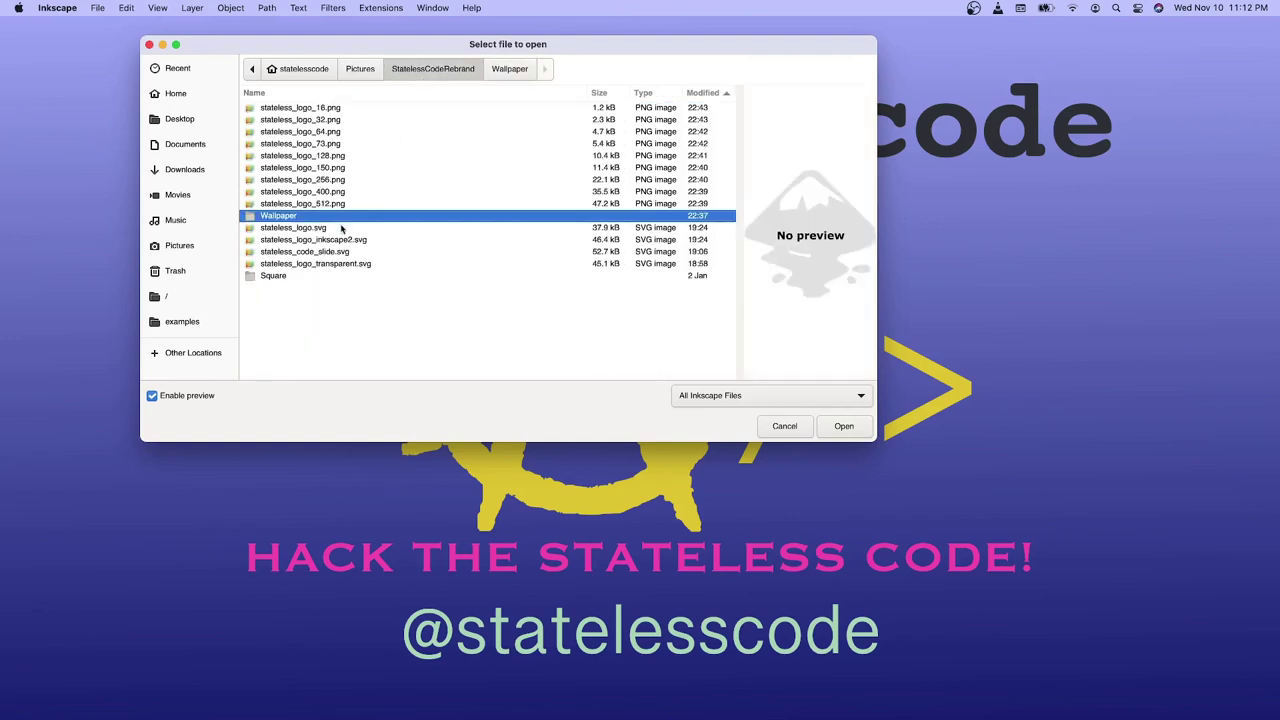
click(333, 242)
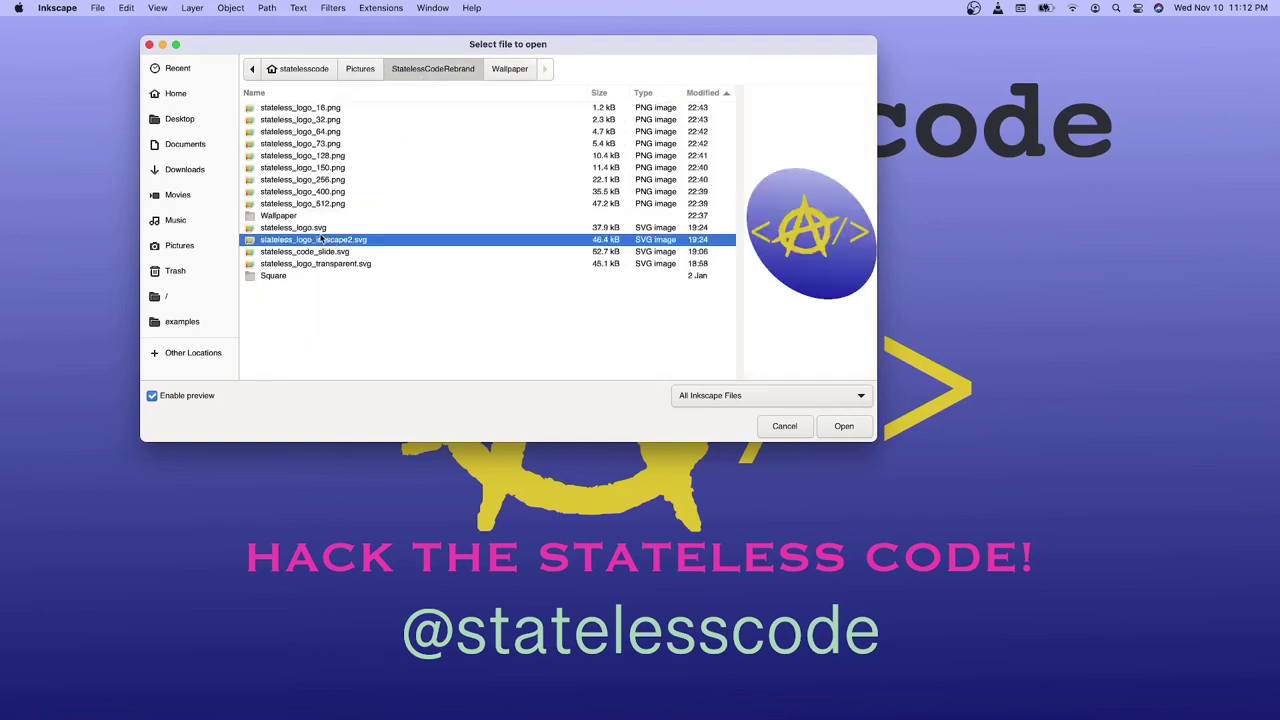
click(318, 253)
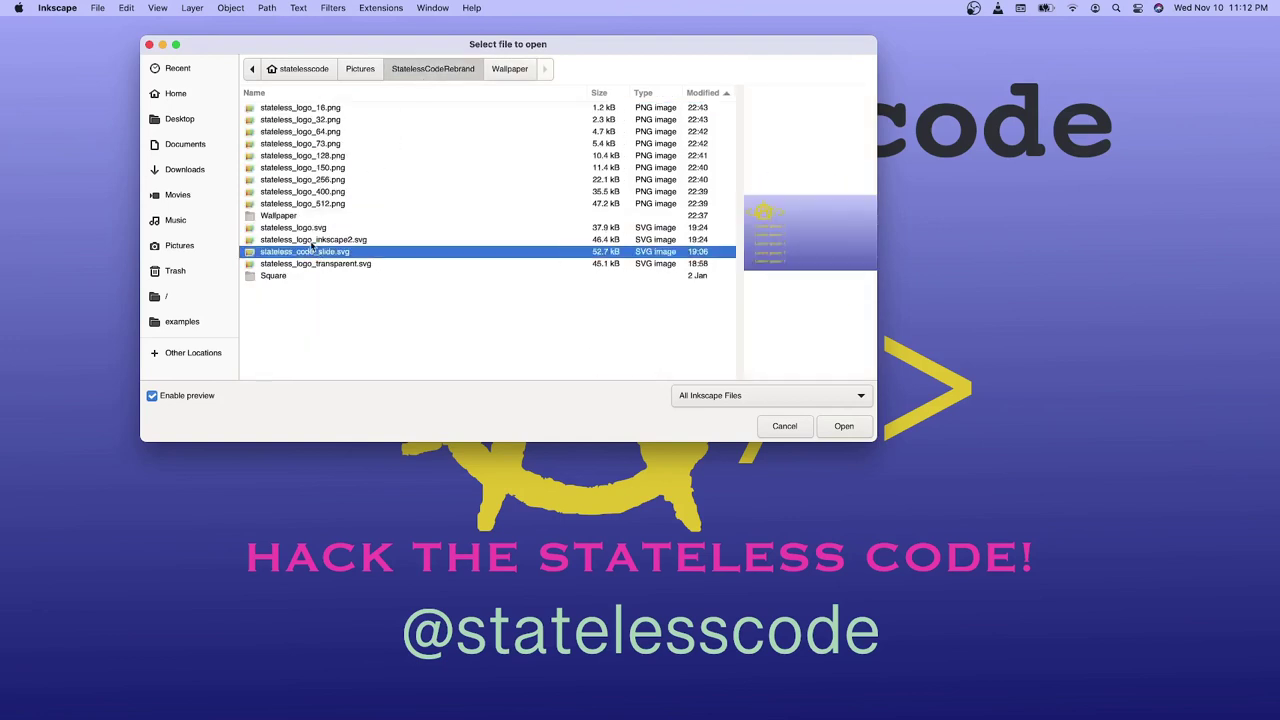
click(311, 241)
click(306, 265)
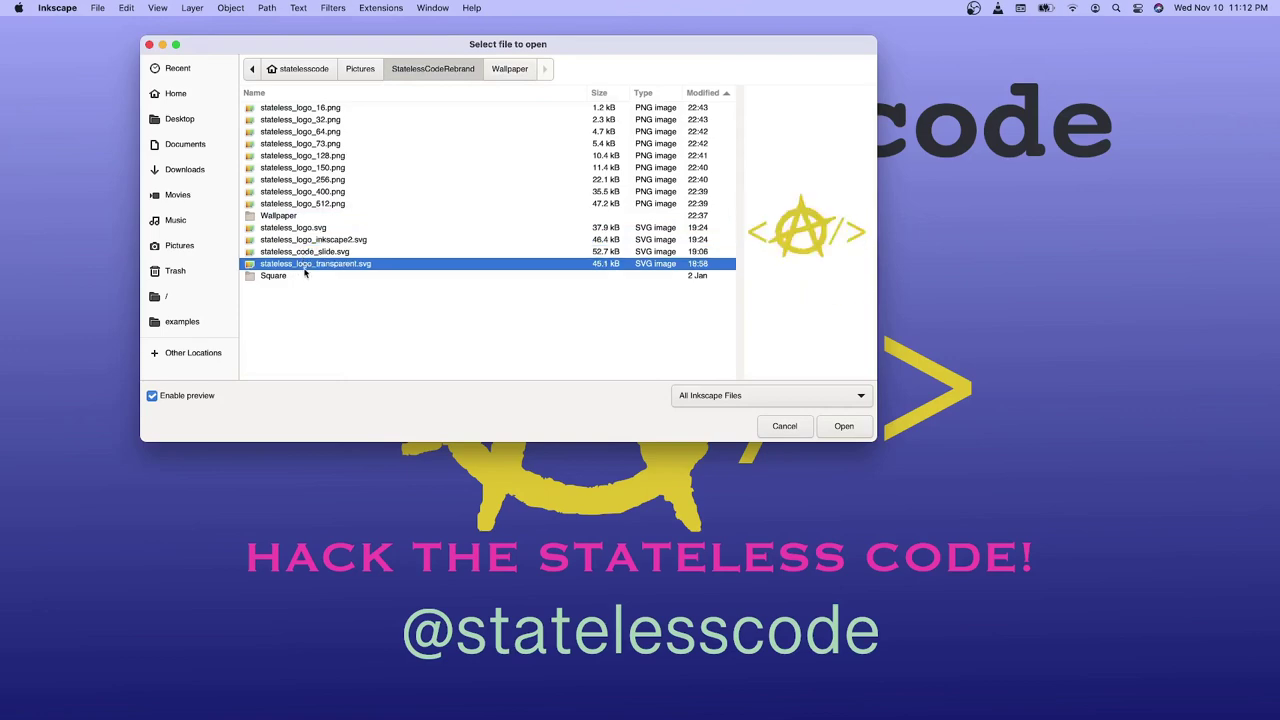
Open stateless_logo_transparent.svg on the canvas.
click(832, 436)
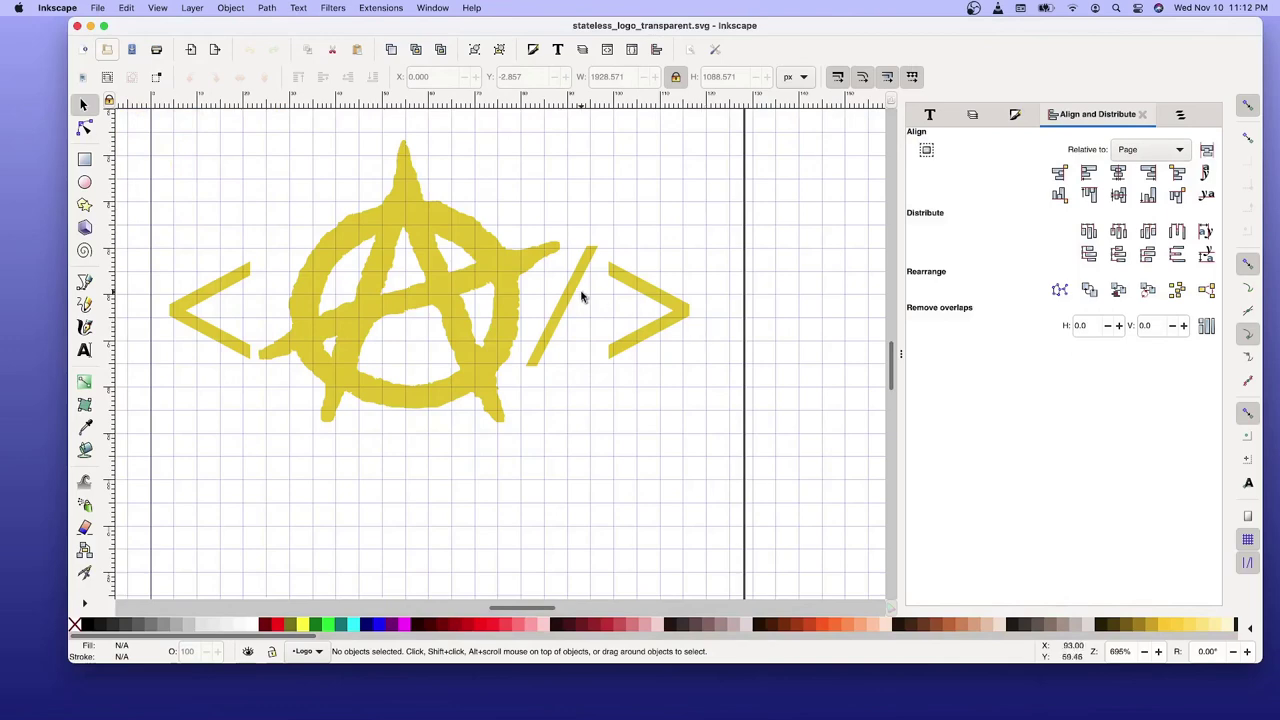
click(97, 8)
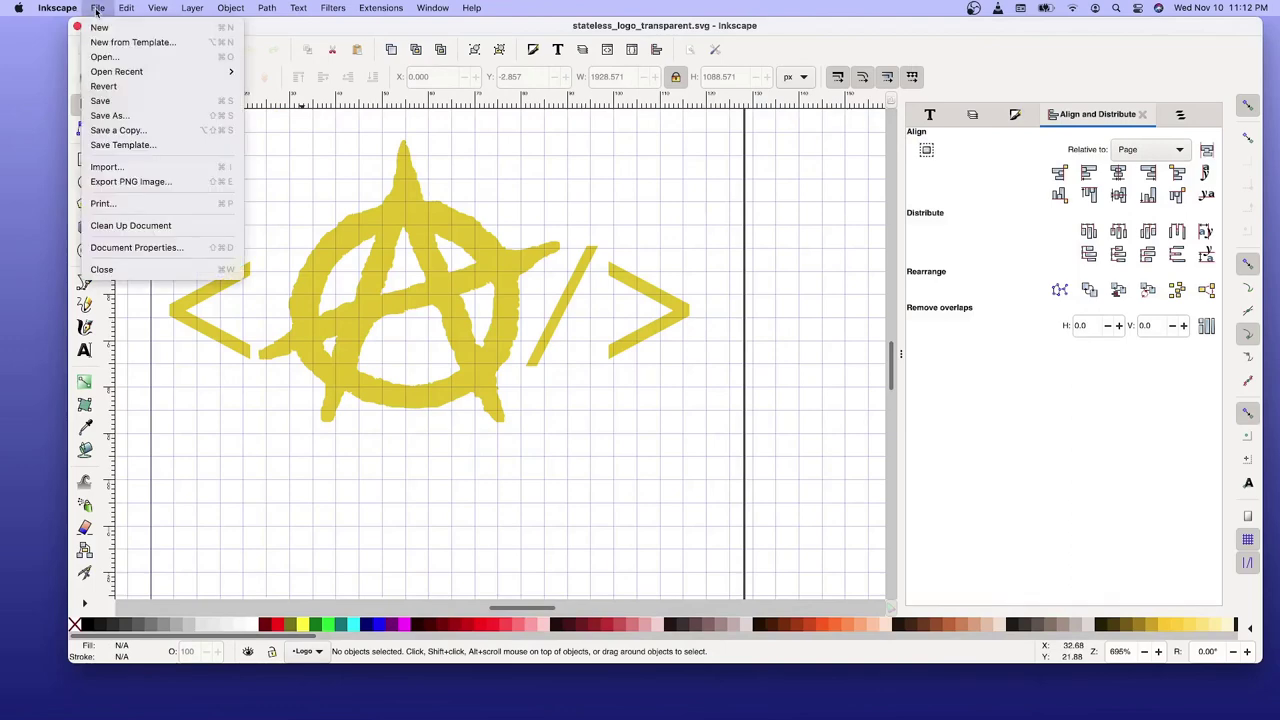
click(97, 8)
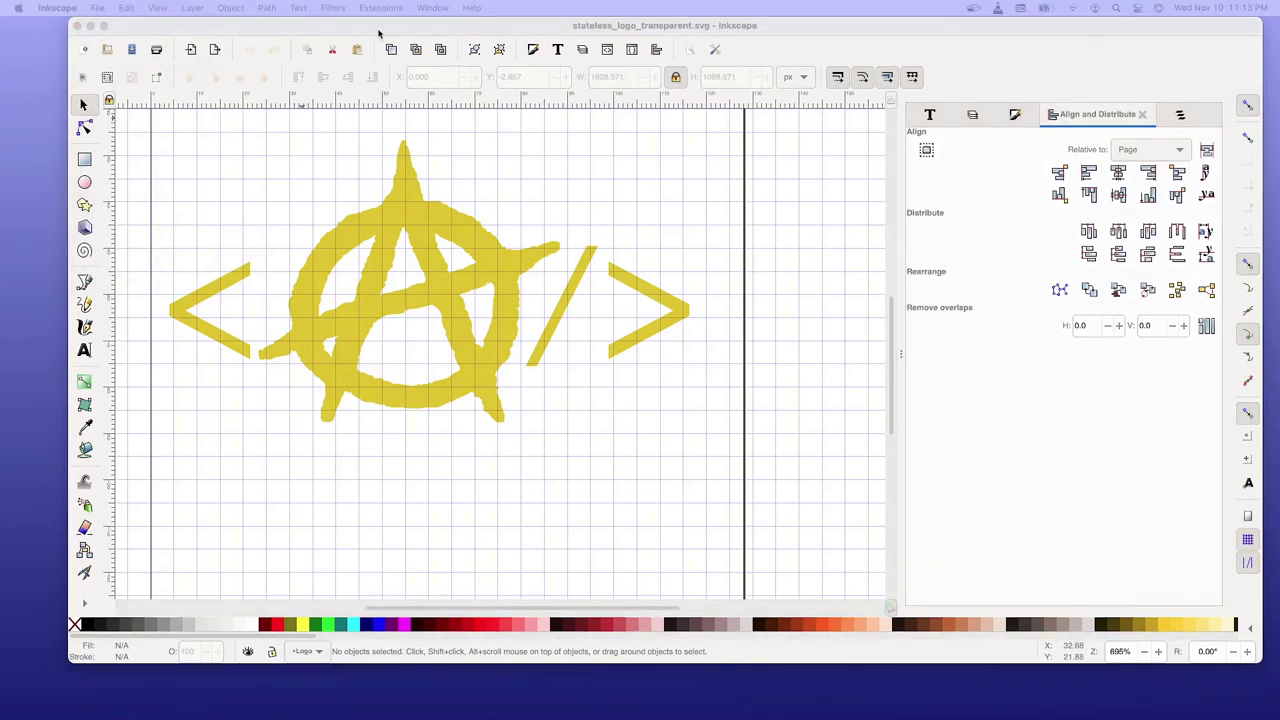
click(284, 36)
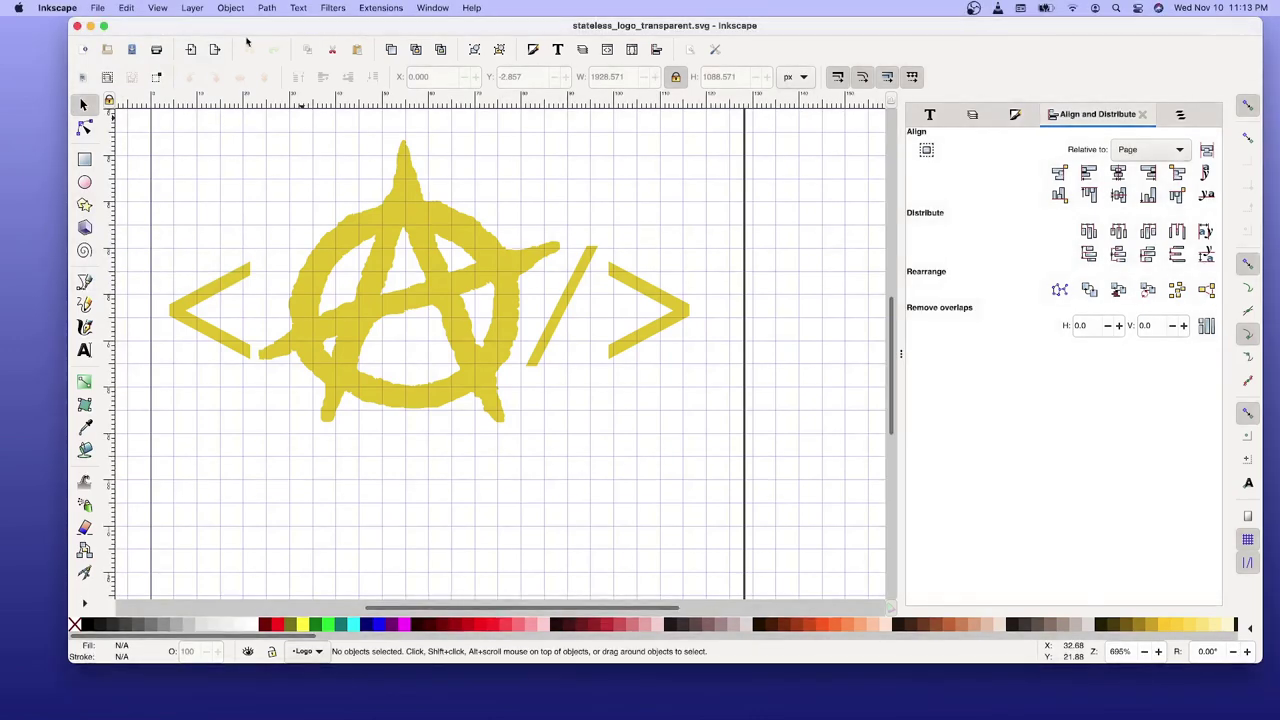
Save a copy as statelesscode_wordpress_transparent.svg in Pictures/WordPress.
click(102, 13)
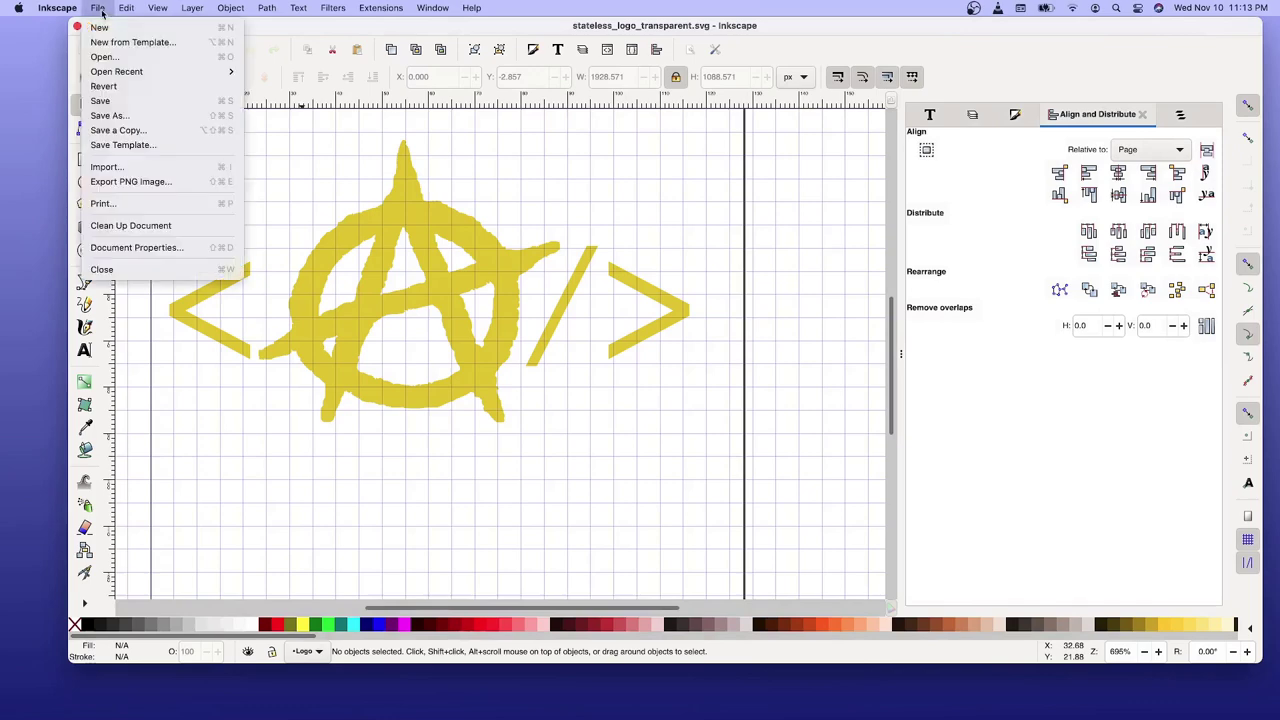
click(105, 115)
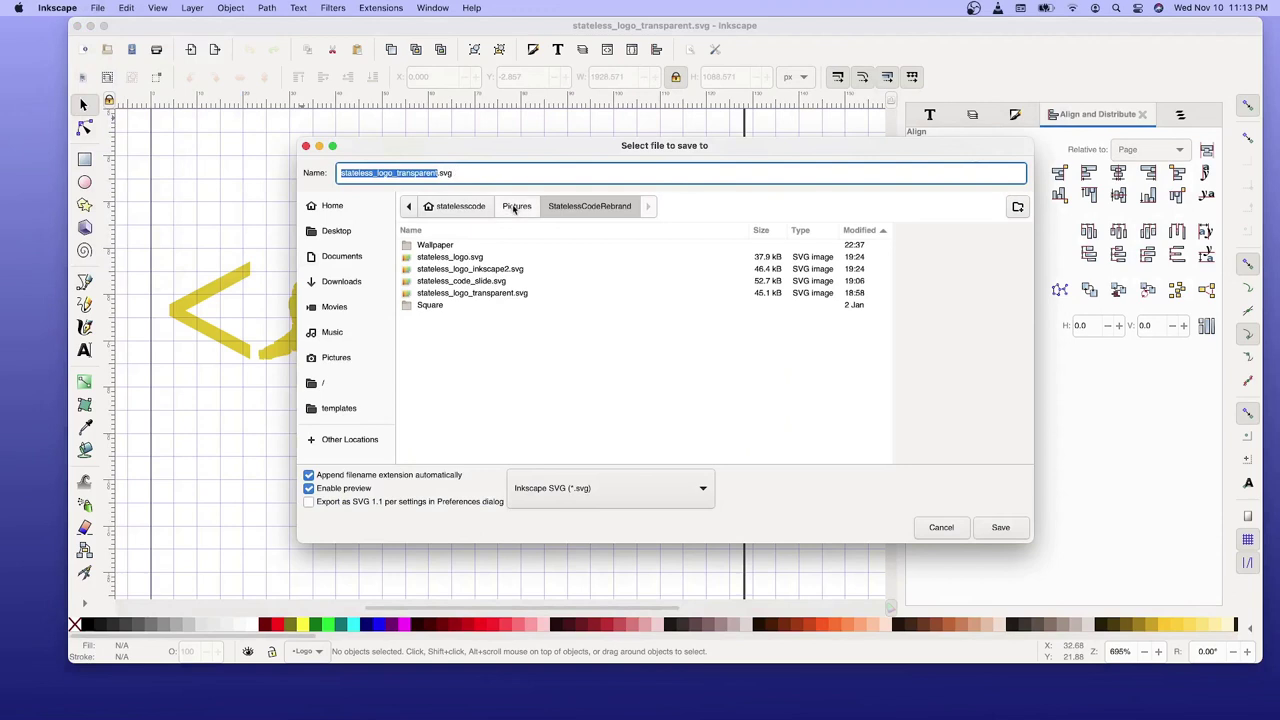
click(514, 207)
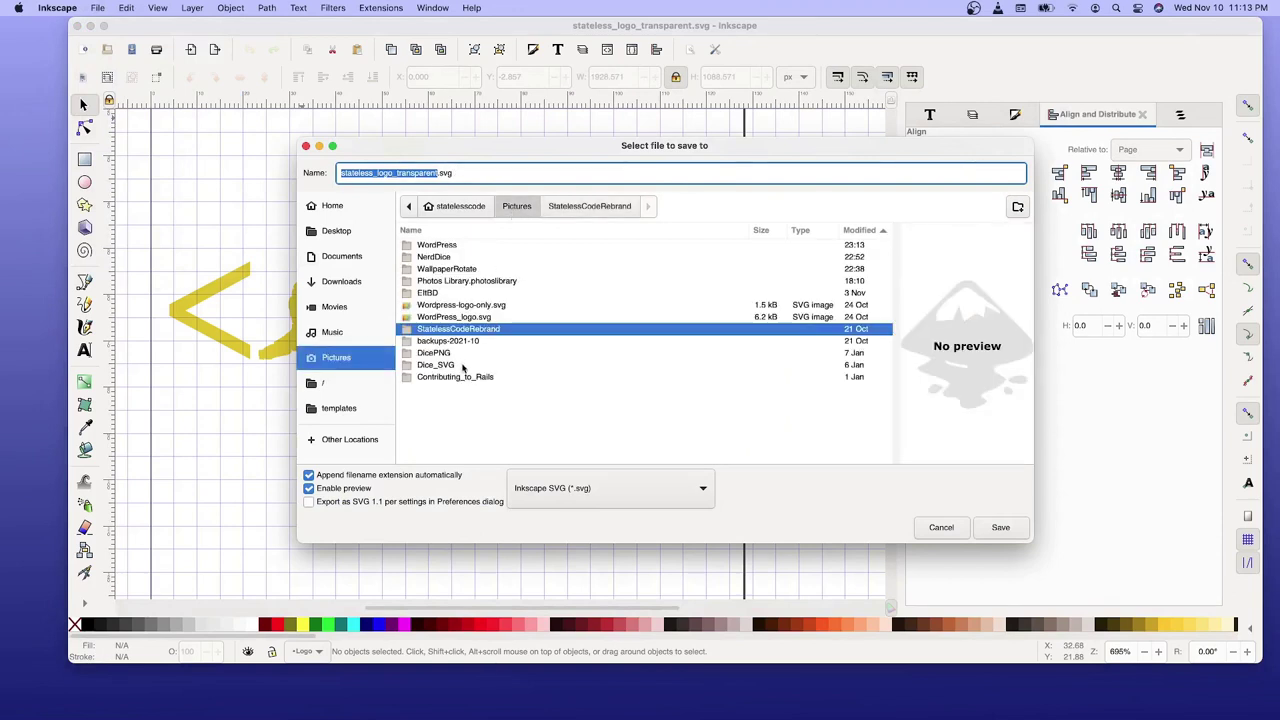
double_click(420, 246)
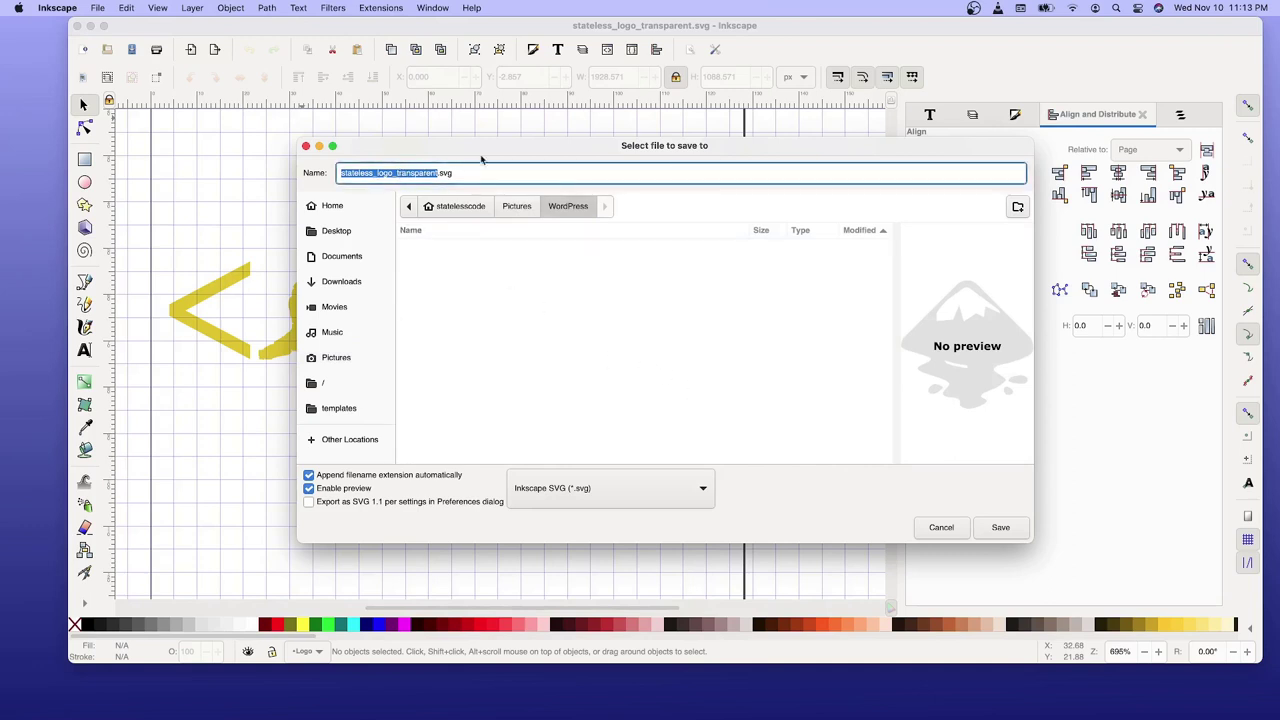
key(Left)
key(Right)
key(Right)
text(code)
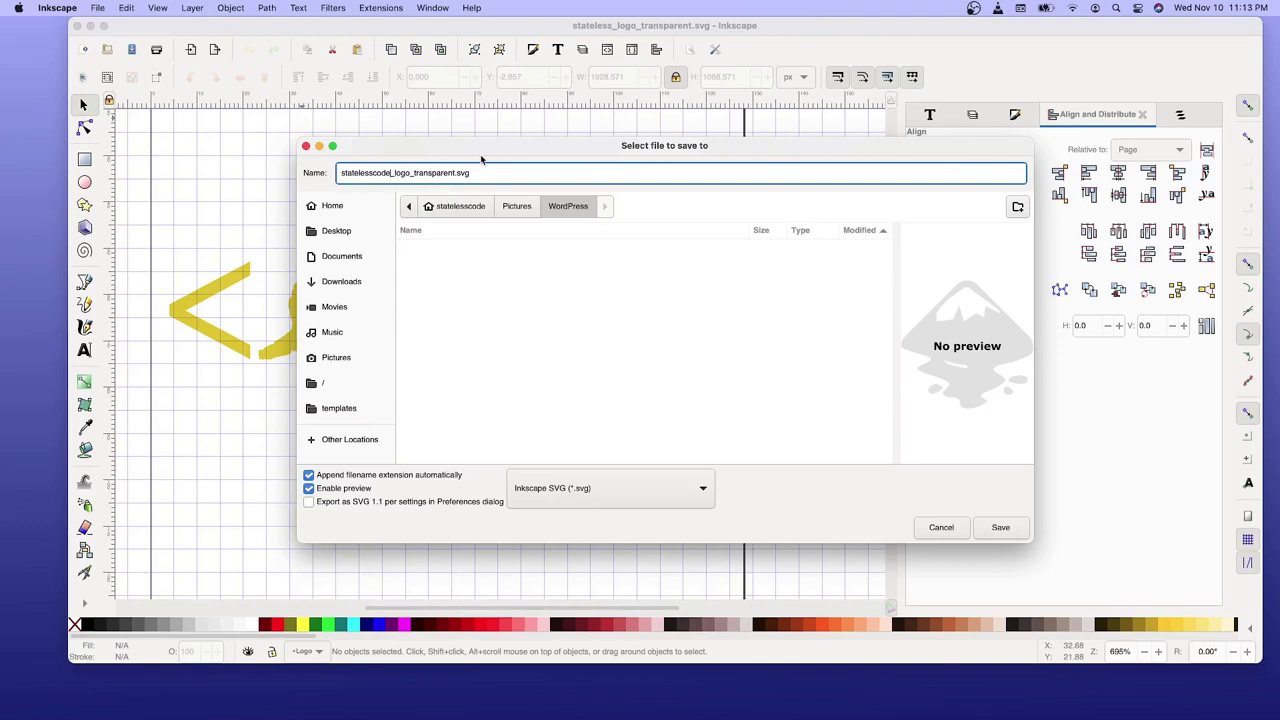
key(shift+Right)
key(shift+Right)
key(shift+Right)
key(shift+Right)
text(wordp)
text(ress)
key(Right)
key(Right)
key(Right)
key(Right)
key(Right)
click(1001, 528)
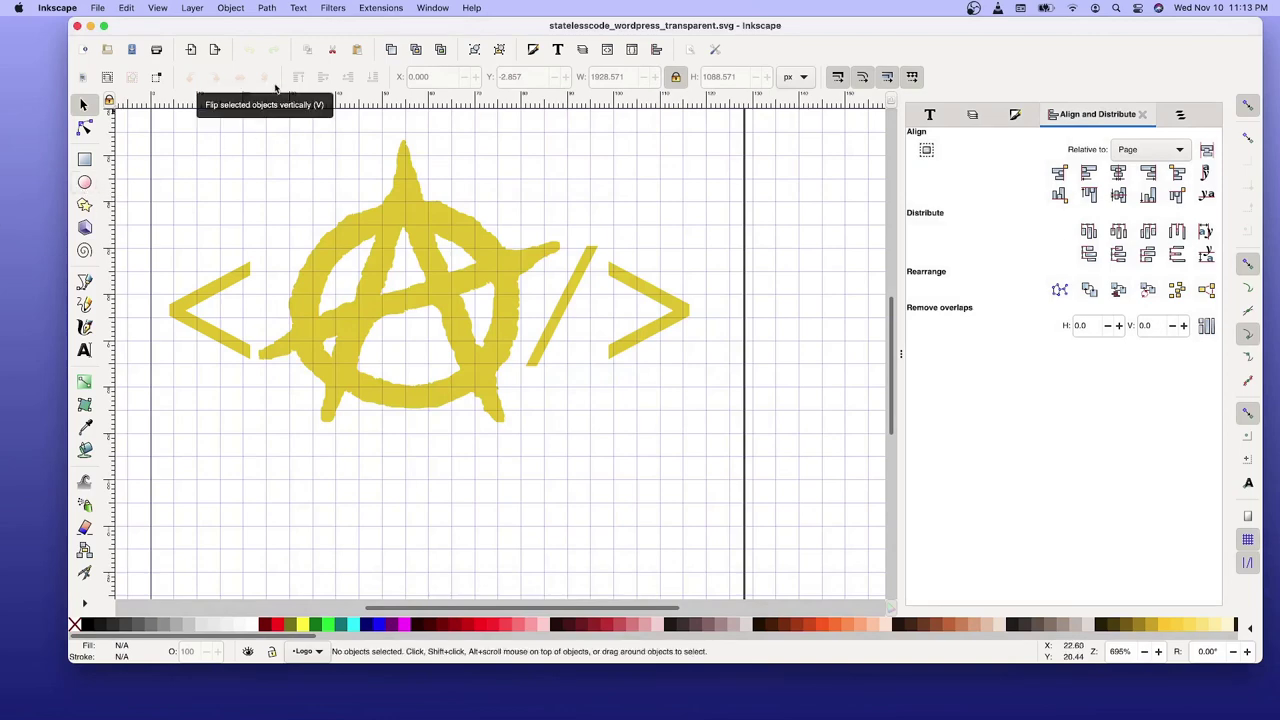
Import Wordpress-logo-only.svg from Pictures on top of the yellow anarchy logo.
key(ctrl+i)
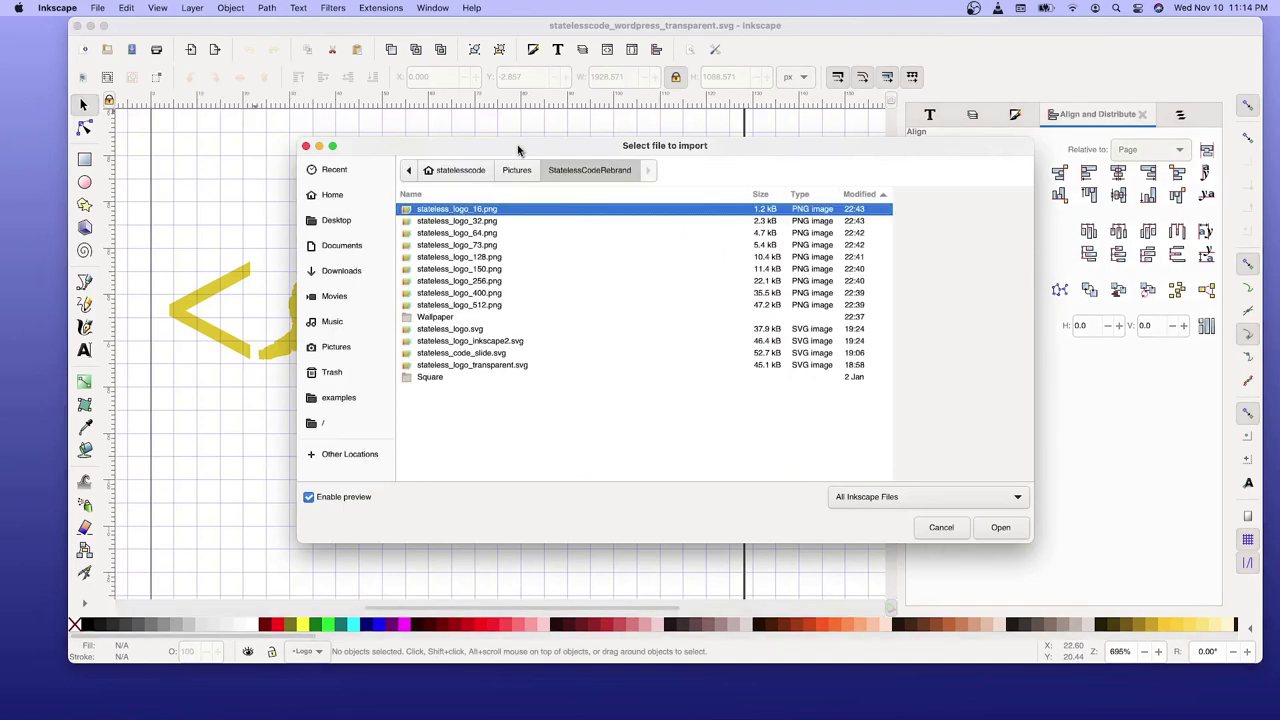
click(507, 170)
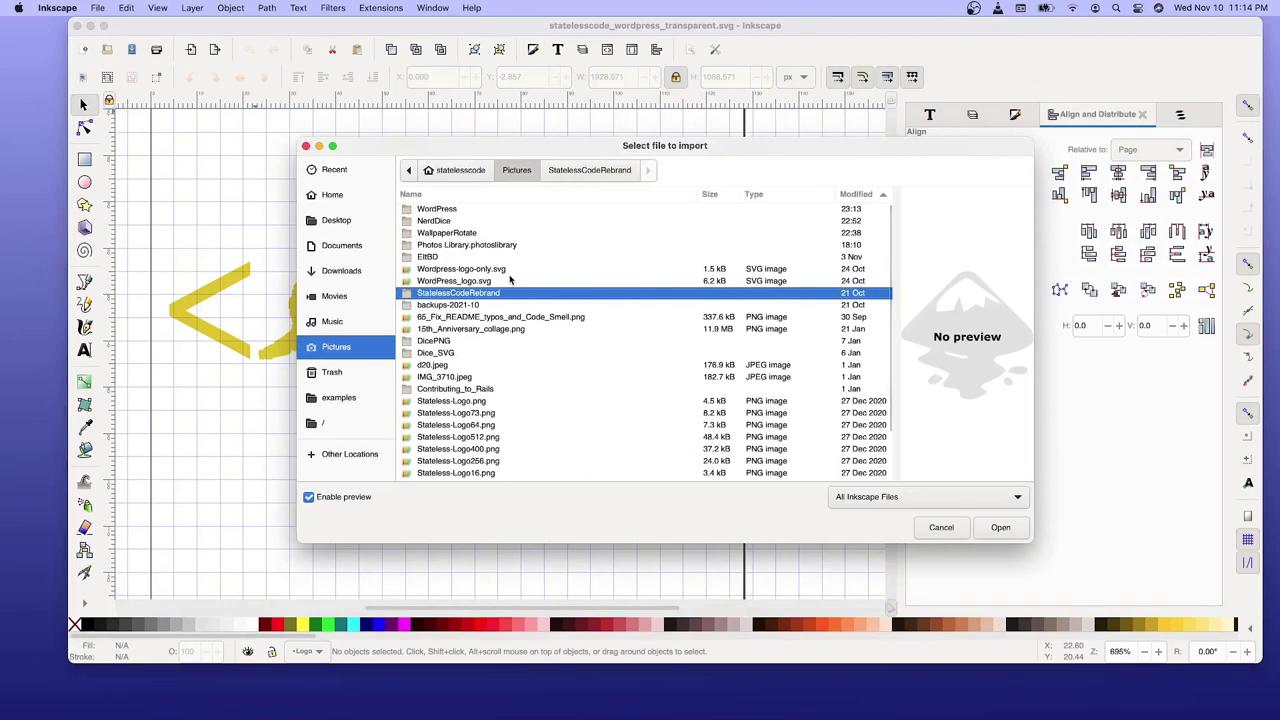
scroll(465, 318, down, 3)
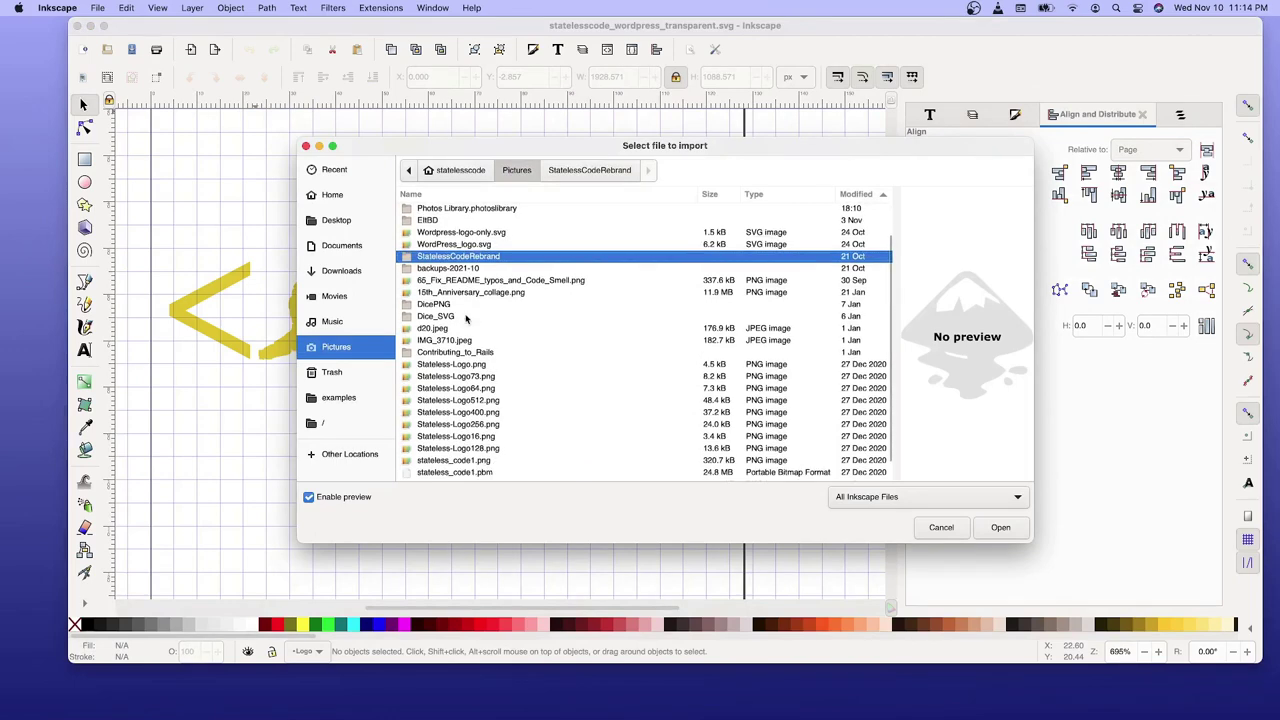
scroll(465, 318, down, 2)
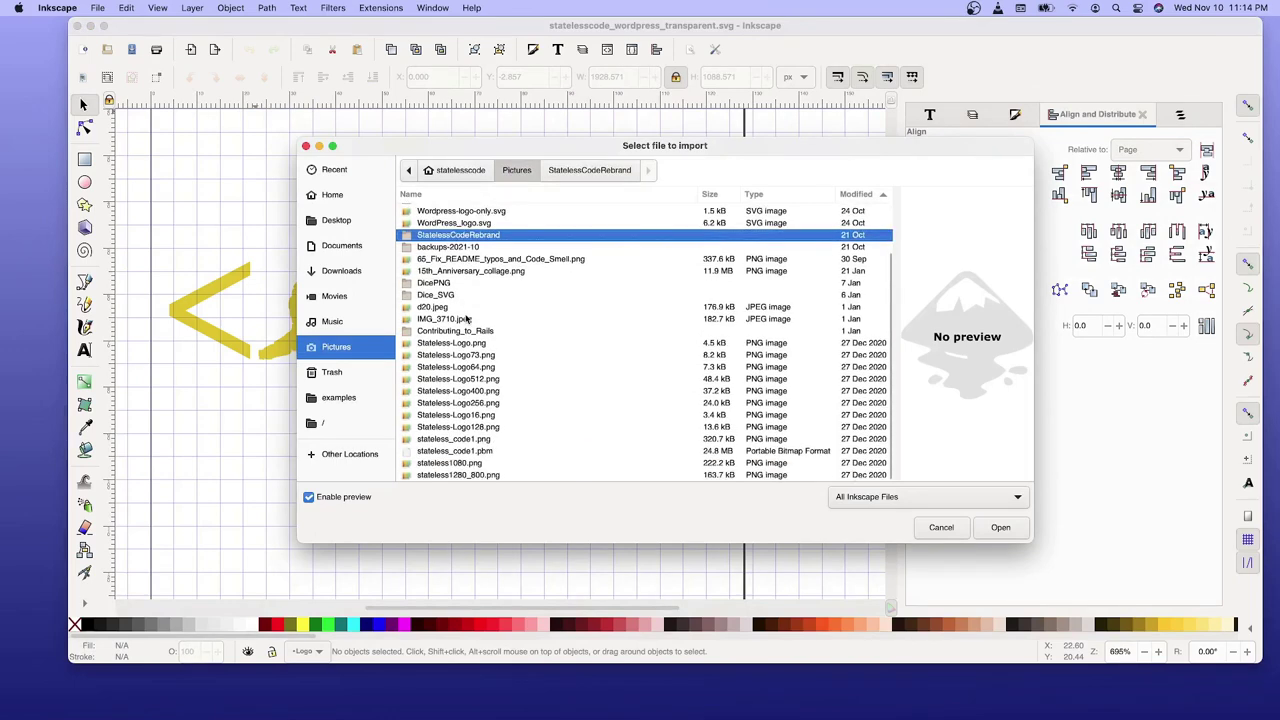
scroll(465, 318, up, 5)
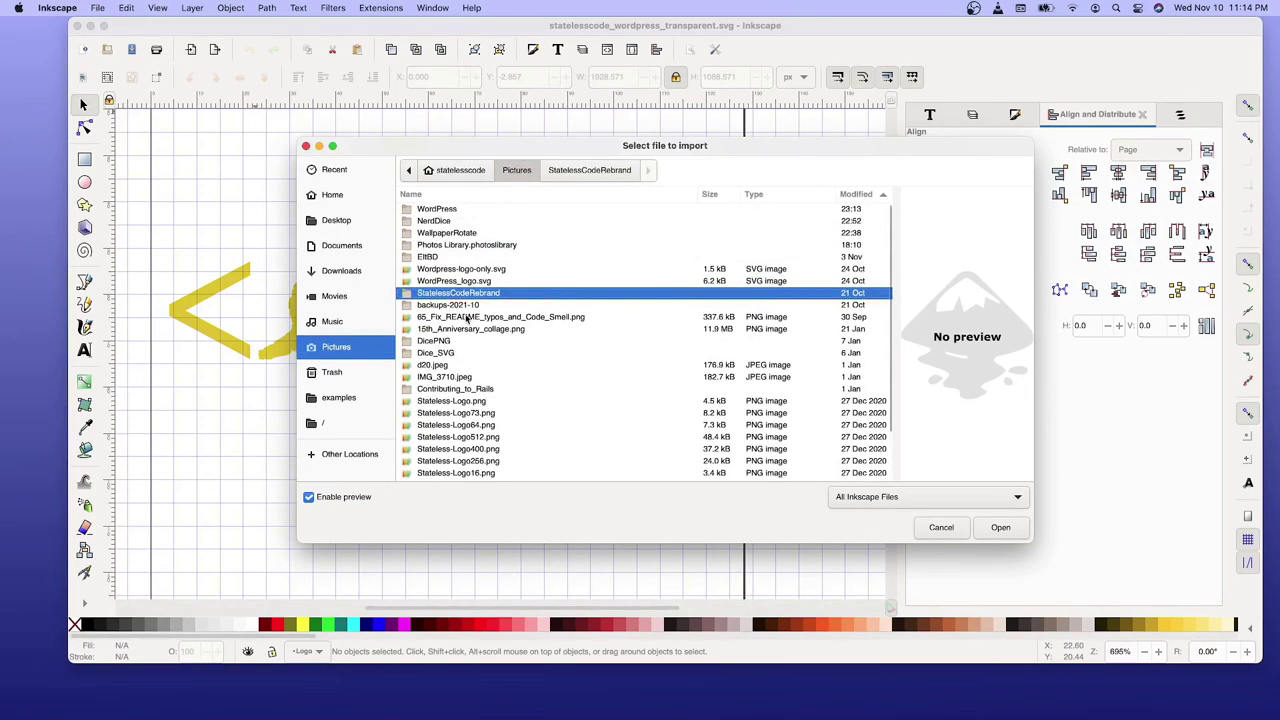
click(456, 283)
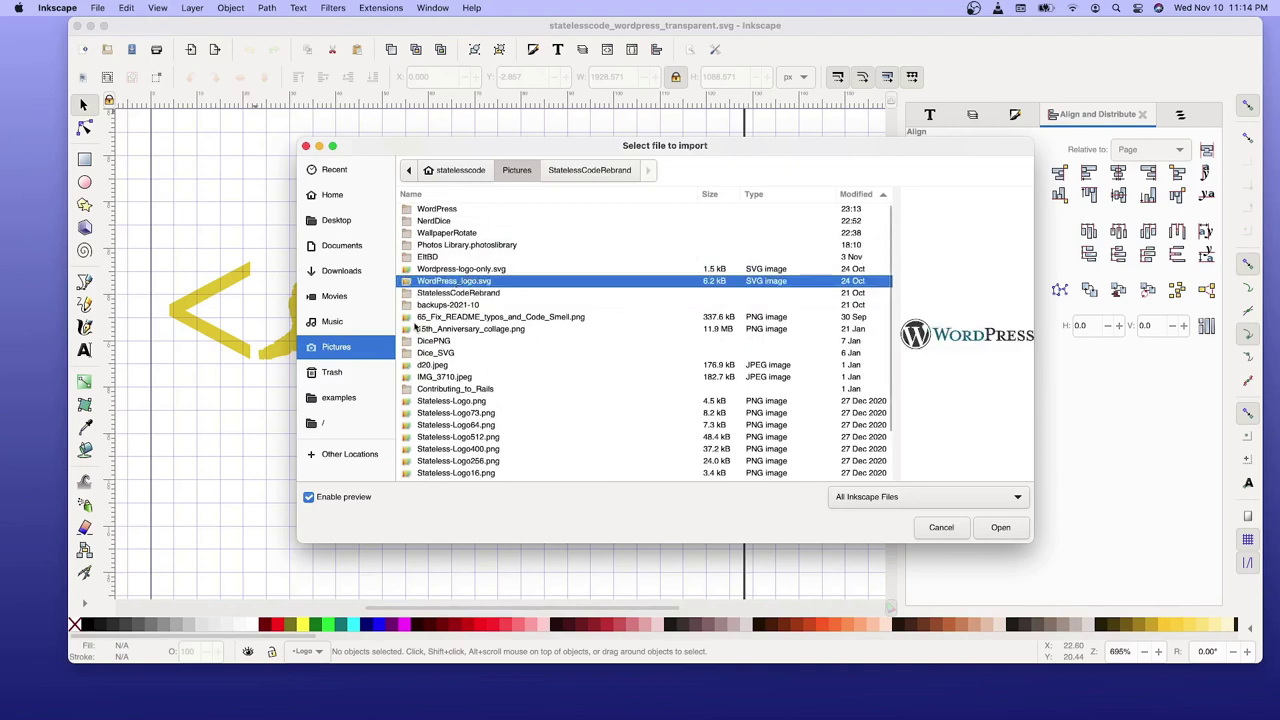
click(446, 271)
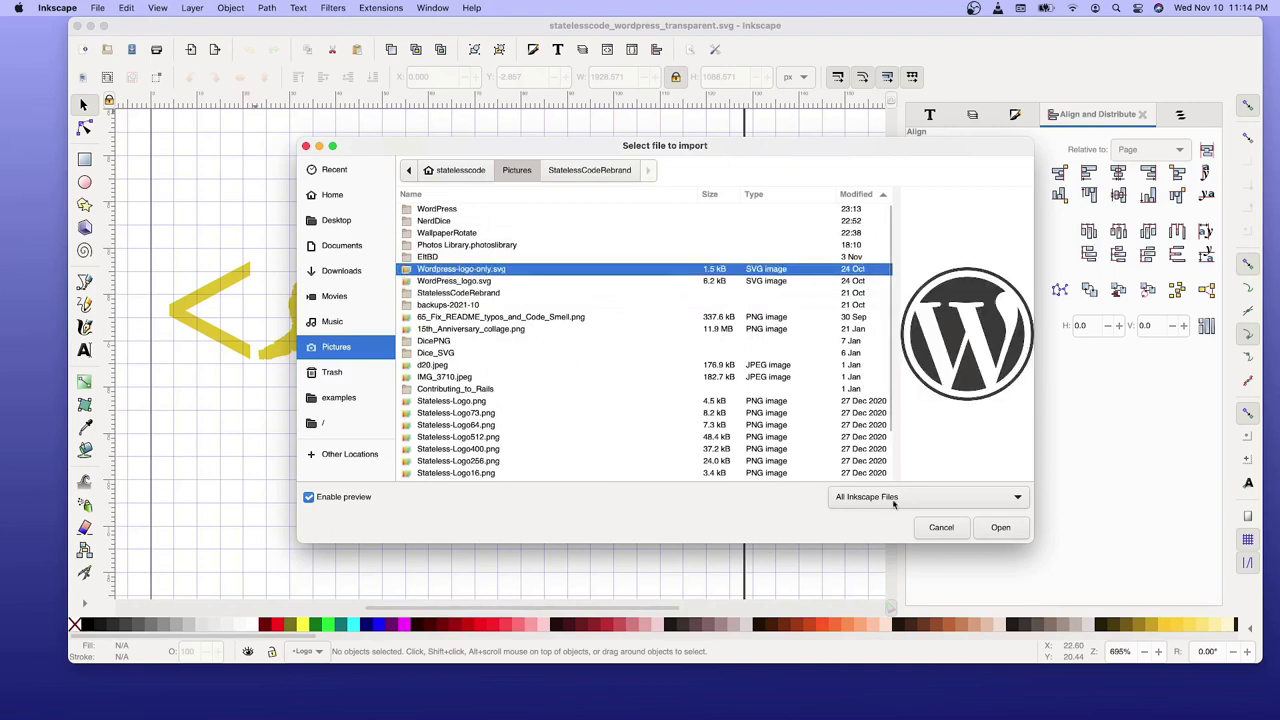
click(997, 528)
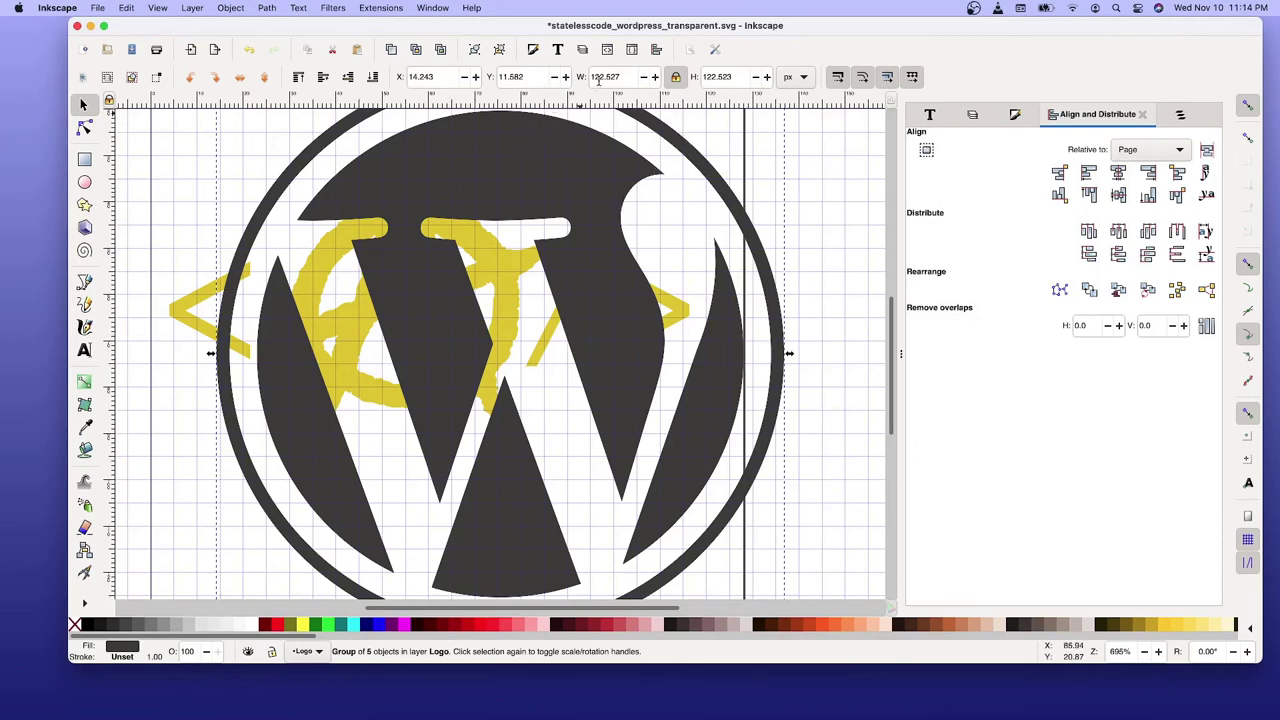
Set the WordPress logo group's width to 12.527 px and drag it upward.
click(599, 78)
key(BackSpace)
key(Tab)
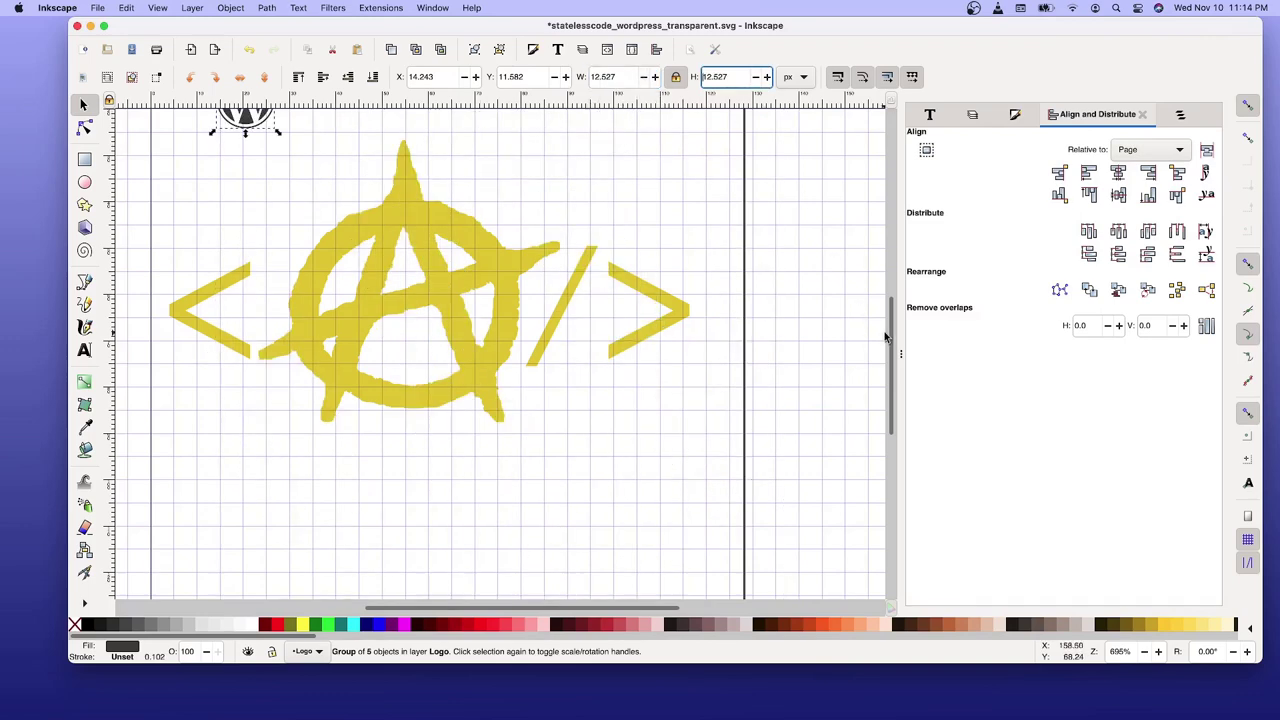
drag(890, 335, 888, 292)
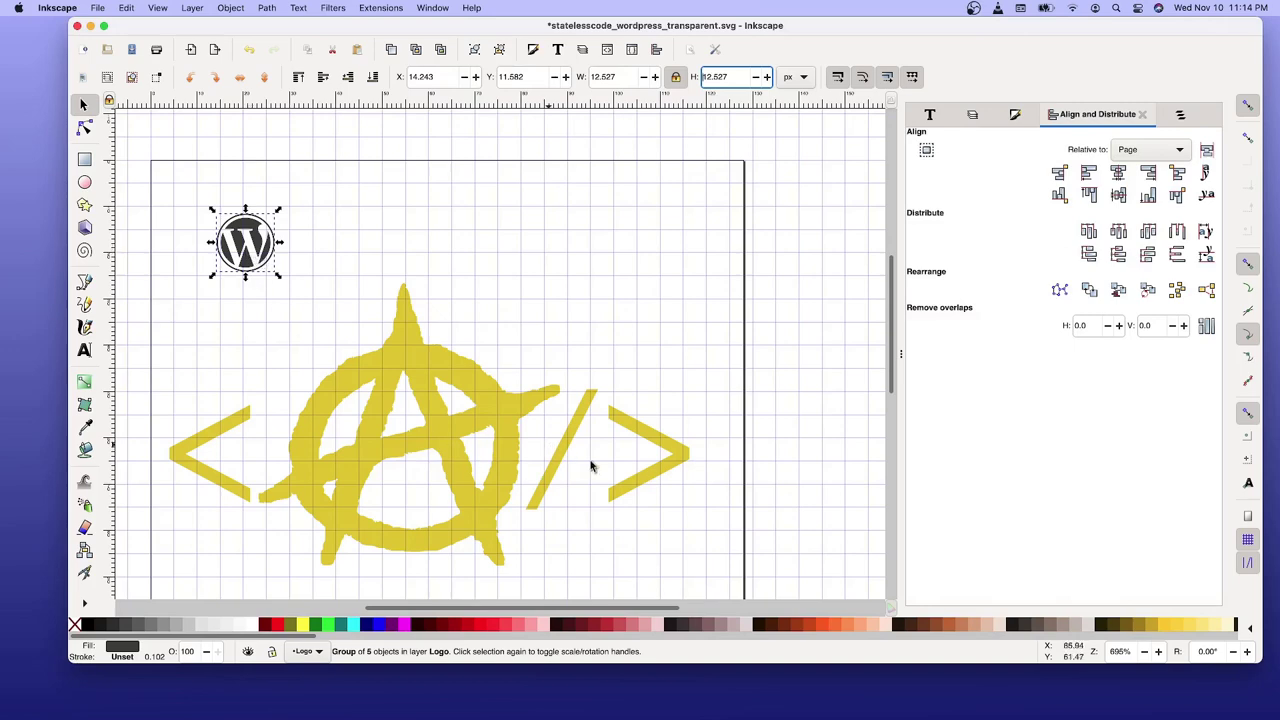
Add a layer named WordPress positioned below the Logo layer.
click(968, 116)
right_click(986, 141)
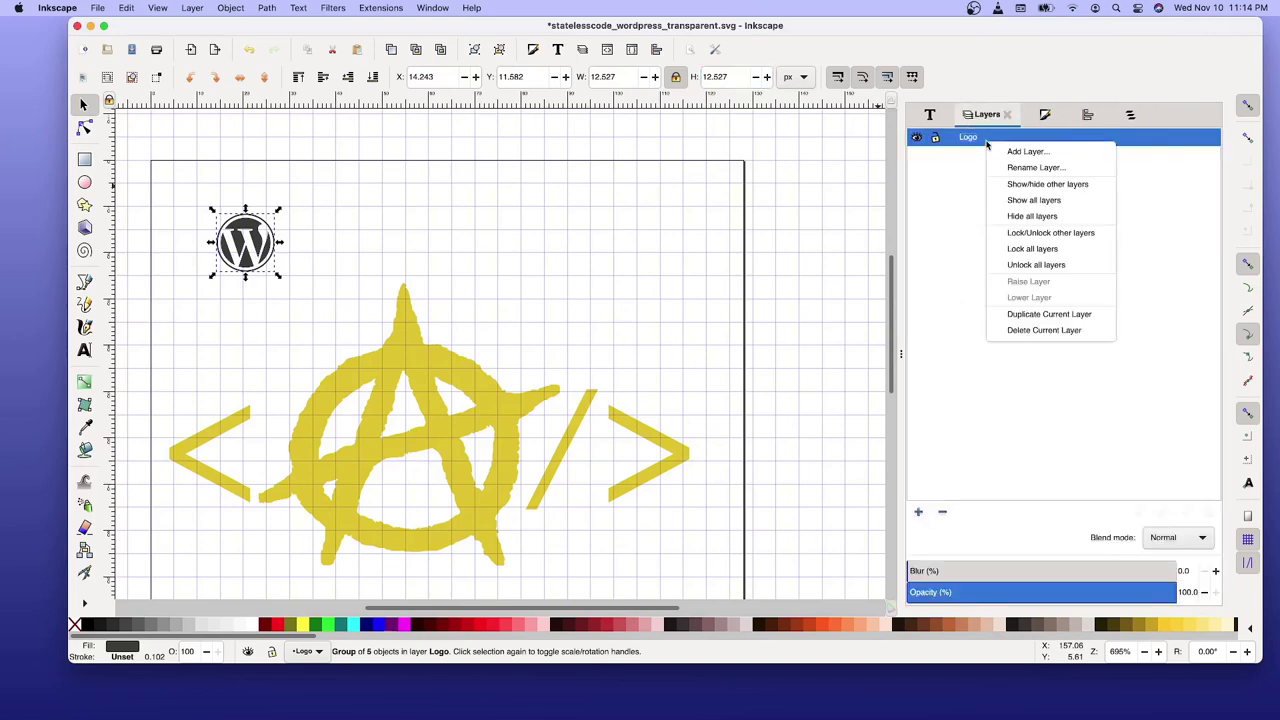
click(1007, 153)
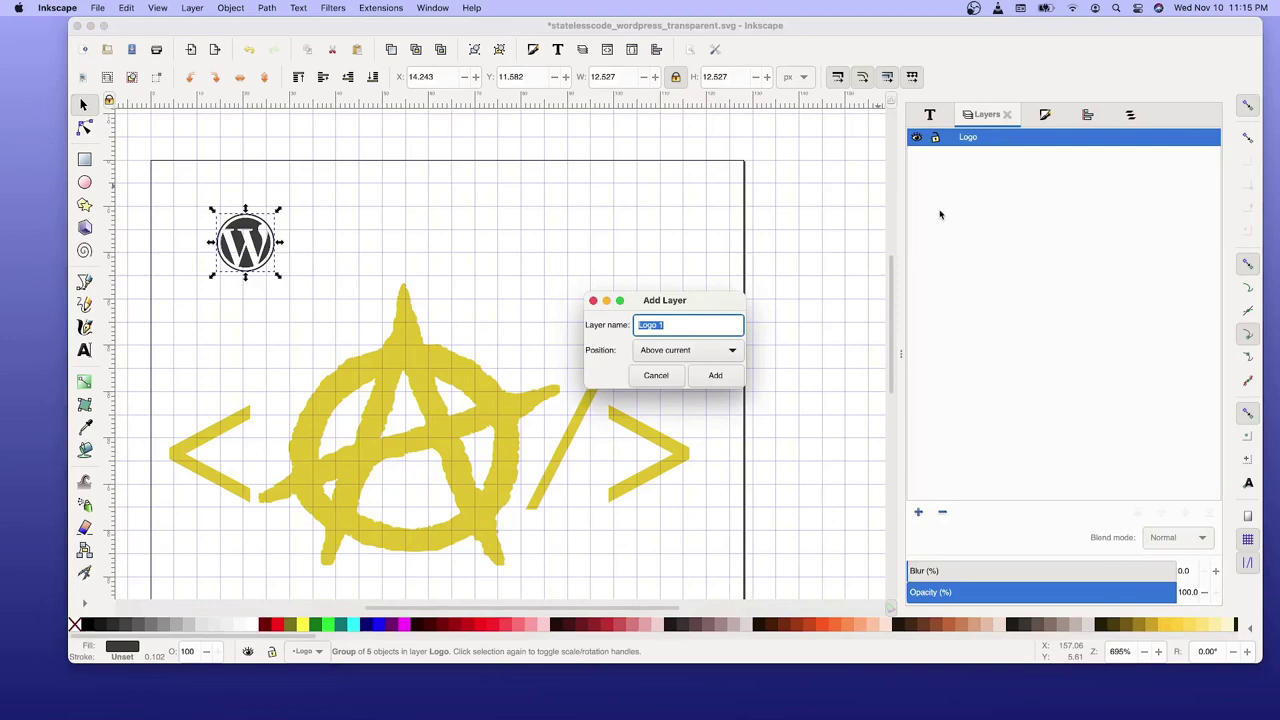
text(Word)
text(pr)
key(BackSpace)
key(BackSpace)
text(Press)
click(712, 351)
click(685, 367)
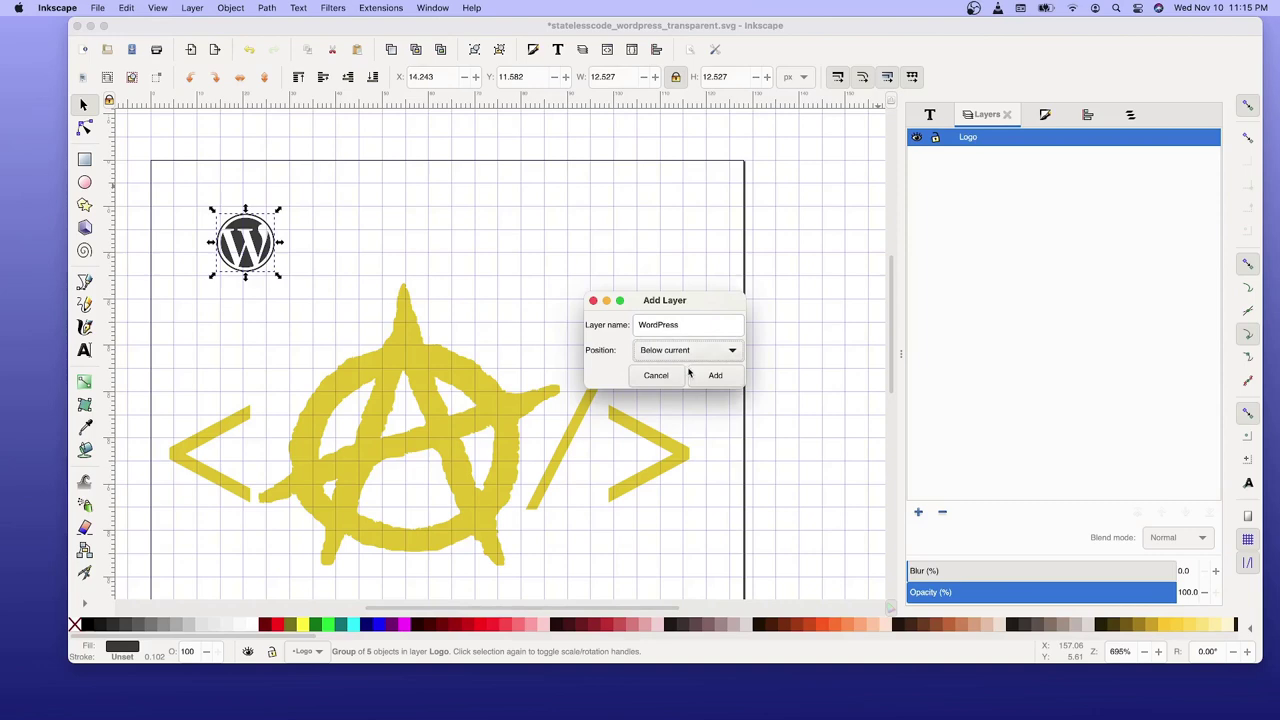
click(715, 376)
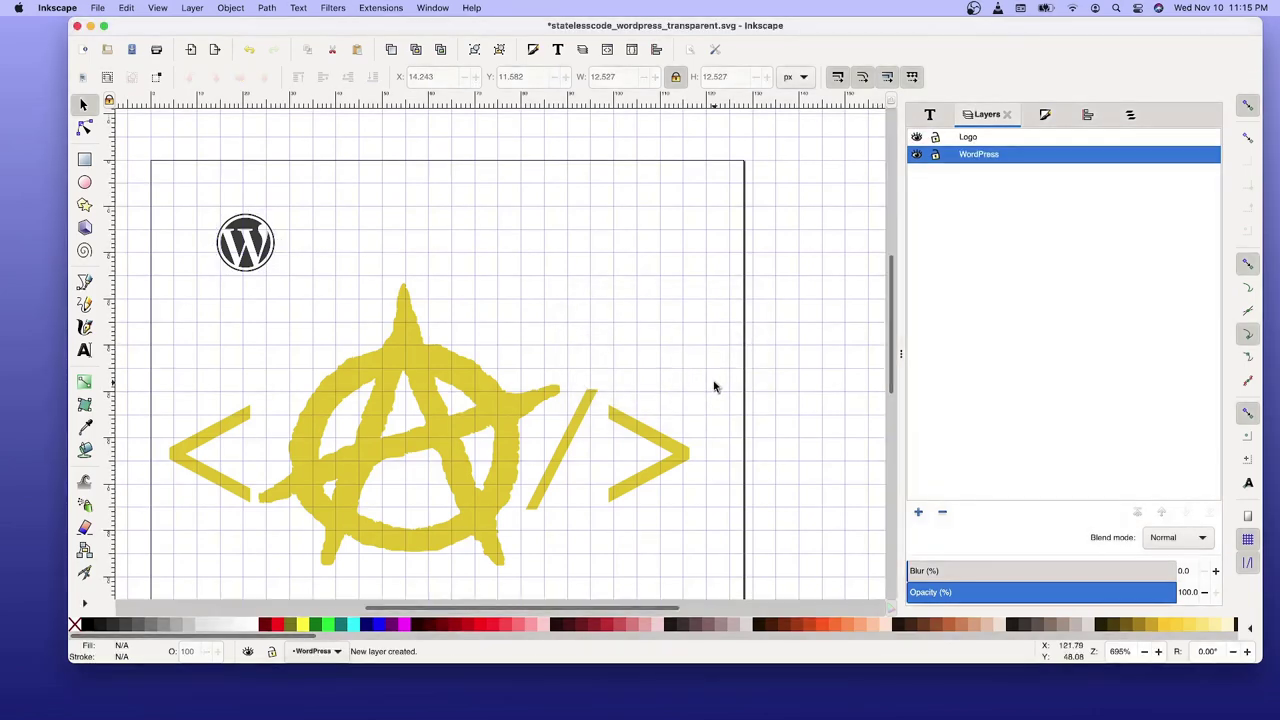
Move the small WordPress logo from the Logo layer onto the WordPress layer.
click(245, 250)
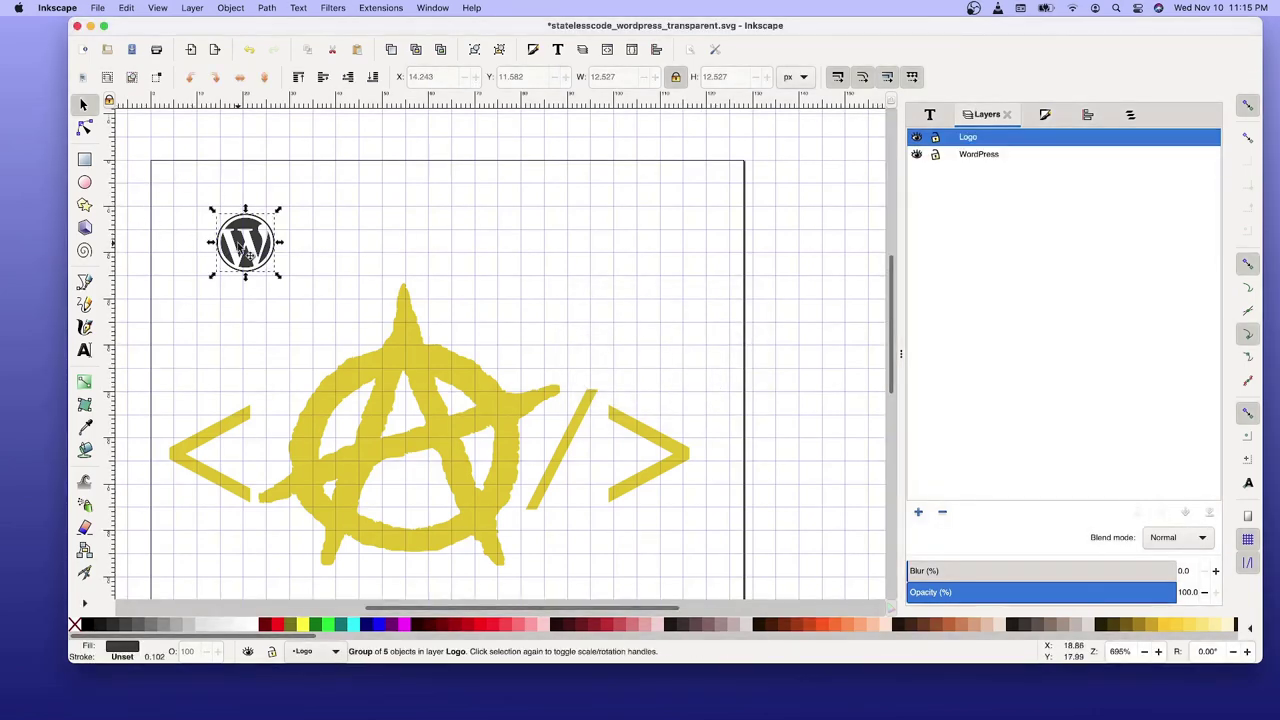
right_click(238, 246)
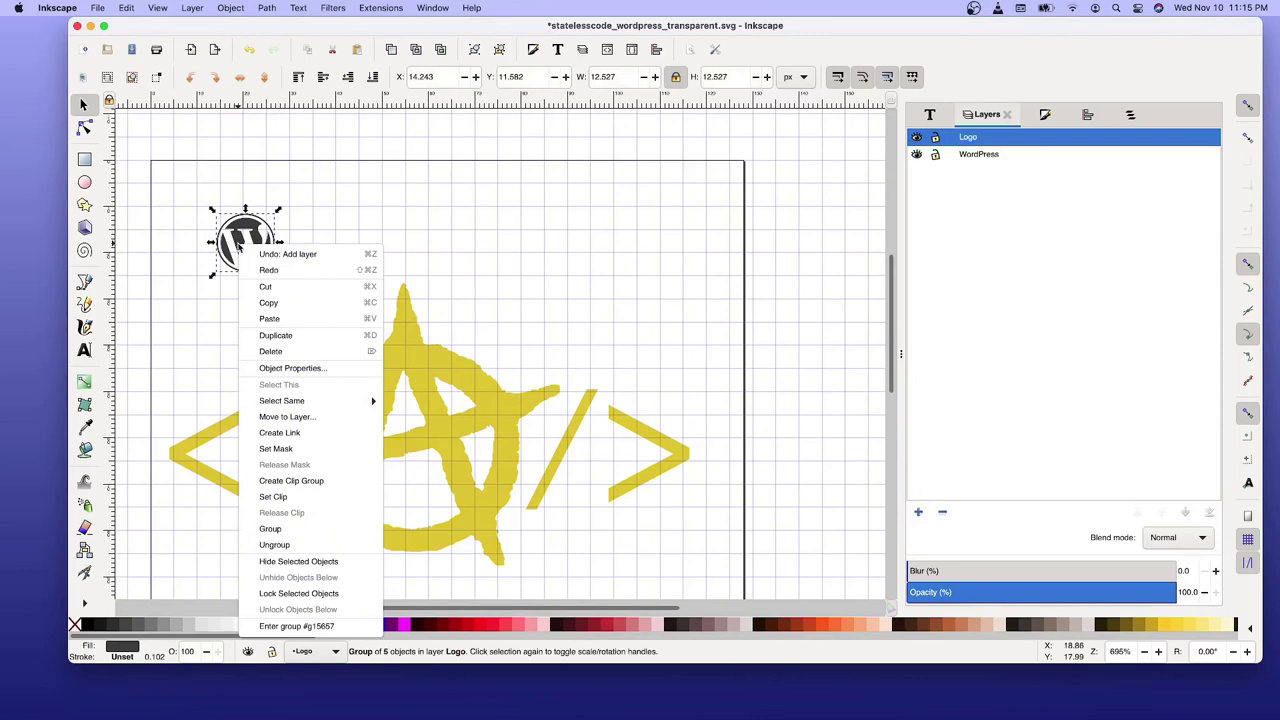
click(328, 418)
click(648, 304)
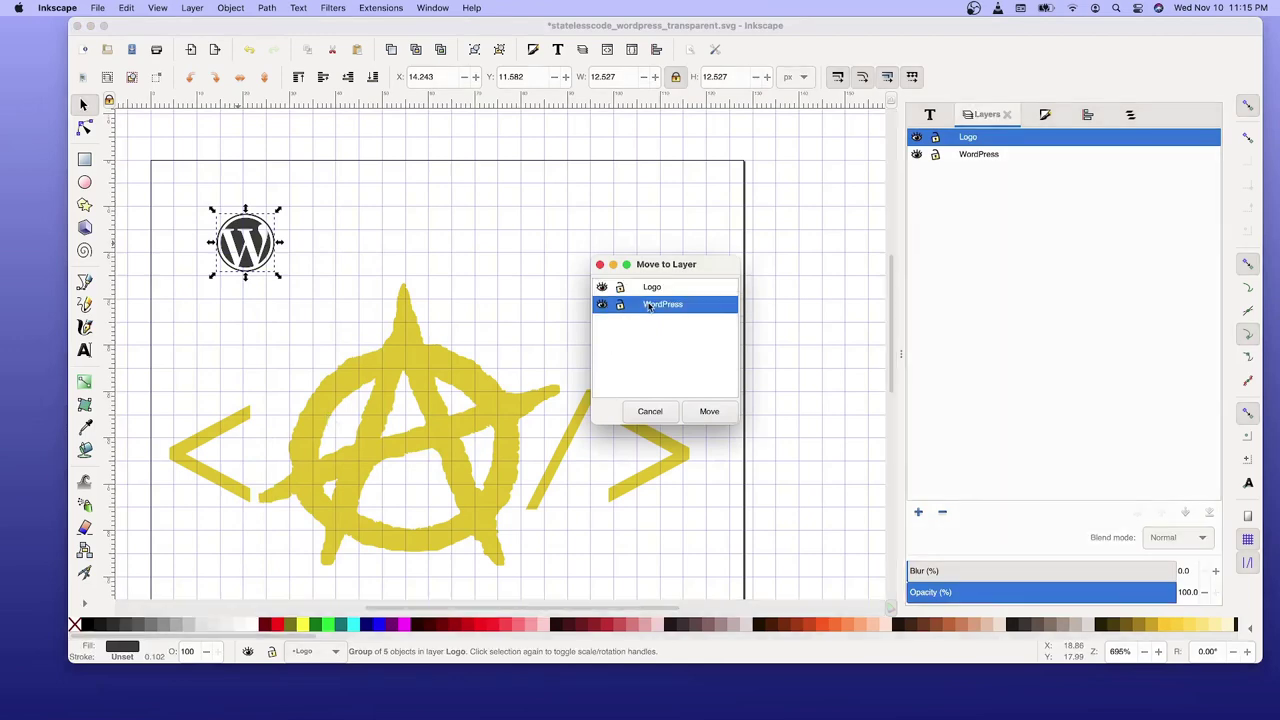
click(710, 412)
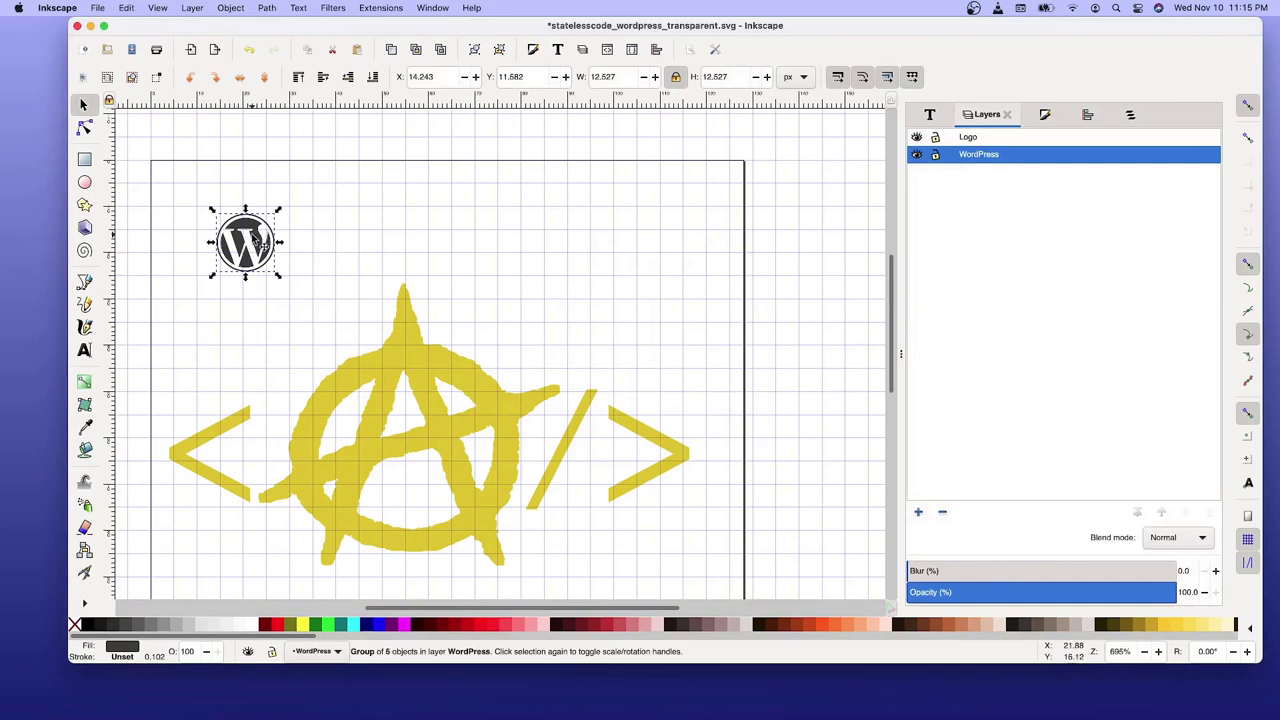
Position the WordPress icon and set its opacity to 50.
drag(257, 245, 224, 302)
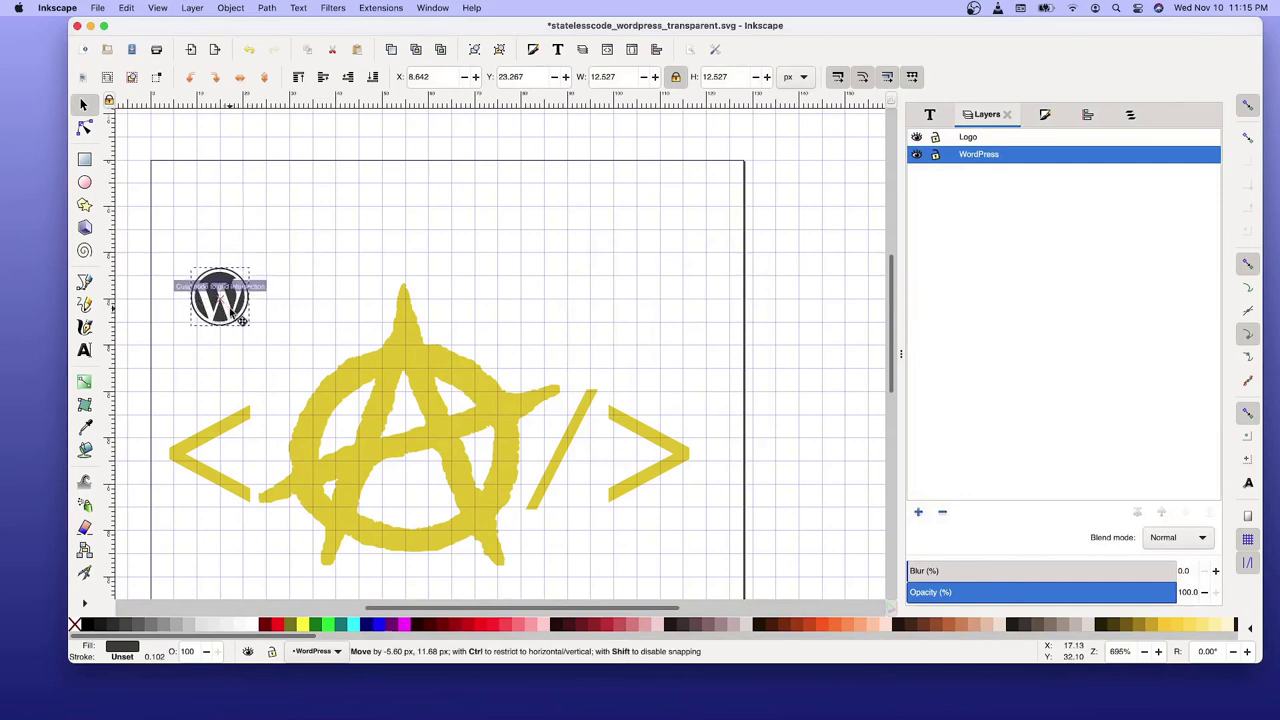
drag(247, 321, 245, 317)
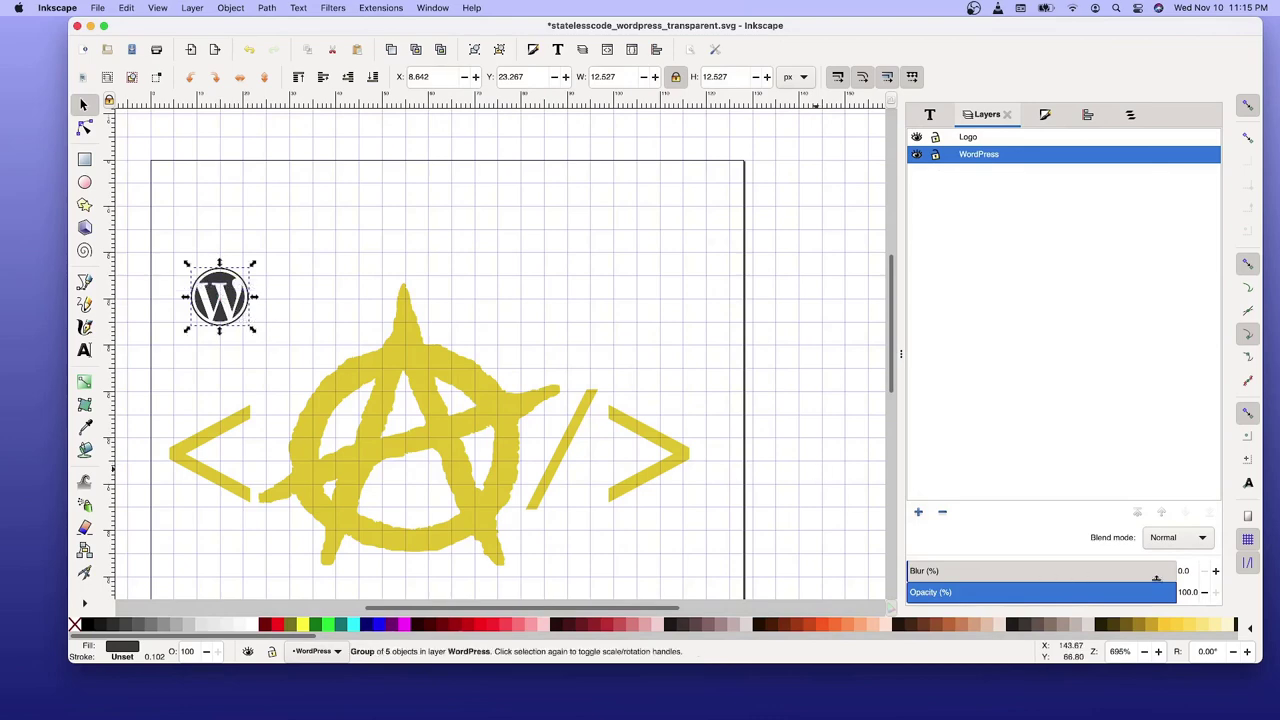
double_click(1185, 592)
text(50)
key(Return)
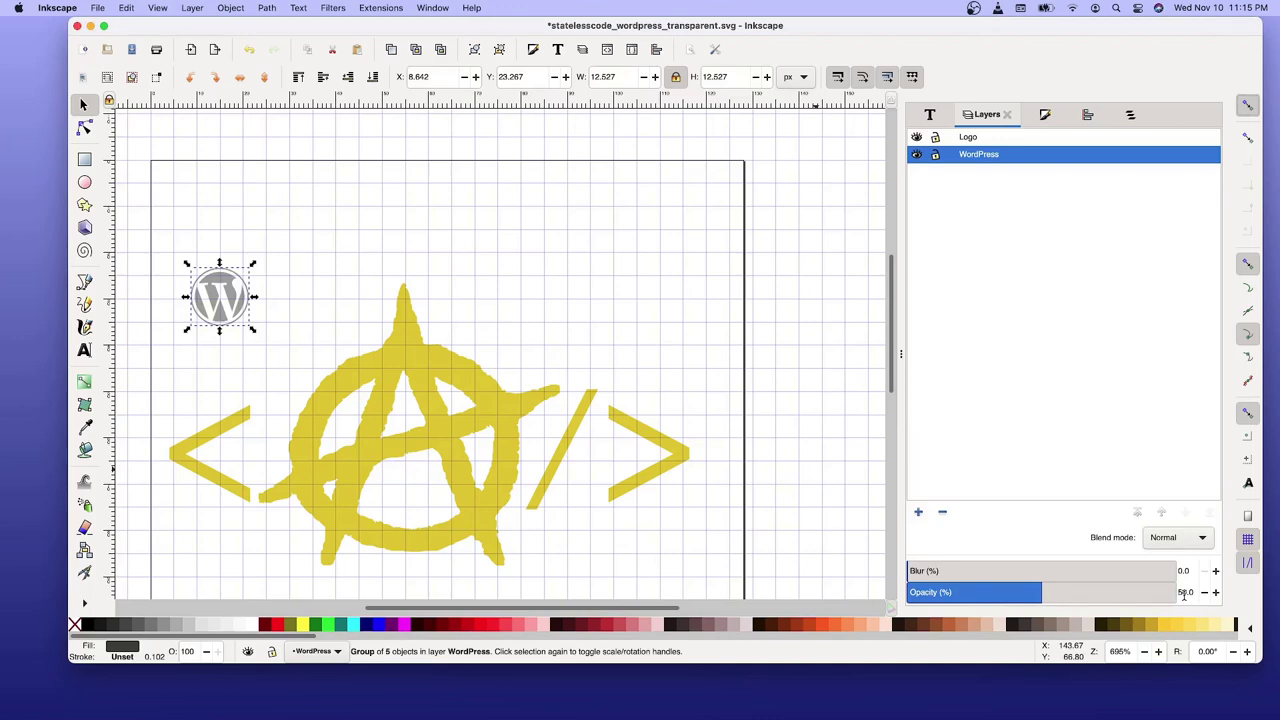
Paste copies of the icon in a row above the anarchy mark.
click(228, 296)
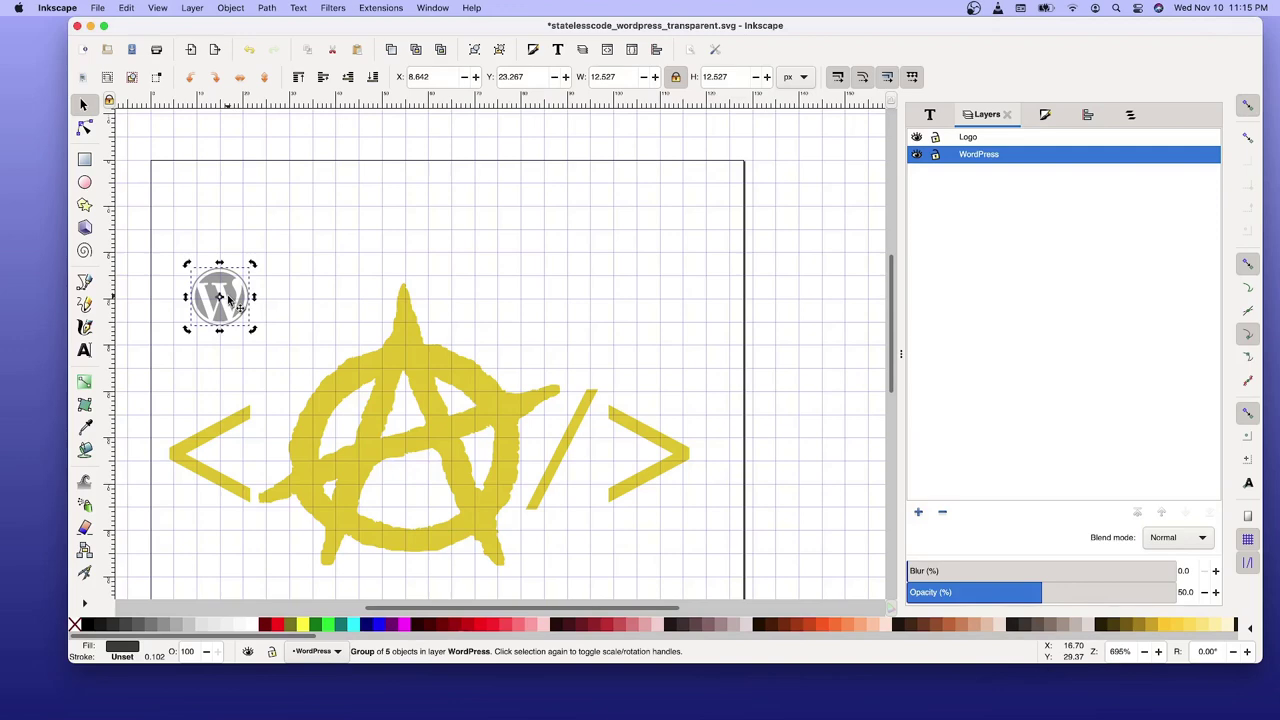
click(322, 304)
key(ctrl+v)
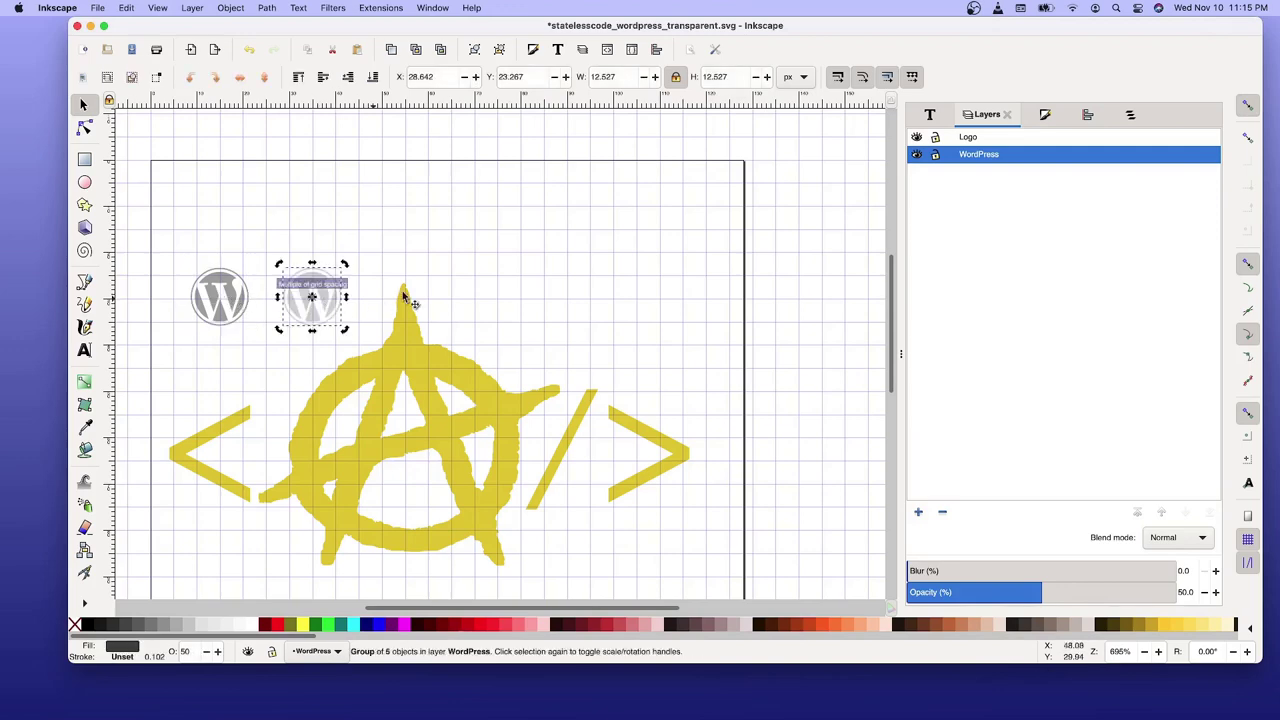
click(404, 296)
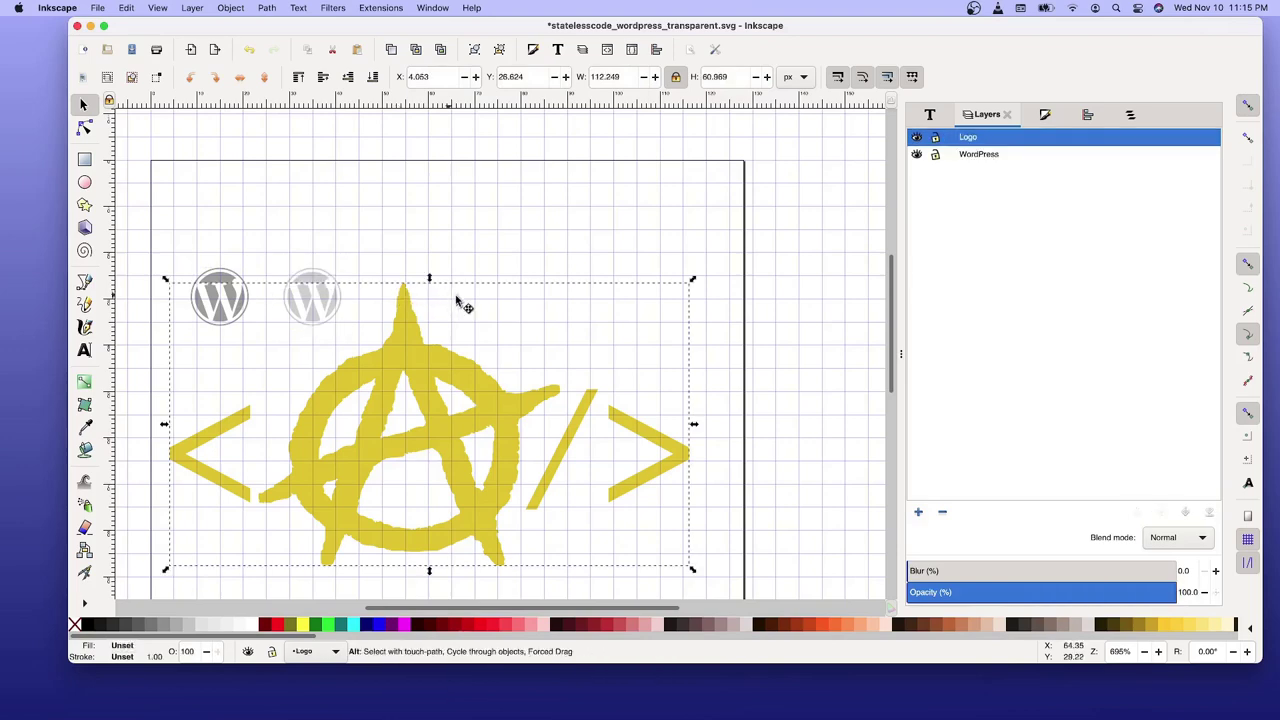
key(ctrl+v)
click(557, 297)
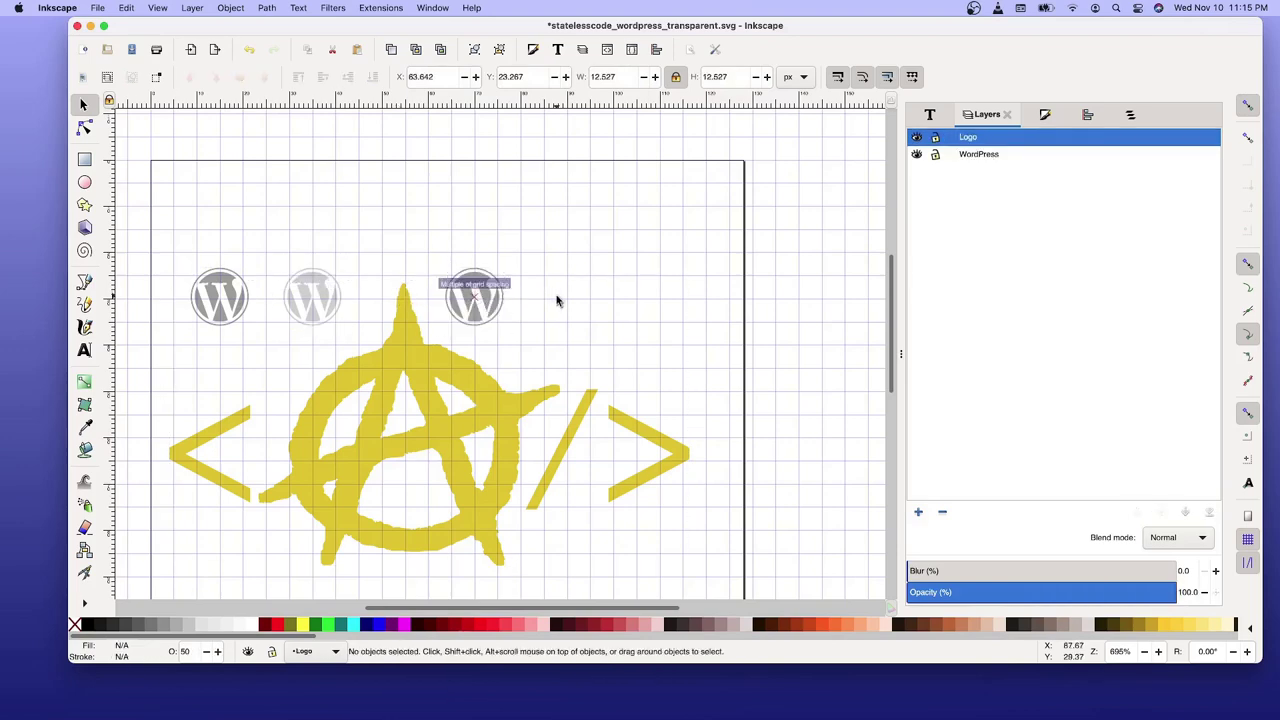
key(ctrl+v)
click(661, 297)
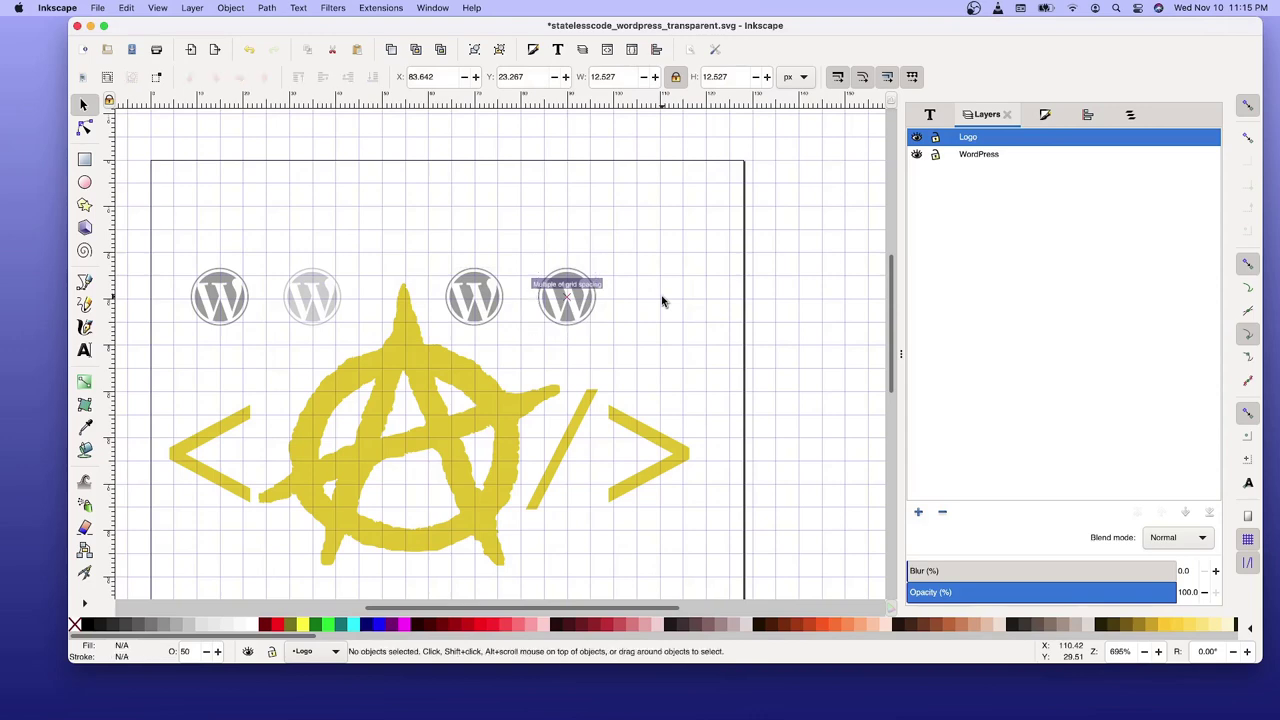
key(ctrl+v)
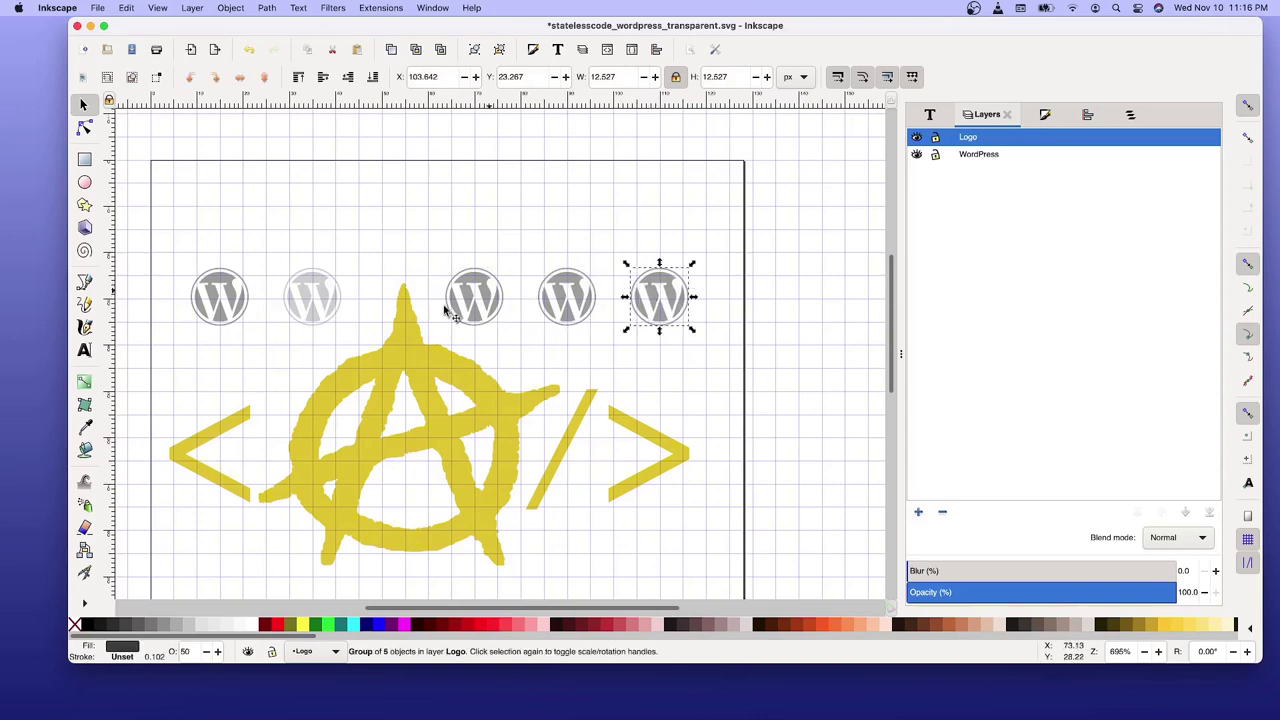
click(177, 247)
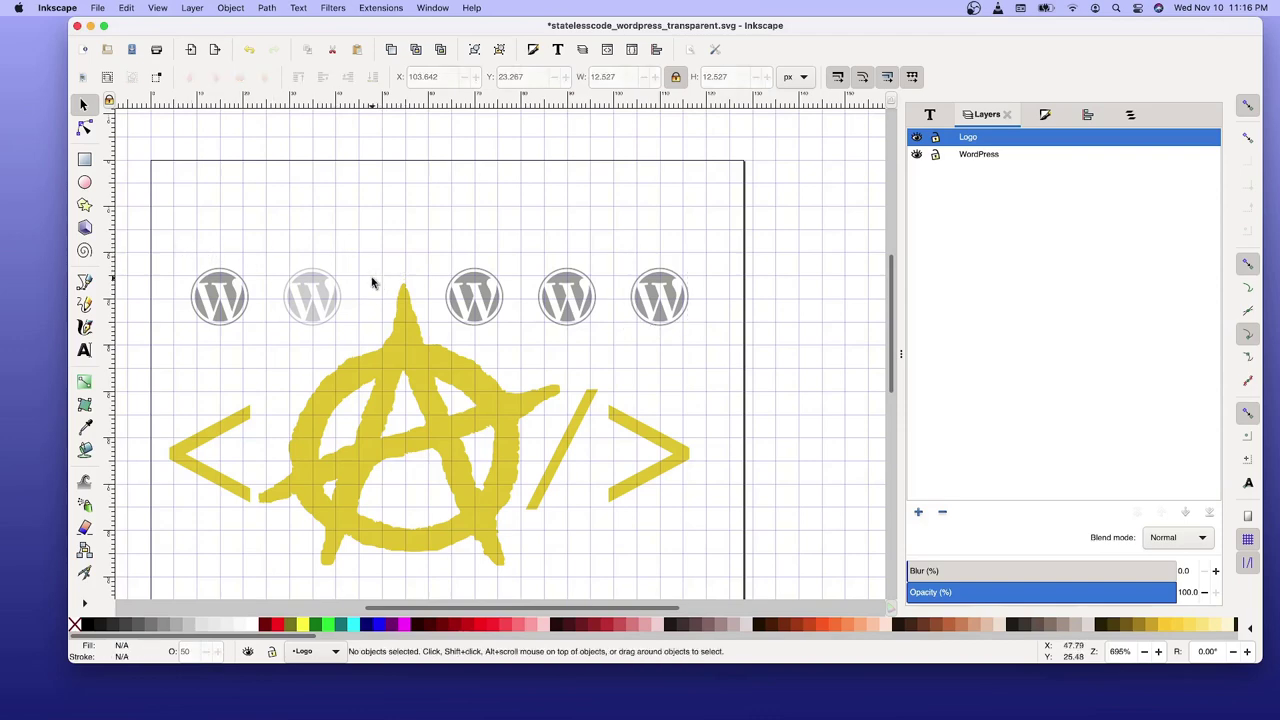
key(ctrl+v)
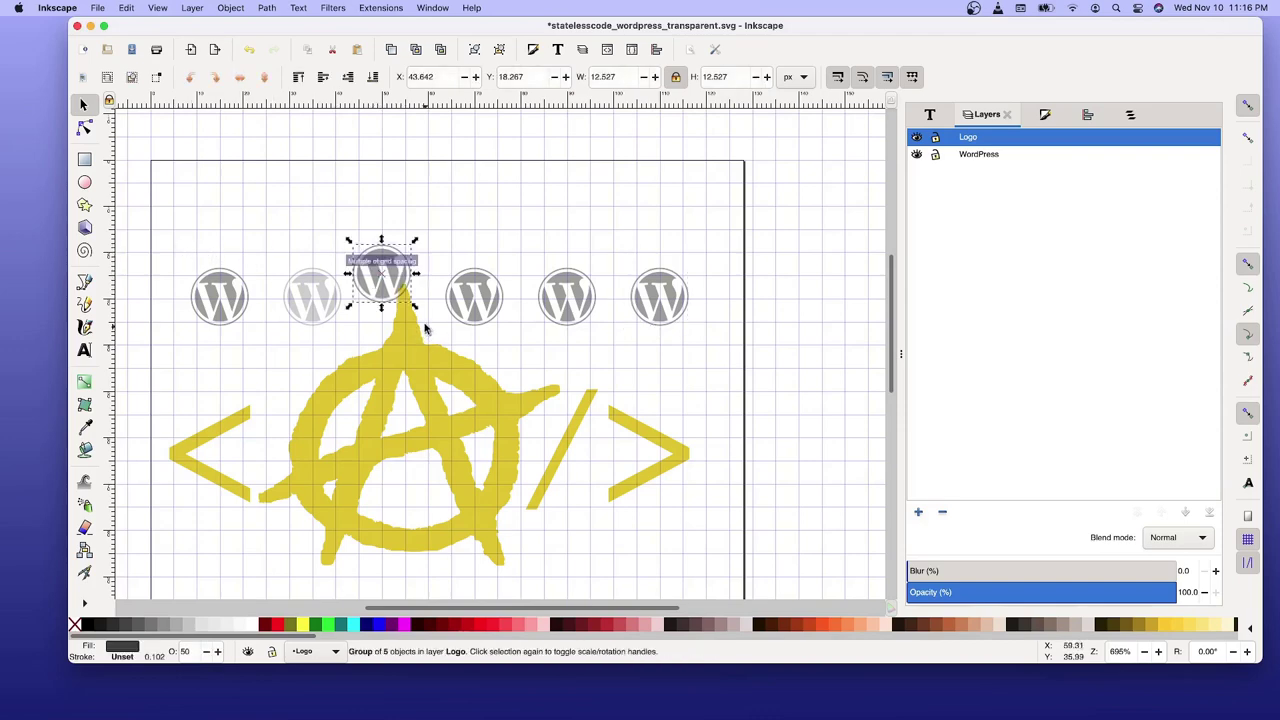
Paste a second row of icon copies below the anarchy mark.
scroll(469, 428, down, 2)
scroll(469, 428, down, 2)
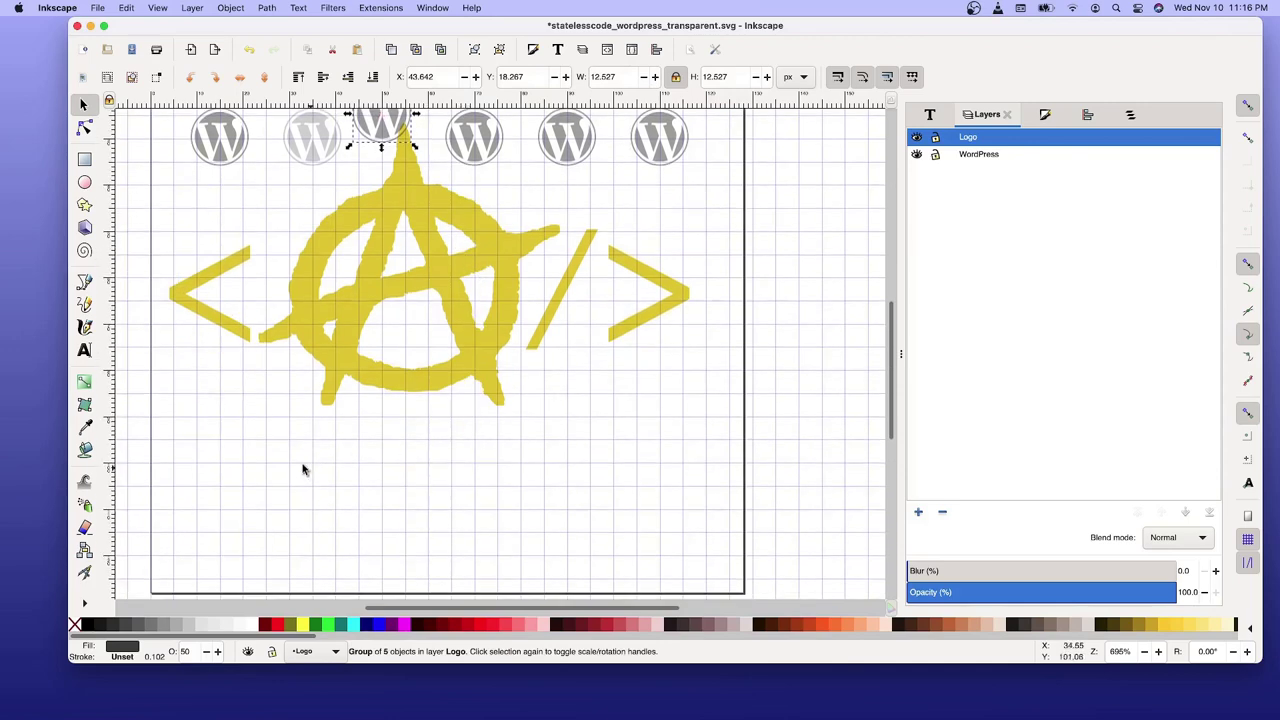
click(222, 456)
key(ctrl+v)
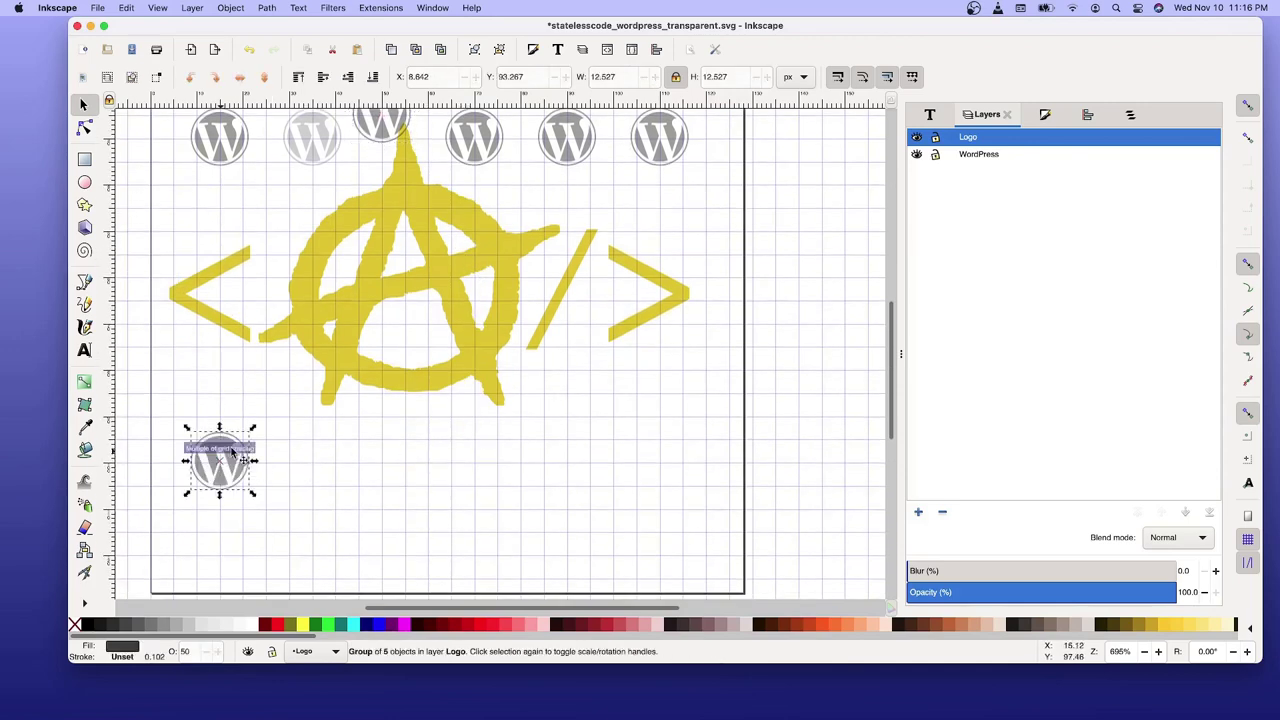
key(ctrl+v)
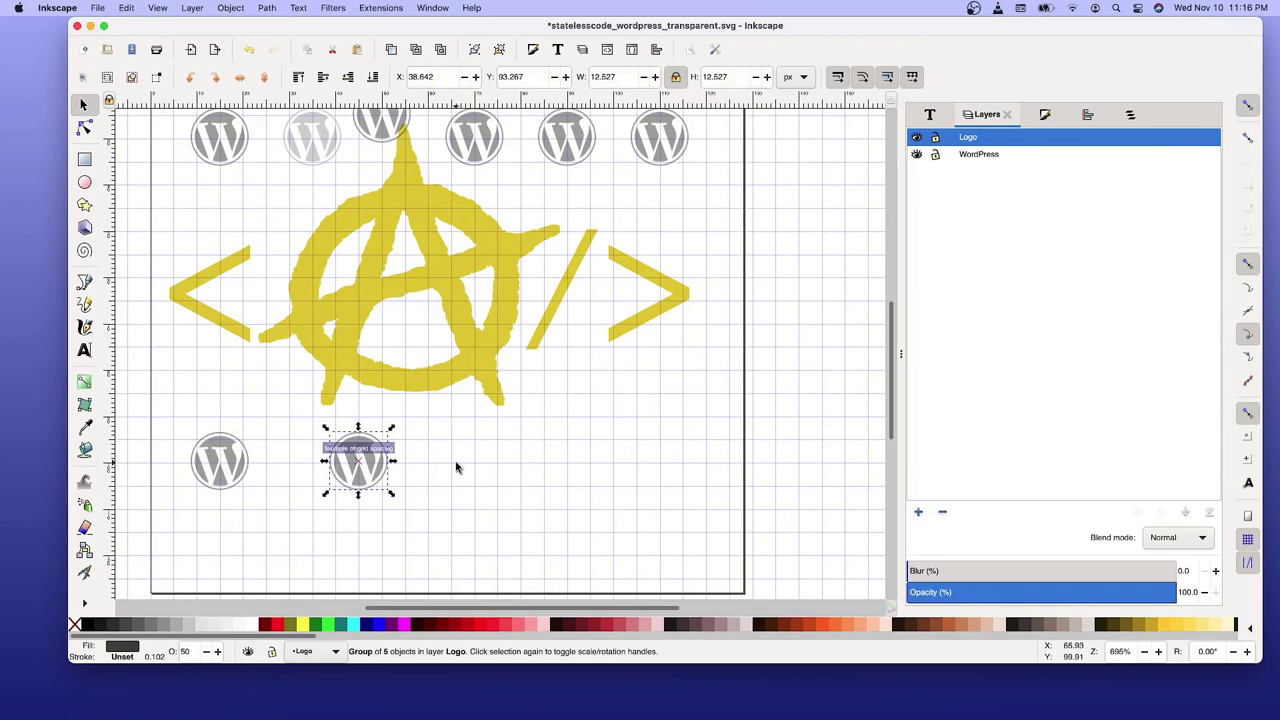
key(ctrl+v)
key(ctrl+v)
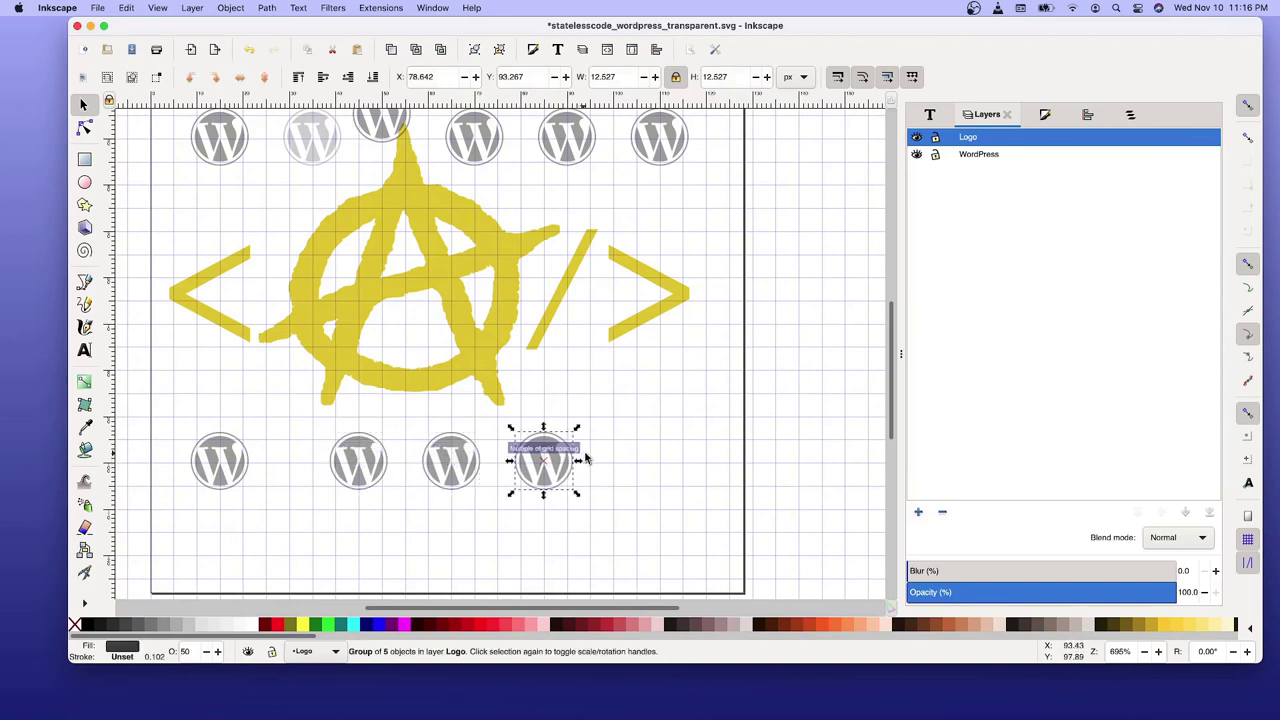
click(587, 458)
key(ctrl+v)
click(677, 459)
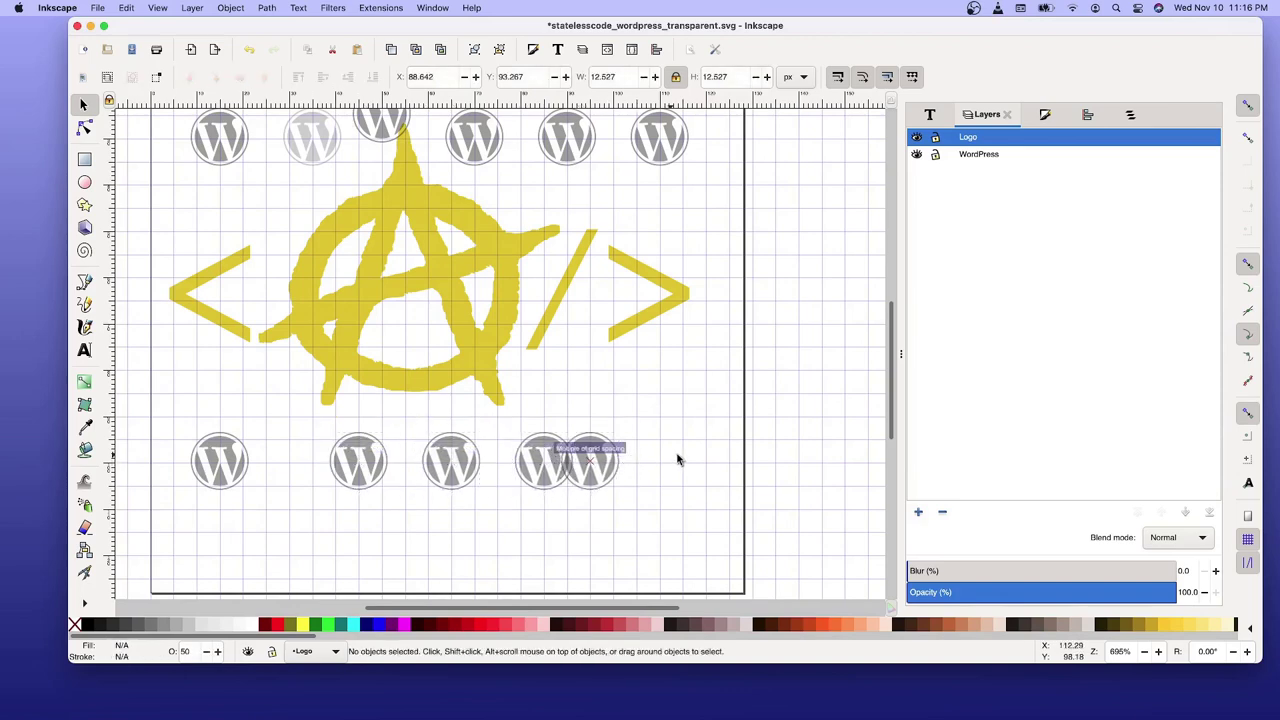
key(ctrl+v)
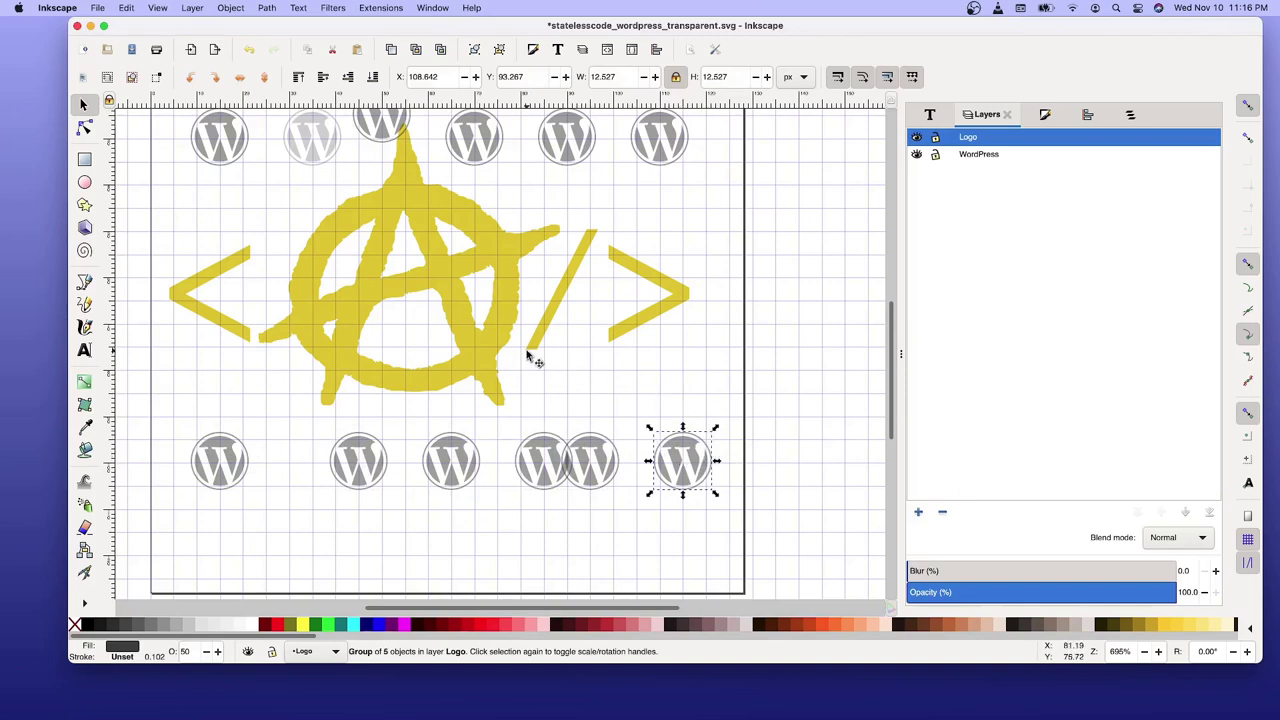
scroll(528, 358, up, 2)
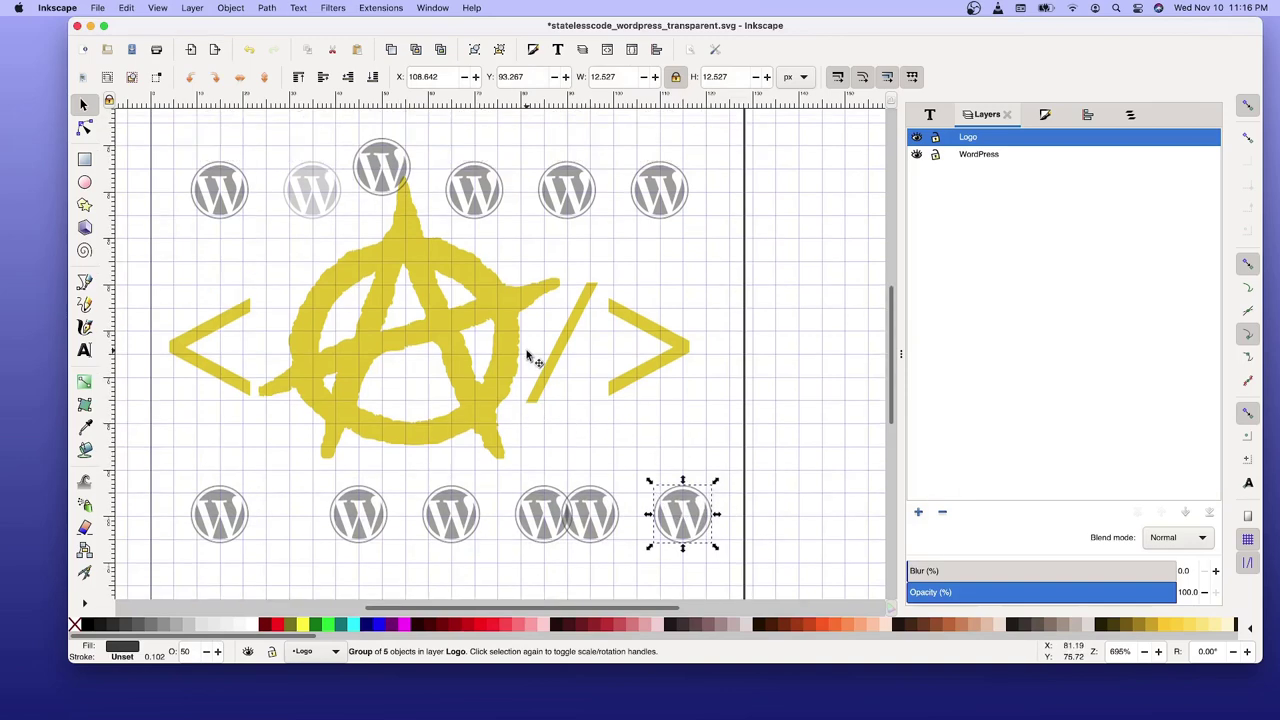
click(216, 188)
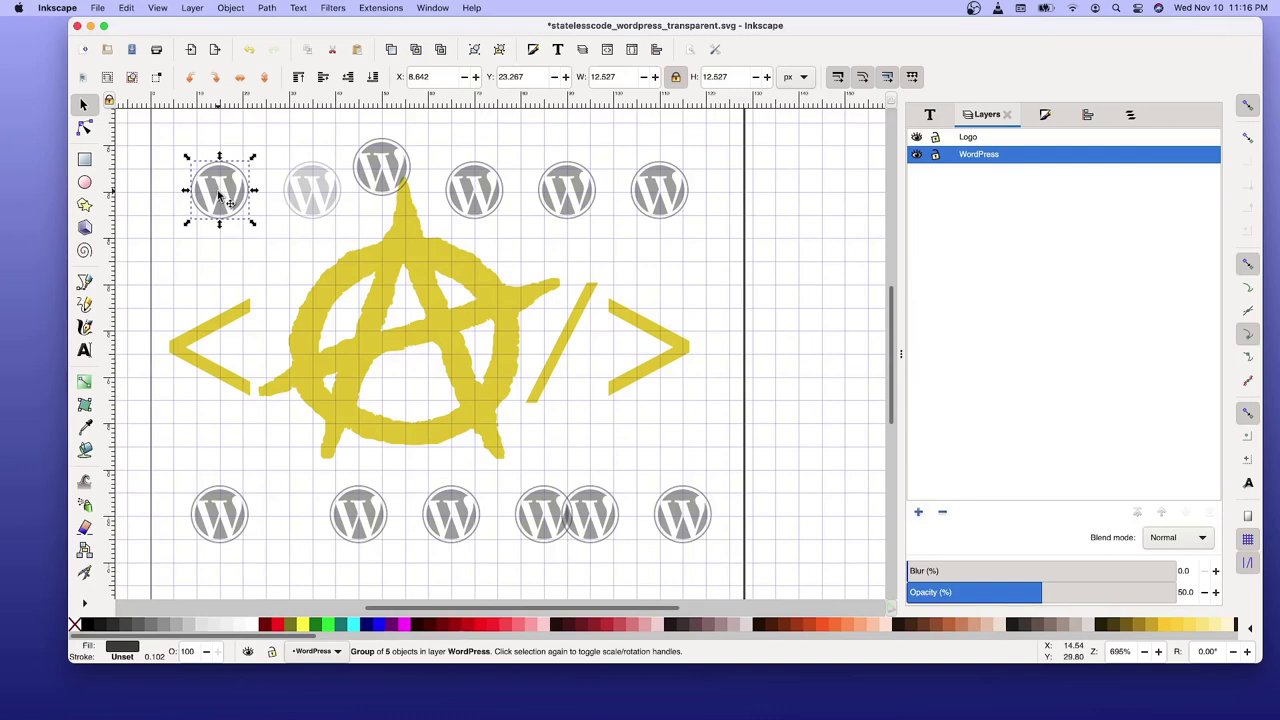
click(310, 193)
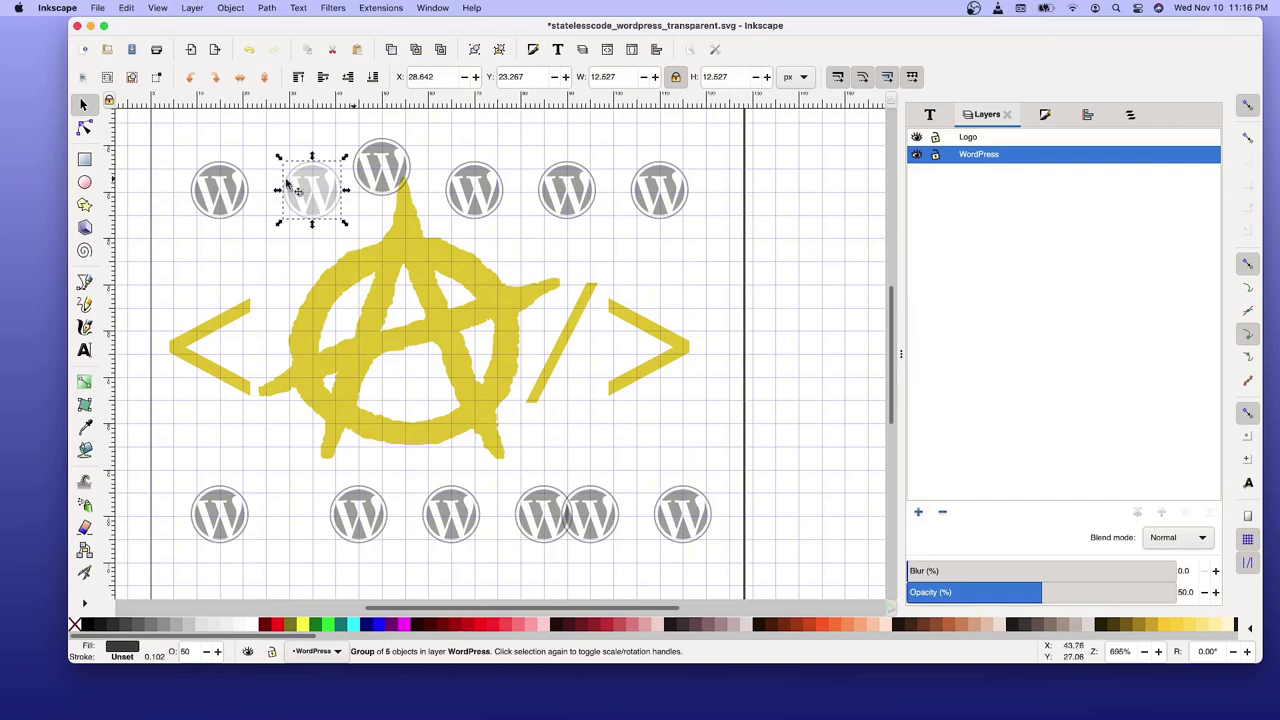
click(232, 200)
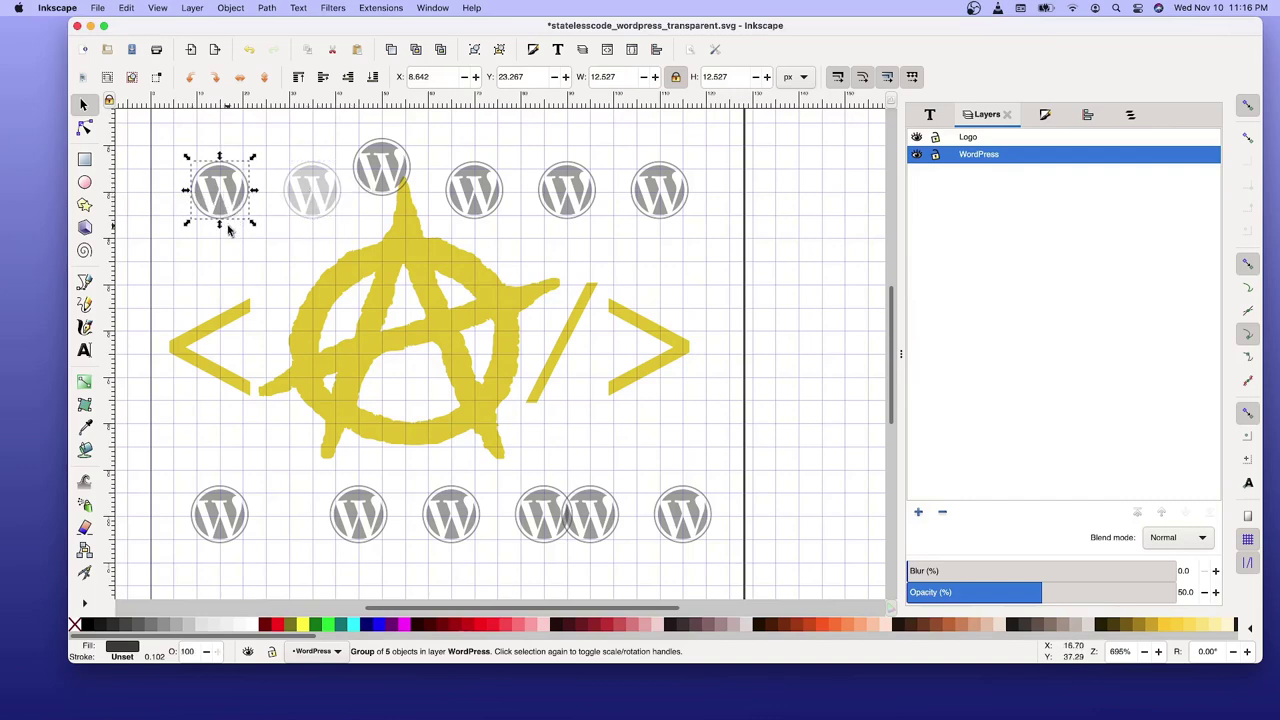
click(314, 195)
click(376, 181)
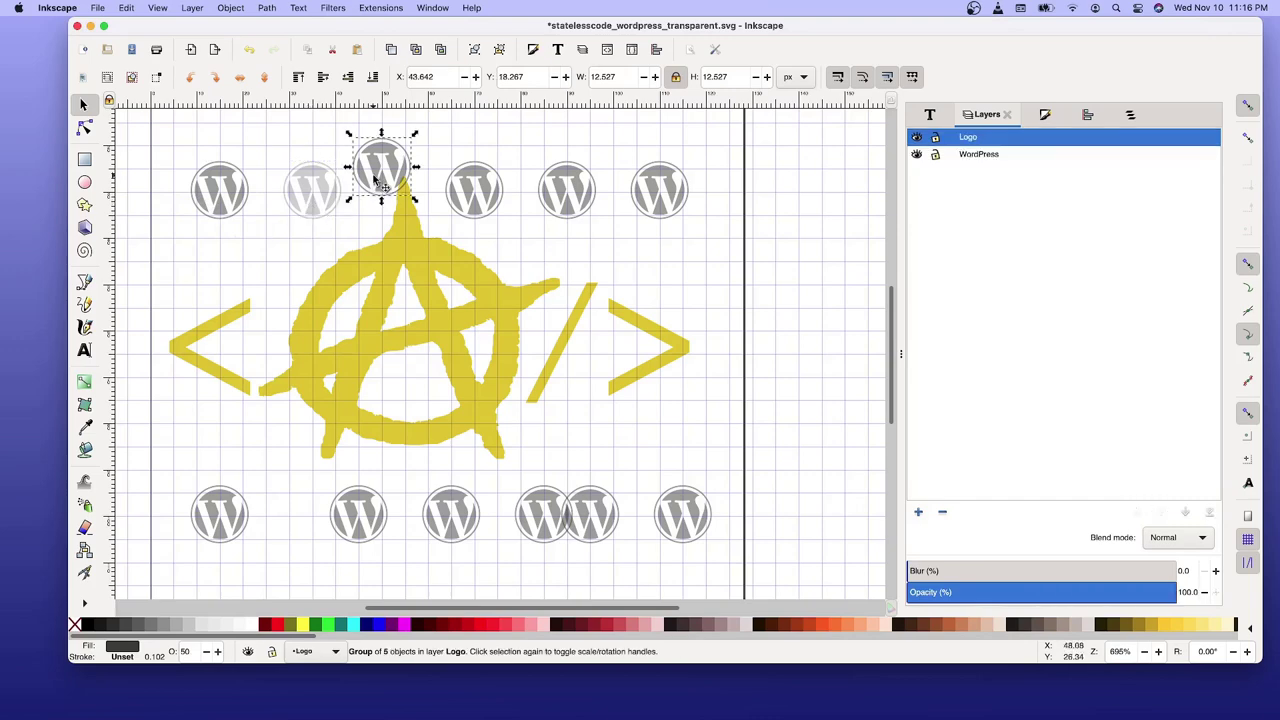
click(218, 199)
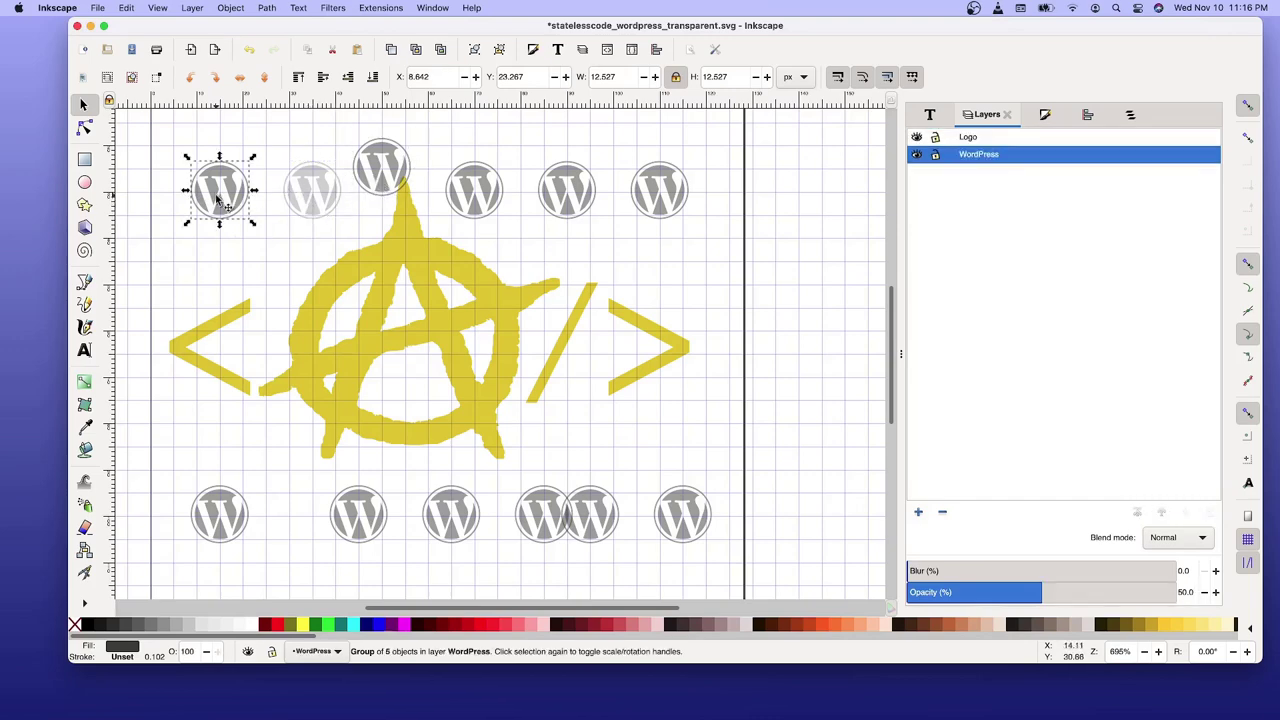
click(305, 195)
click(395, 170)
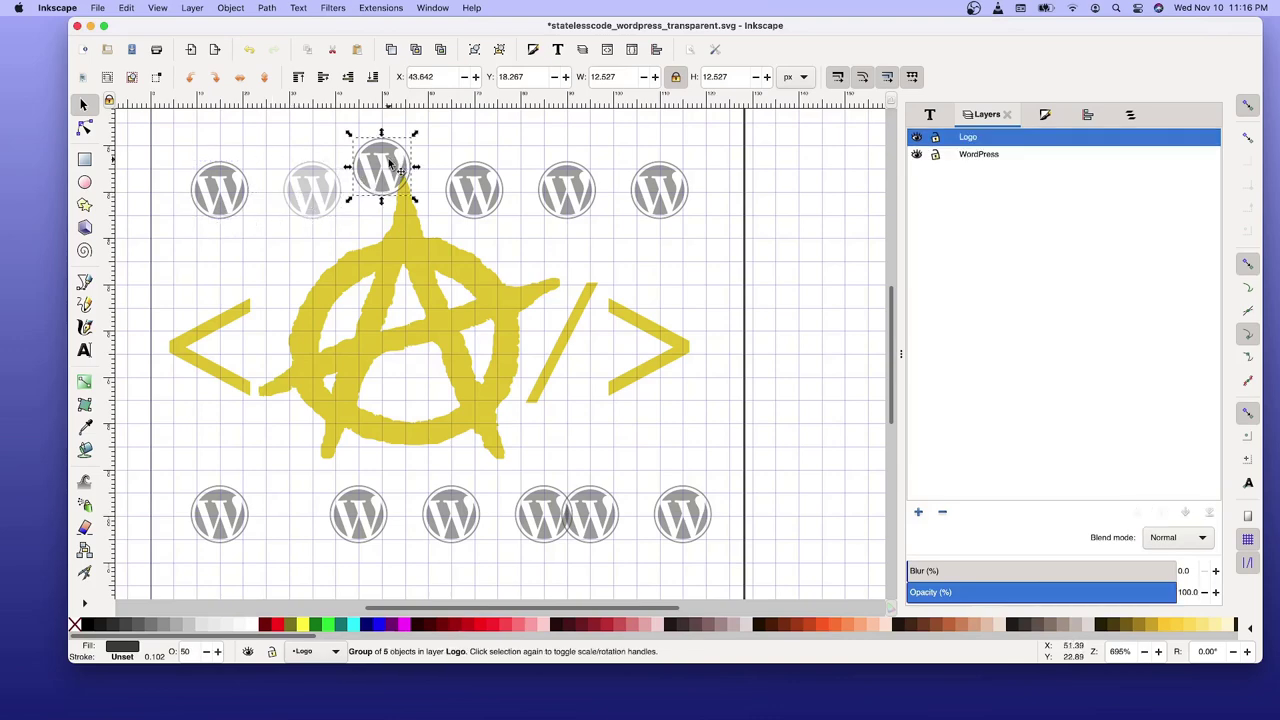
Set the Logo layer to 50% opacity, then re-enter 50 for the first WordPress icon.
double_click(1186, 591)
text(50)
key(Return)
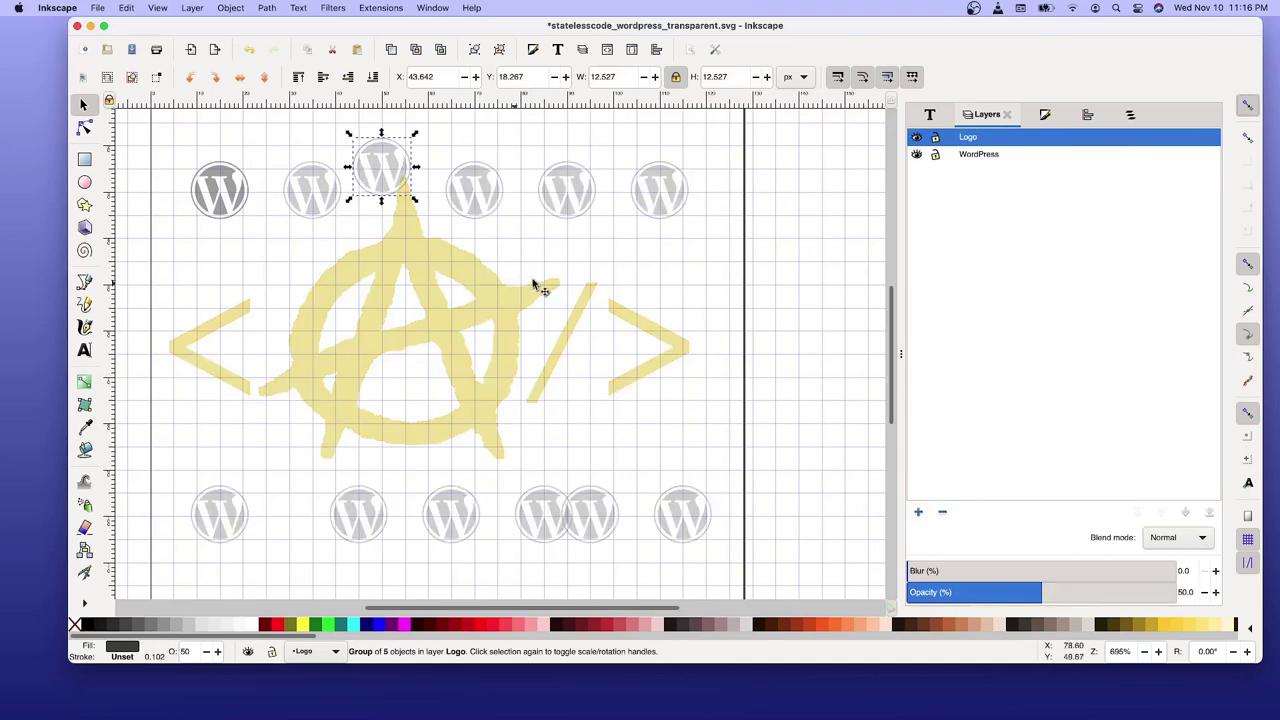
click(229, 204)
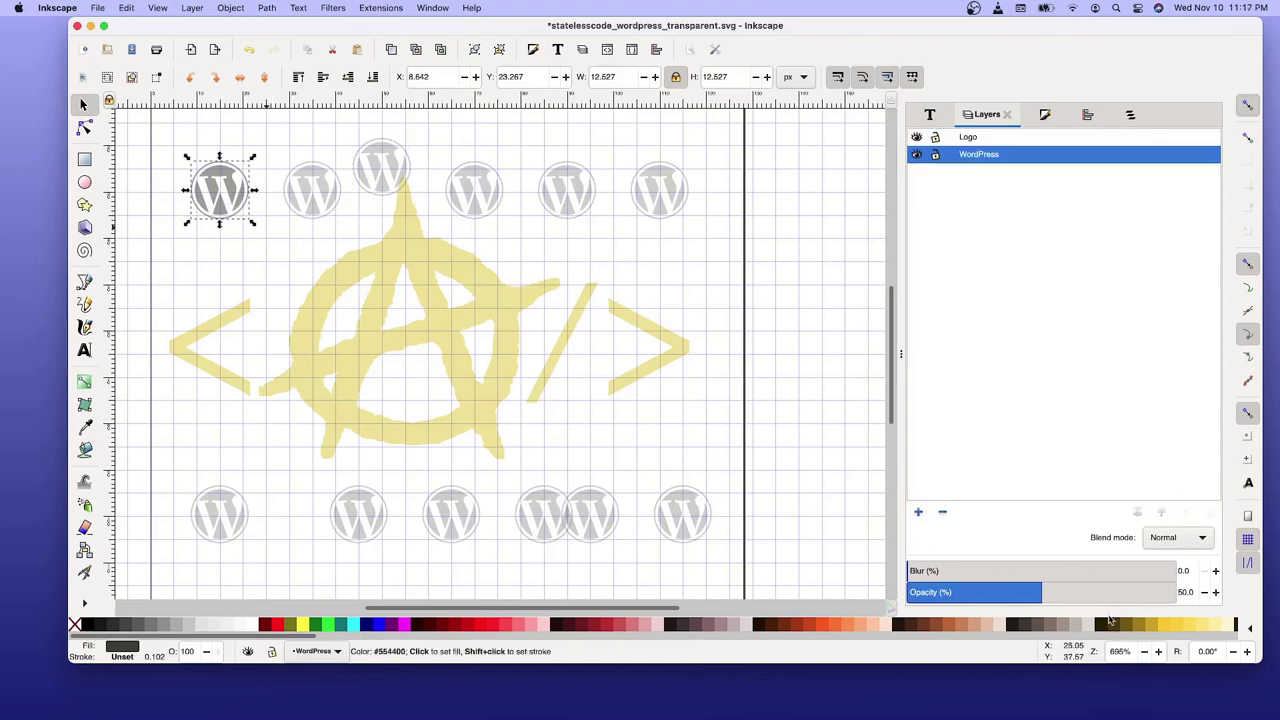
text(100)
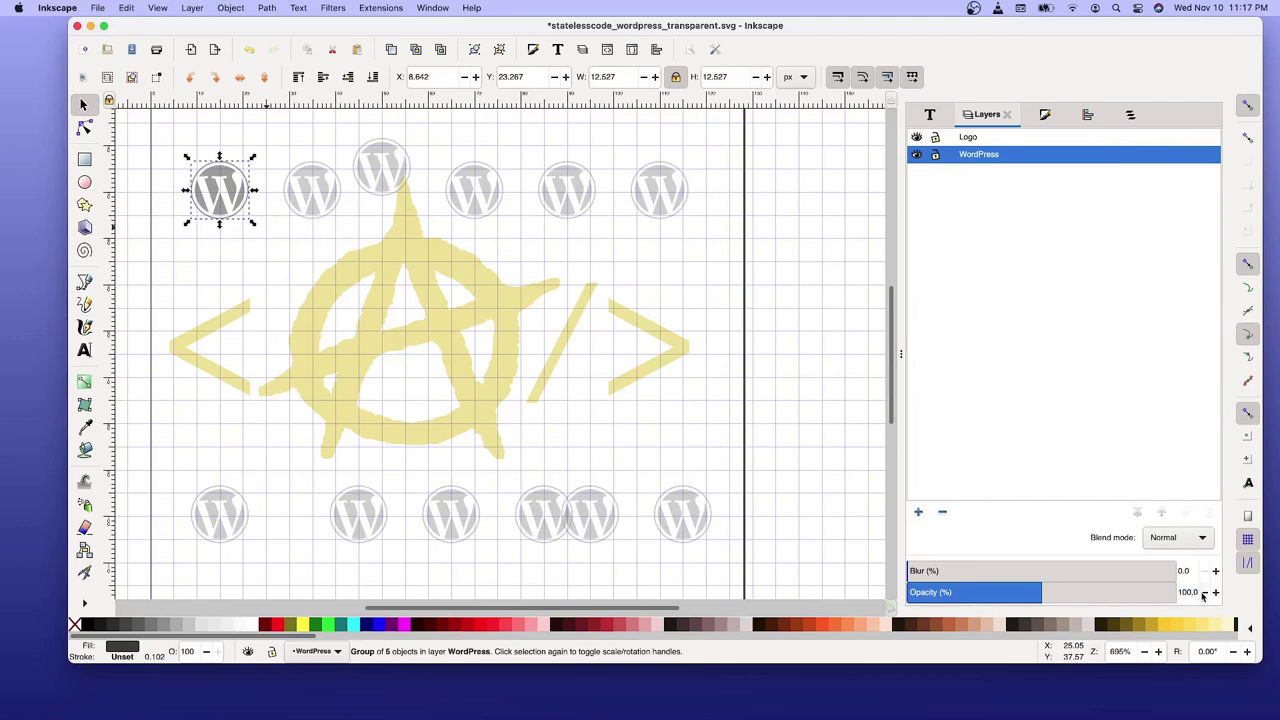
key(BackSpace)
key(BackSpace)
key(BackSpace)
text(50)
click(916, 154)
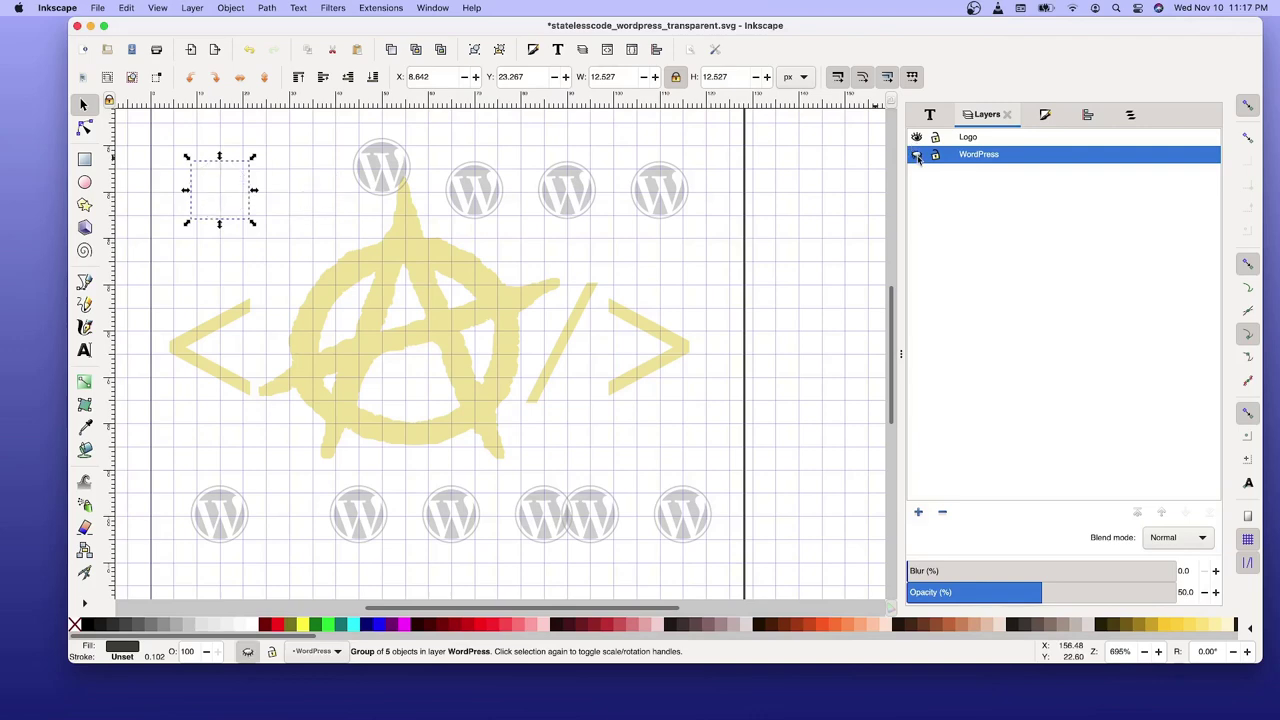
click(916, 154)
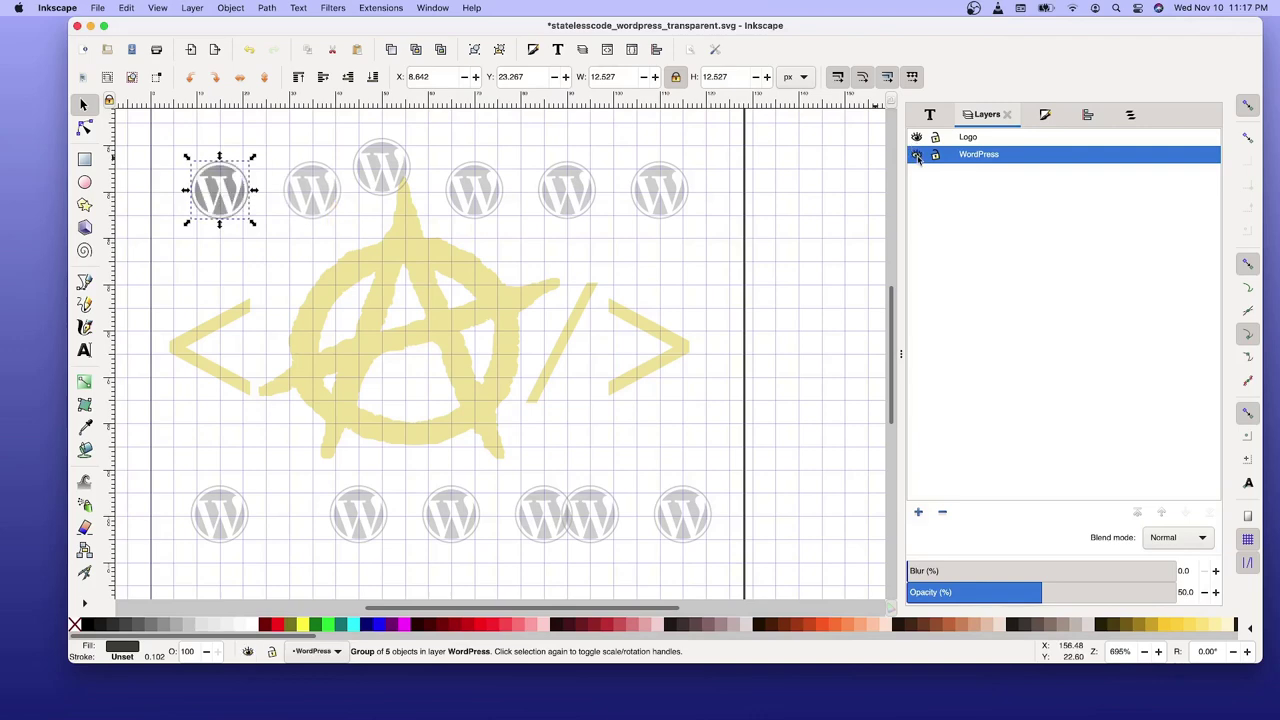
click(916, 154)
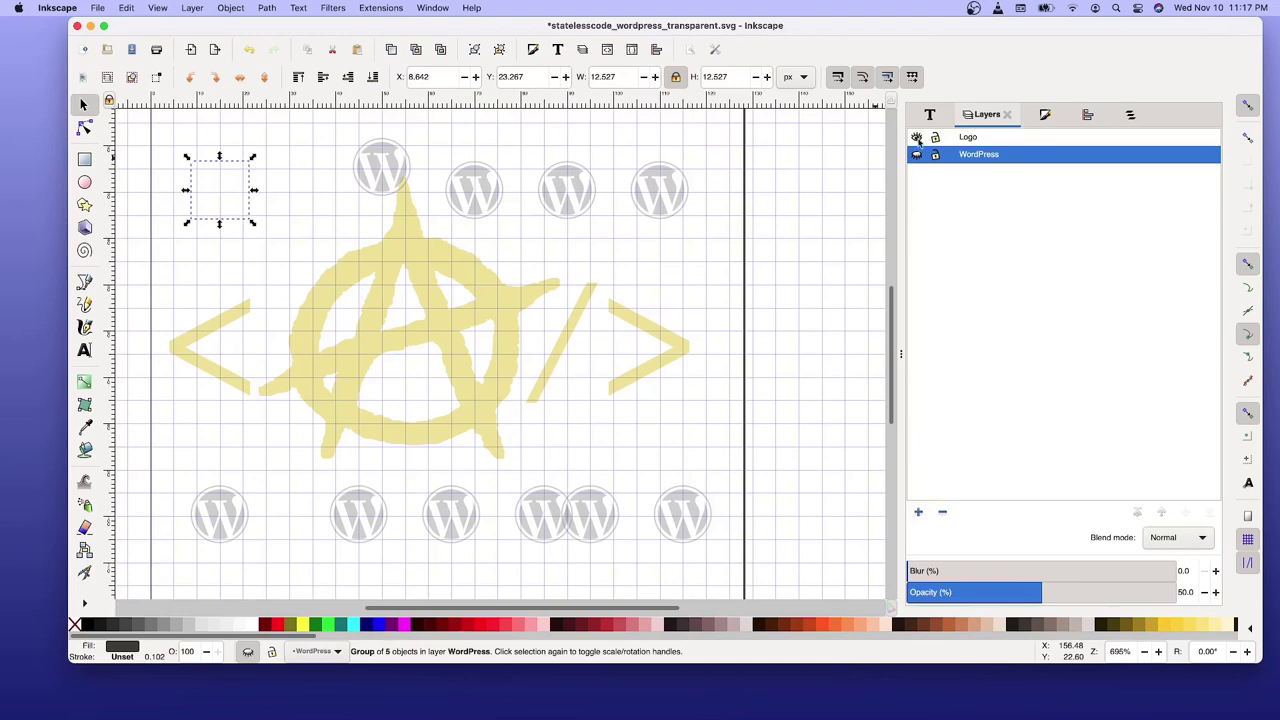
click(917, 138)
click(917, 138)
click(916, 154)
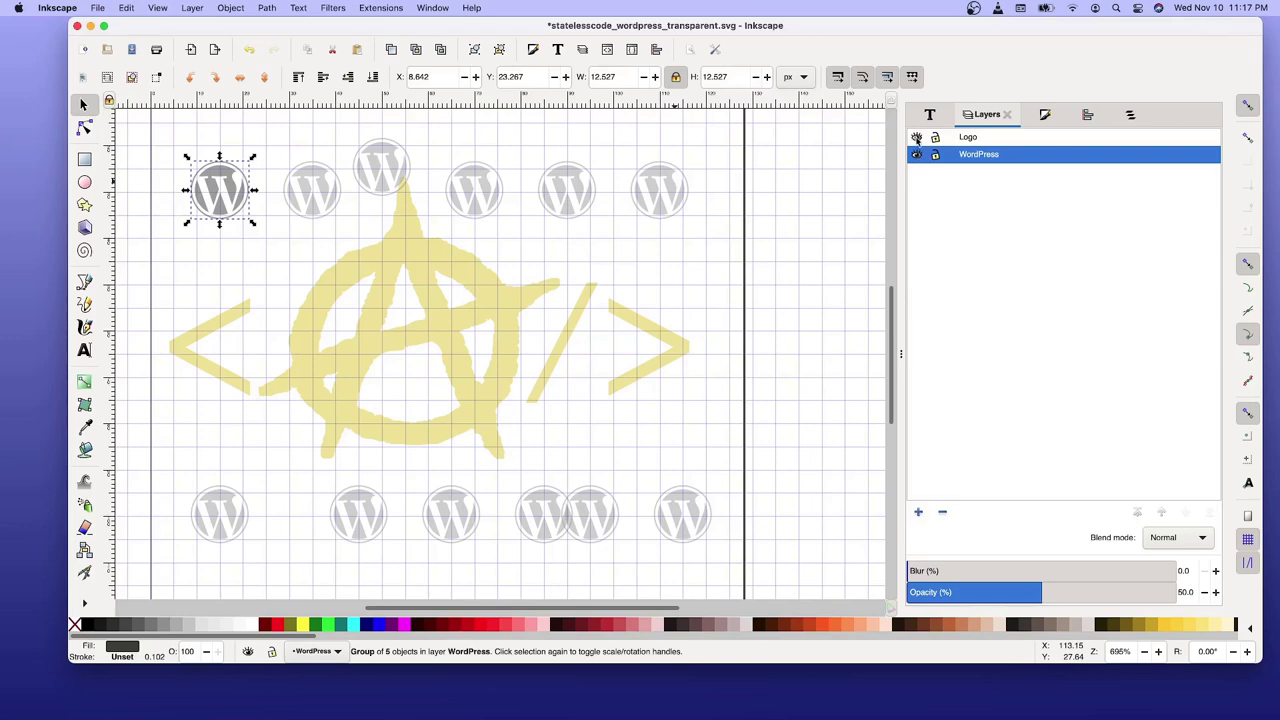
click(916, 138)
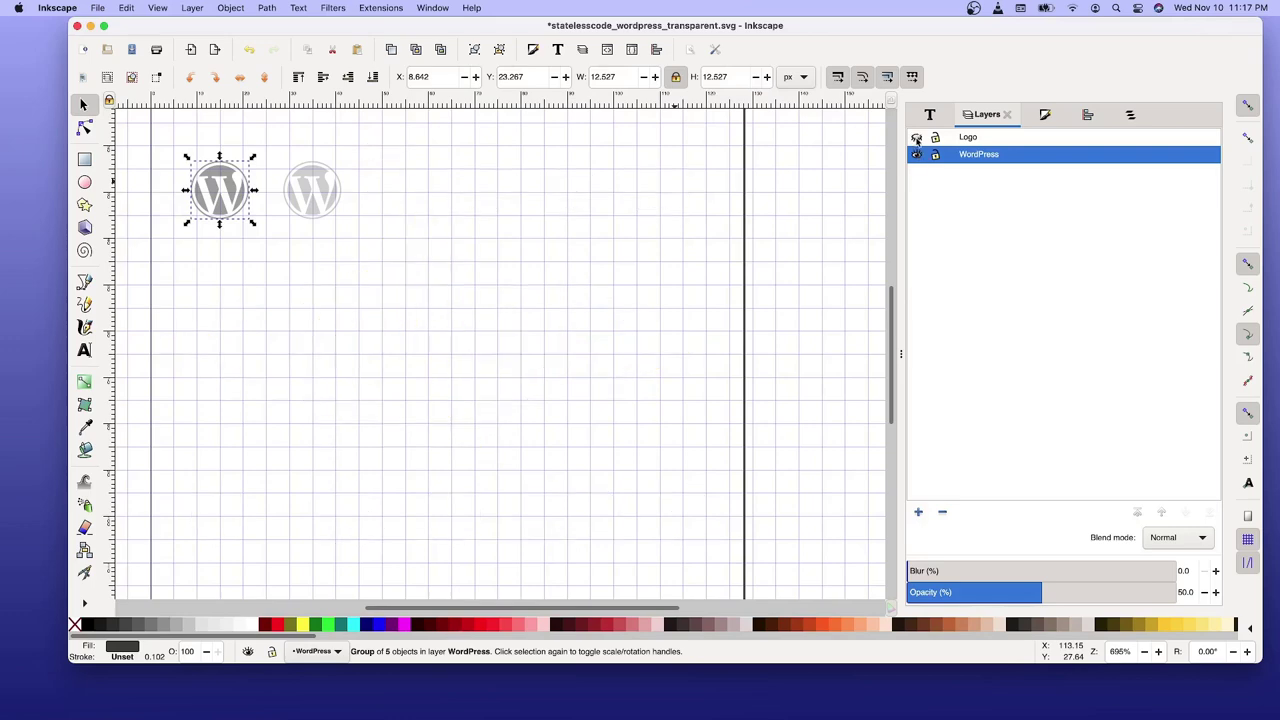
click(916, 138)
click(916, 154)
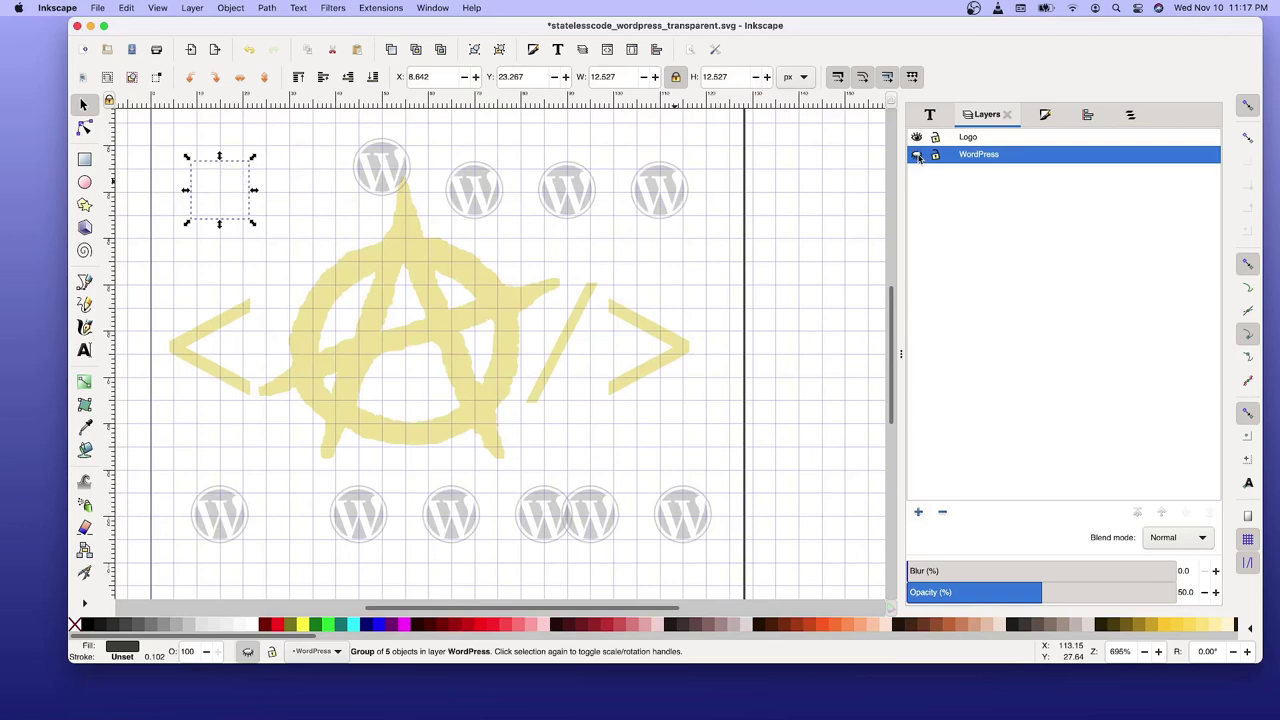
Move the two remaining top-row icons from the Logo layer onto the WordPress layer.
click(363, 164)
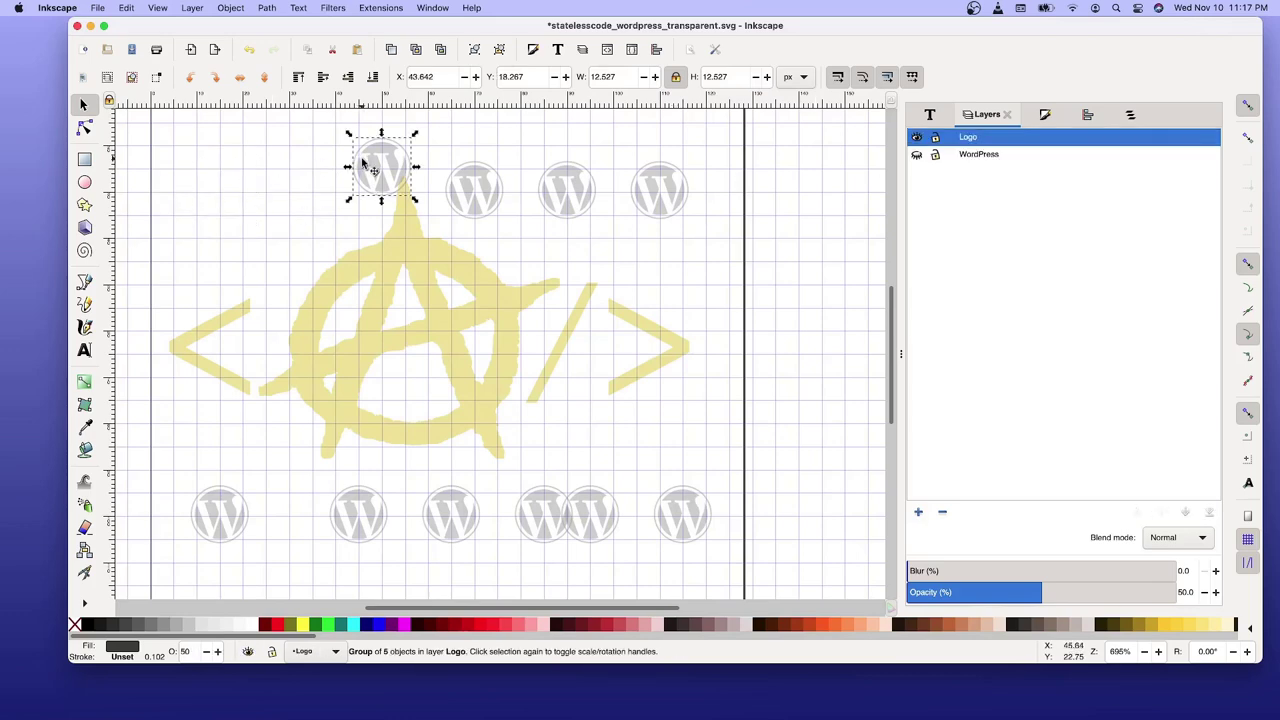
right_click(362, 164)
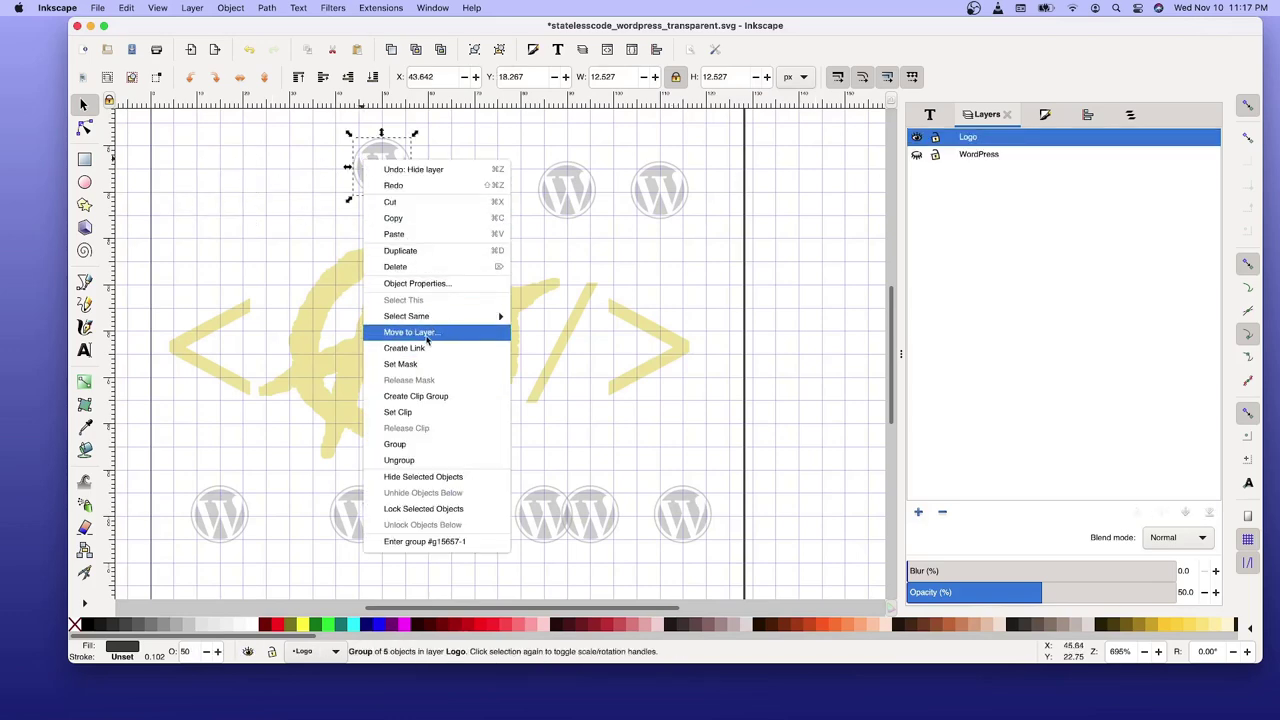
click(425, 333)
click(608, 304)
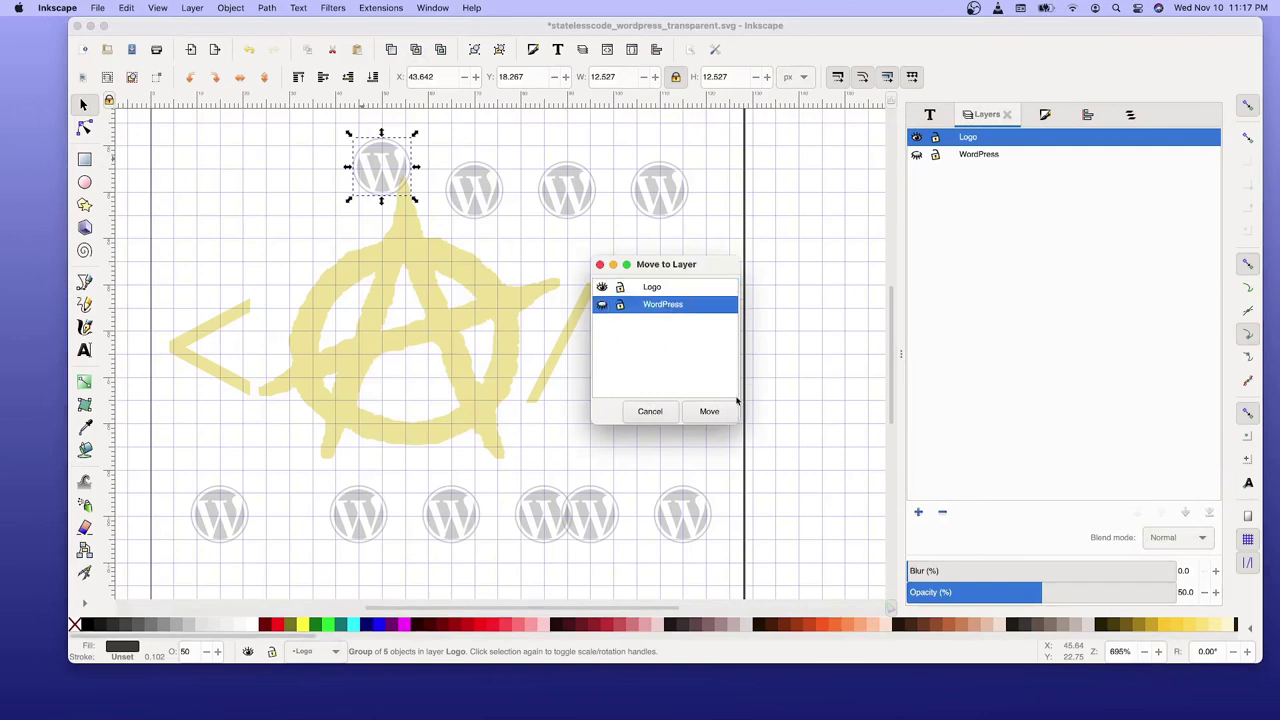
click(709, 411)
click(477, 194)
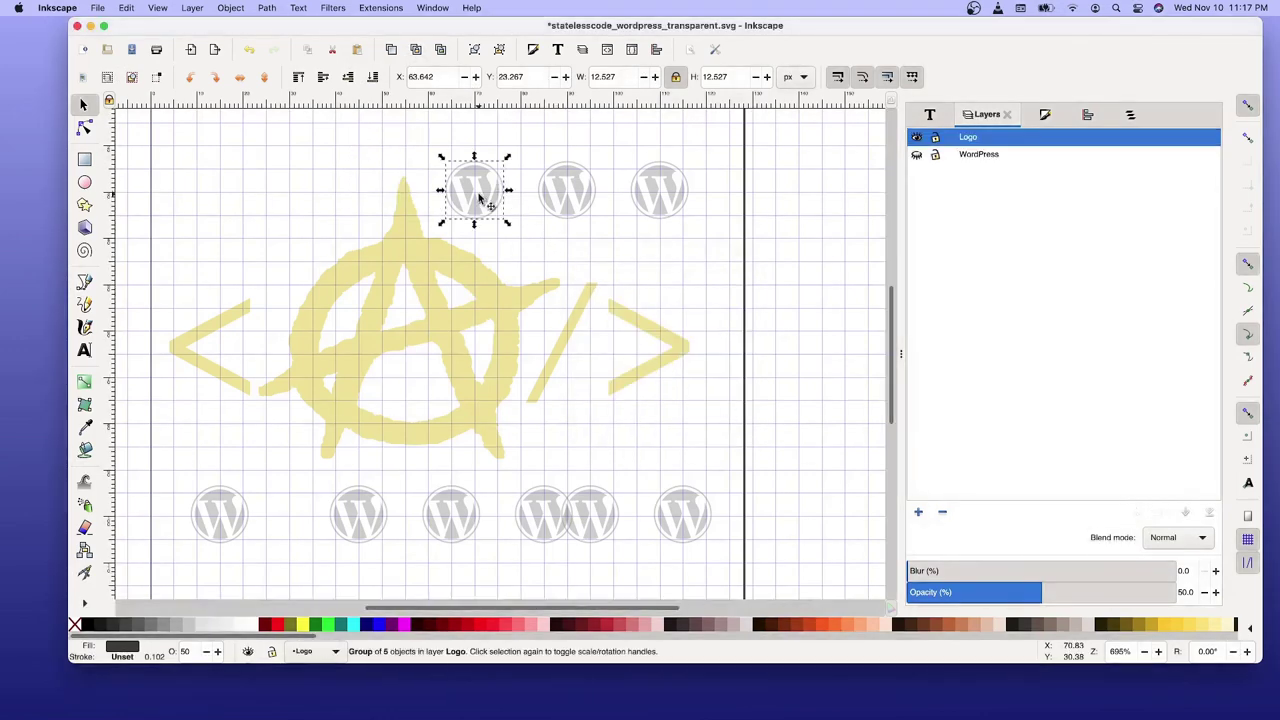
right_click(478, 197)
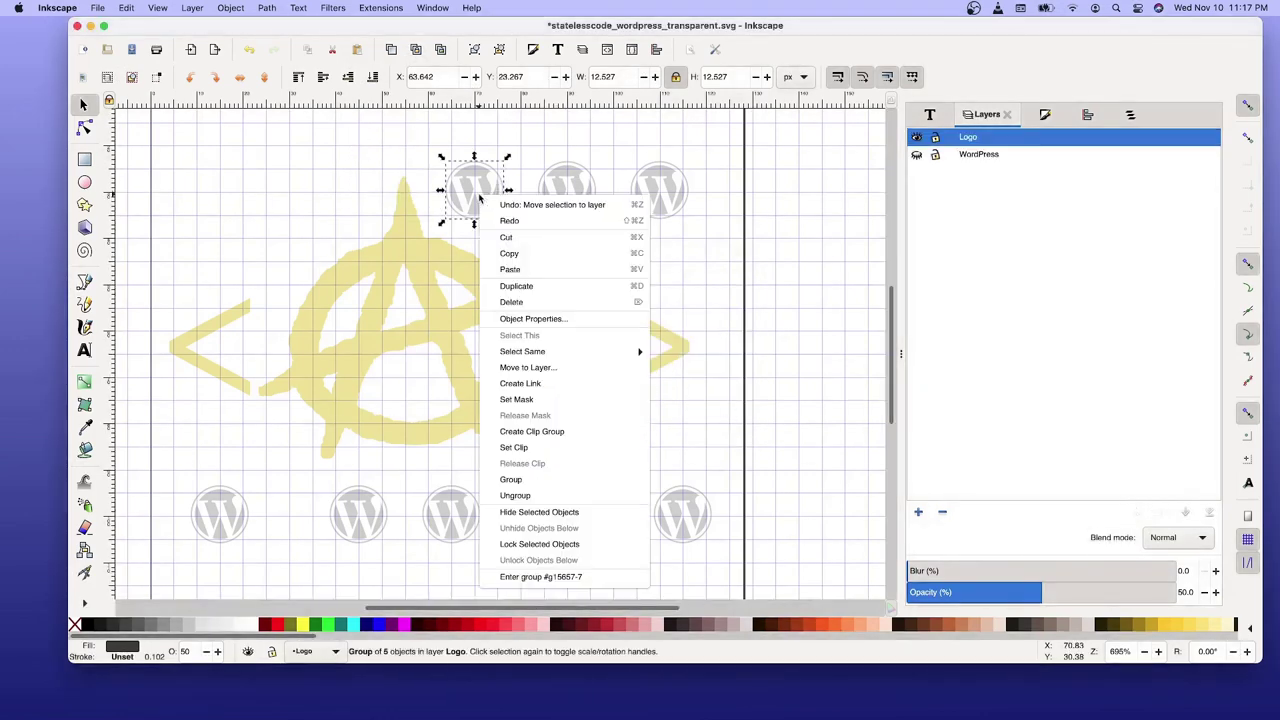
click(561, 368)
click(664, 306)
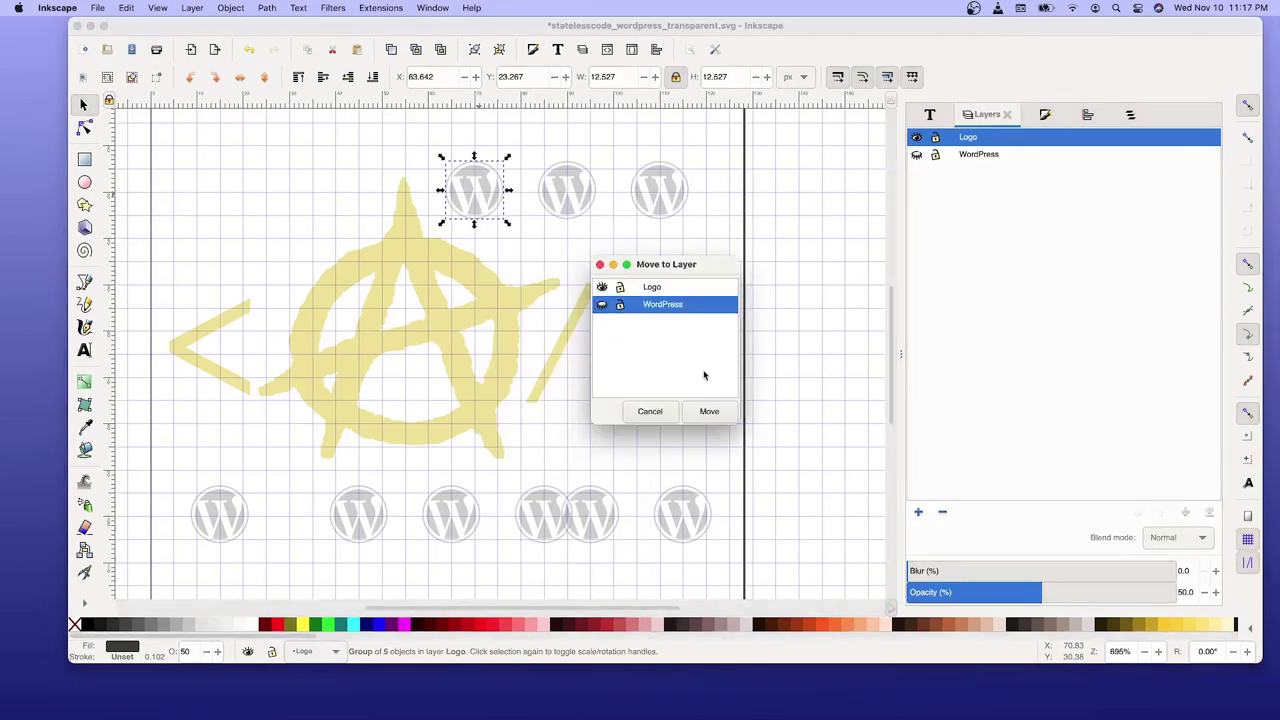
click(710, 411)
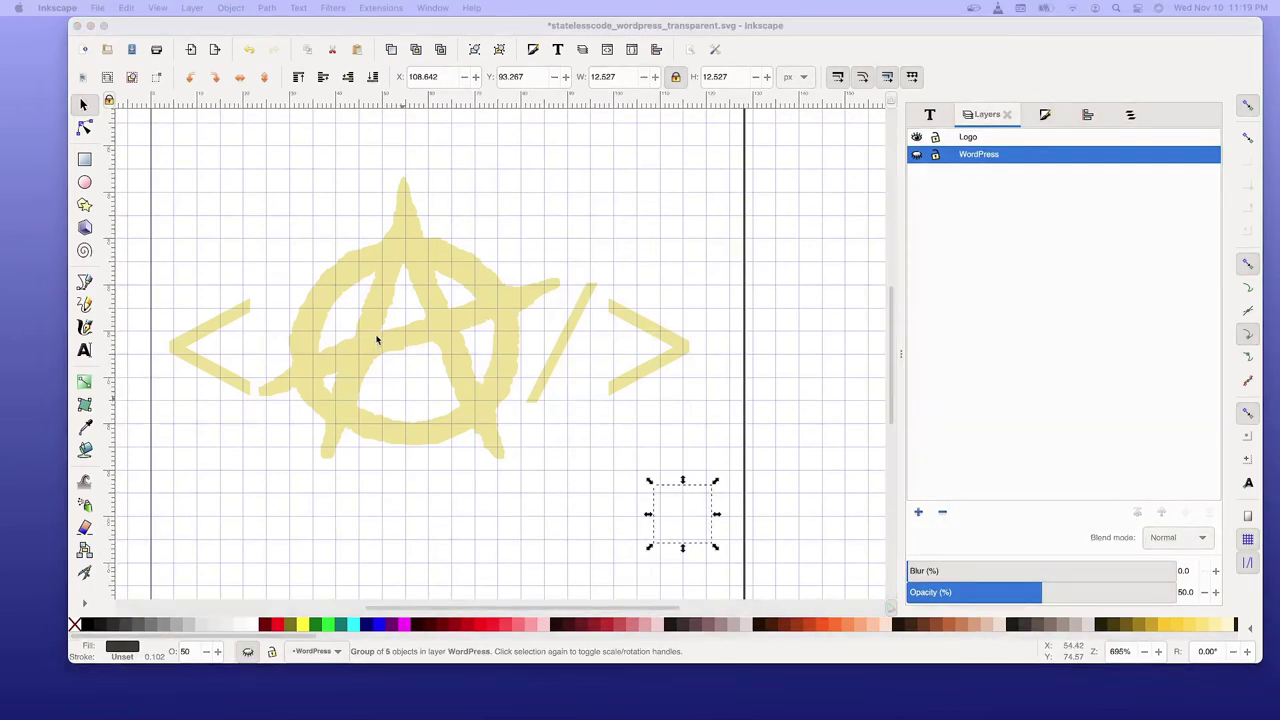
Restore the anarchy </> mark to 100% opacity and lock the Logo layer.
click(377, 341)
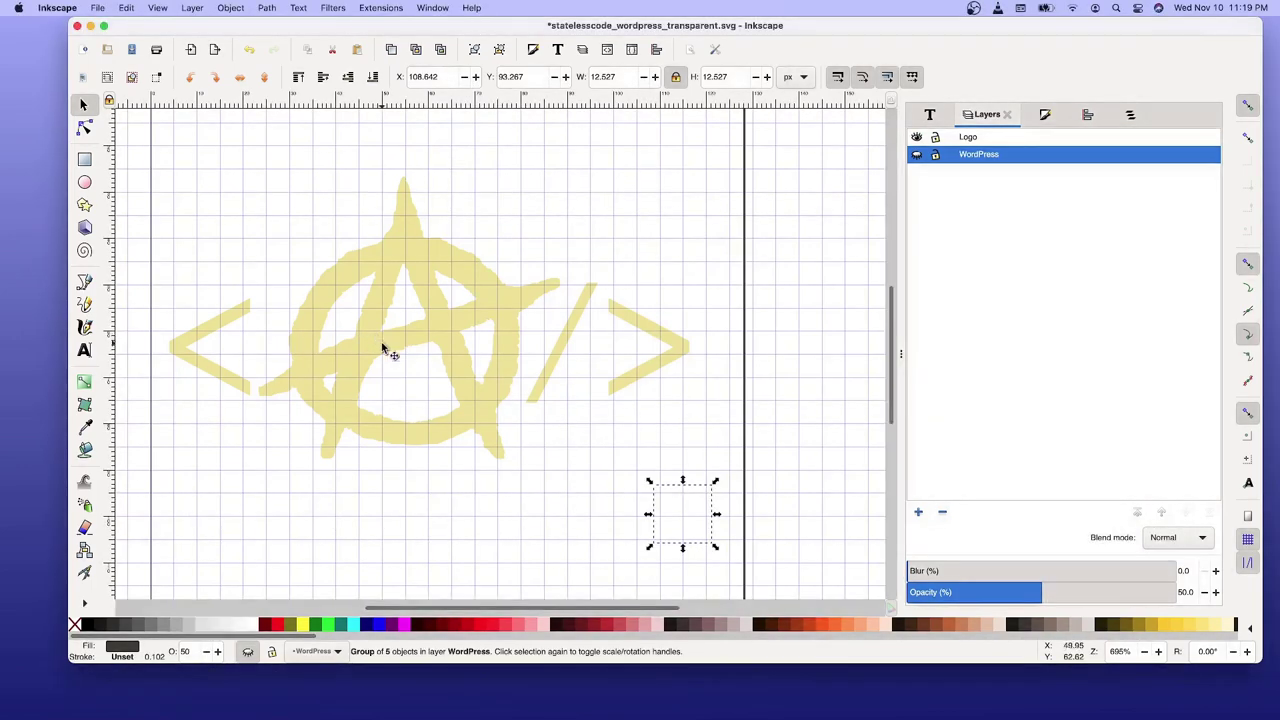
click(383, 348)
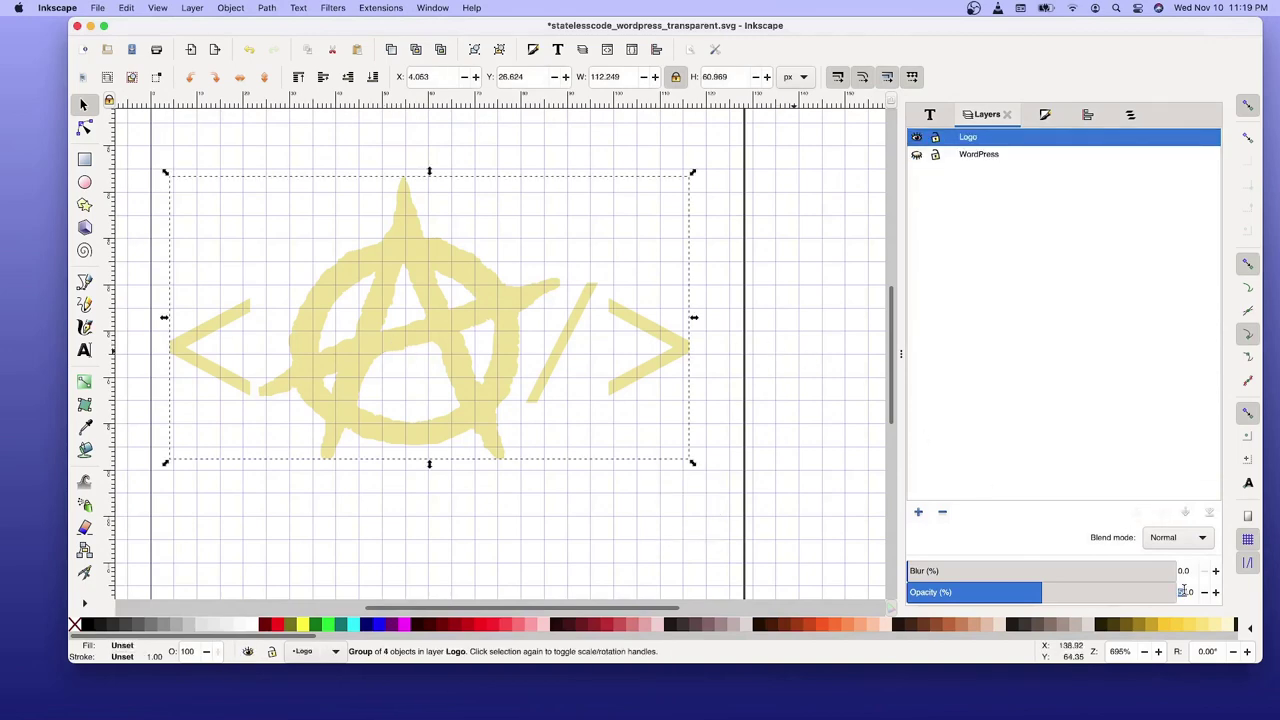
text(10)
key(Return)
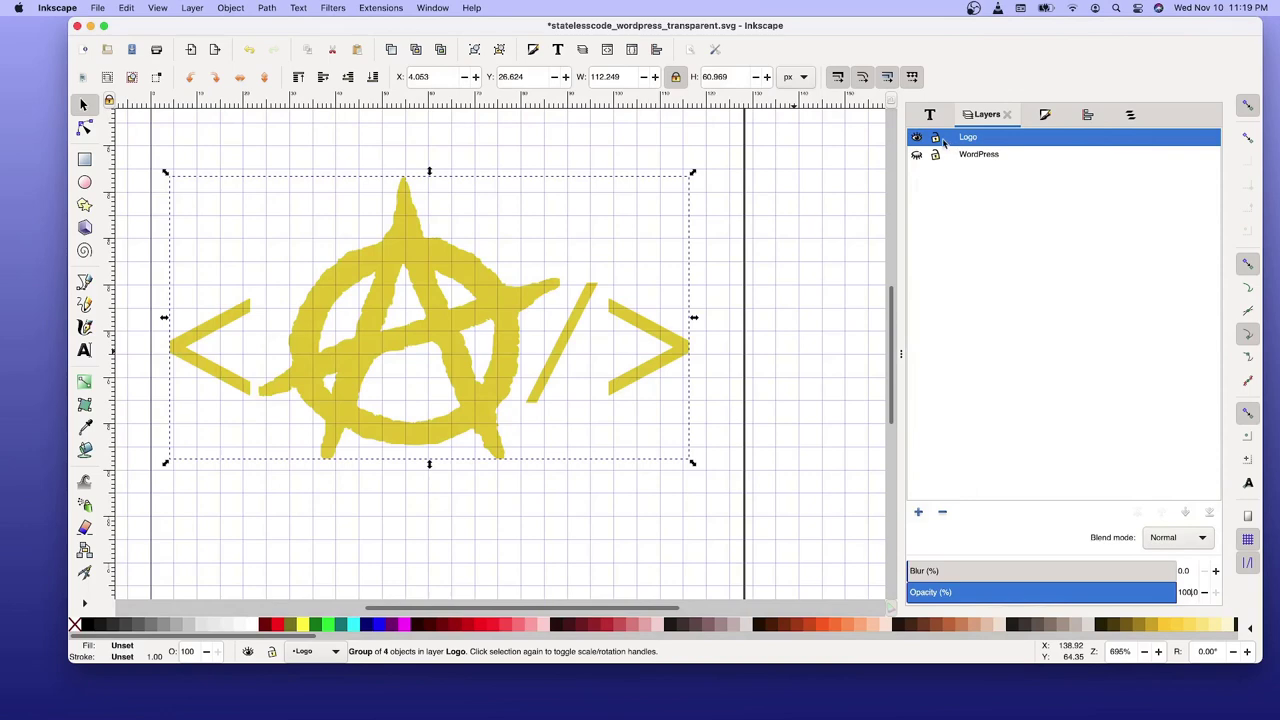
click(936, 138)
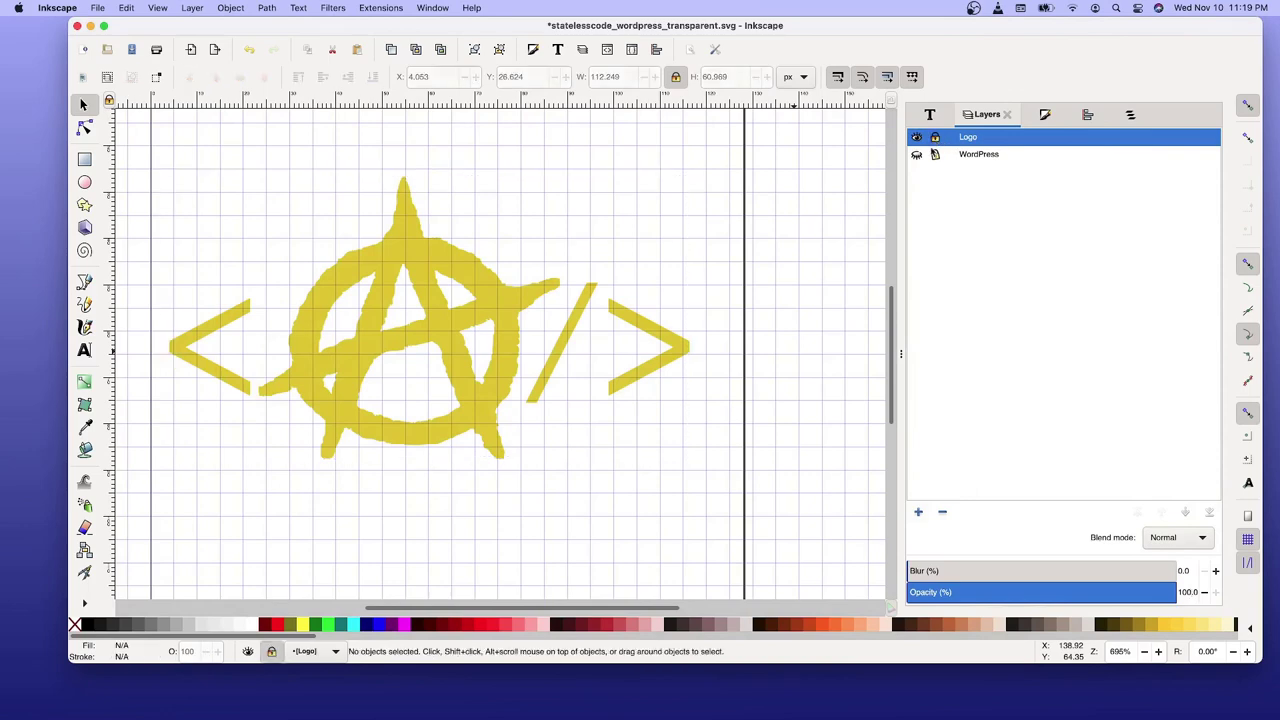
Unhide the WordPress layer, make it current, and try 45% opacity.
click(916, 155)
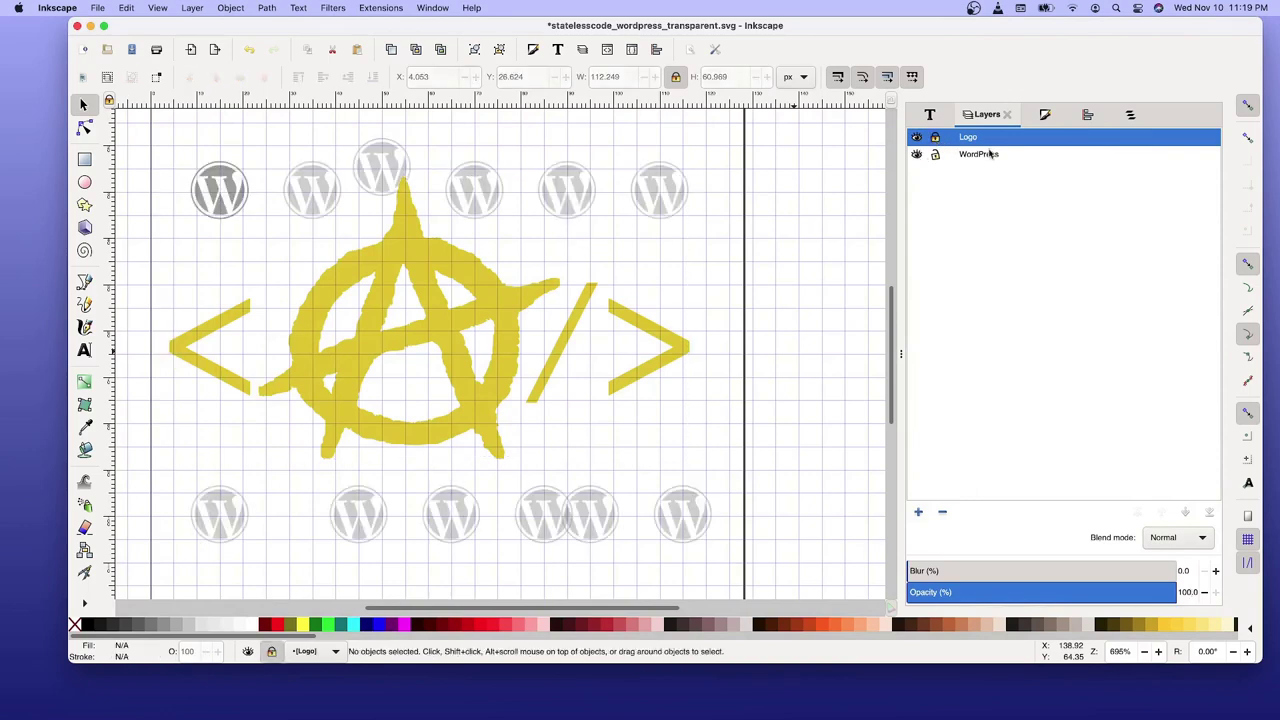
click(988, 154)
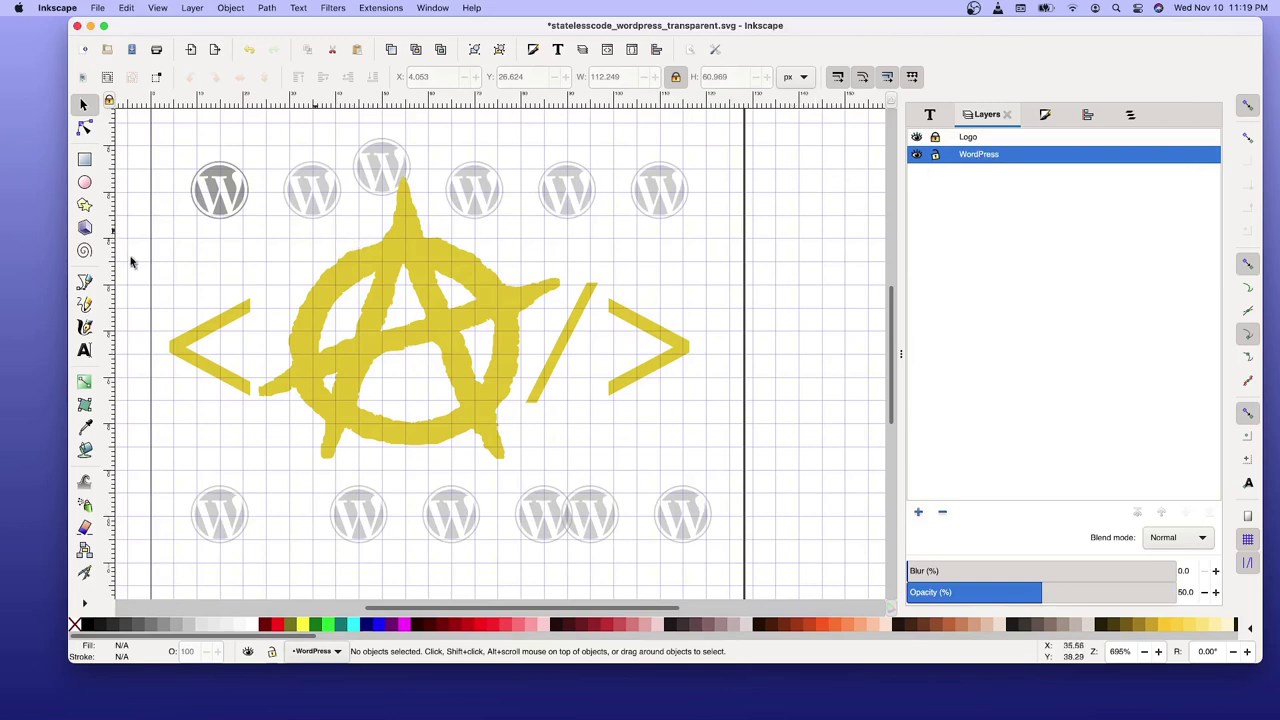
click(220, 199)
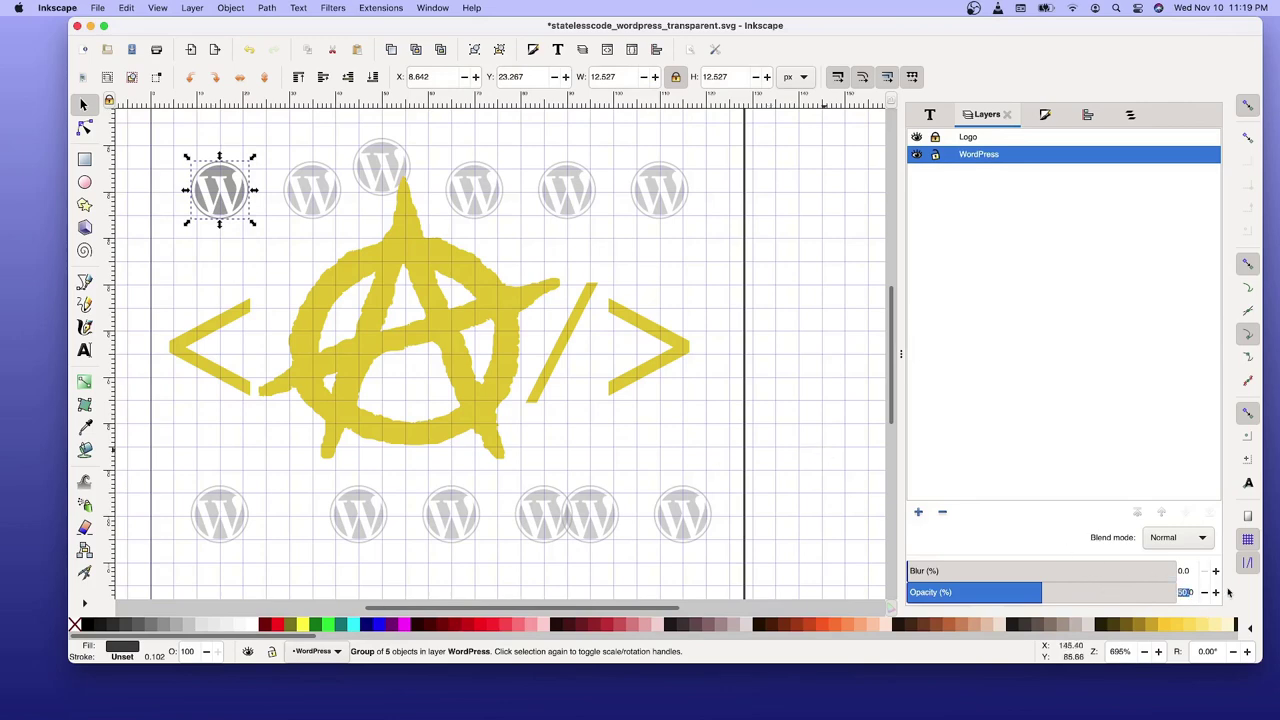
text(45)
key(Return)
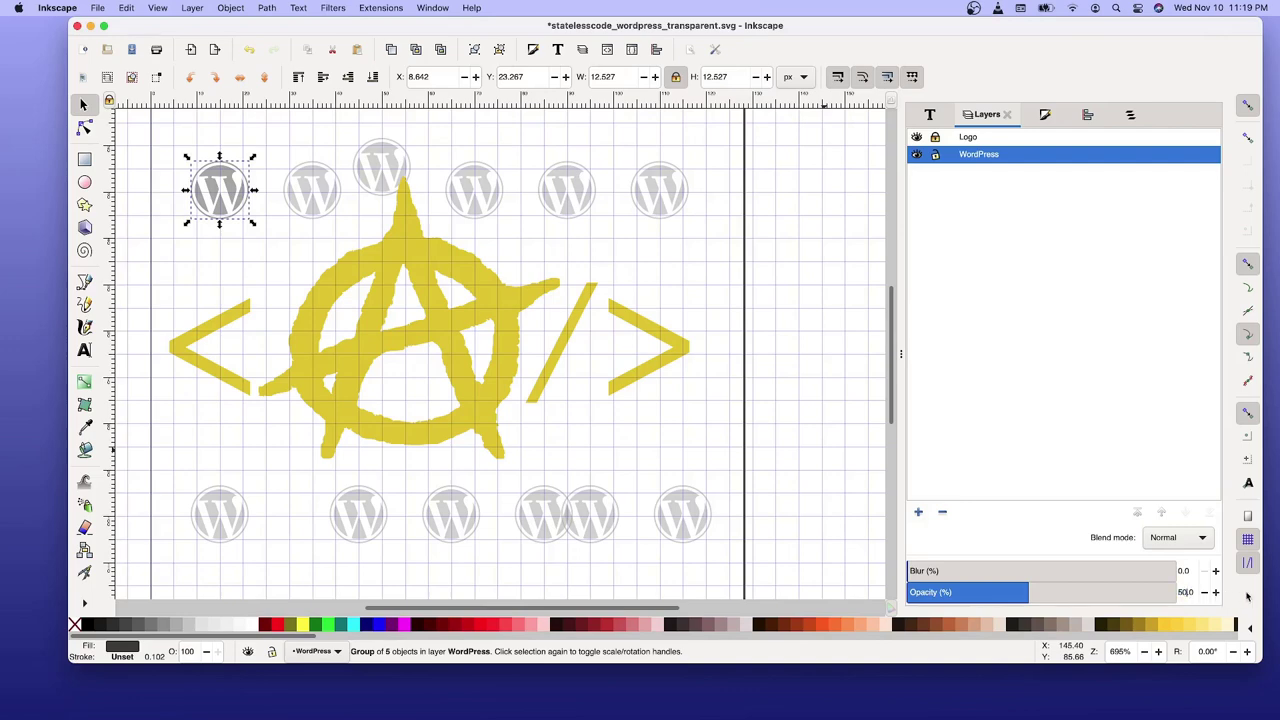
key(Return)
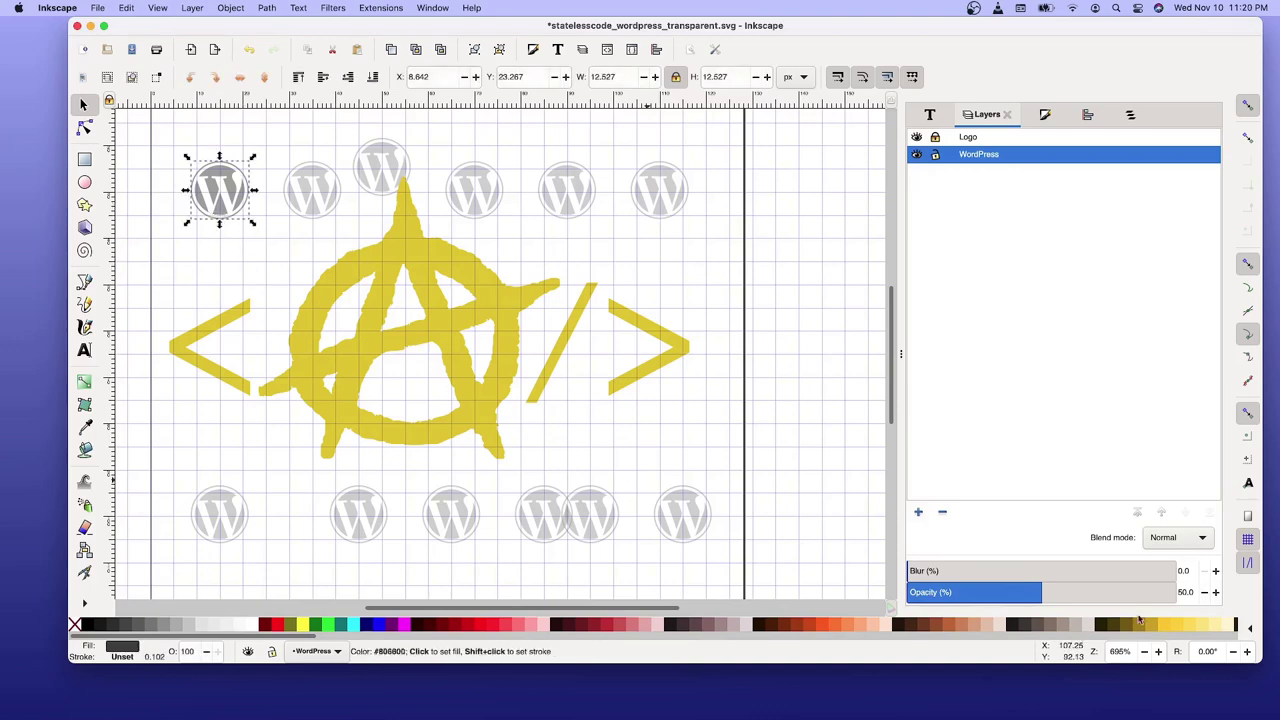
double_click(1182, 592)
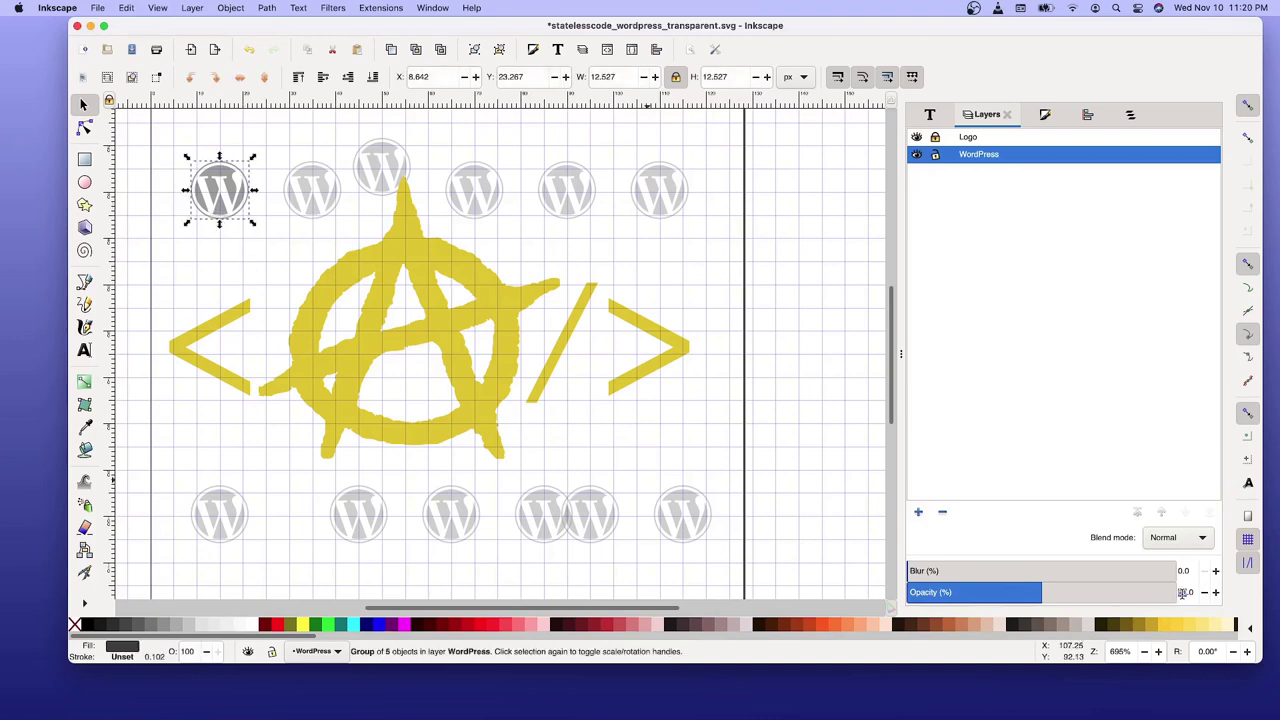
text(45)
key(Return)
Compare icon shades, deselect all, and set the WordPress layer opacity to 50%.
click(315, 207)
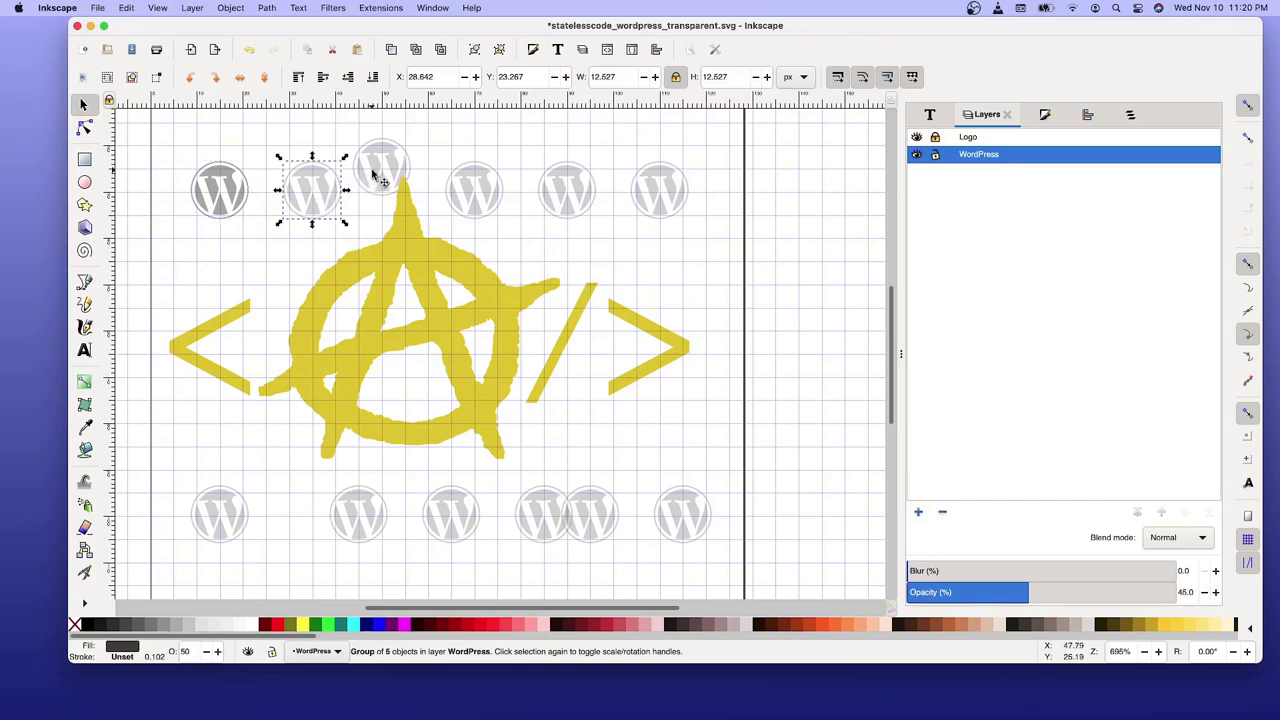
click(378, 176)
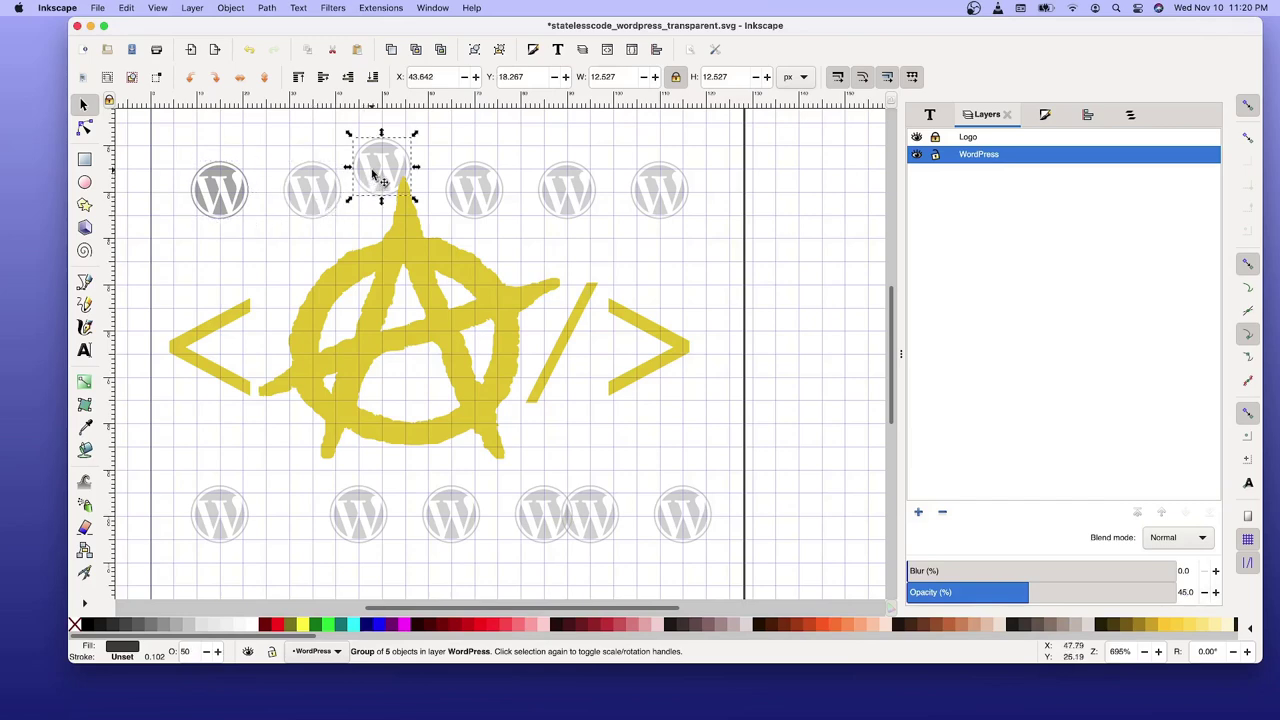
click(316, 190)
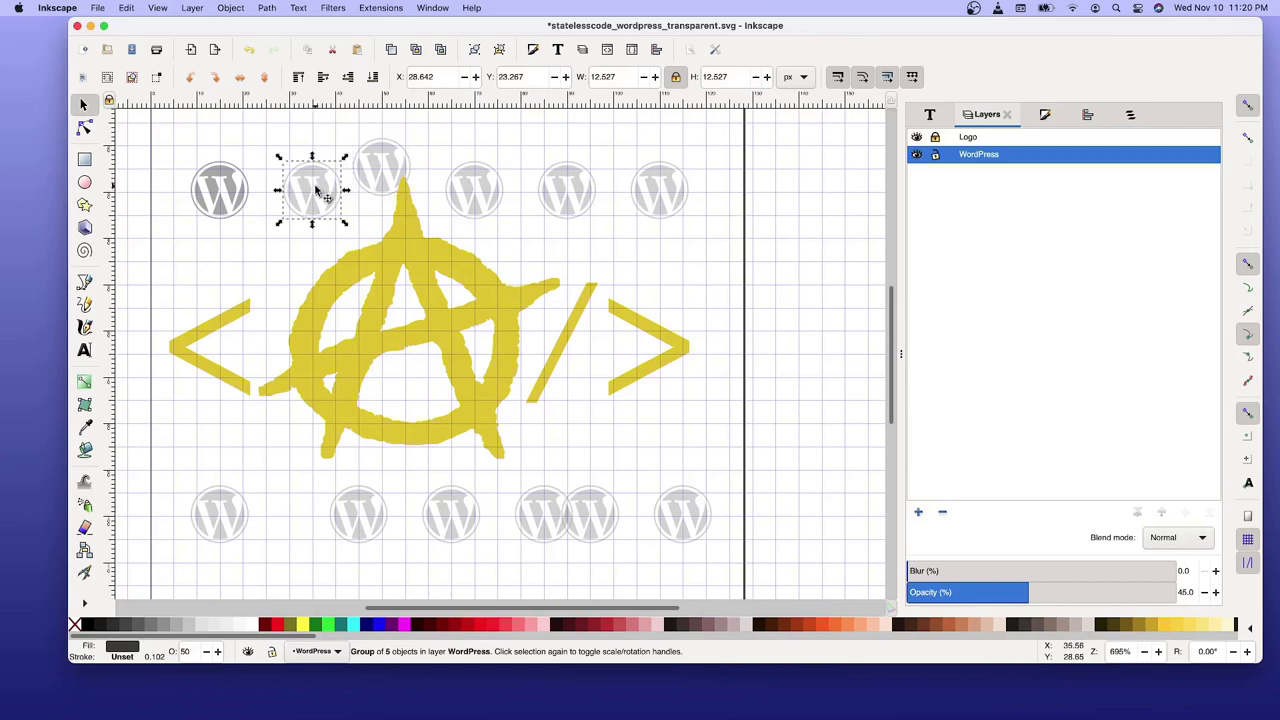
click(230, 194)
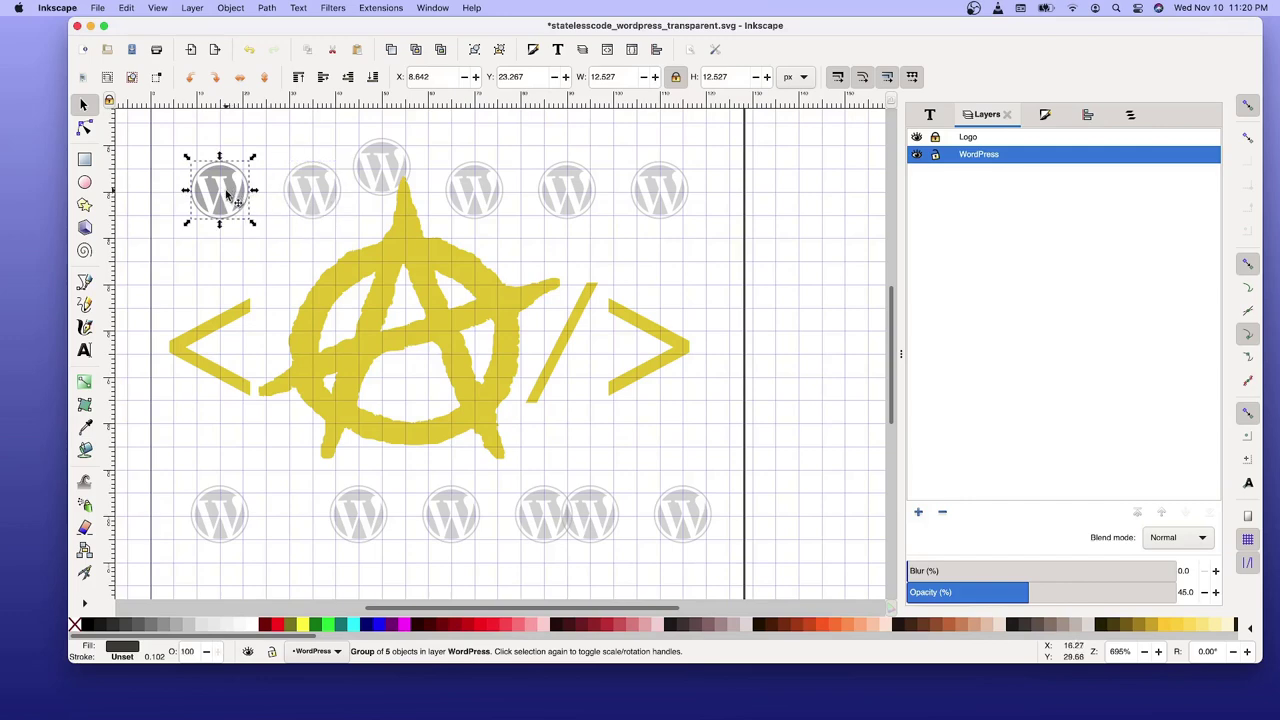
key(Escape)
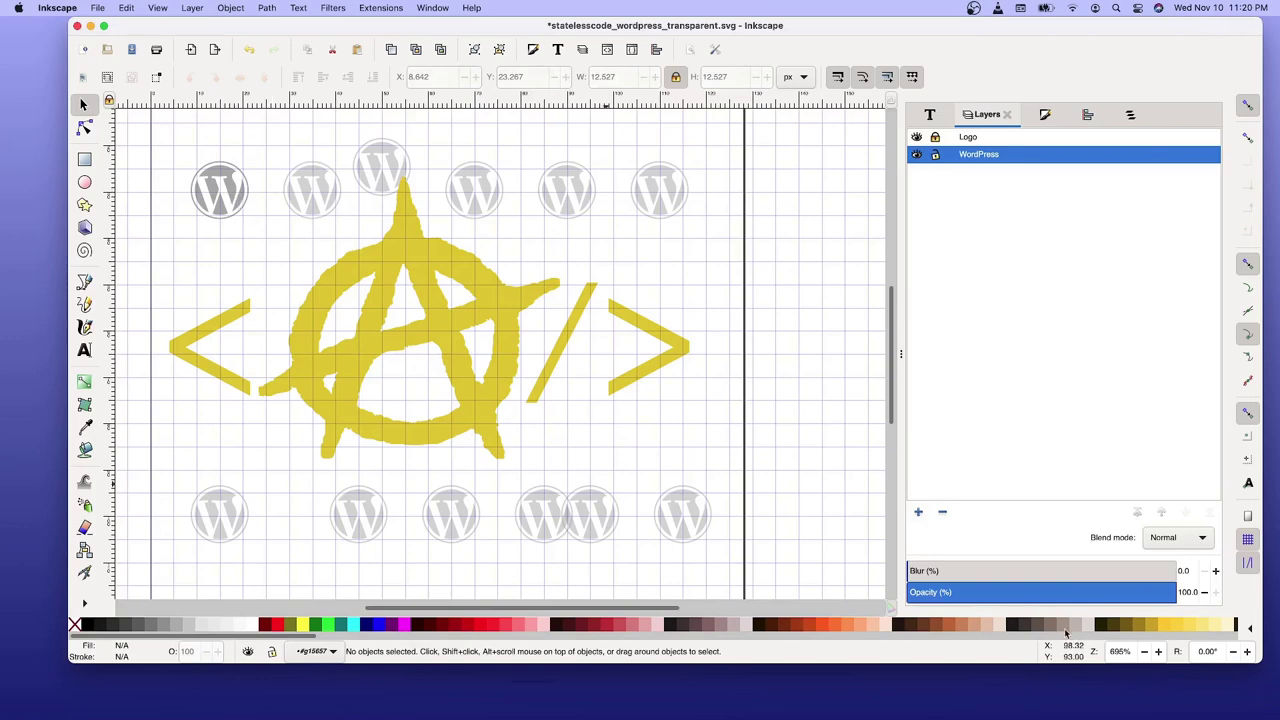
click(1112, 592)
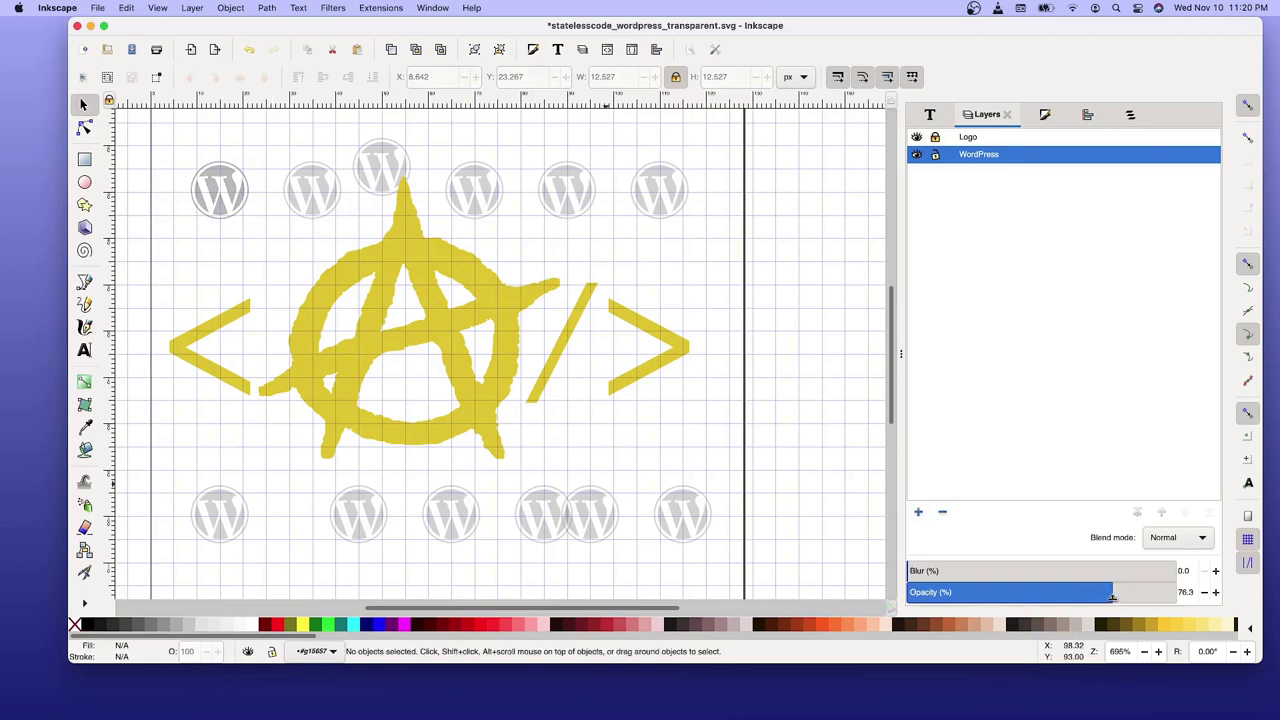
double_click(1183, 593)
text(50)
key(Left)
key(Return)
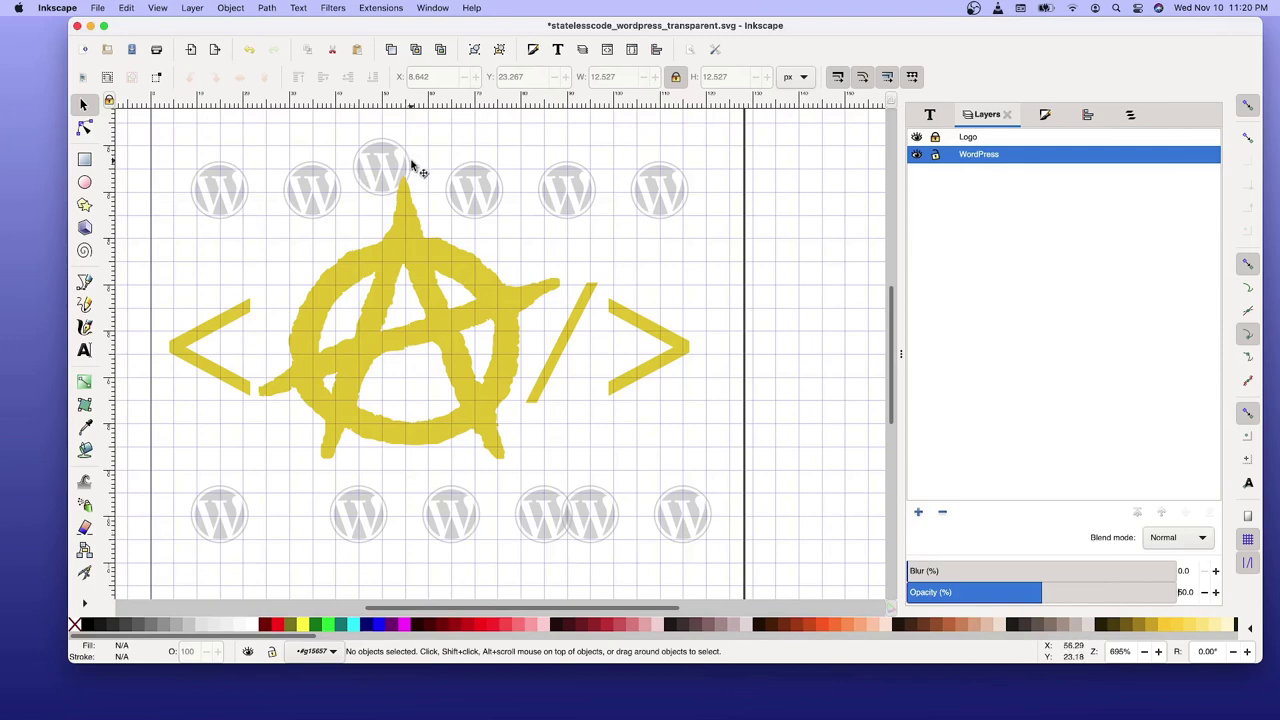
Drag the raised top WordPress icon into the row and set its Y position to 13.008.
scroll(586, 222, up, 1)
scroll(586, 232, up, 2)
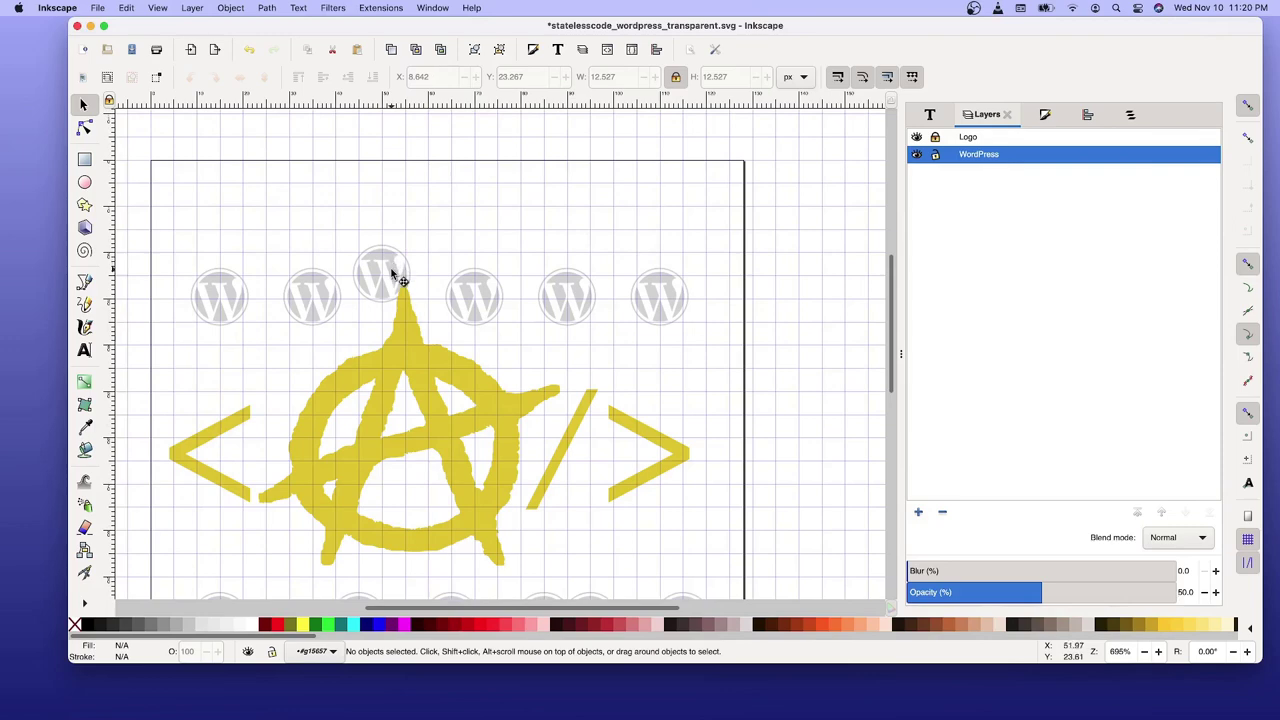
drag(396, 272, 415, 250)
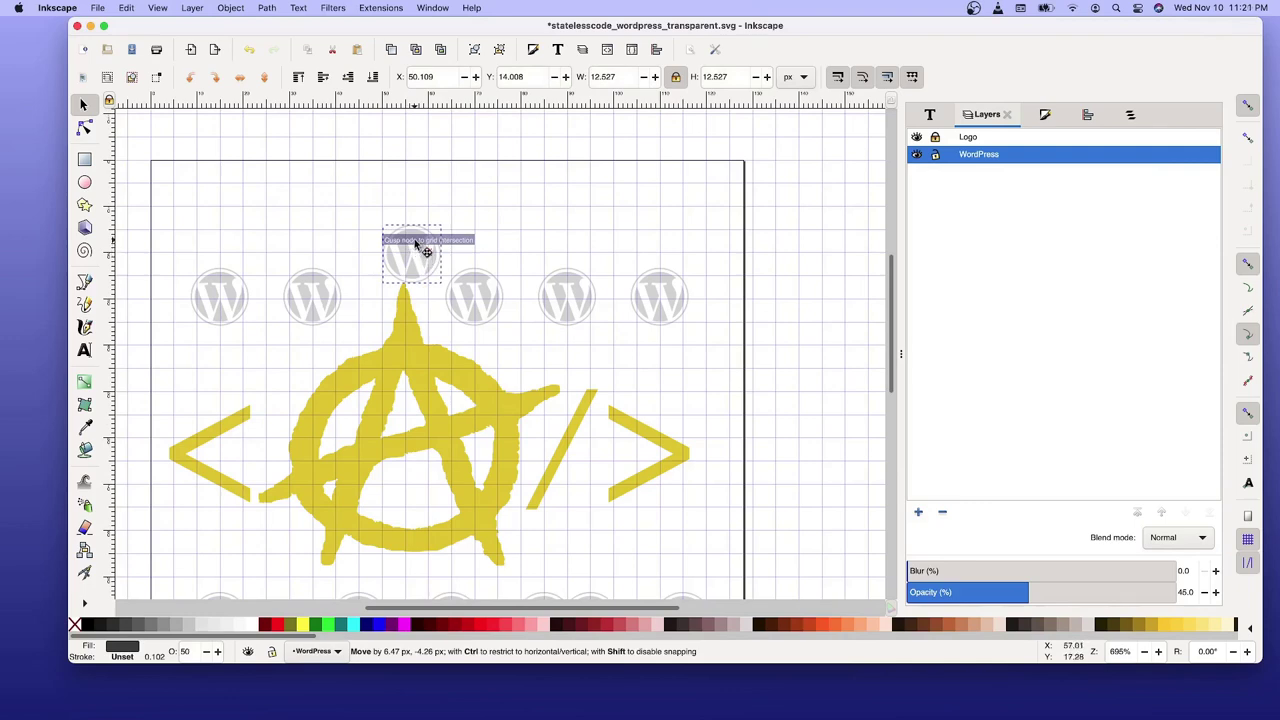
drag(417, 250, 411, 254)
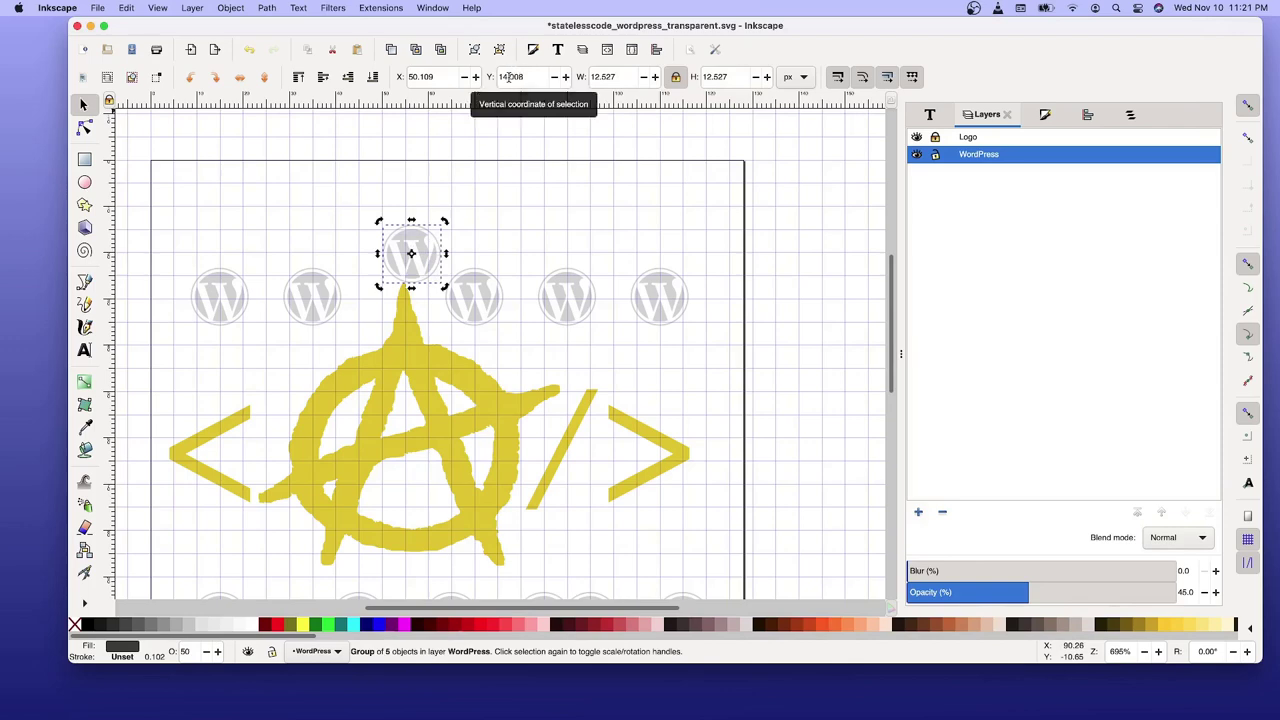
click(528, 77)
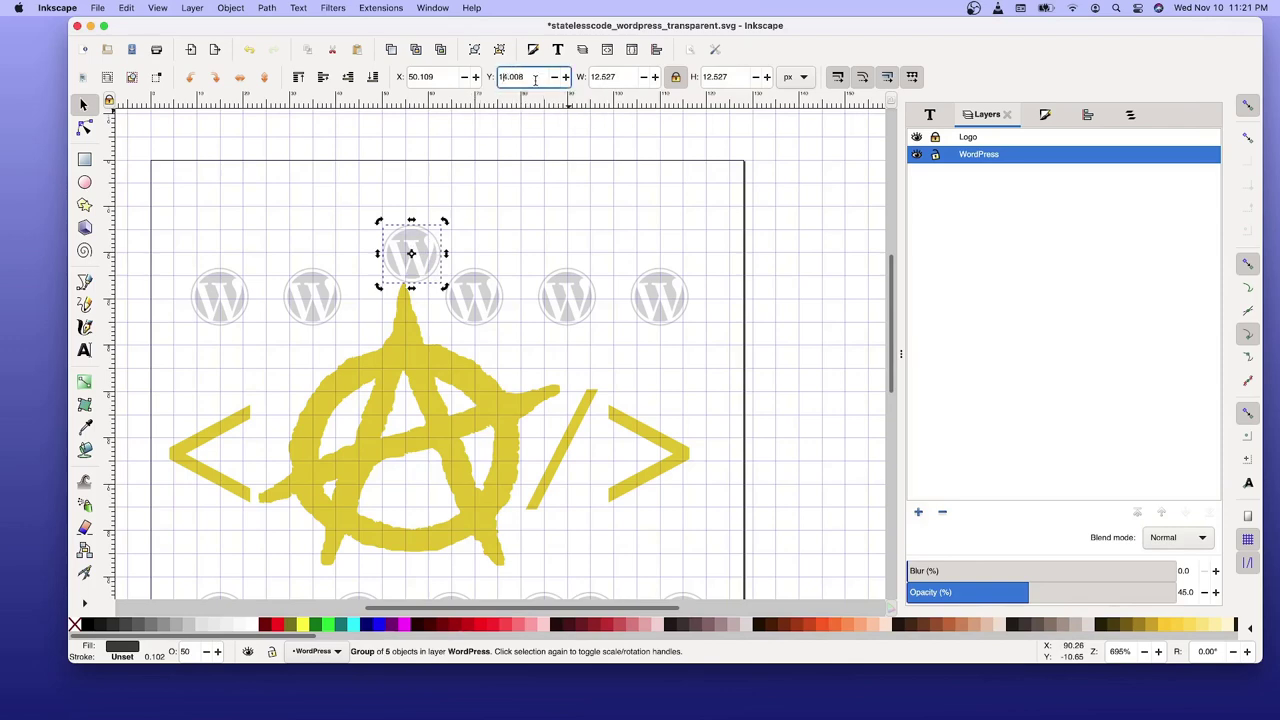
text(5)
key(BackSpace)
text(3)
key(Delete)
key(Return)
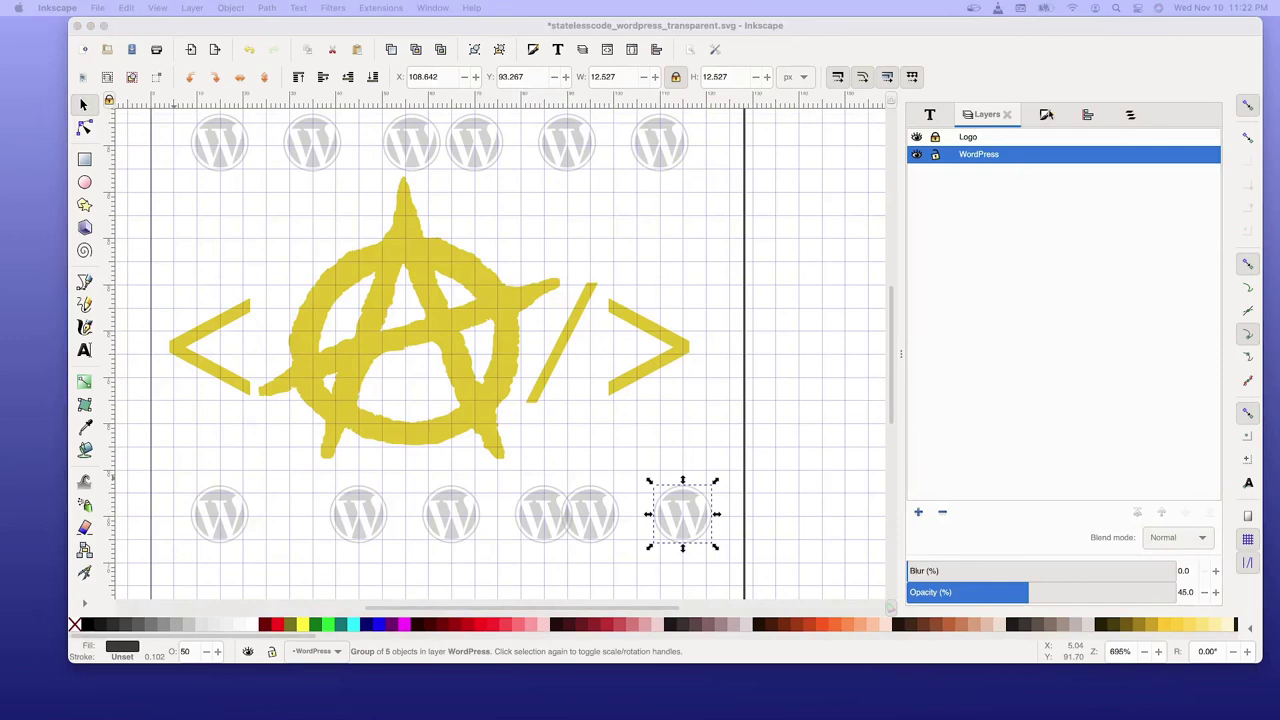
Select the six bottom-row WordPress icons and make their horizontal gaps equal.
click(1090, 116)
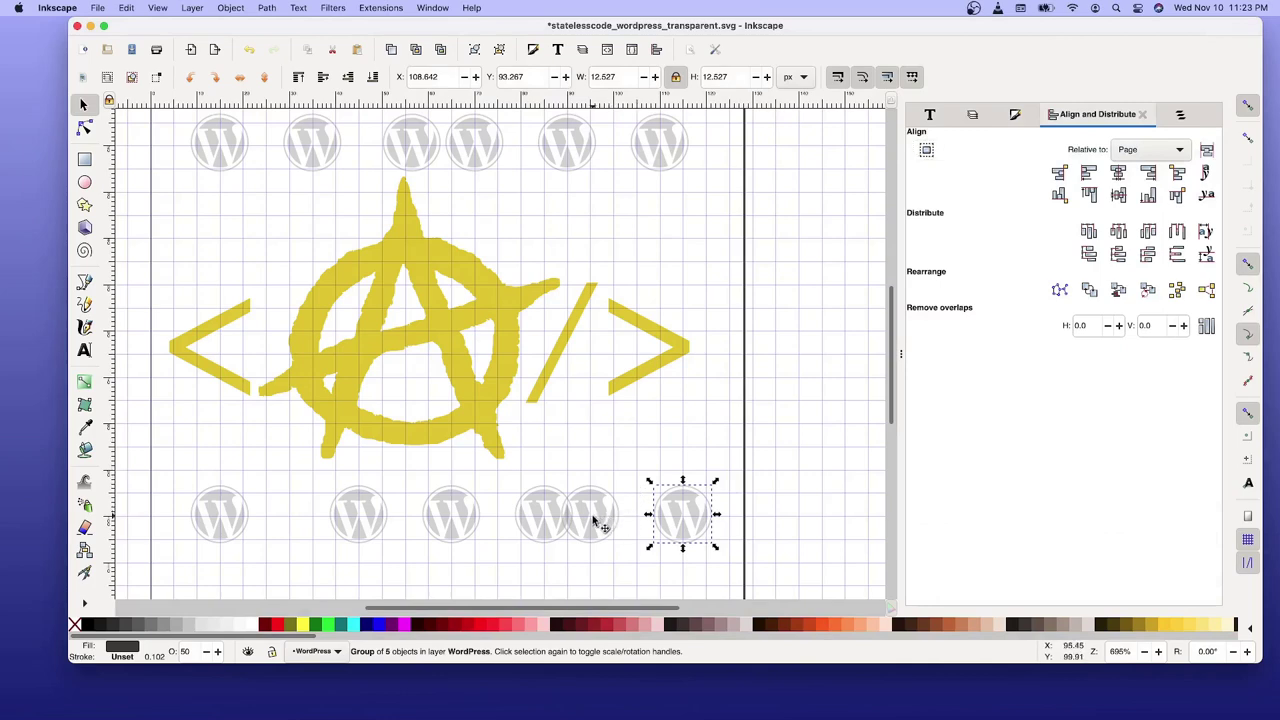
shift+click(590, 517)
shift+click(538, 515)
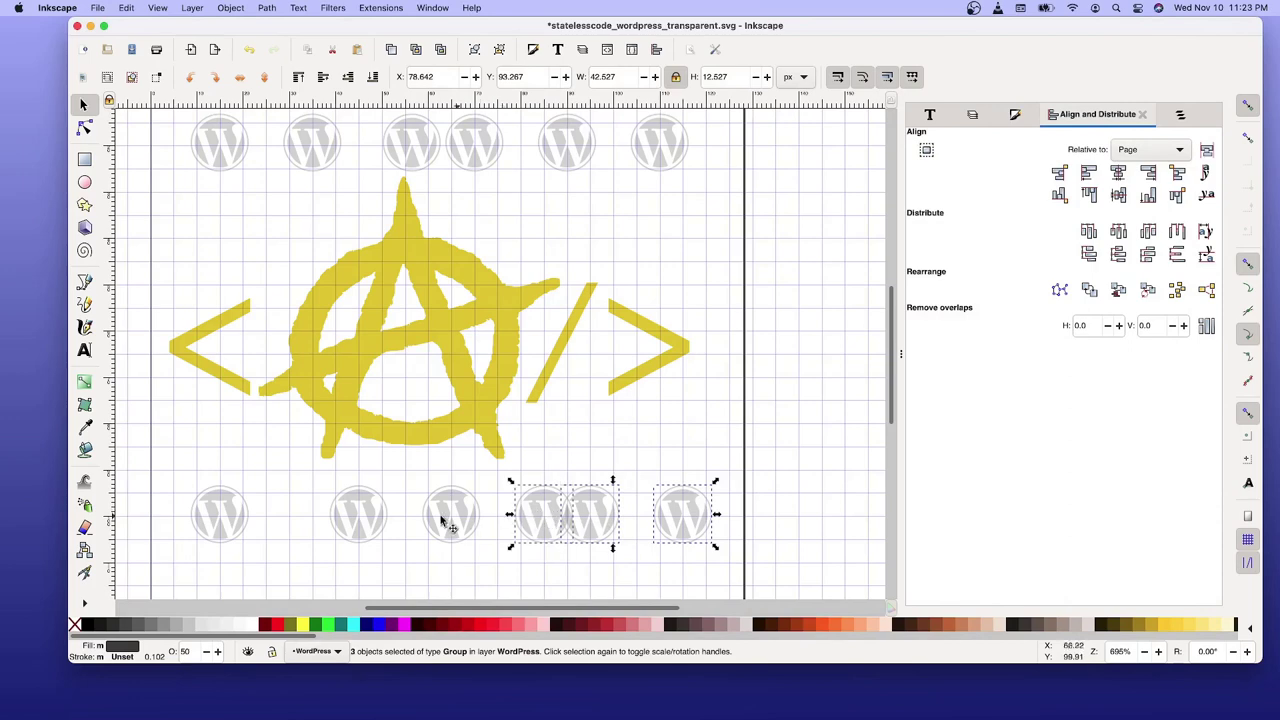
shift+click(445, 516)
shift+click(350, 517)
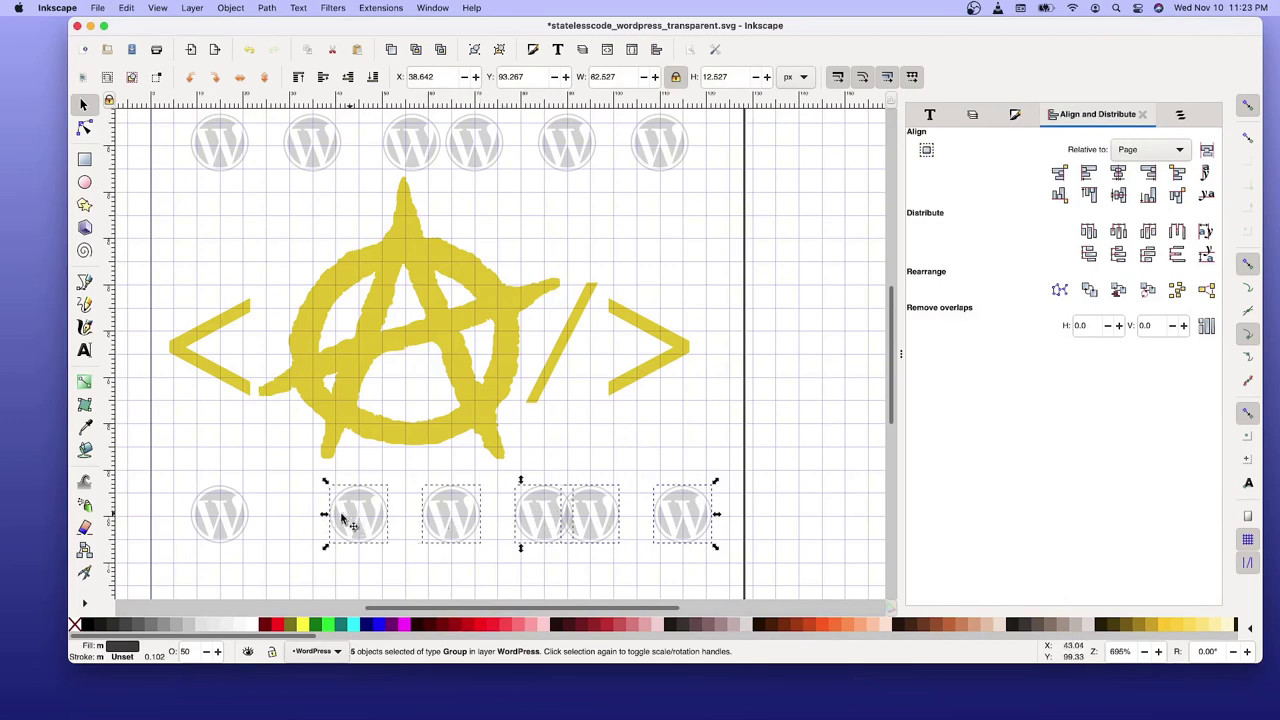
shift+click(216, 517)
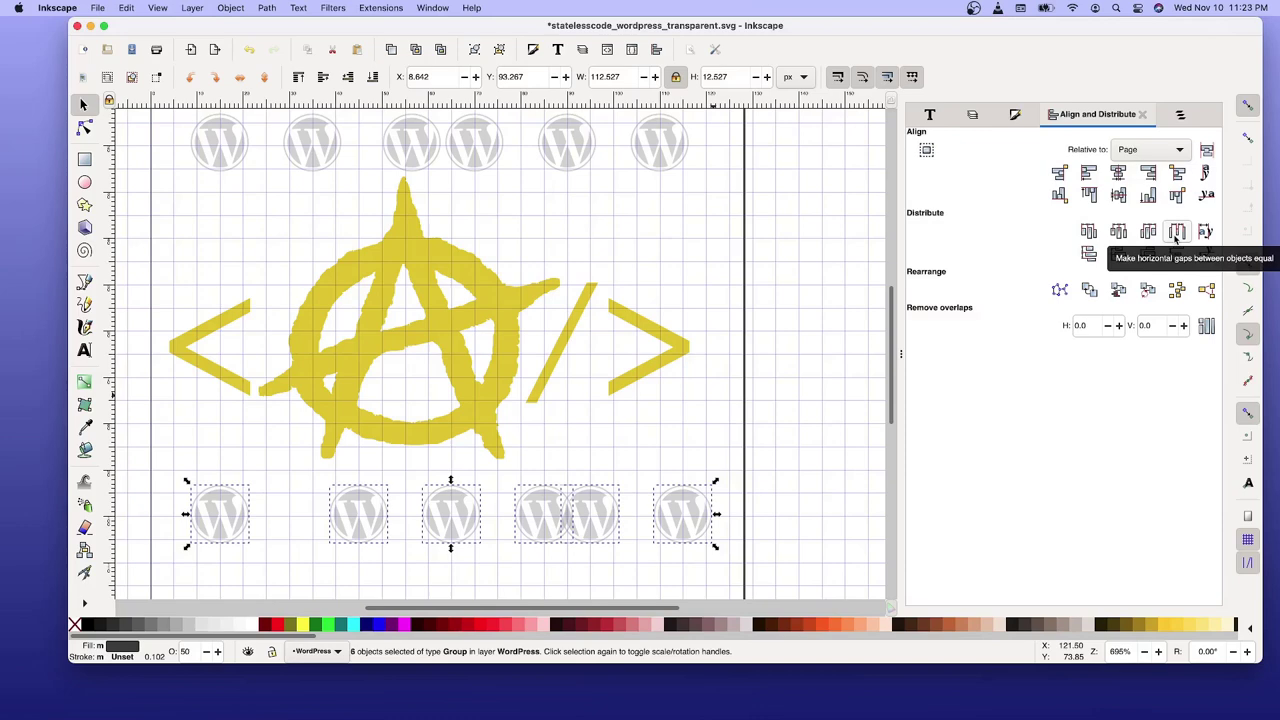
click(1176, 232)
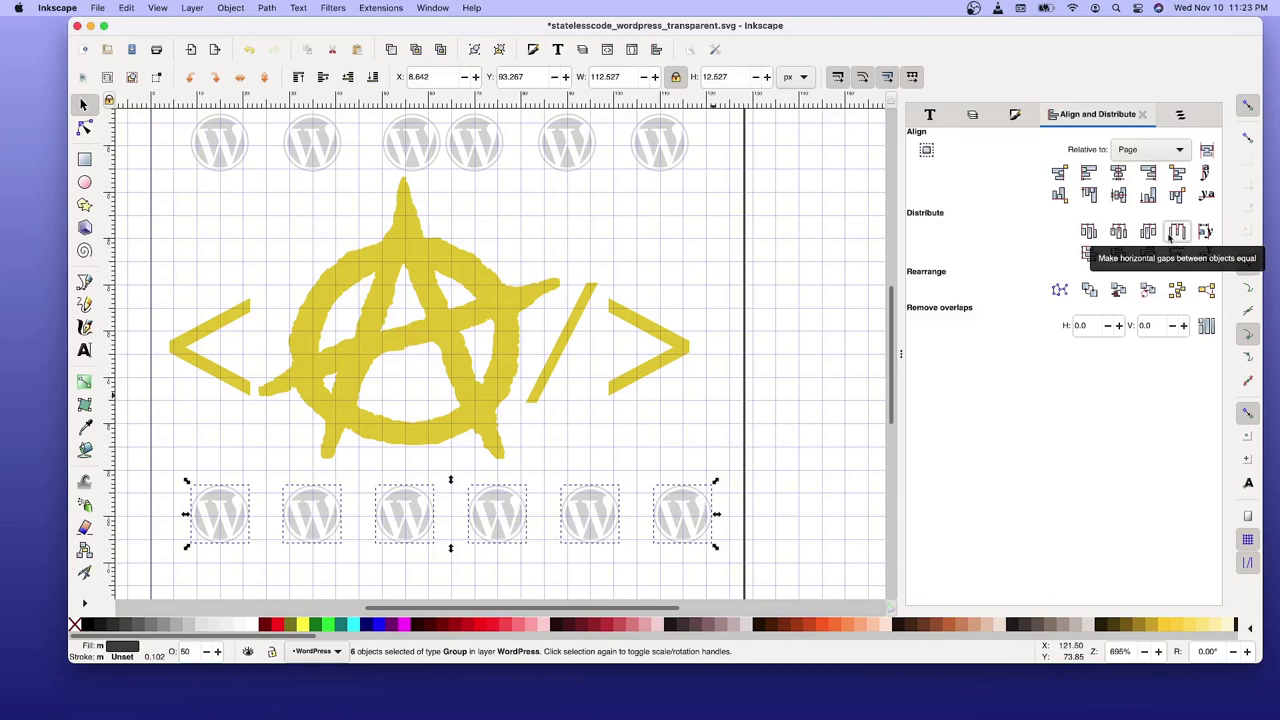
Select the six top-row WordPress icons and make their horizontal gaps equal.
click(660, 143)
key(alt)
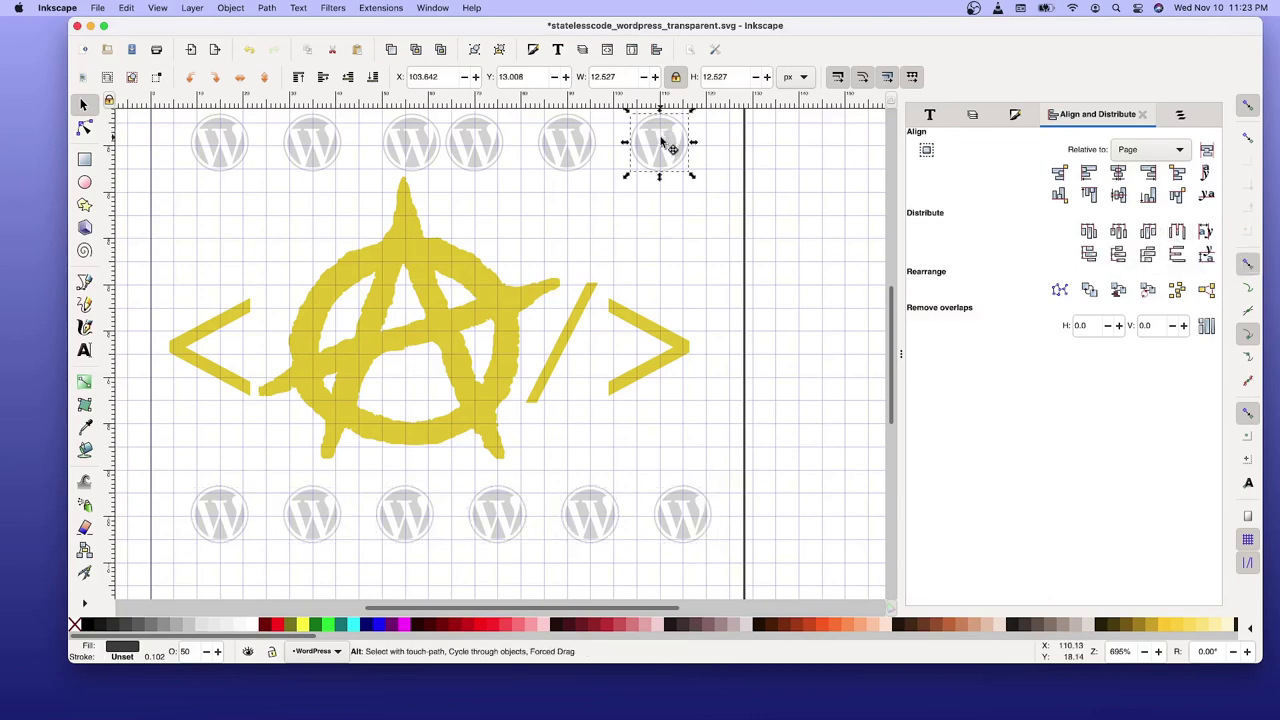
click(578, 148)
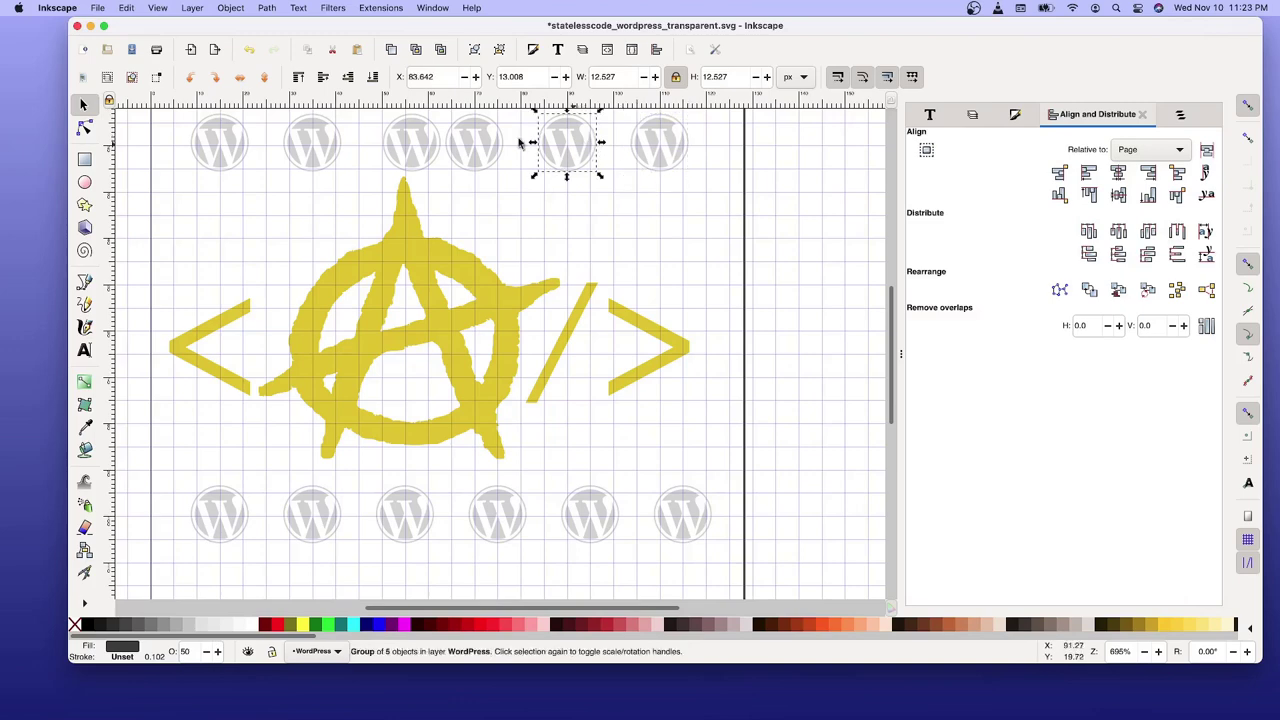
click(645, 152)
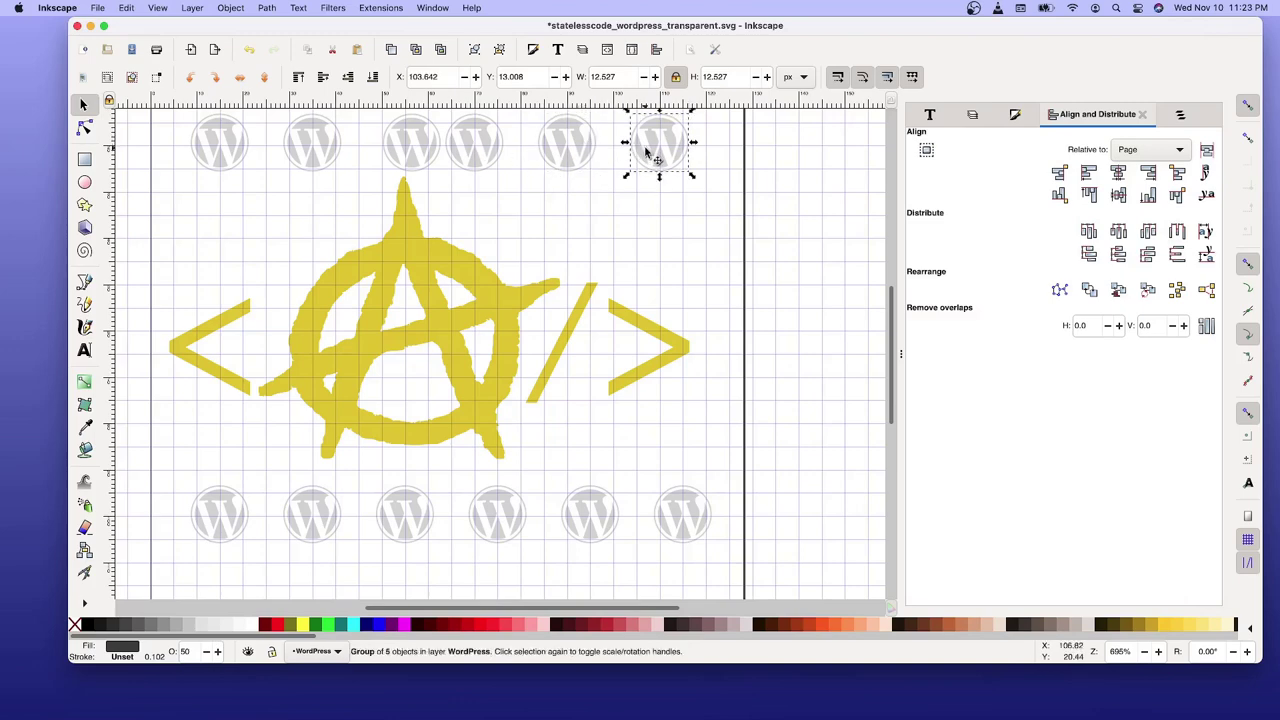
shift+click(582, 150)
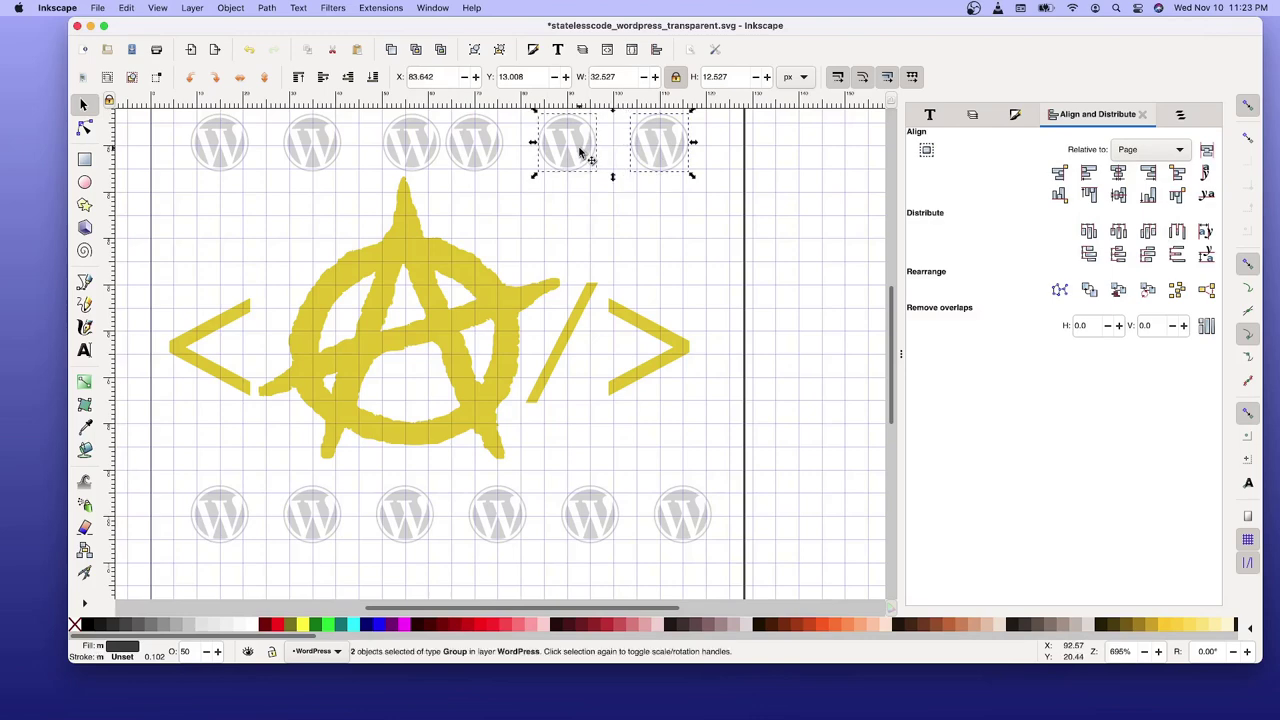
shift+click(476, 150)
shift+click(410, 146)
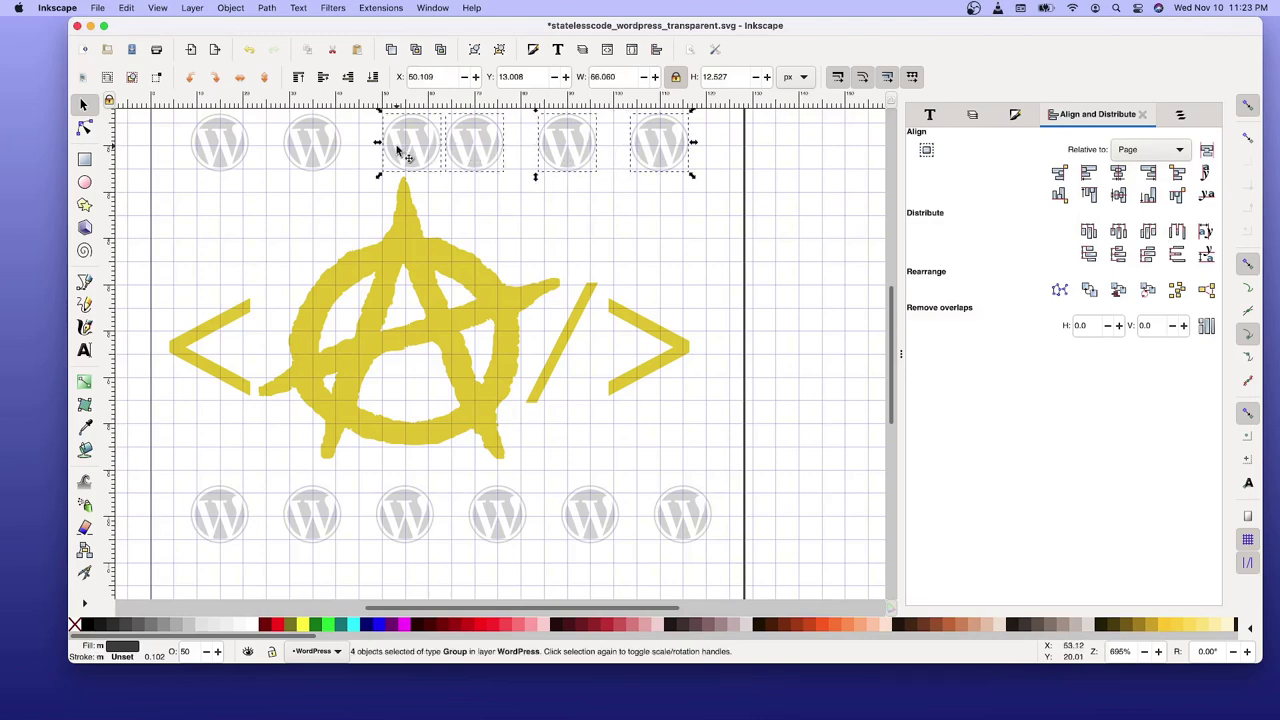
shift+click(310, 150)
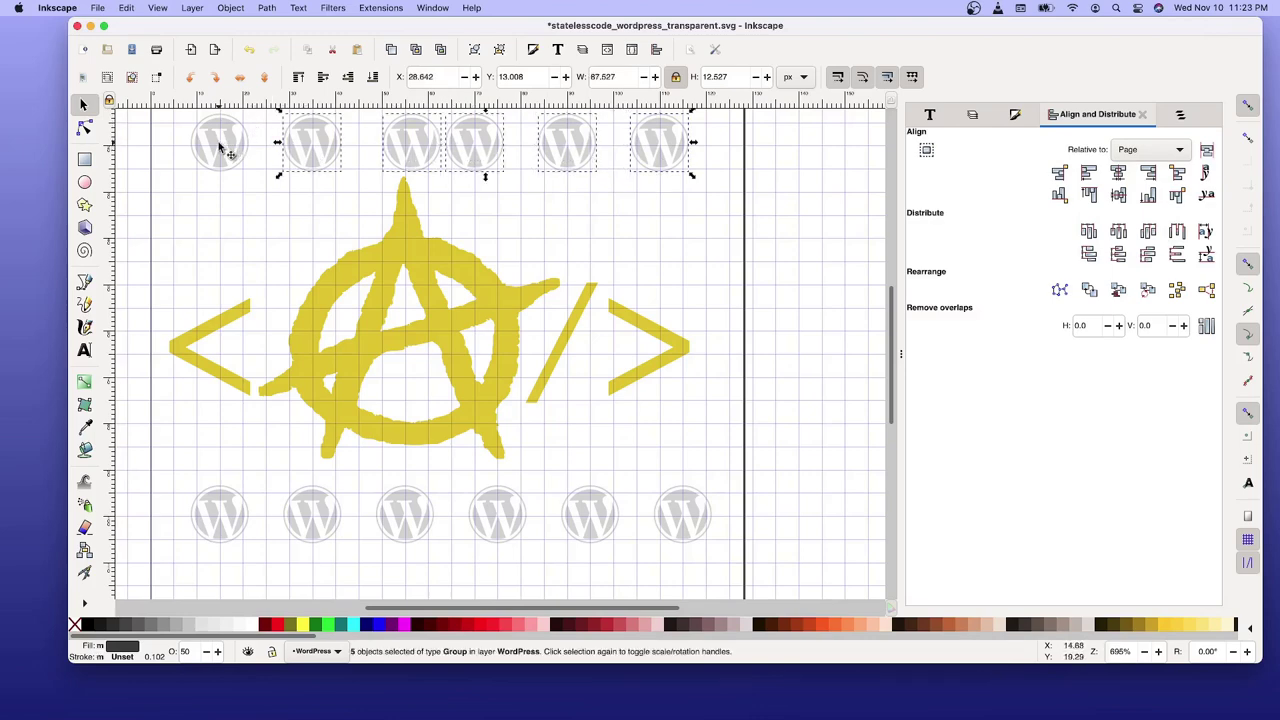
shift+click(222, 148)
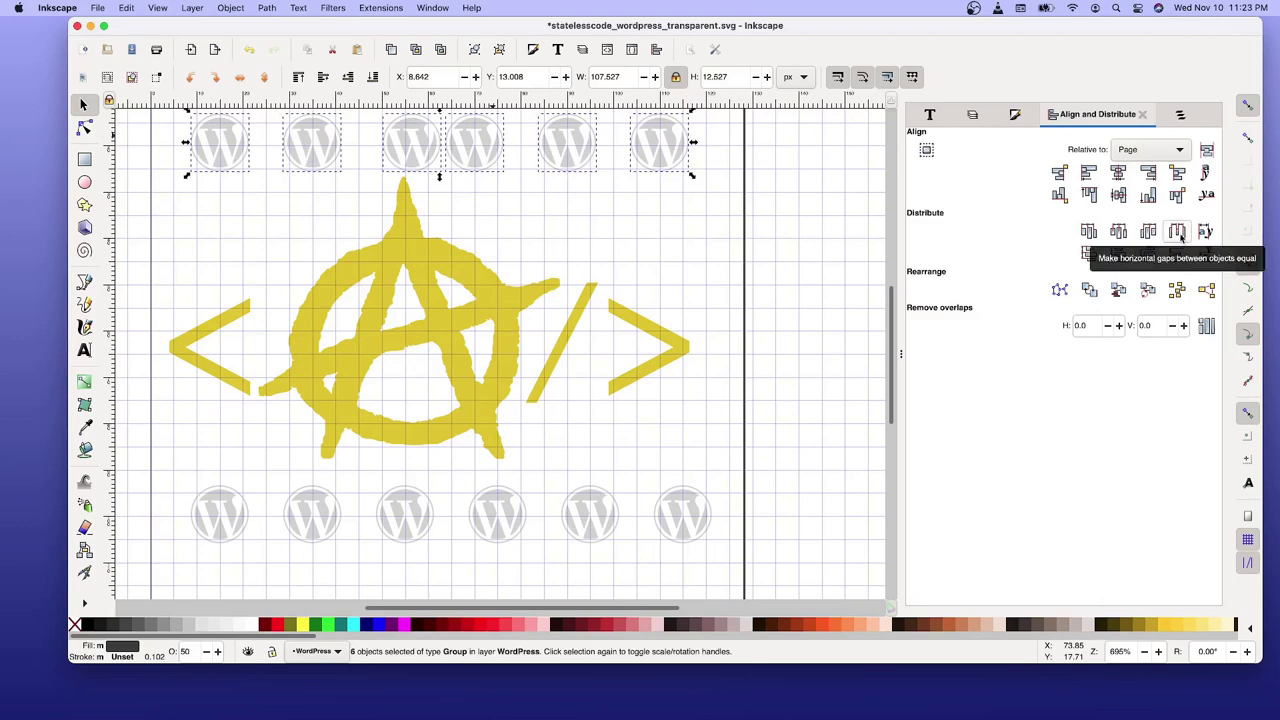
click(1178, 232)
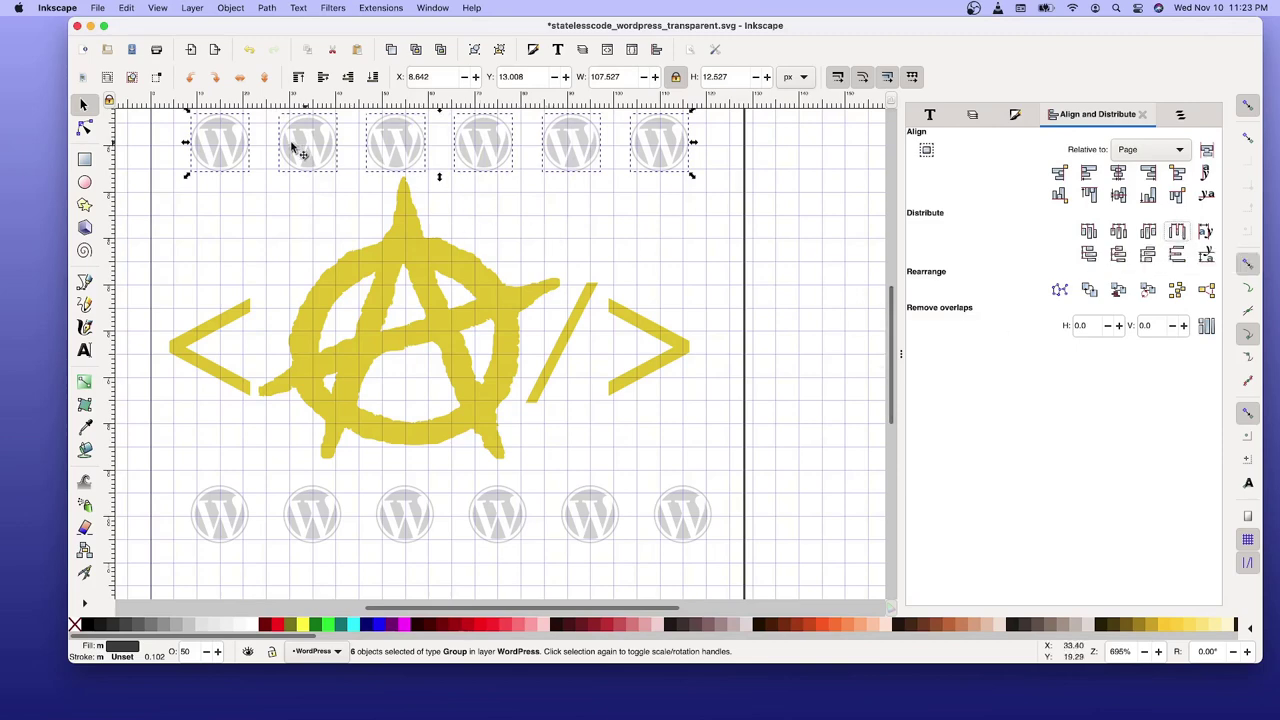
Check the spacing by selecting the left-end icons of the top and bottom rows.
click(214, 150)
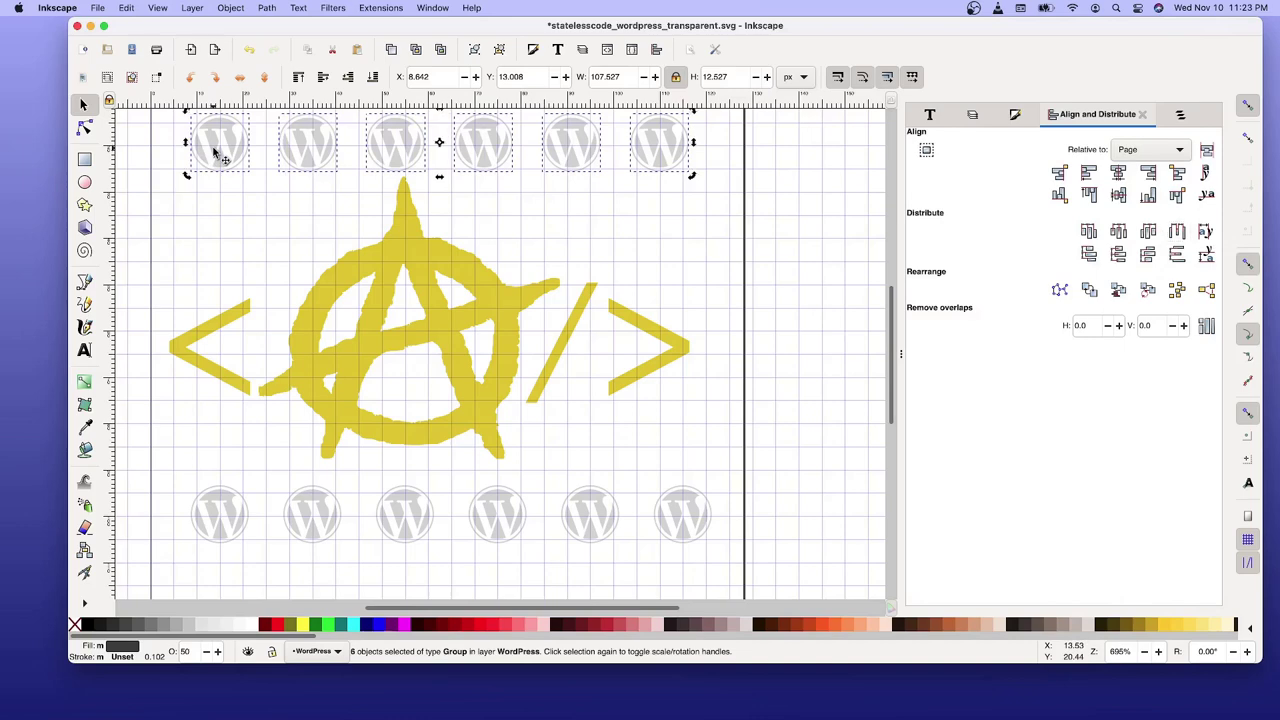
click(228, 514)
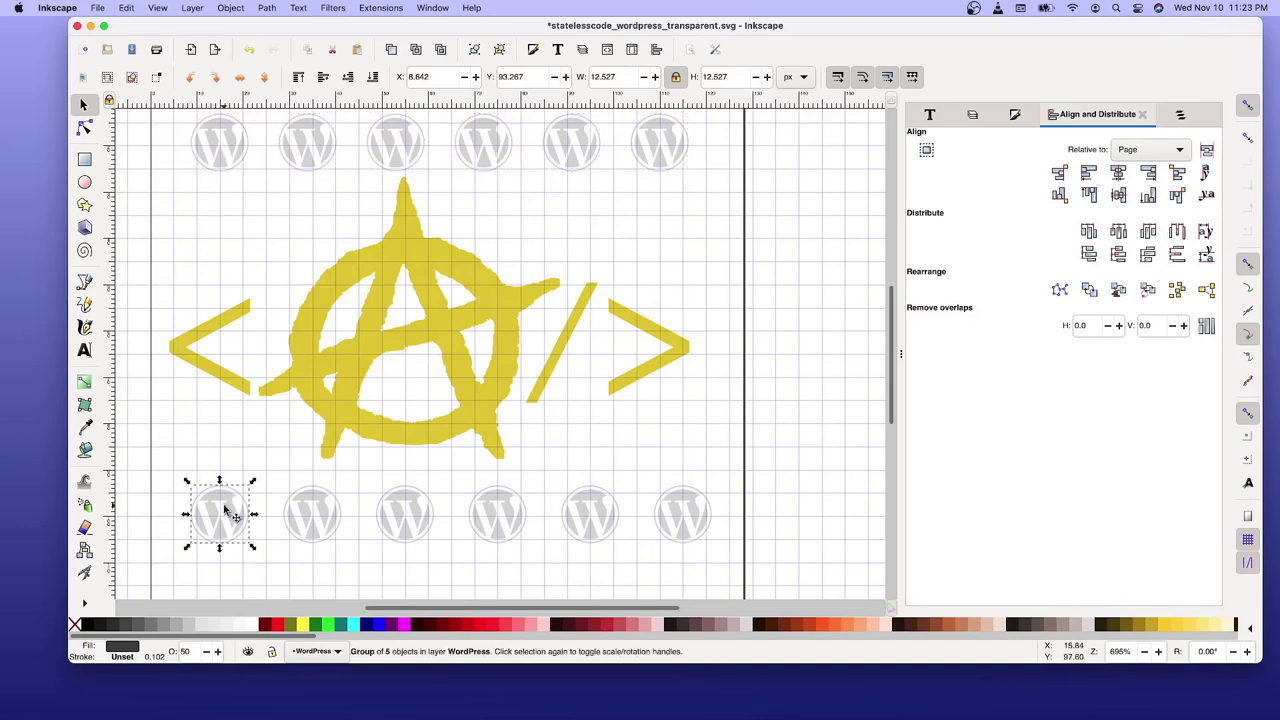
click(220, 150)
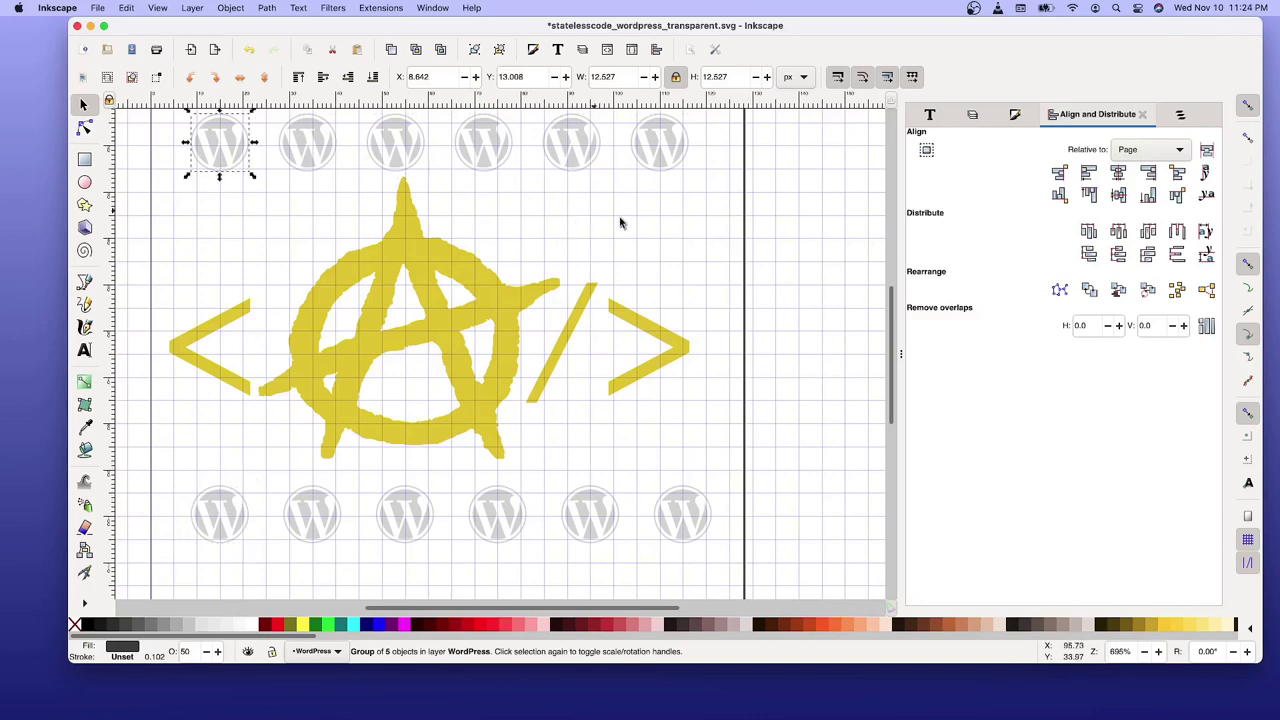
scroll(620, 222, up, 2)
scroll(620, 222, up, 4)
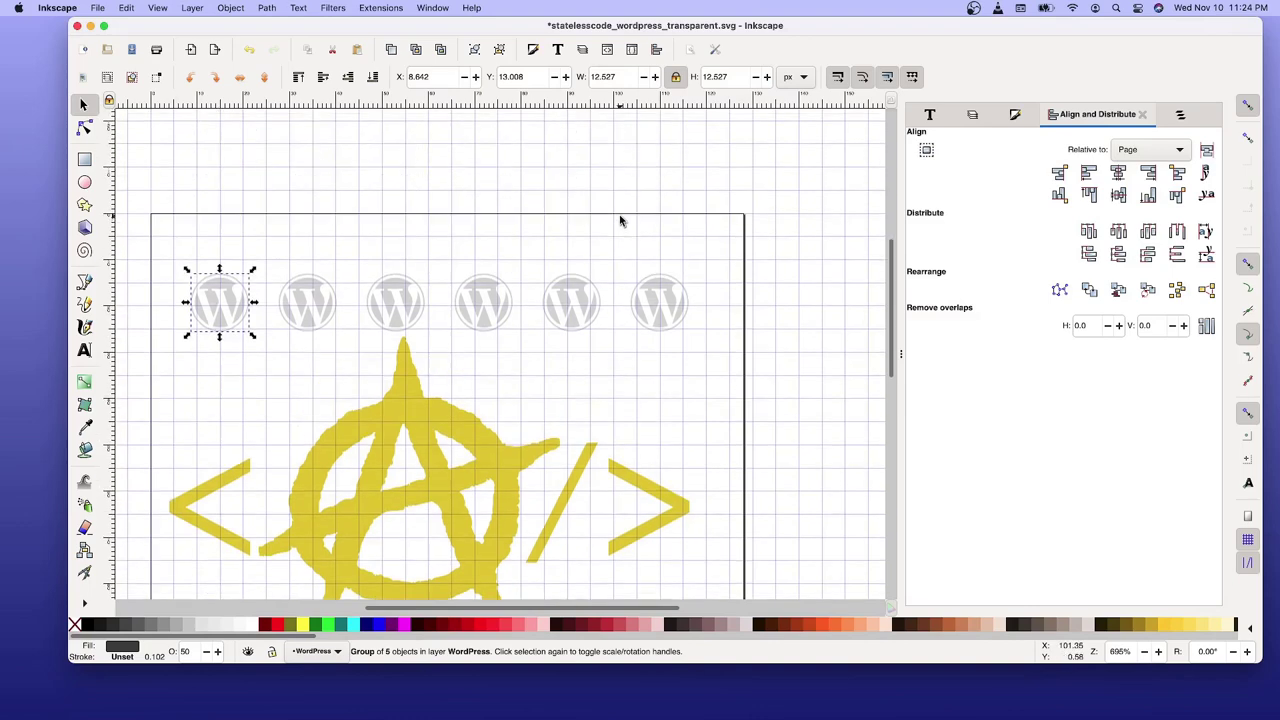
scroll(620, 222, down, 4)
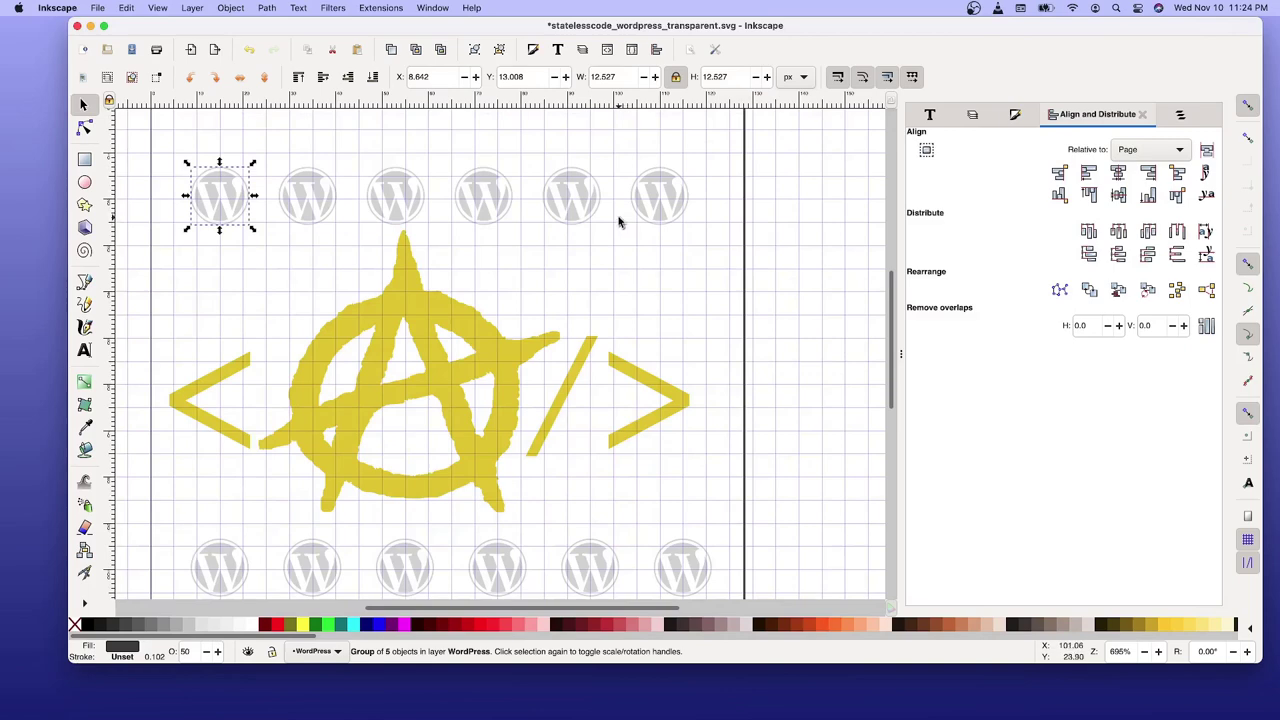
key(alt)
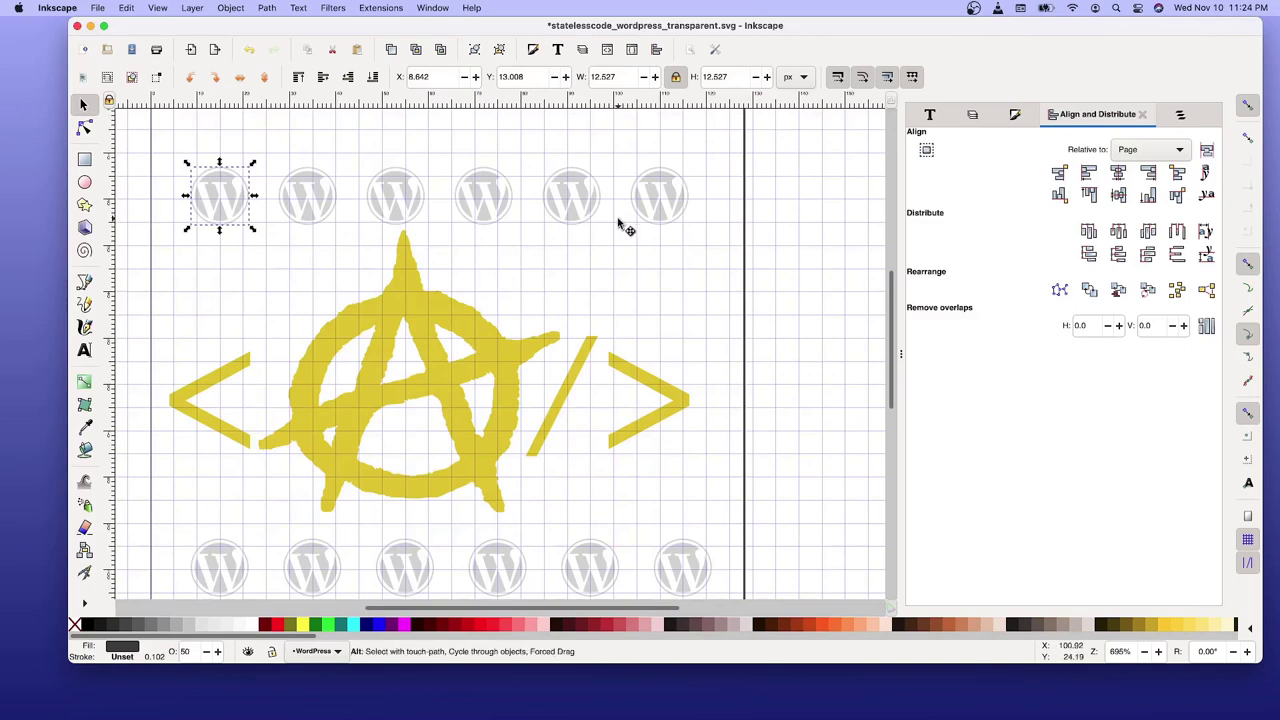
scroll(622, 226, down, 1)
scroll(622, 226, down, 2)
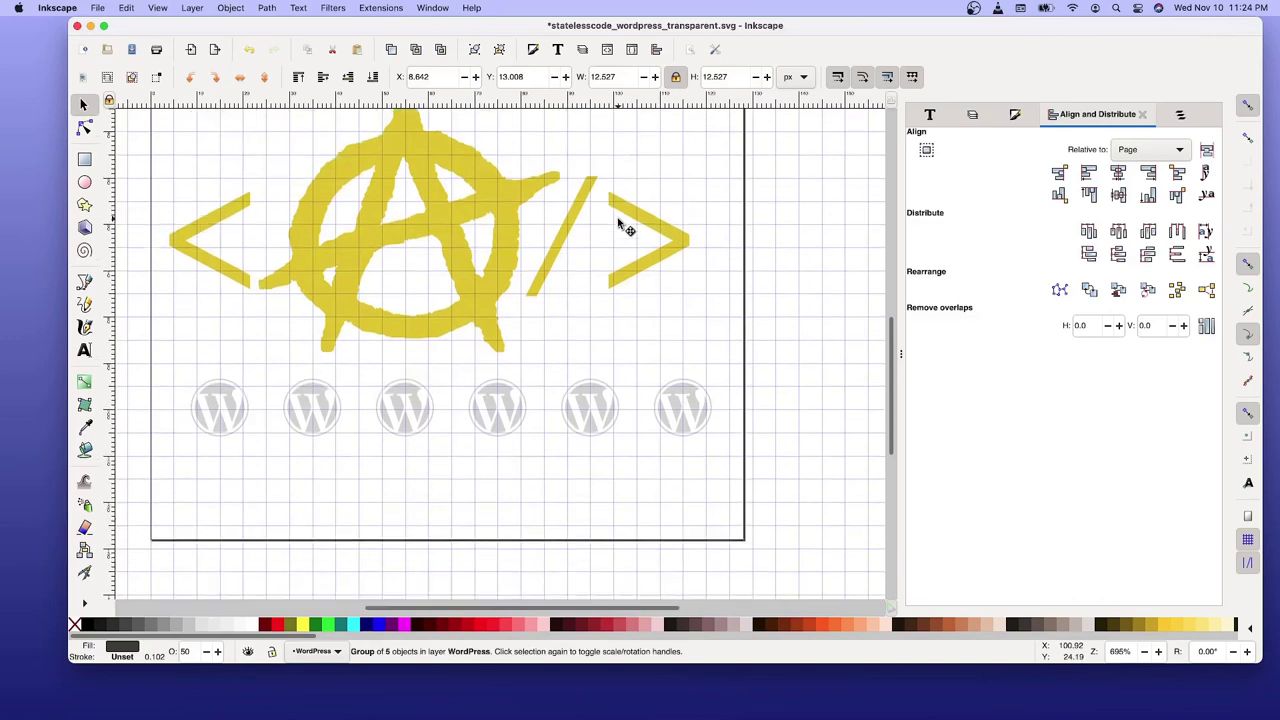
scroll(622, 226, down, 2)
scroll(622, 226, up, 1)
scroll(622, 226, up, 3)
scroll(622, 226, up, 1)
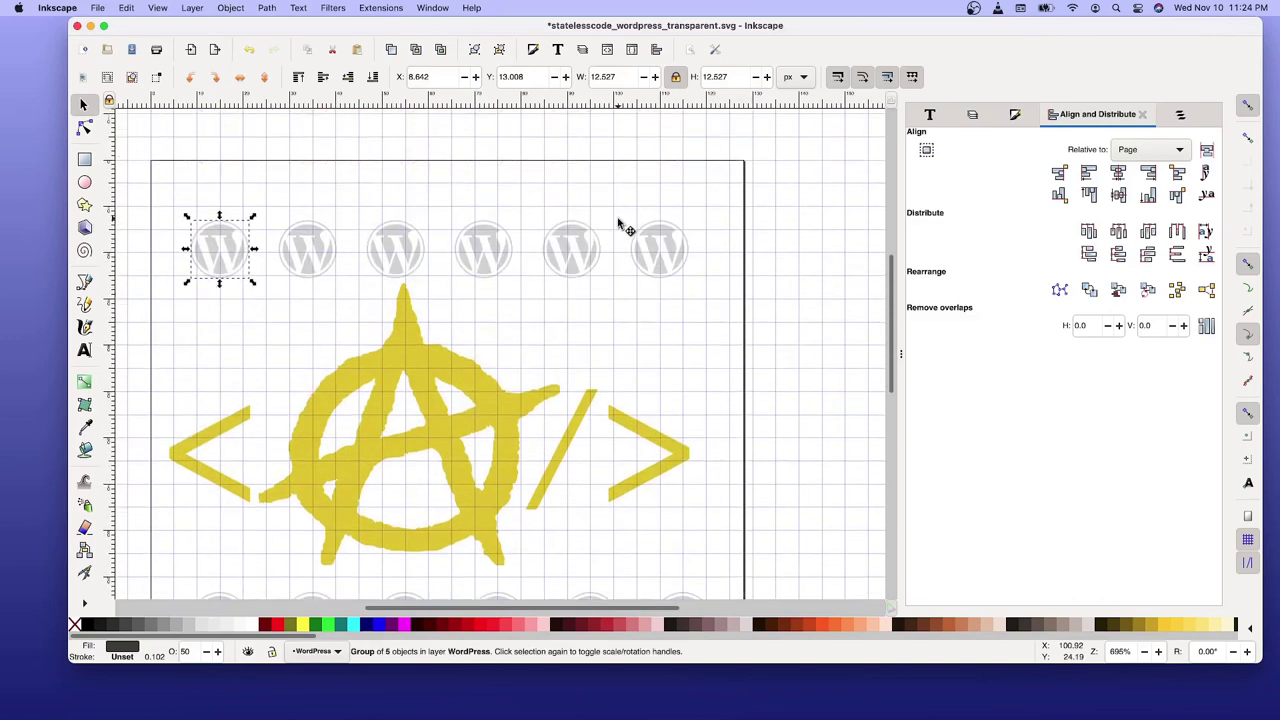
scroll(622, 228, down, 3)
scroll(624, 230, down, 2)
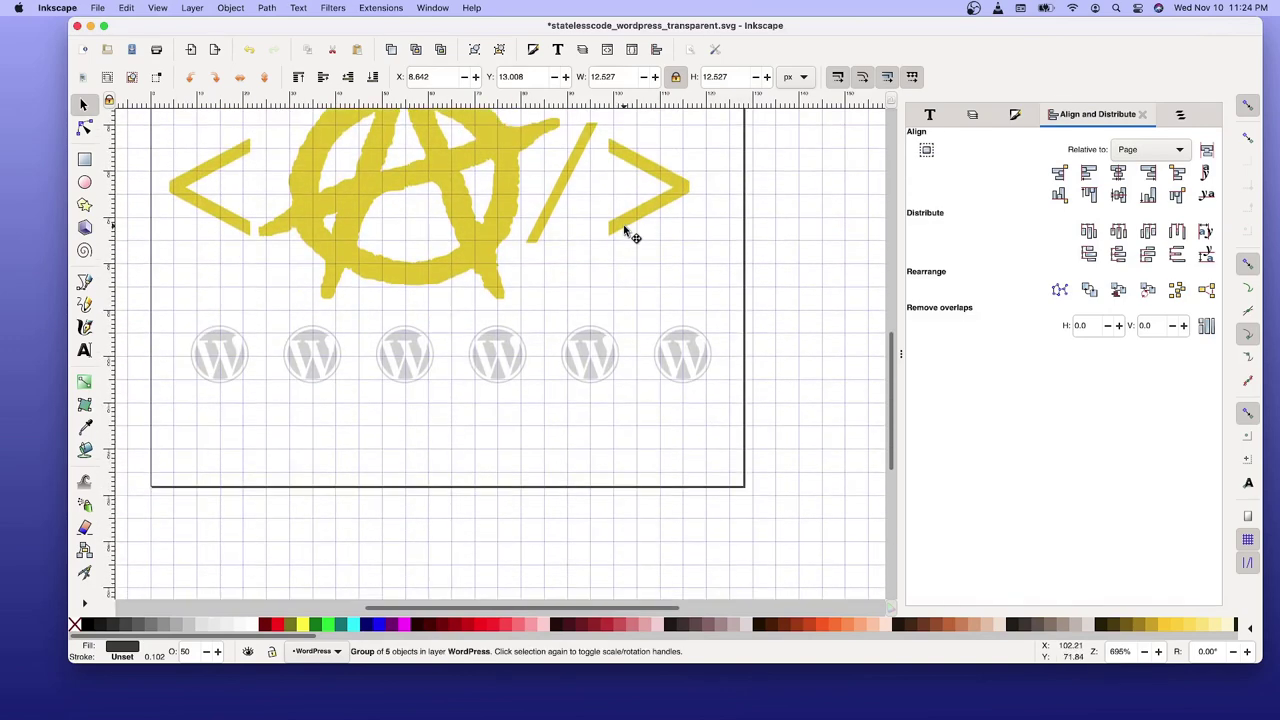
scroll(628, 234, up, 3)
scroll(624, 230, up, 1)
scroll(624, 230, up, 2)
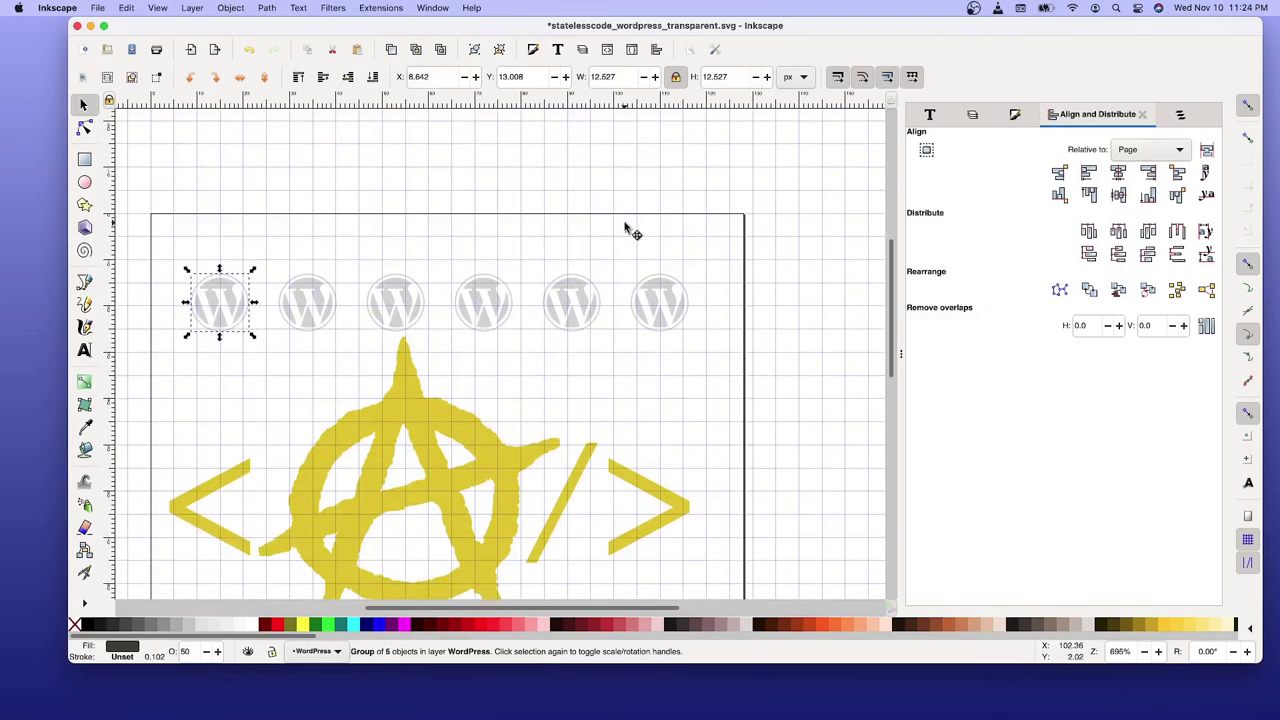
scroll(624, 230, down, 2)
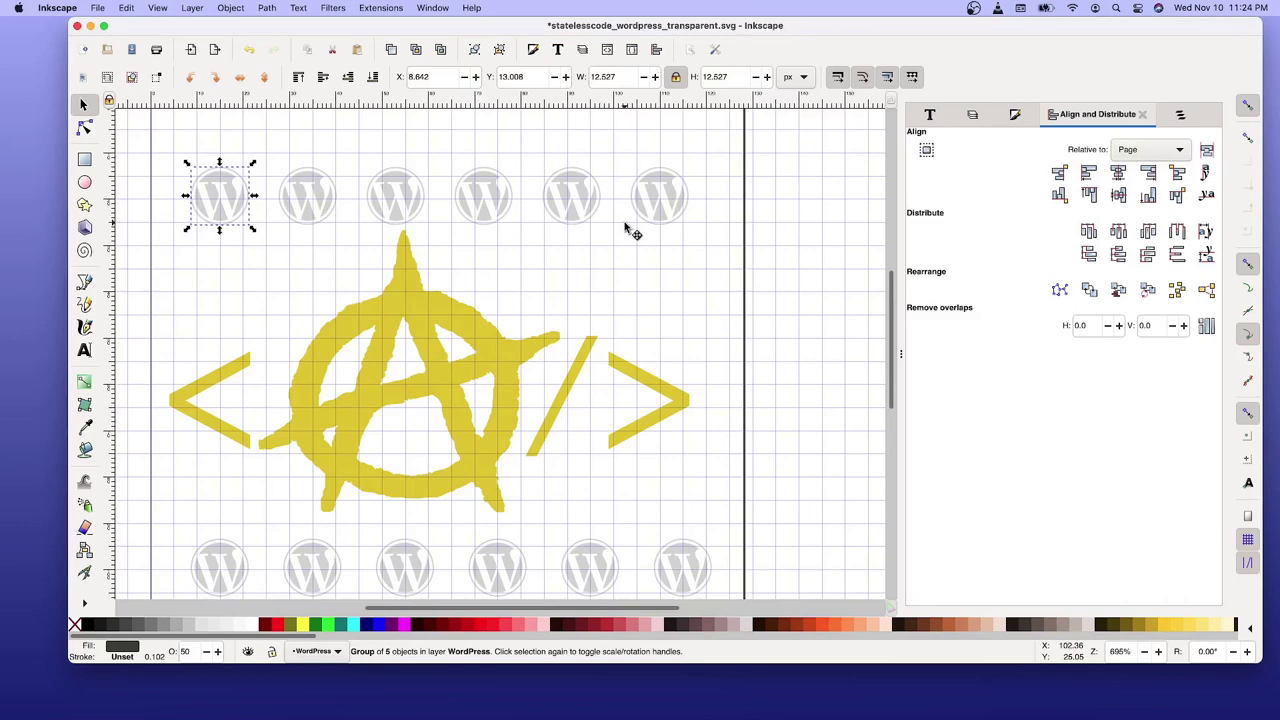
scroll(628, 230, down, 3)
scroll(628, 230, up, 3)
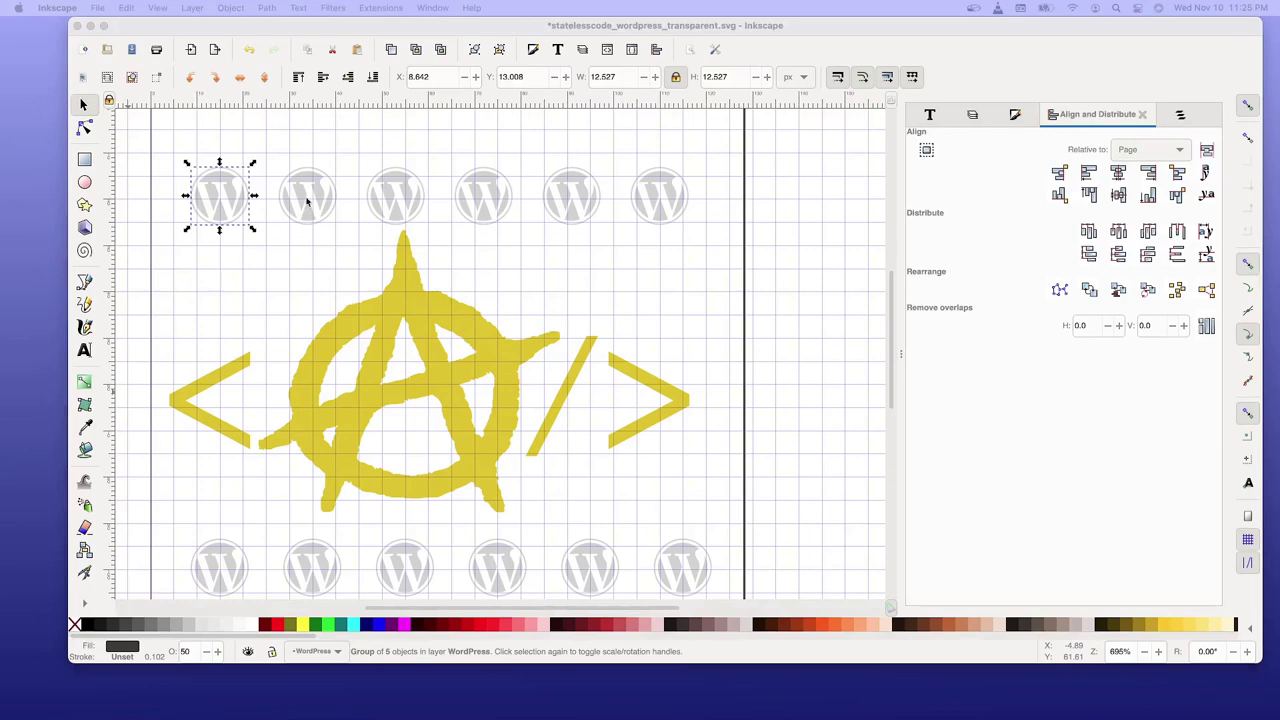
Select all twelve WordPress icons across the top and bottom rows.
click(307, 202)
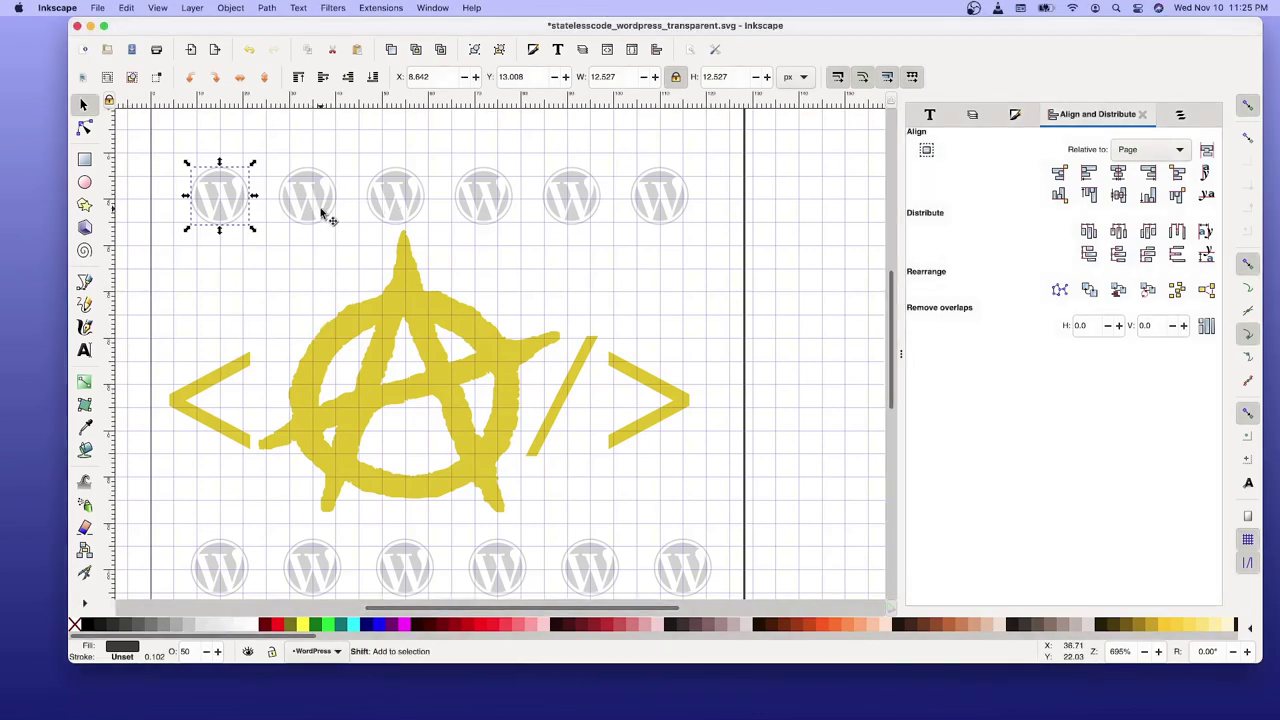
shift+click(326, 212)
shift+click(390, 210)
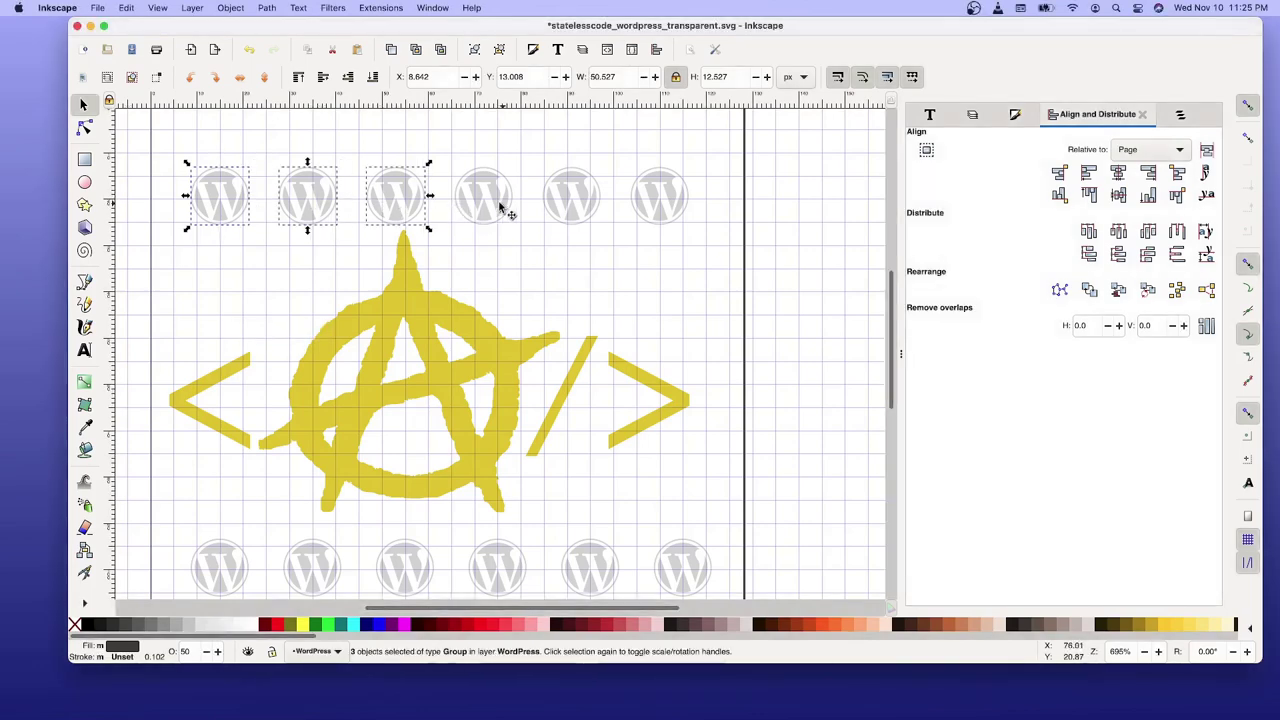
shift+click(505, 210)
shift+click(574, 210)
shift+click(652, 210)
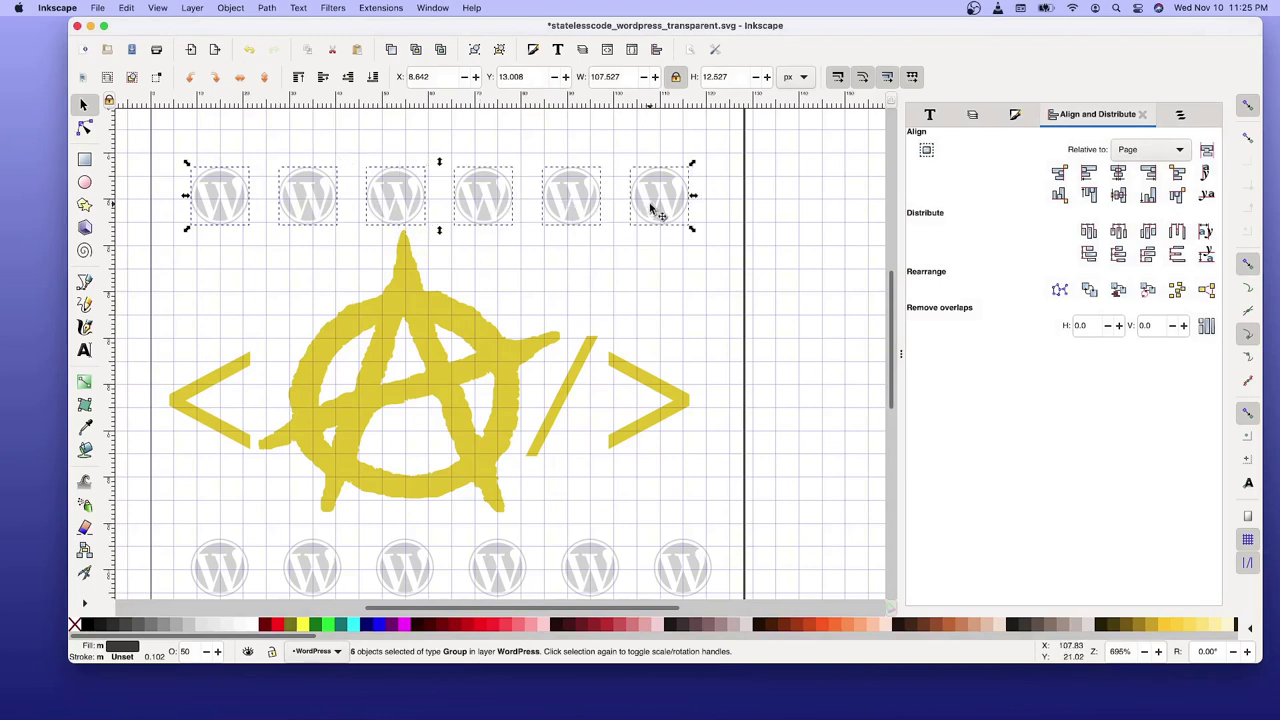
shift+click(692, 584)
shift+click(594, 574)
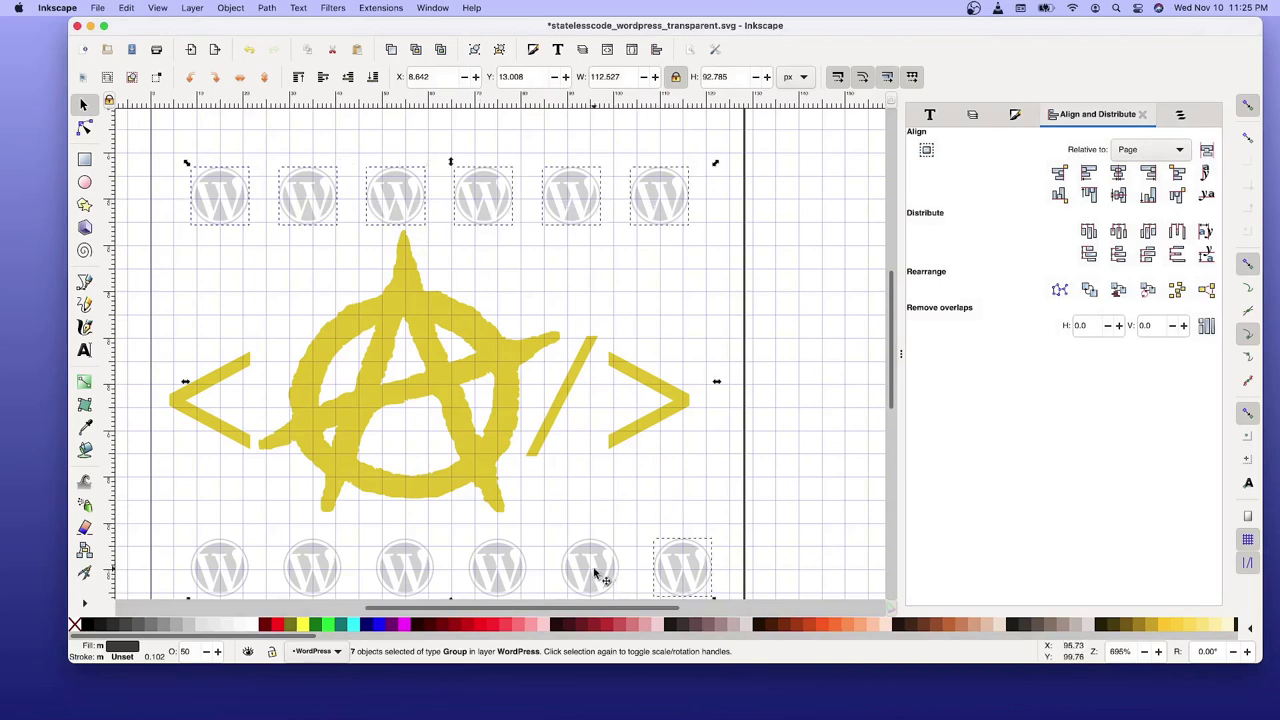
shift+click(500, 563)
shift+click(407, 562)
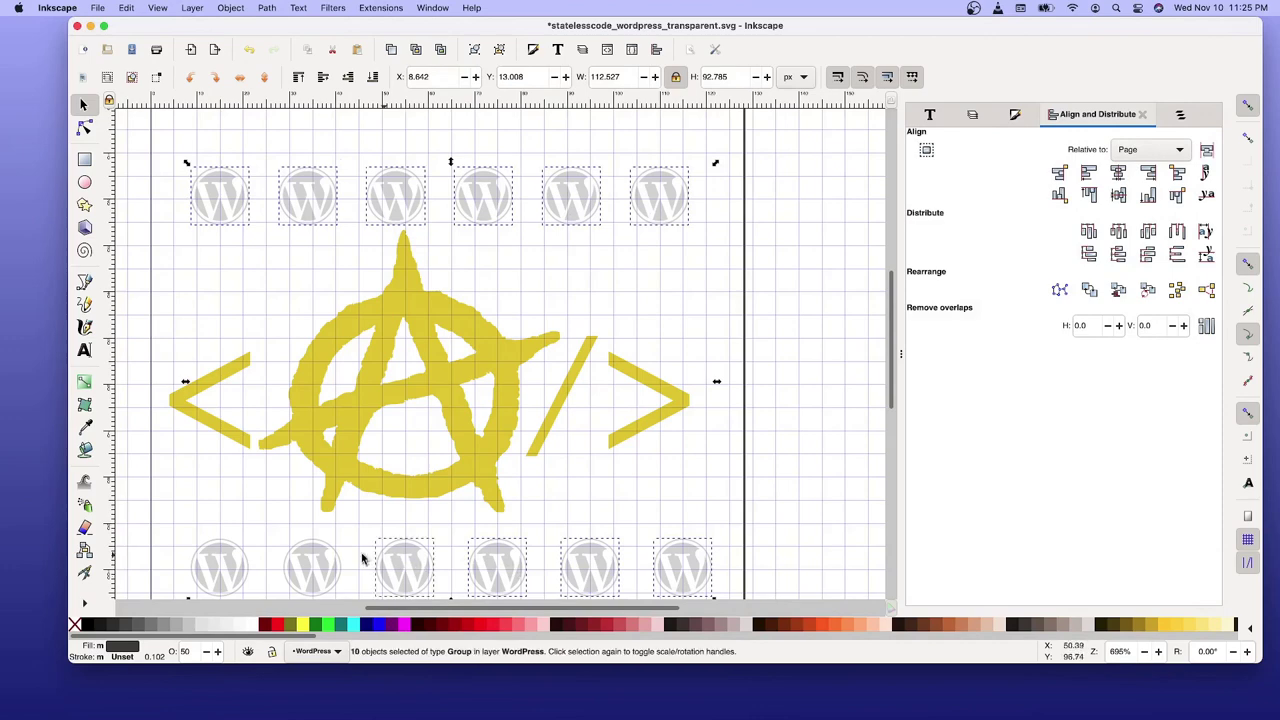
shift+click(302, 565)
shift+click(228, 565)
Change the selected icons' opacity from 50 to 85 in Fill and Stroke.
click(1013, 116)
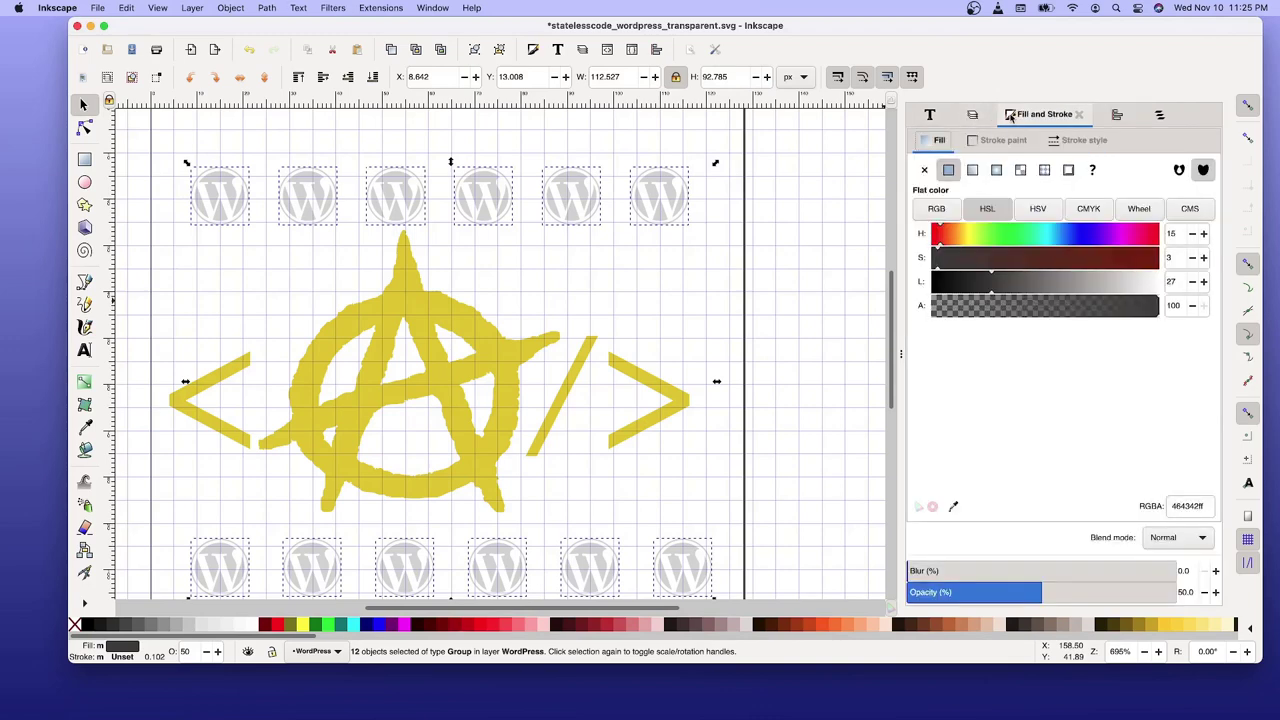
double_click(1187, 593)
text(85)
key(Return)
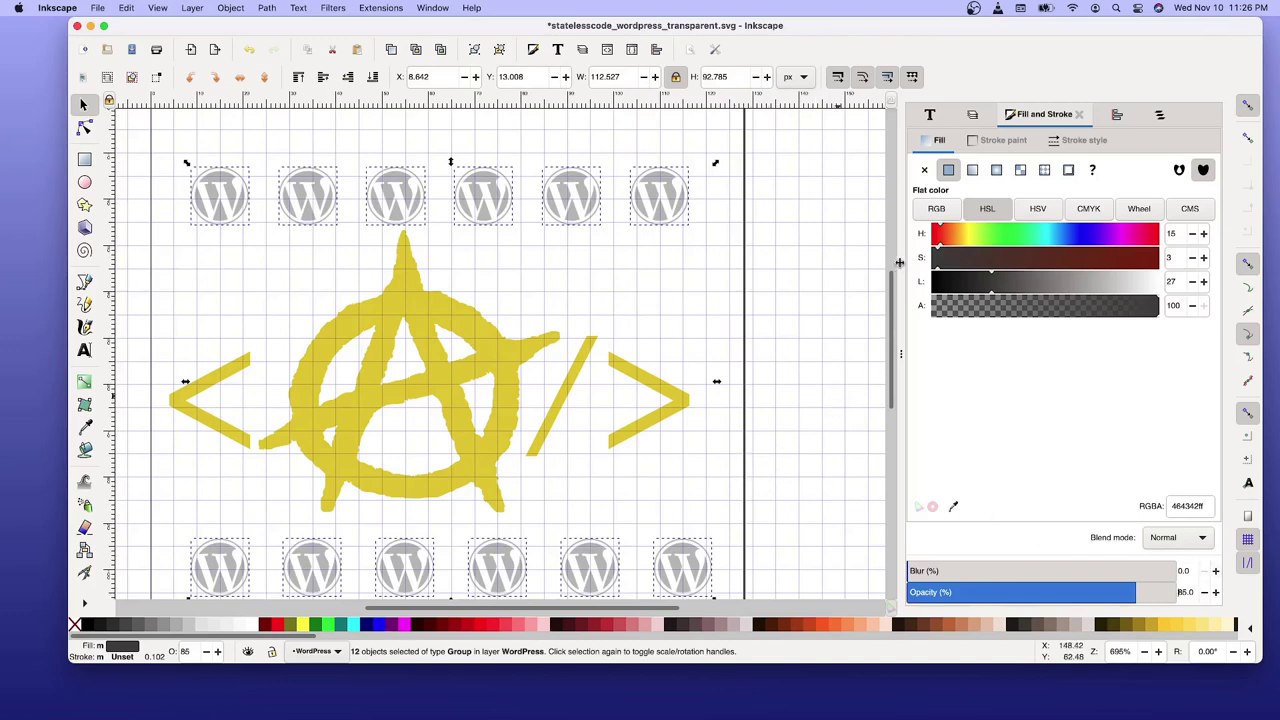
Create a layer named 'WordPress Big' positioned above the current WordPress layer.
click(970, 116)
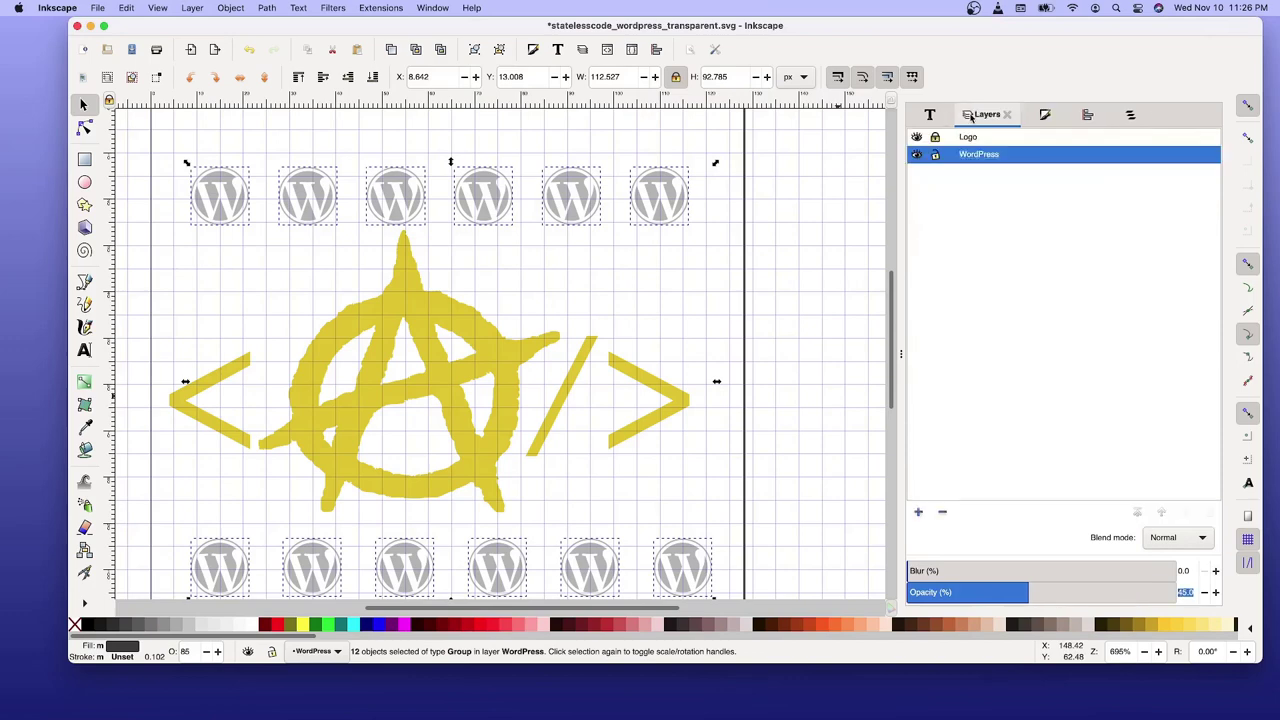
right_click(973, 162)
click(996, 169)
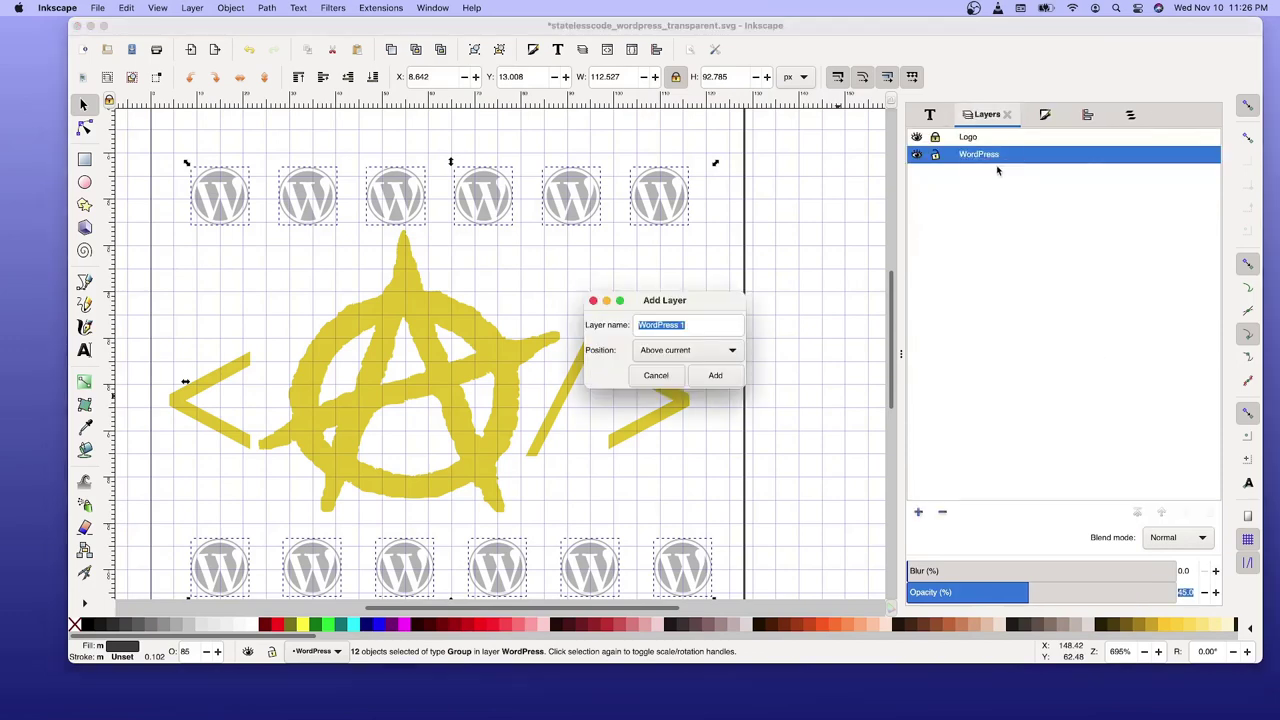
click(683, 325)
text(Big)
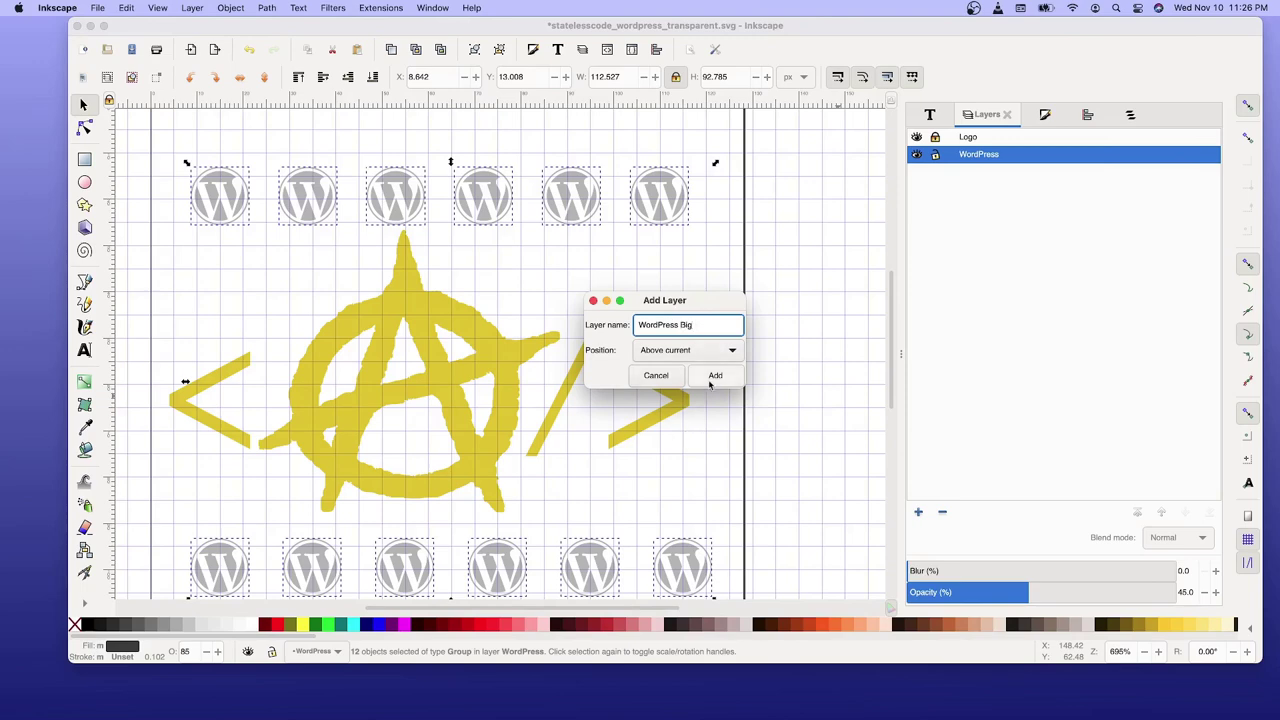
click(710, 379)
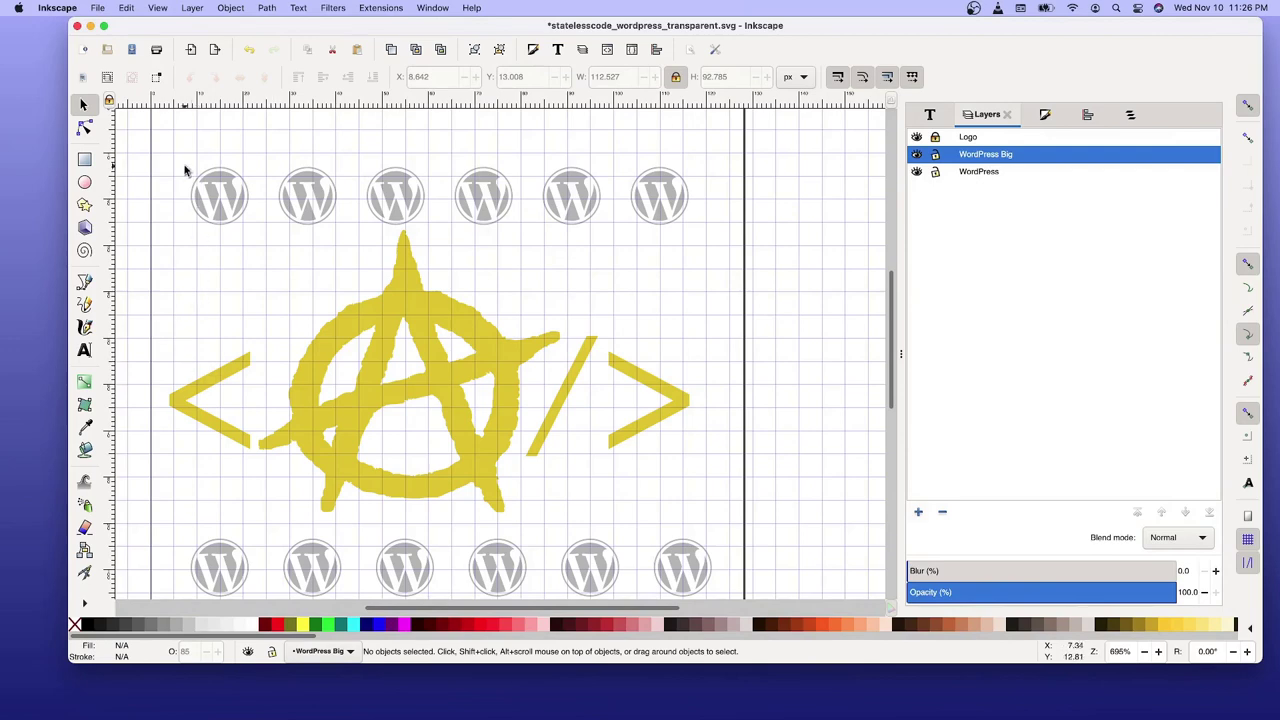
Open the import dialog and pick WordPress_logo.svg from the Pictures folder.
key(ctrl+i)
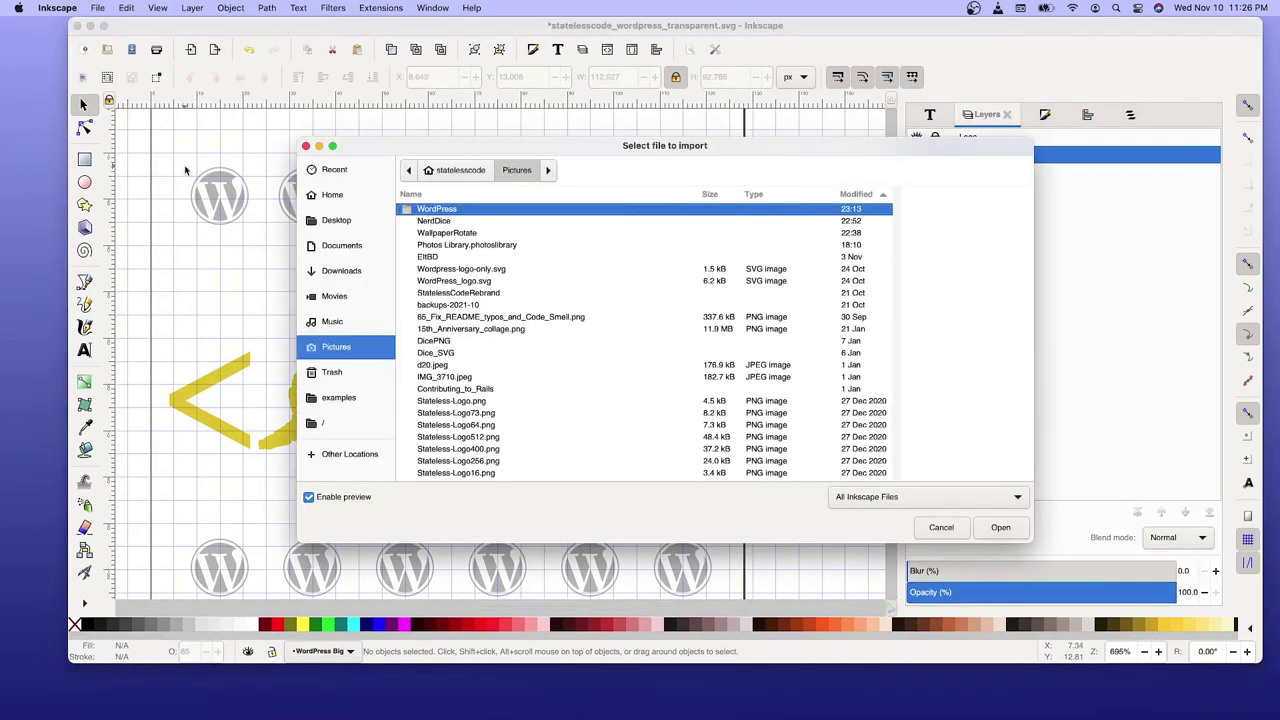
scroll(496, 290, down, 3)
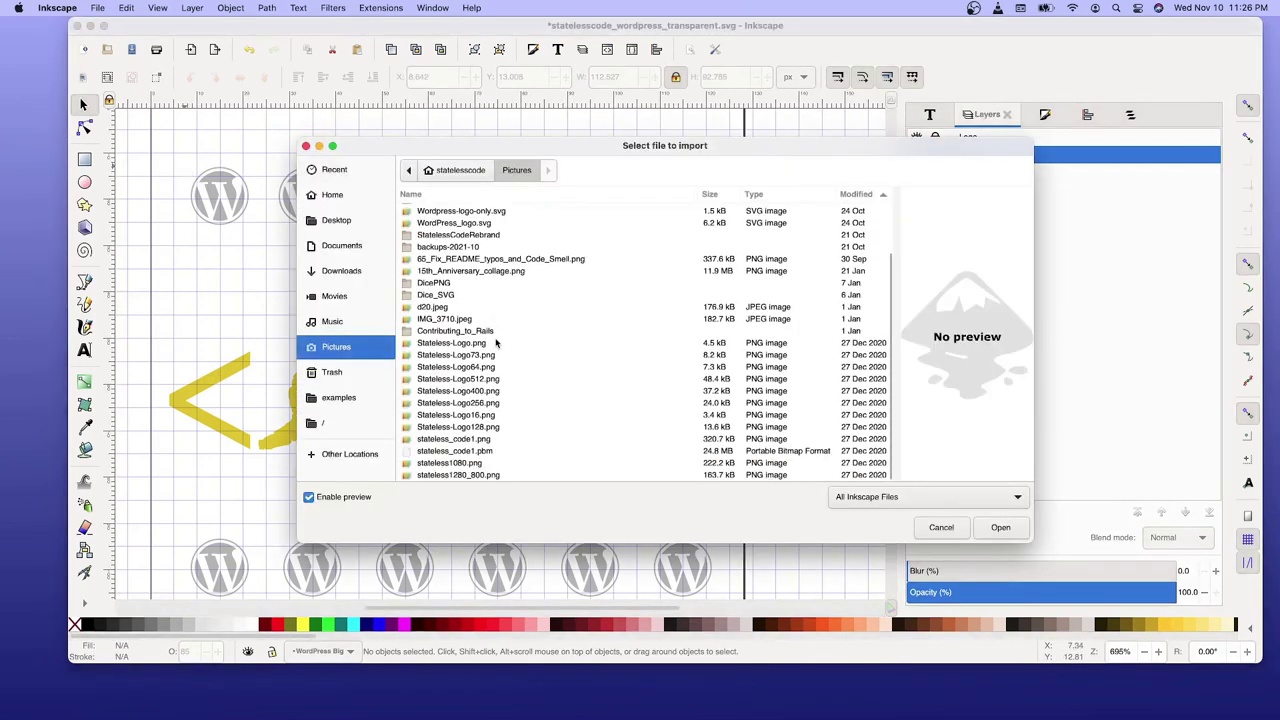
scroll(494, 344, up, 3)
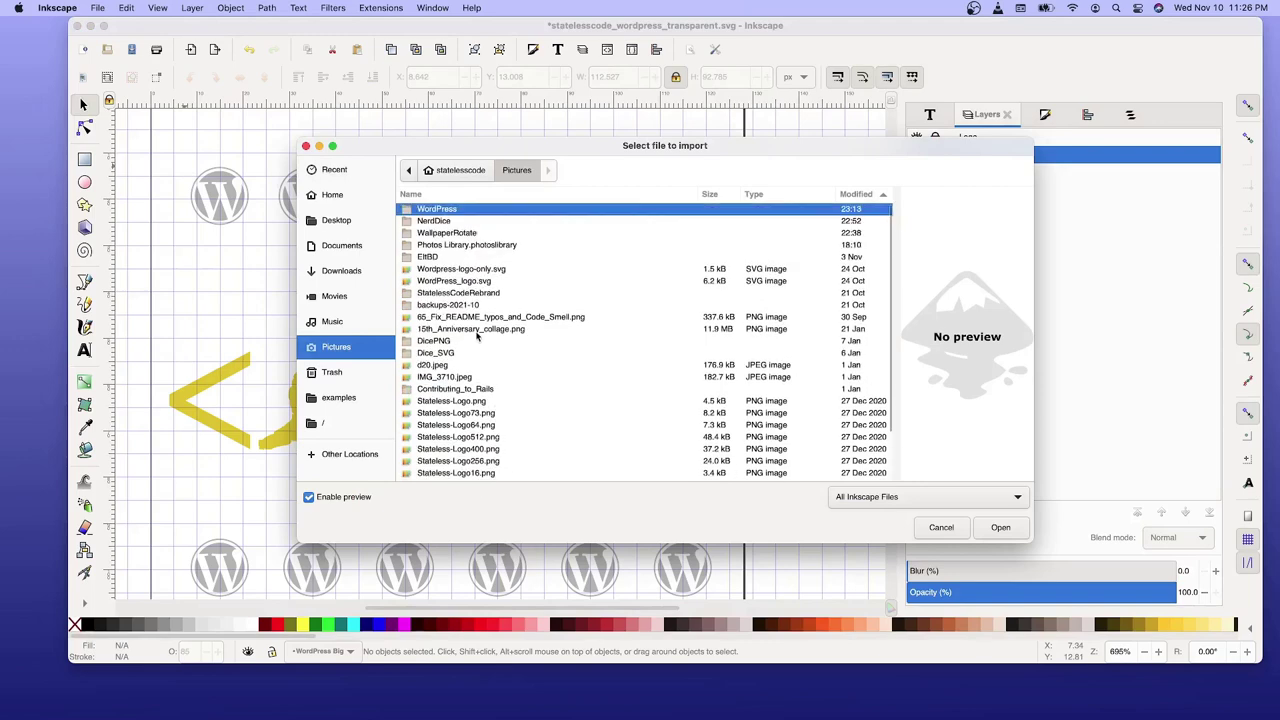
scroll(480, 346, down, 5)
scroll(500, 260, up, 5)
click(468, 271)
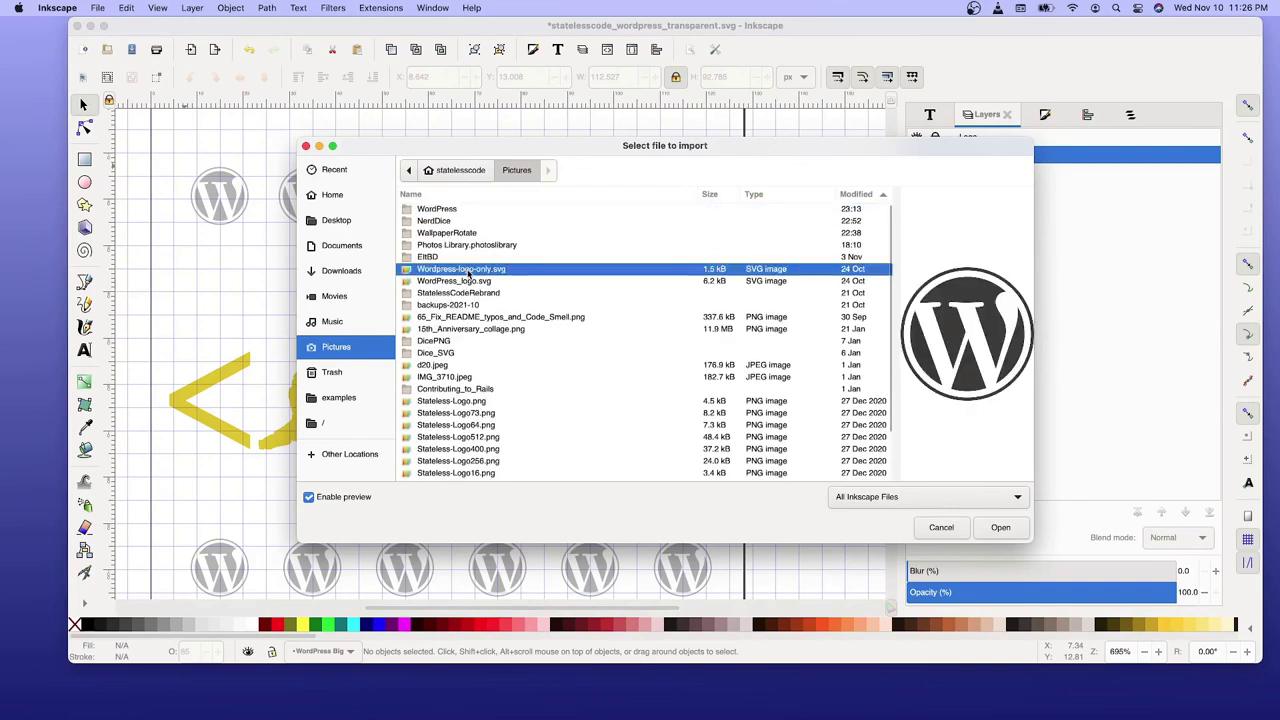
click(470, 284)
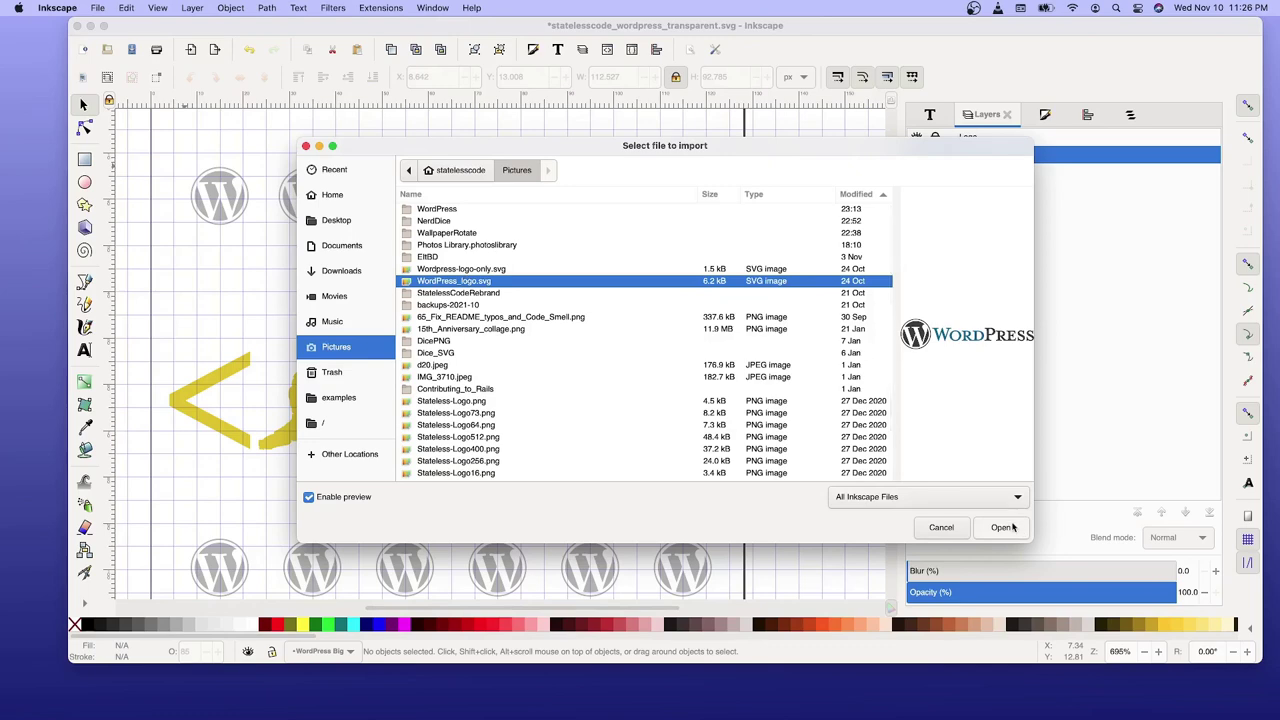
Import the WordPress wordmark and scale it to 120 px wide with proportions locked.
click(1001, 529)
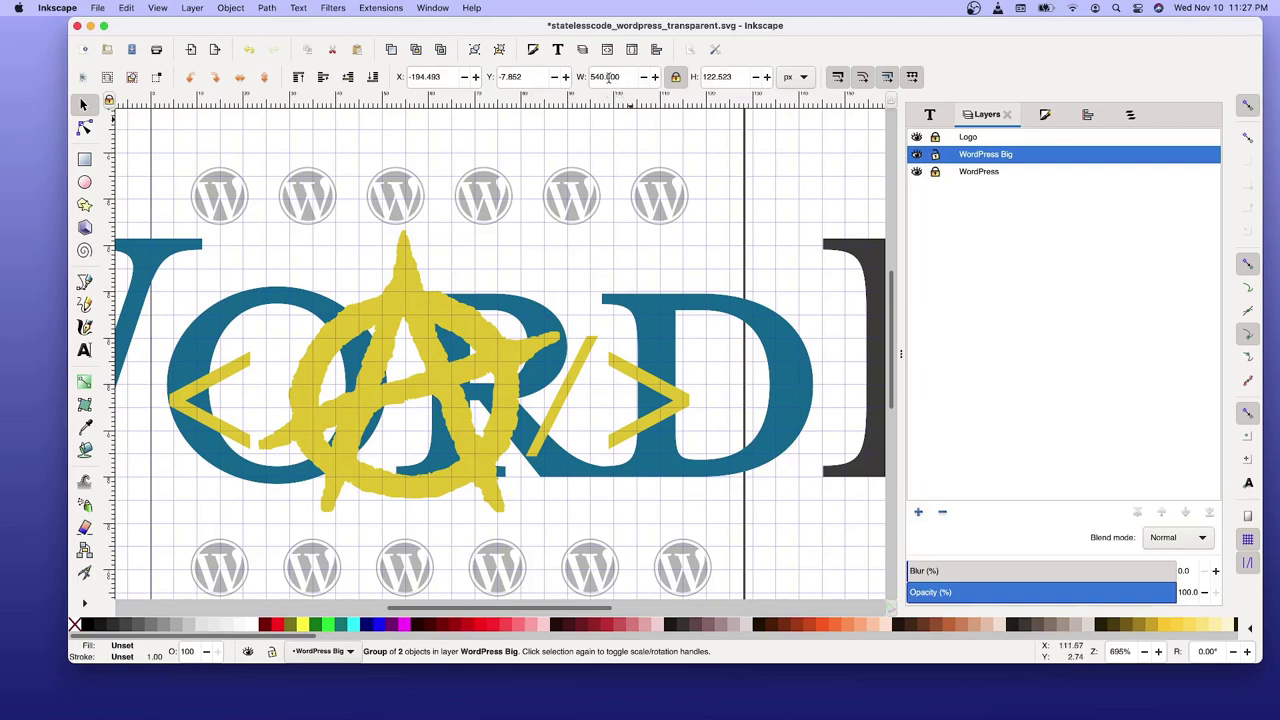
click(606, 77)
key(shift+Home)
text(1)
key(Return)
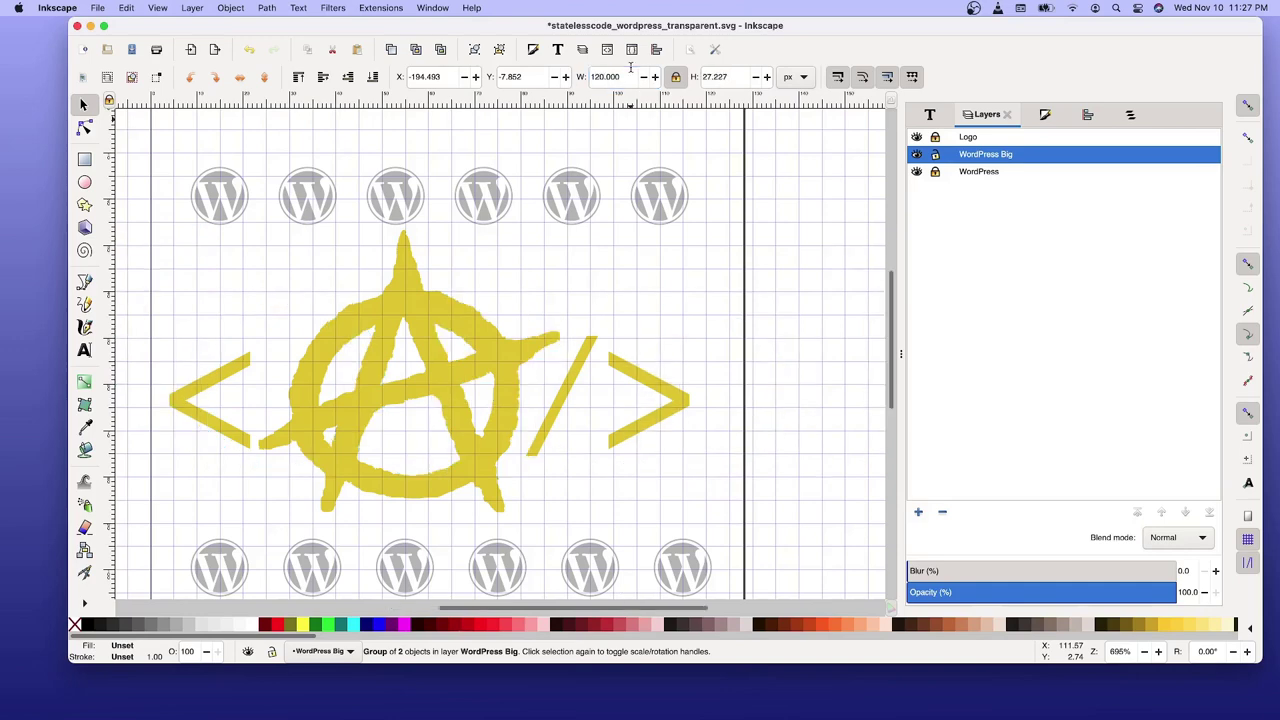
Set the wordmark's X position to 0 to sit flush with the page's left edge.
double_click(411, 77)
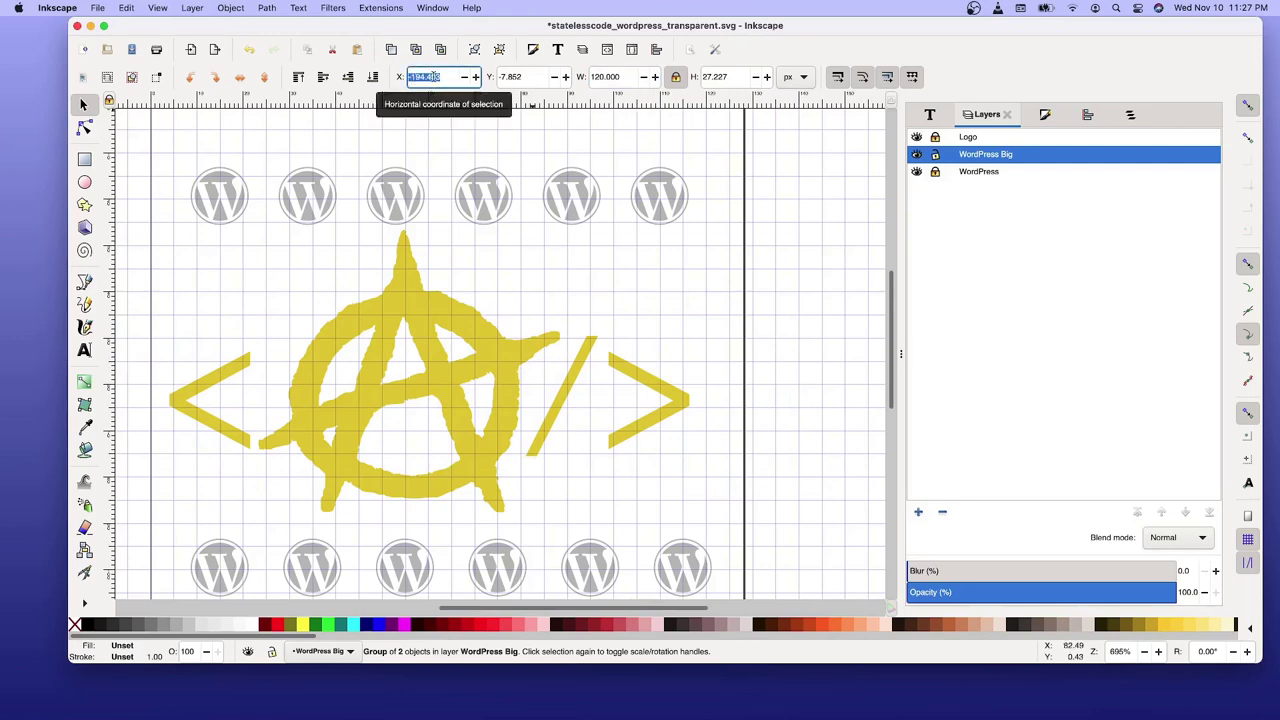
text(0)
key(Return)
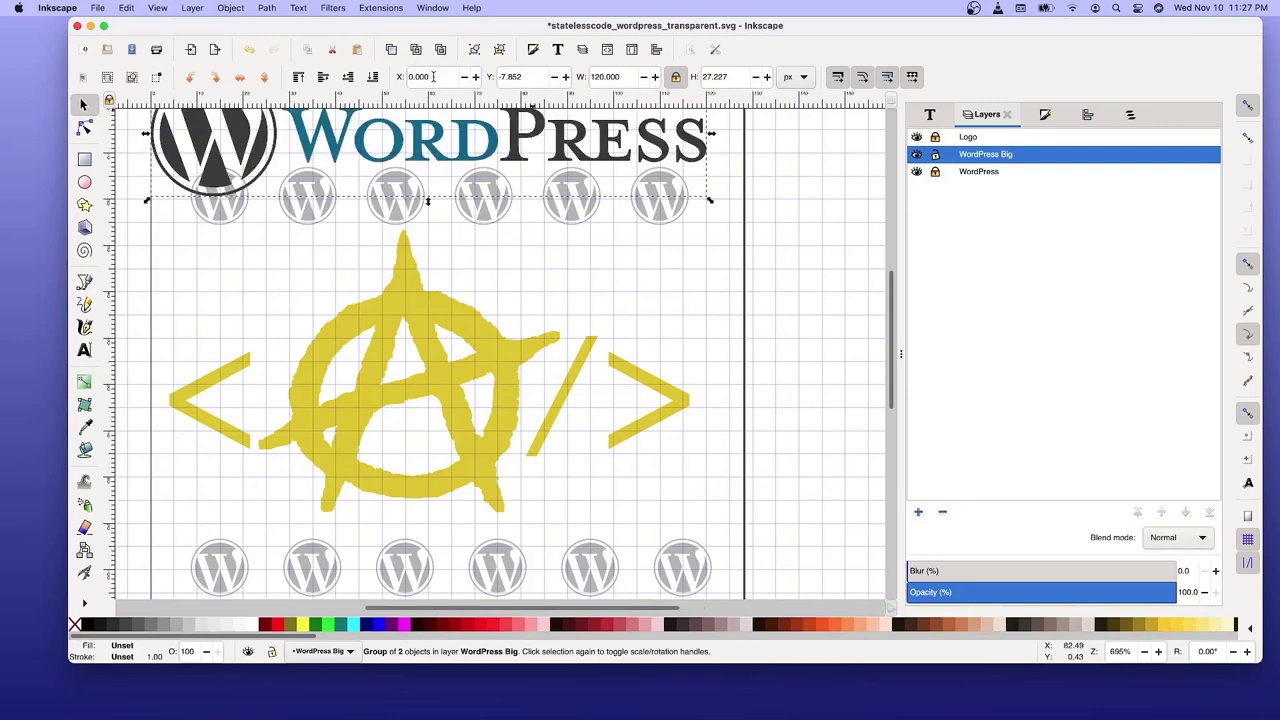
scroll(502, 198, up, 3)
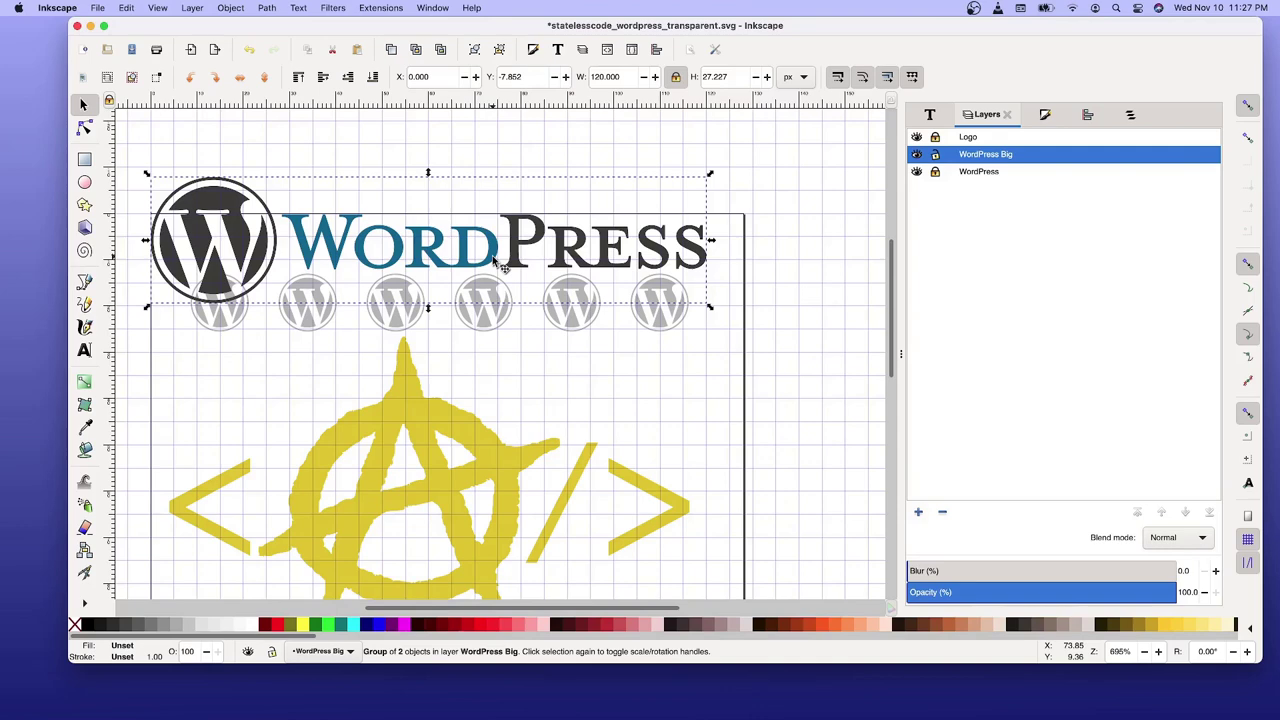
scroll(493, 260, down, 1)
scroll(493, 260, down, 3)
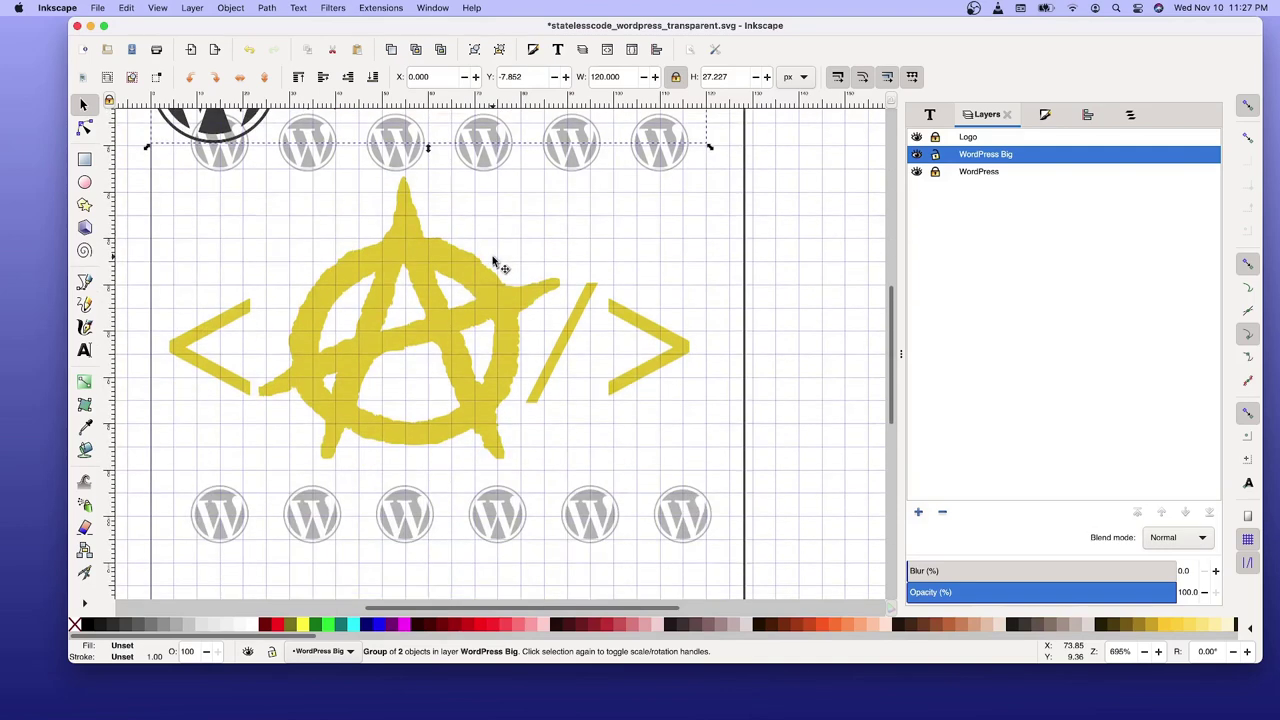
scroll(493, 260, up, 2)
scroll(493, 260, up, 1)
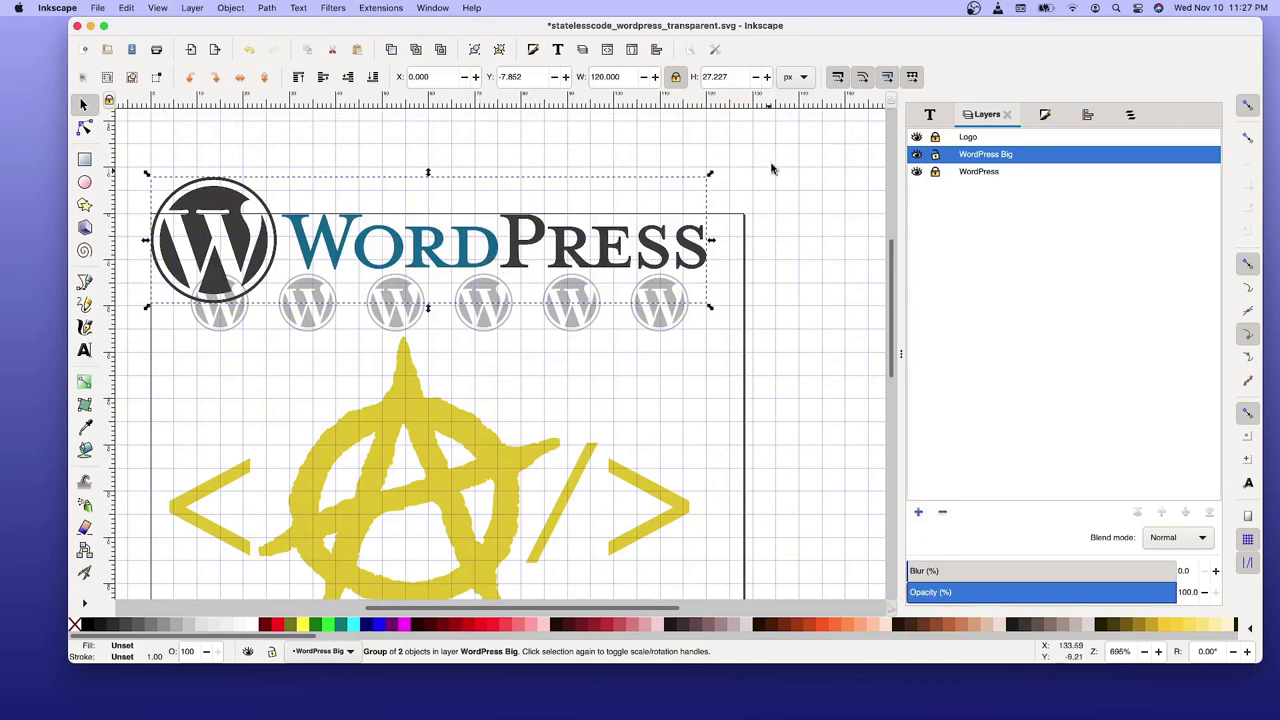
Centre the WordPress wordmark group vertically relative to the page, landing at Y 50.386.
click(1087, 118)
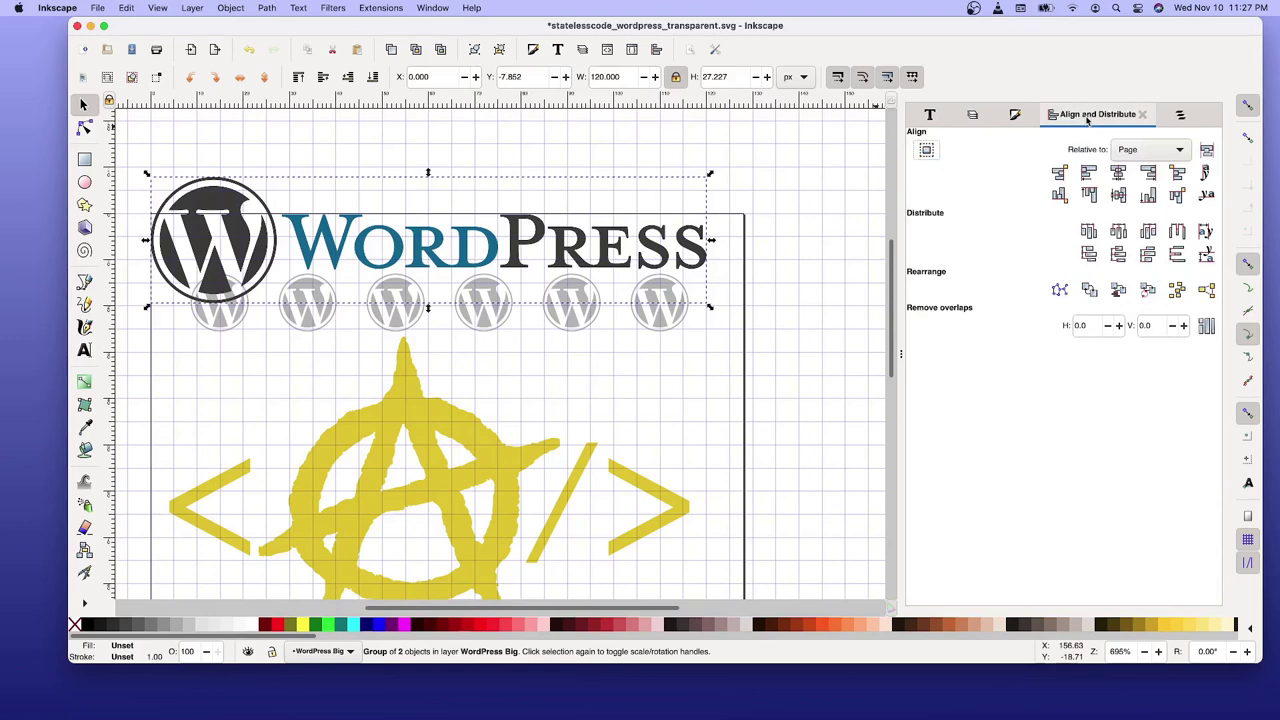
click(1119, 196)
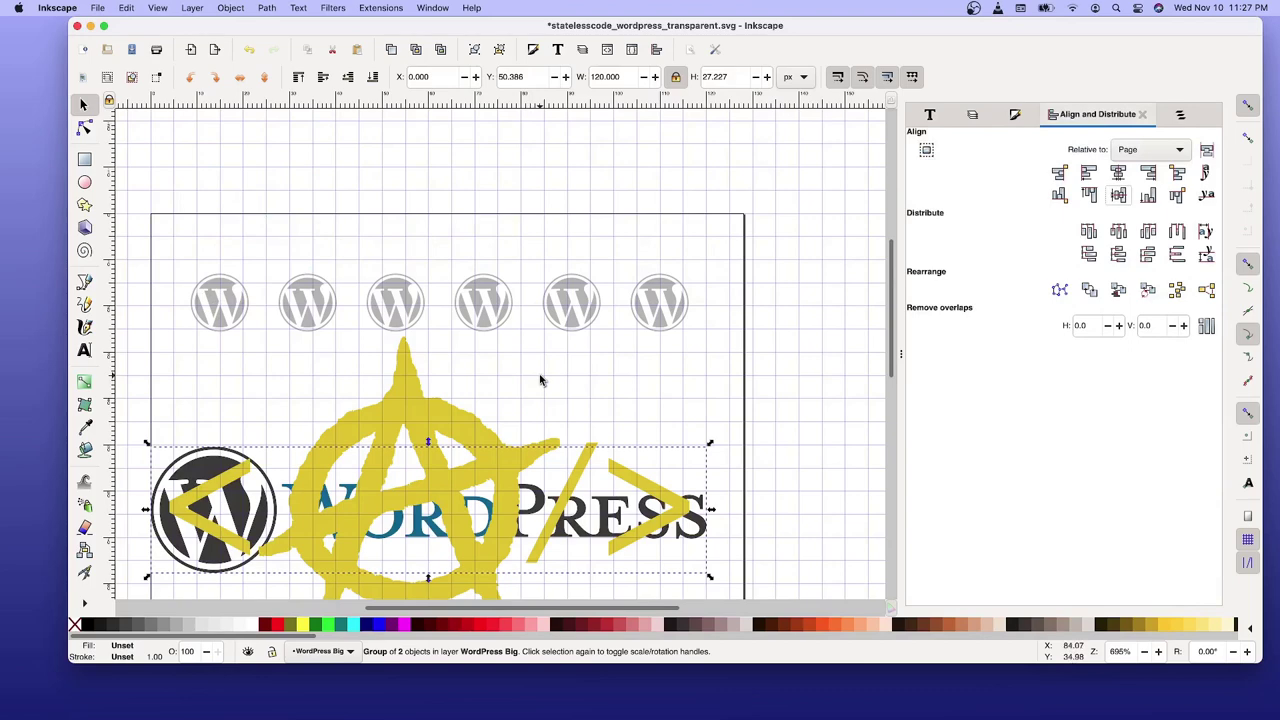
scroll(547, 376, down, 1)
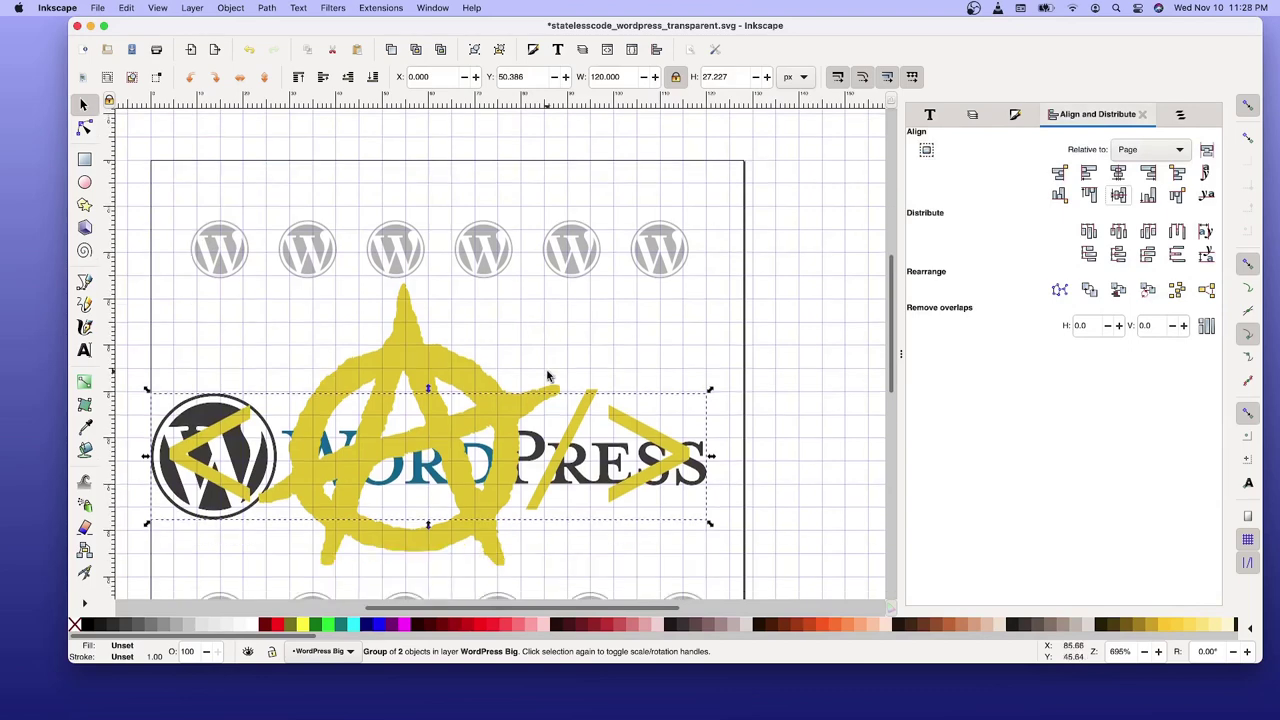
scroll(547, 376, down, 1)
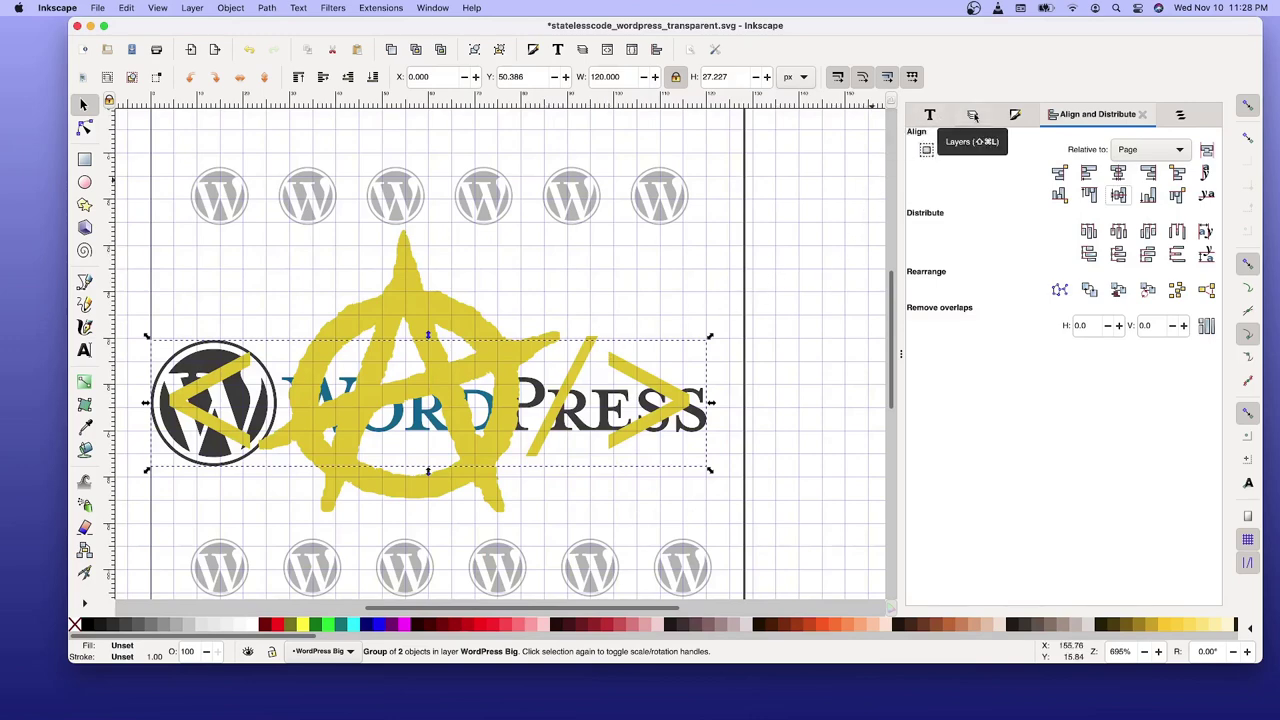
Raise the WordPress Big layer above the Logo layer, undoing an accidental nesting.
click(973, 115)
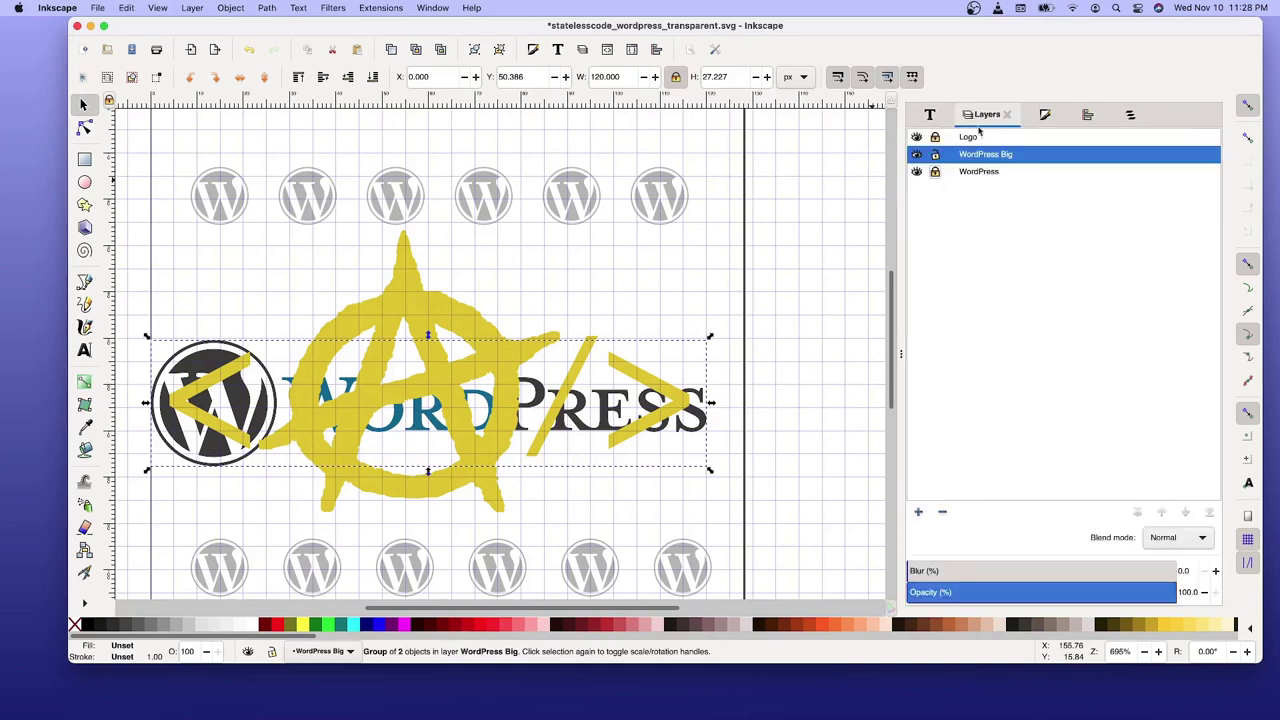
double_click(985, 154)
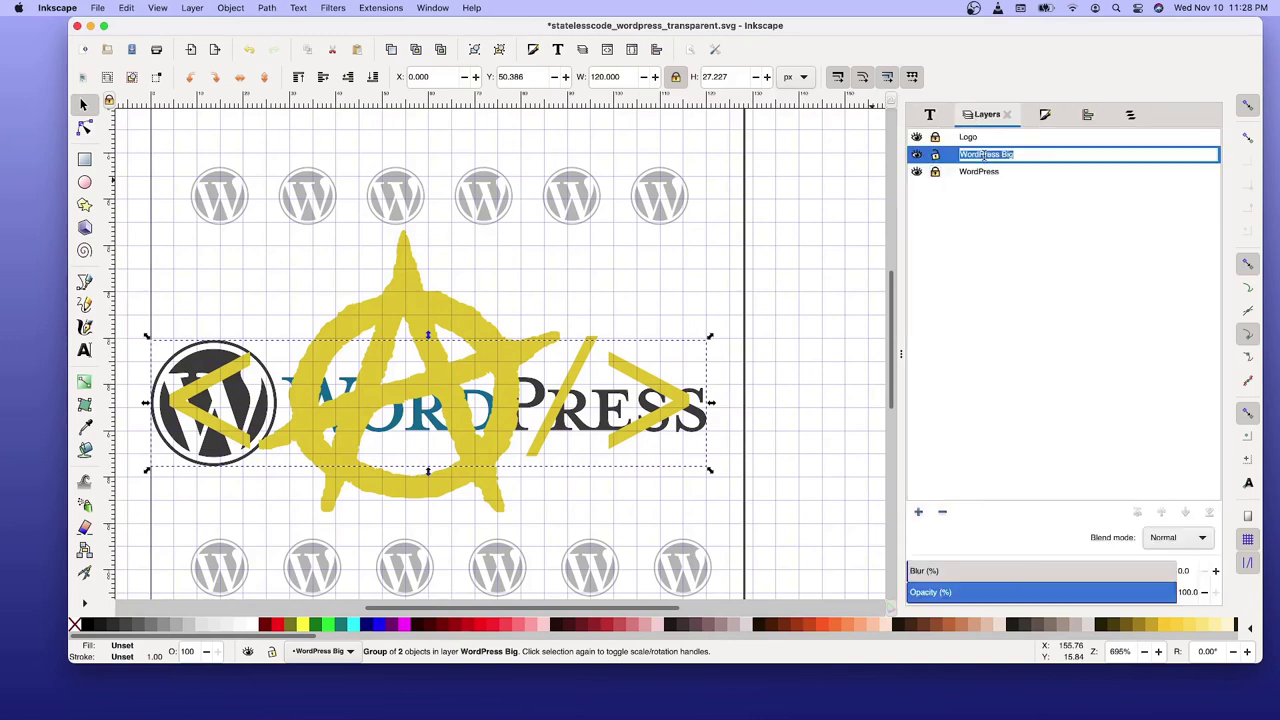
click(946, 156)
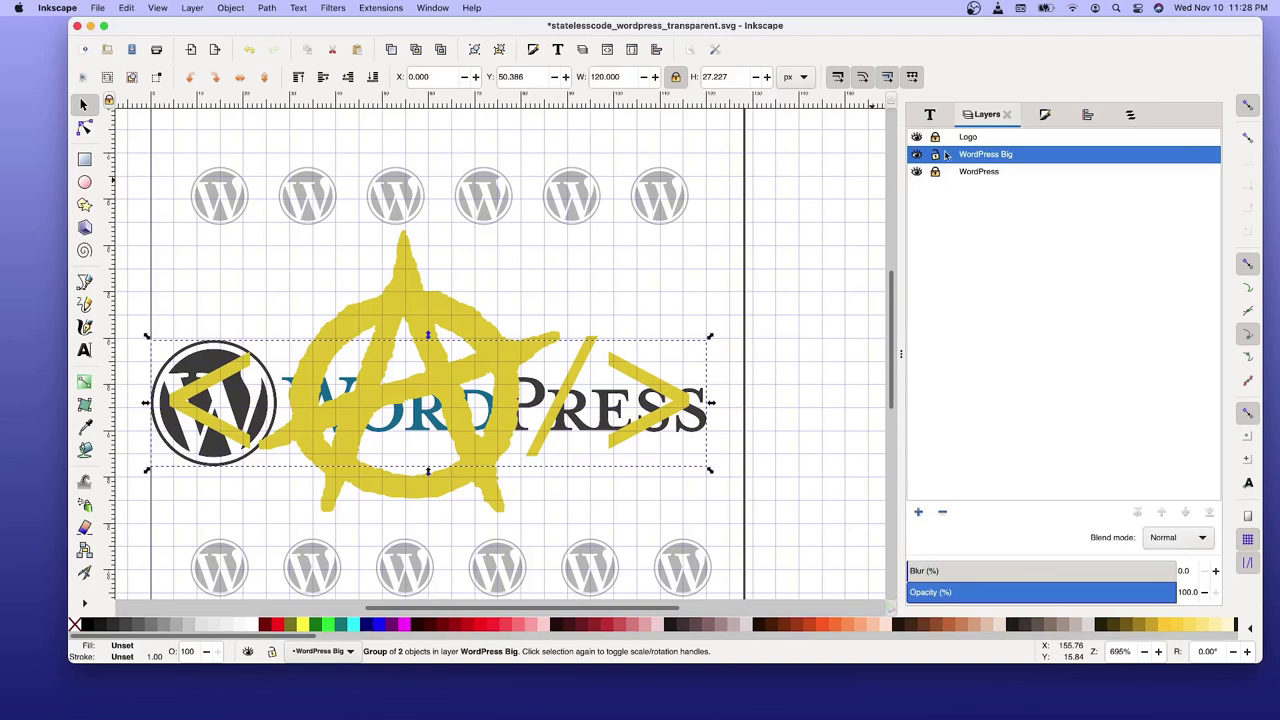
drag(946, 156, 948, 141)
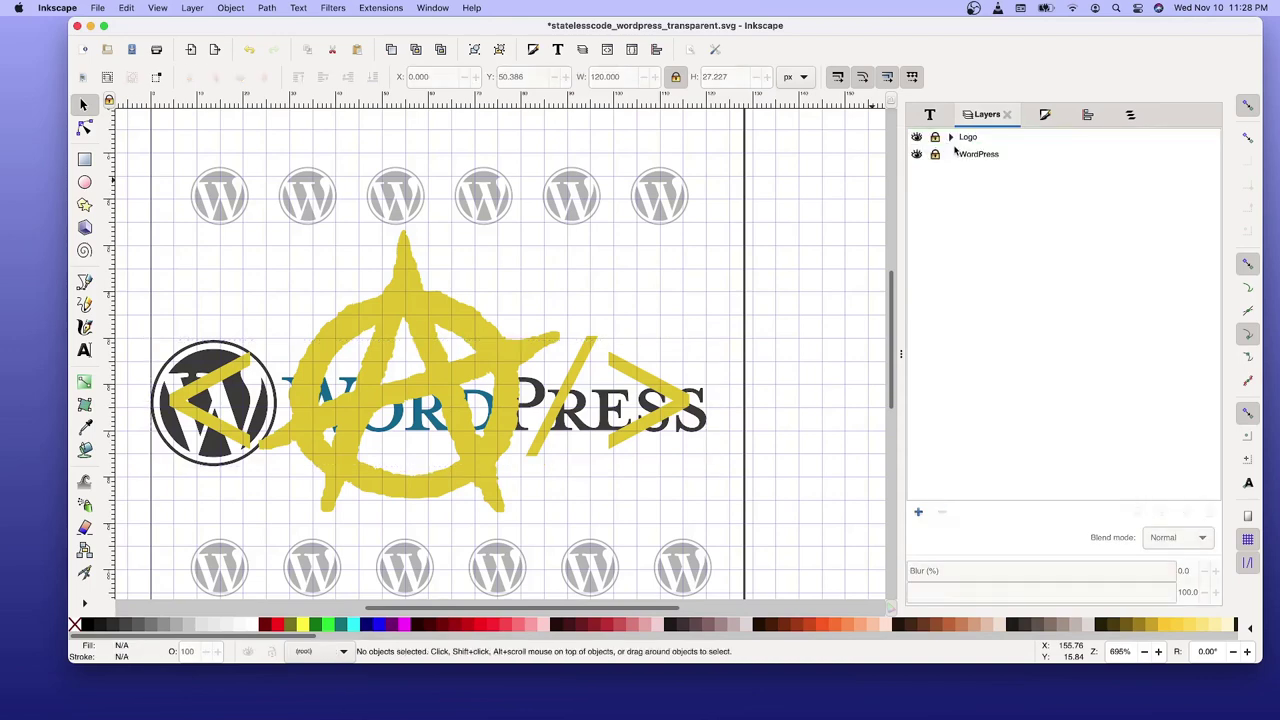
key(ctrl+z)
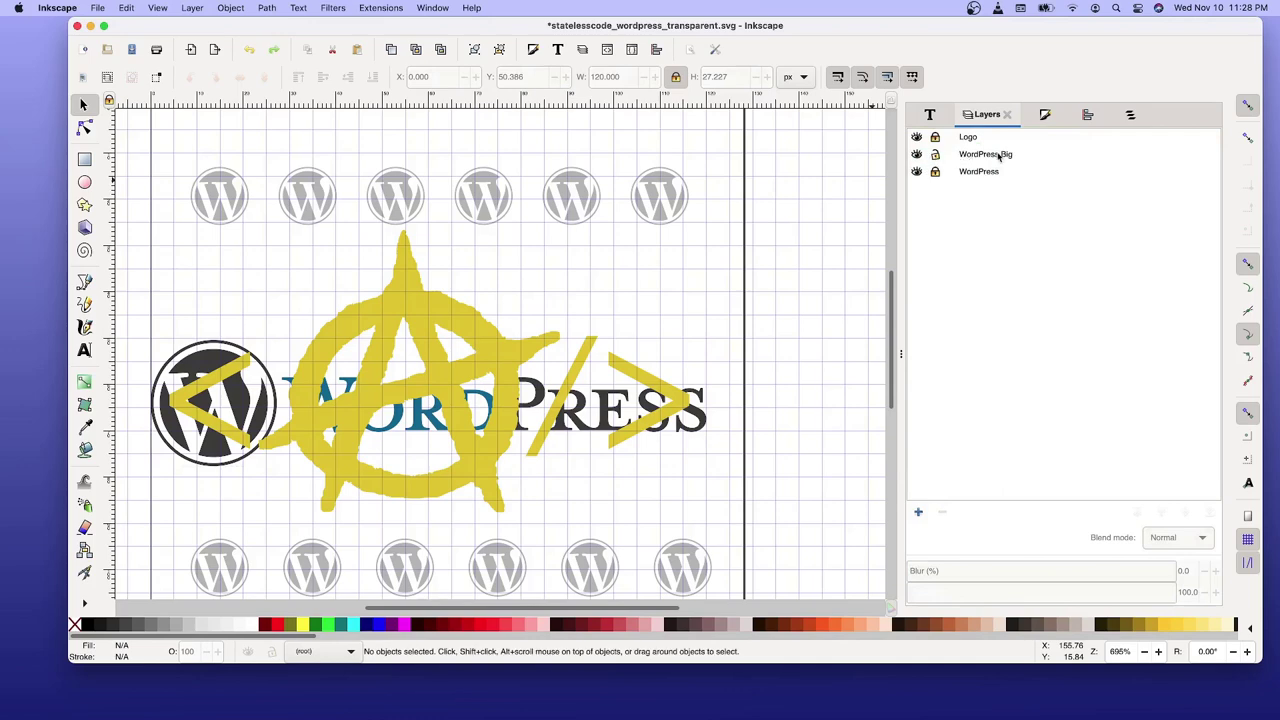
click(996, 156)
right_click(996, 156)
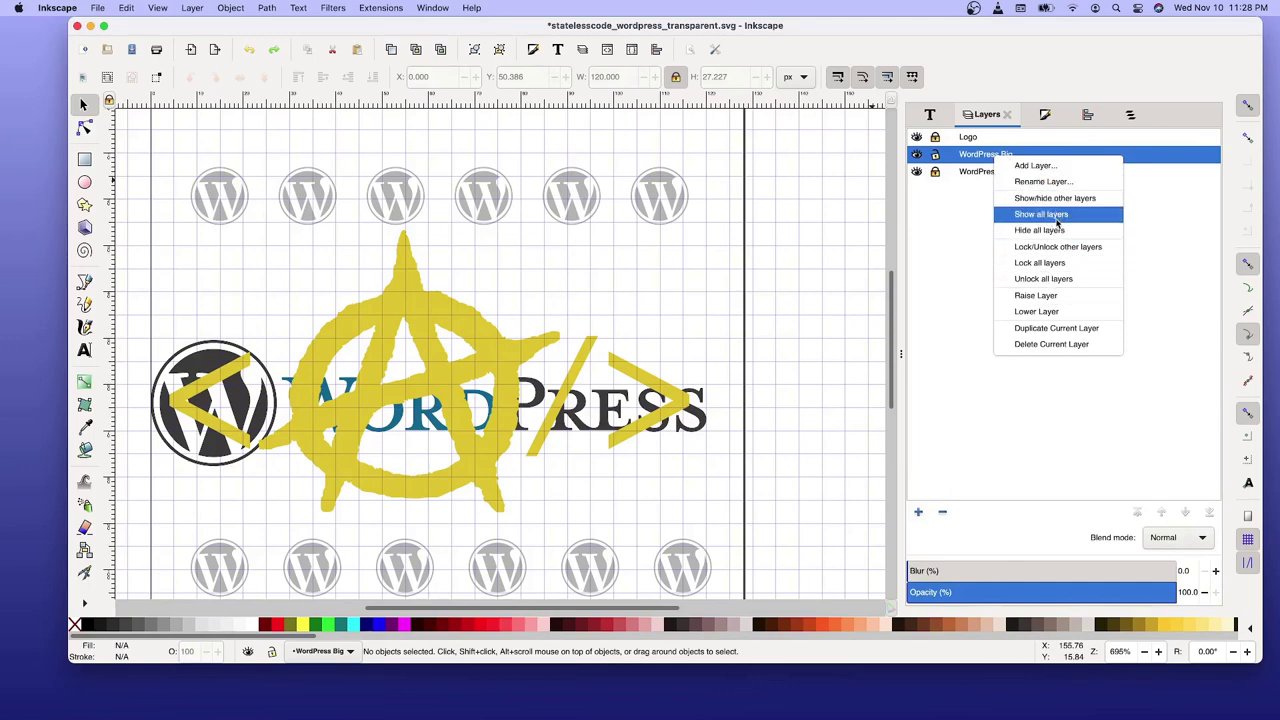
click(968, 243)
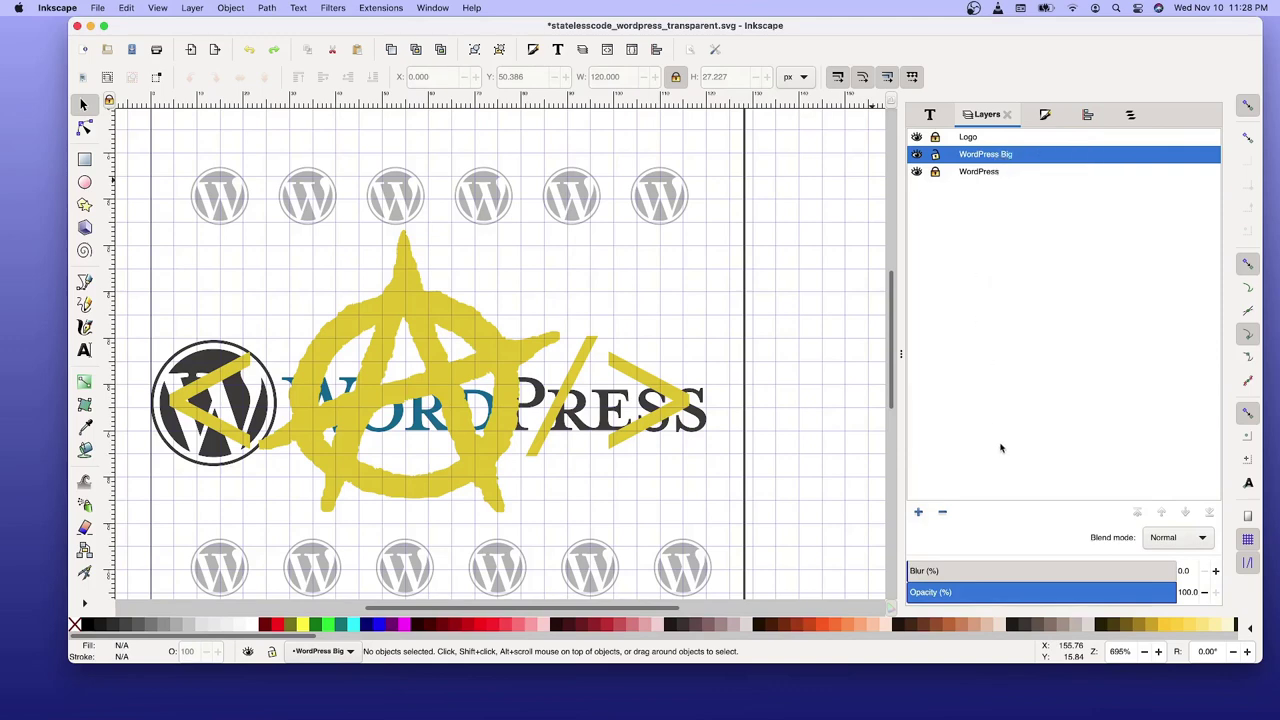
click(918, 511)
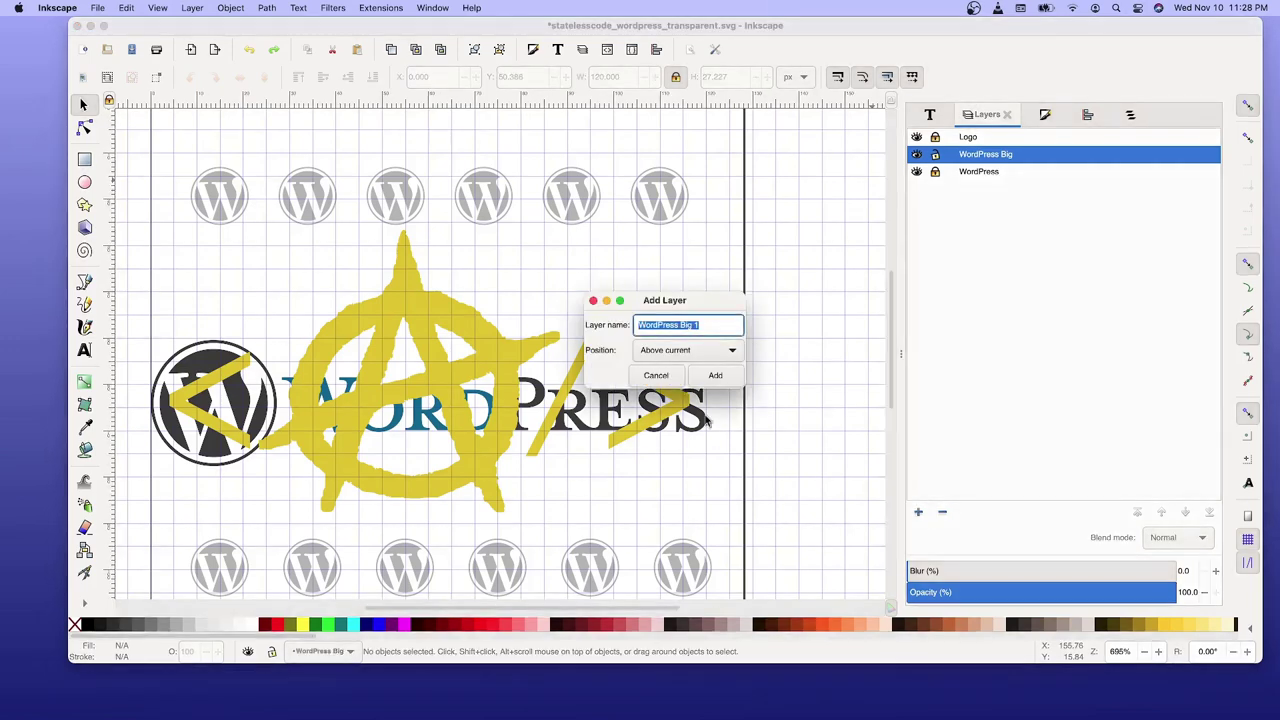
click(656, 375)
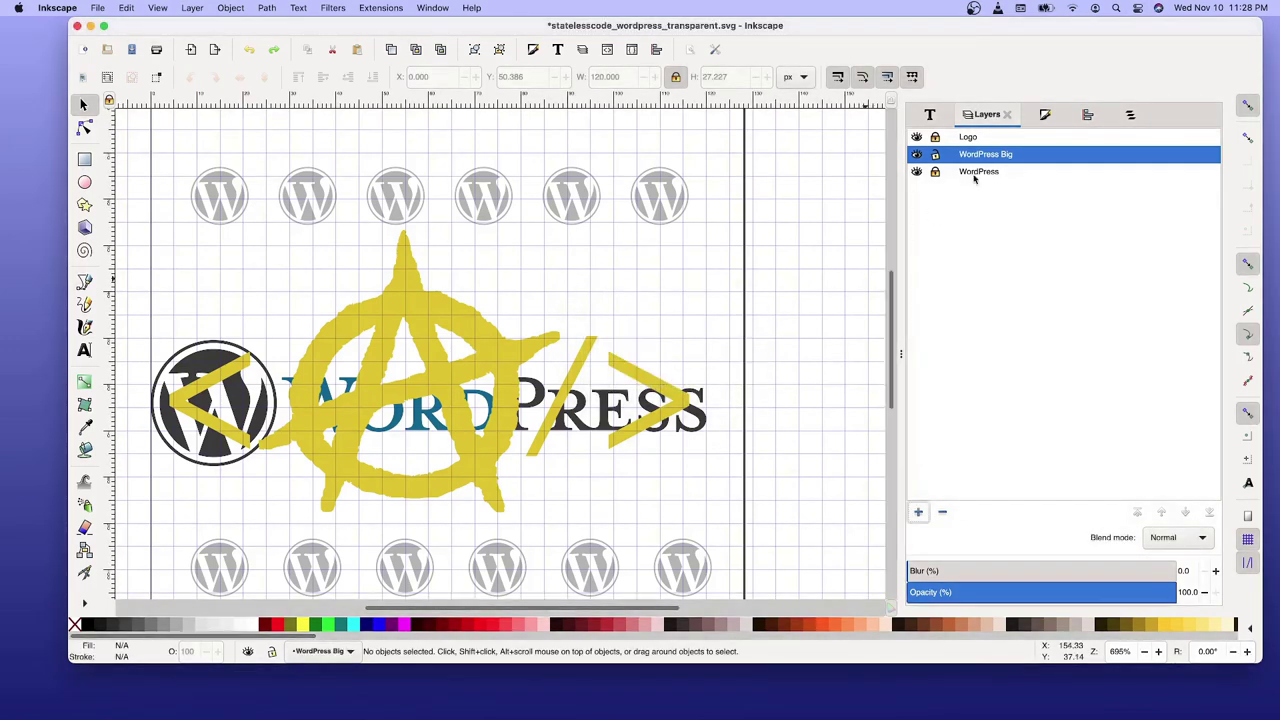
right_click(1003, 156)
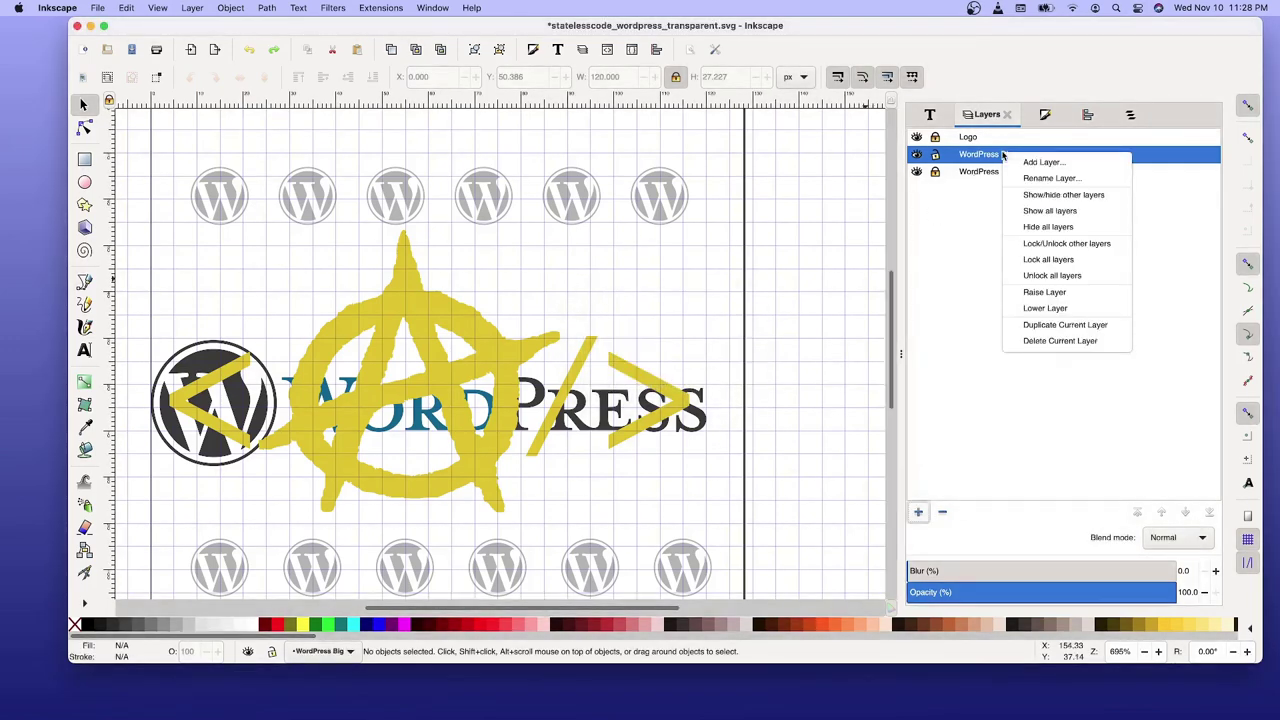
click(1045, 292)
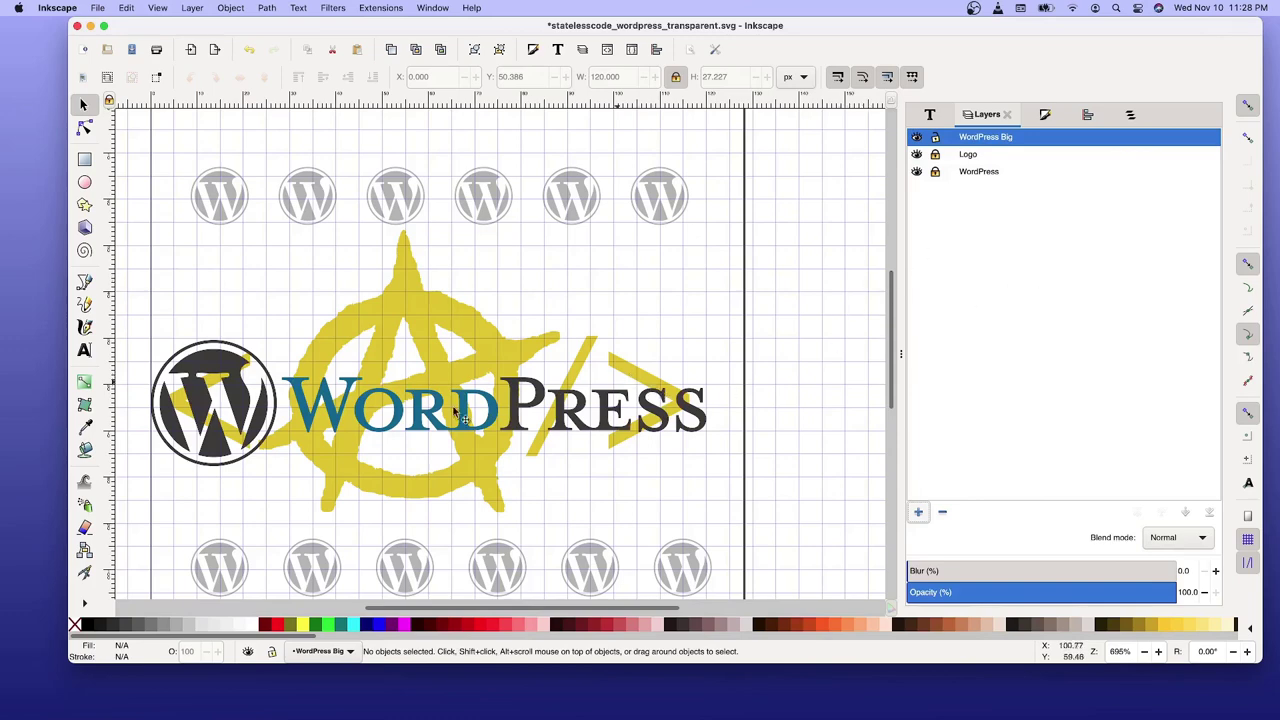
Set the WordPress Big layer's opacity to 25% so the wordmark turns faint.
click(236, 390)
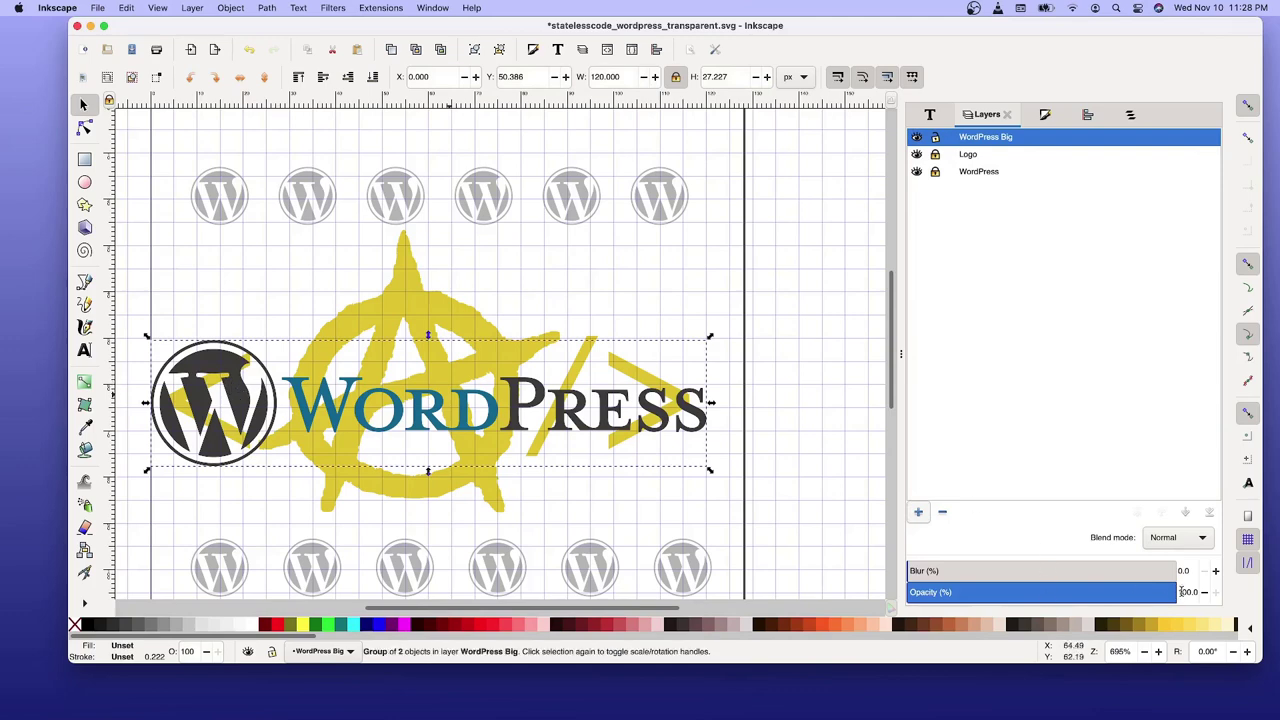
triple_click(1186, 593)
text(25)
key(Return)
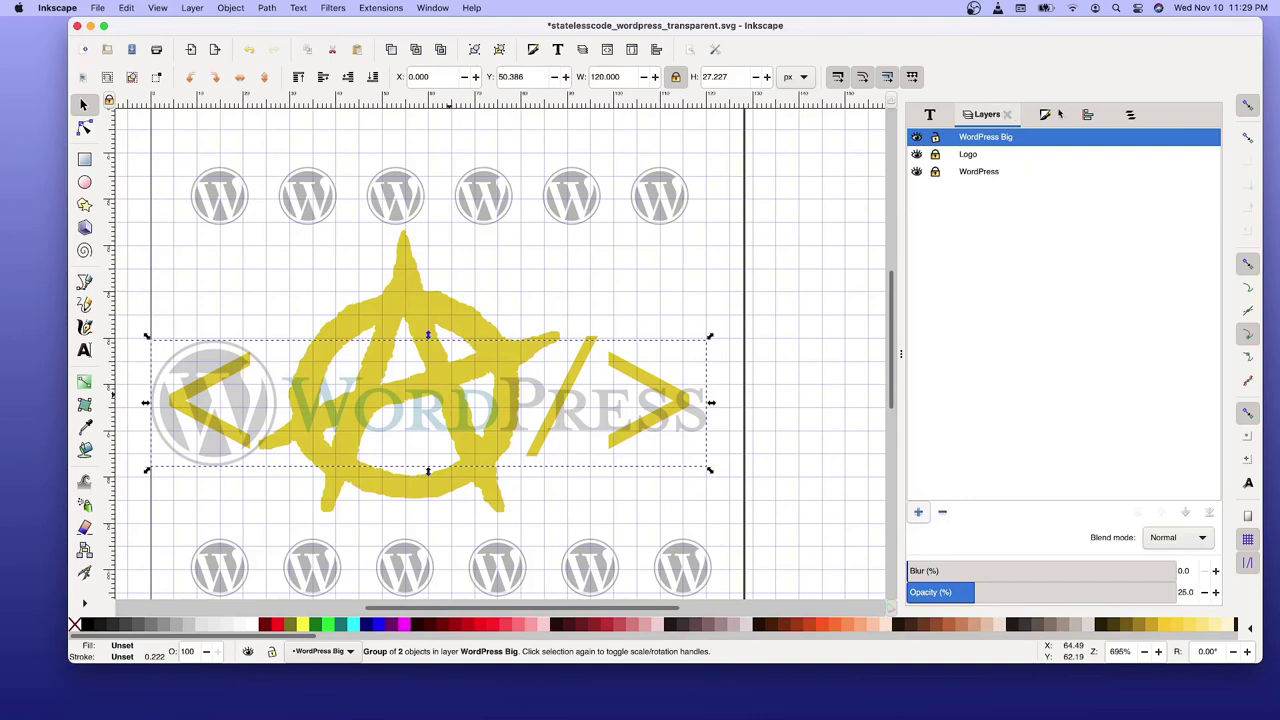
click(1090, 115)
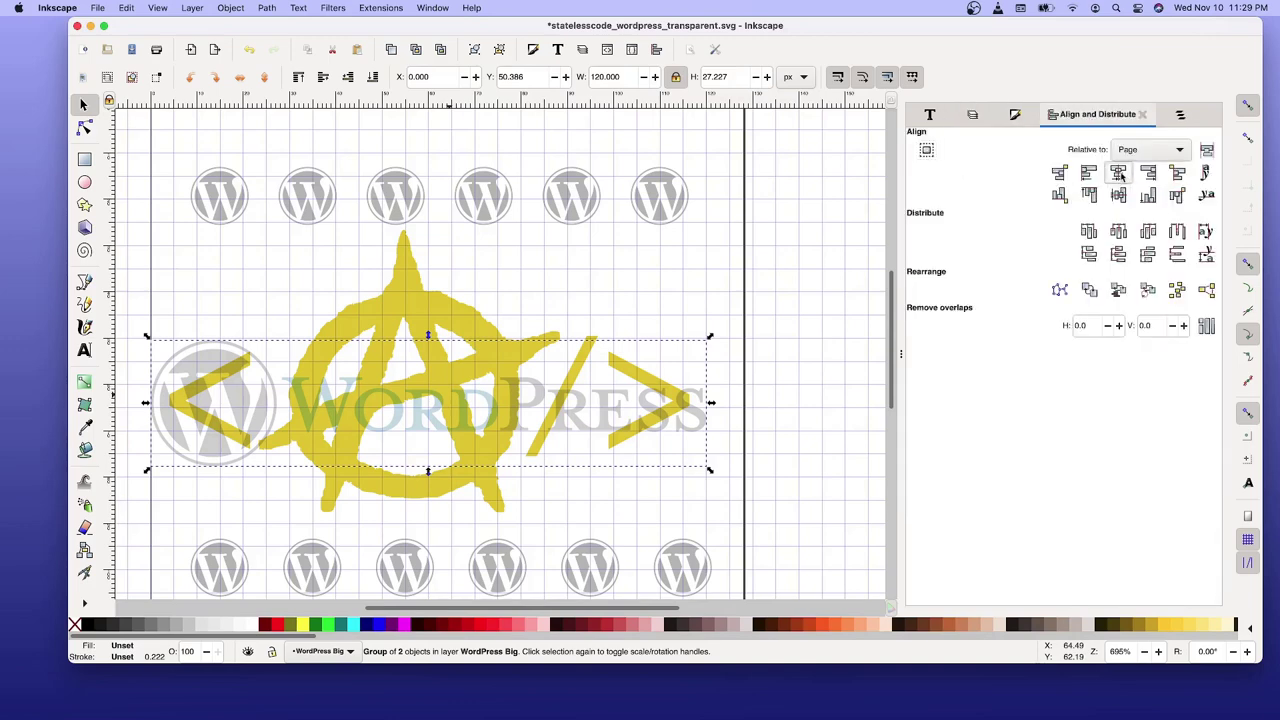
Centre the faint wordmark on the page's vertical axis.
click(1119, 173)
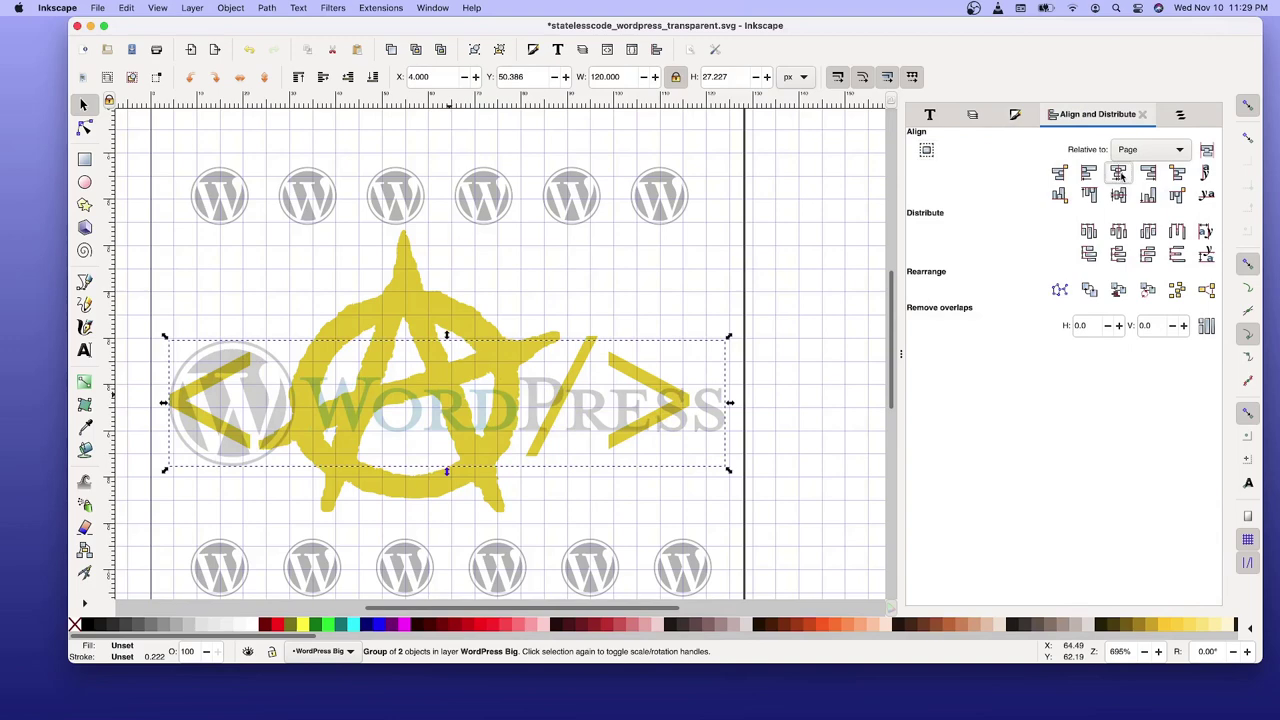
scroll(826, 396, down, 3)
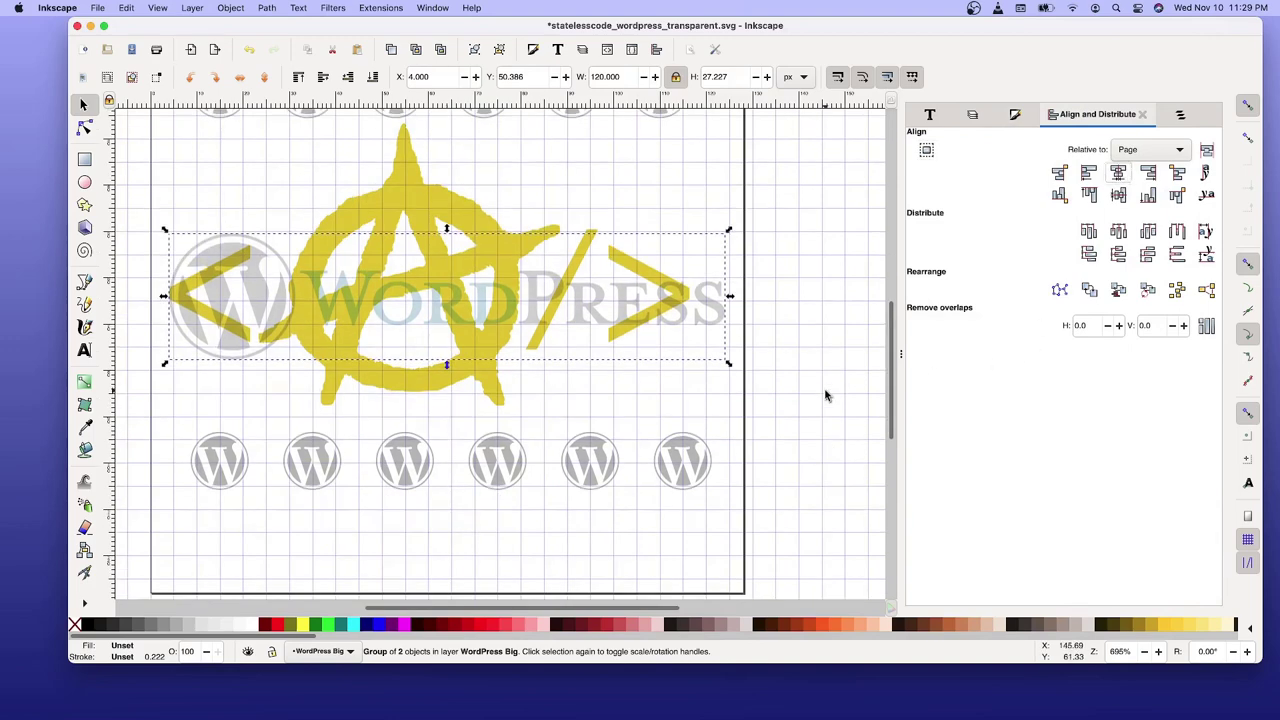
scroll(826, 396, up, 4)
scroll(826, 396, down, 3)
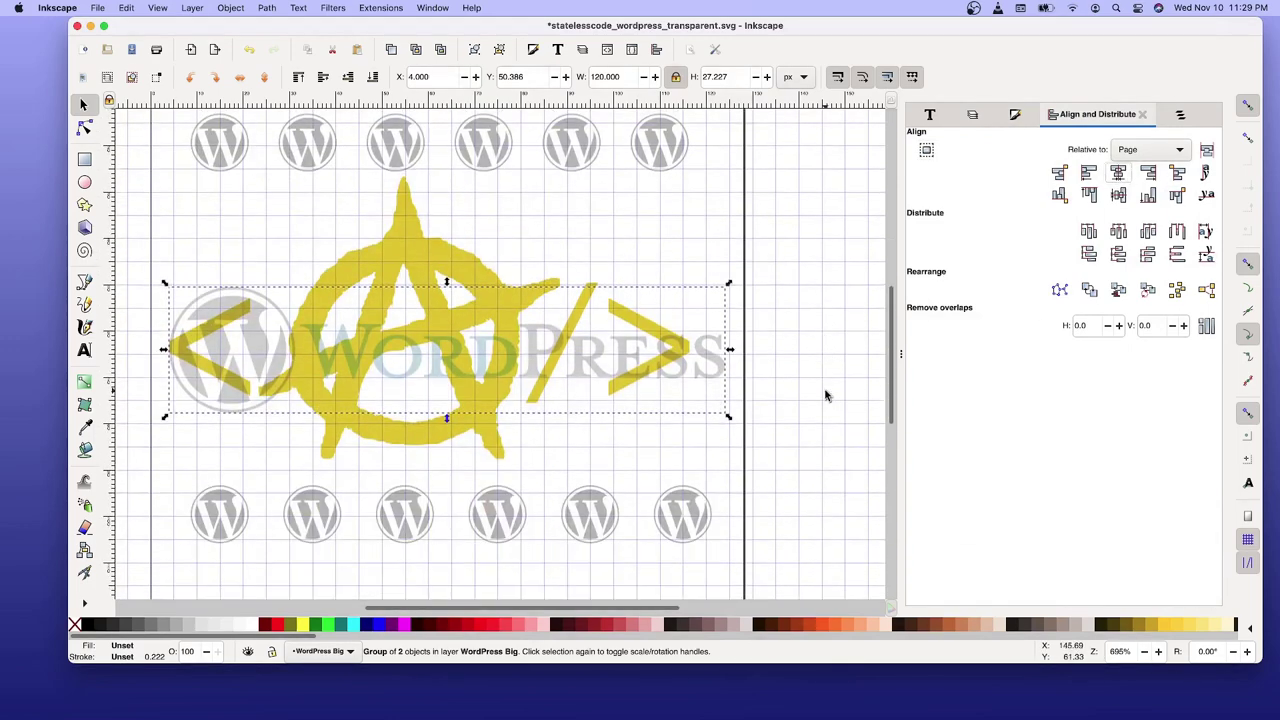
scroll(826, 396, up, 2)
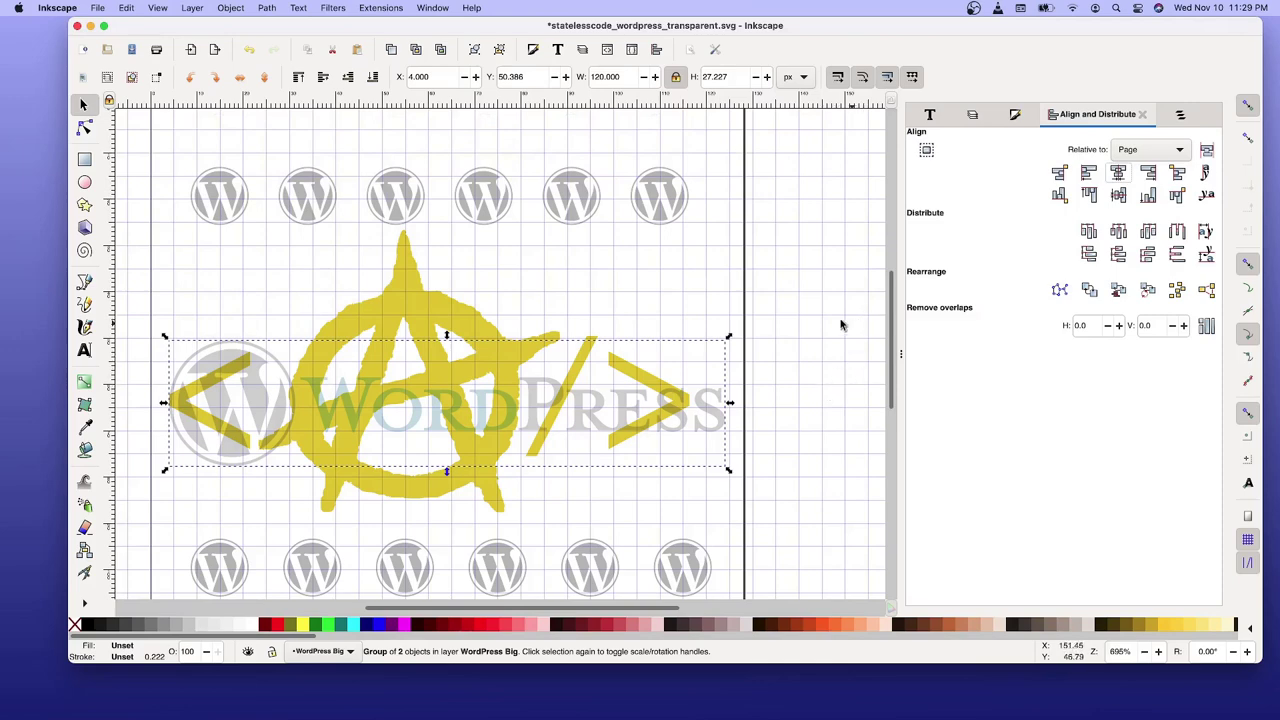
click(972, 116)
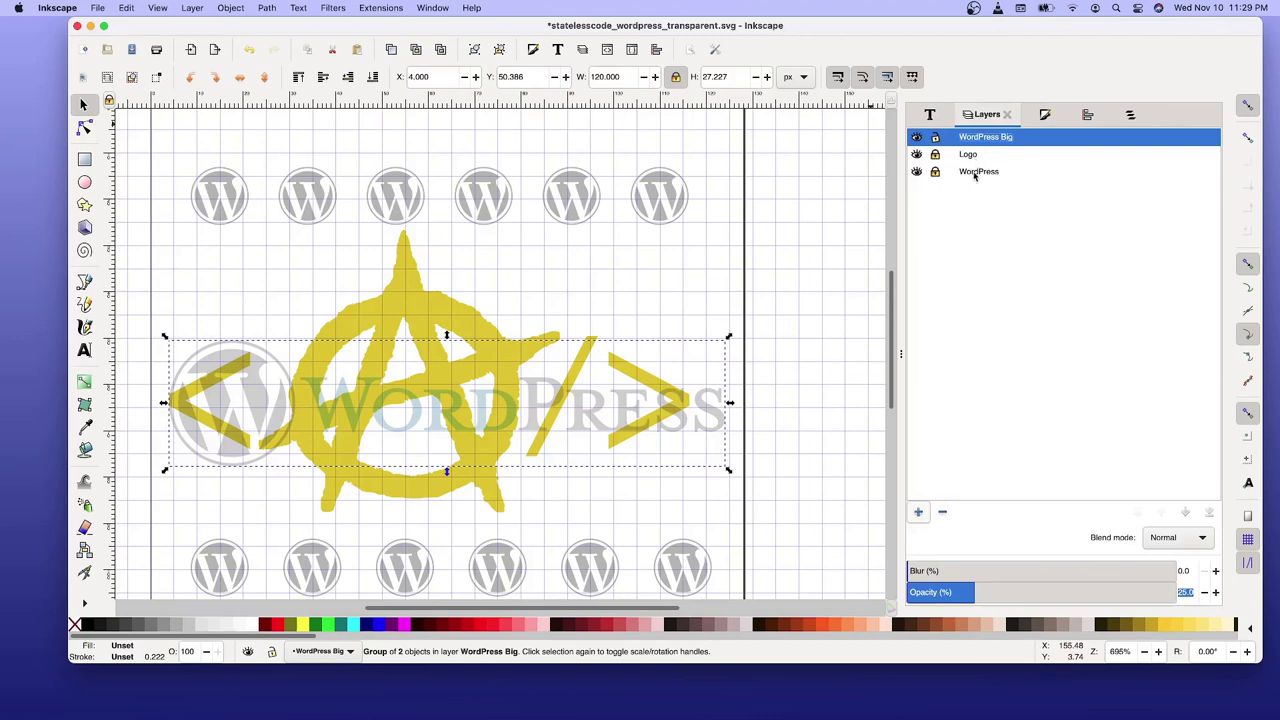
Unlock the WordPress layer and shift-select the top row of WordPress icons.
click(975, 174)
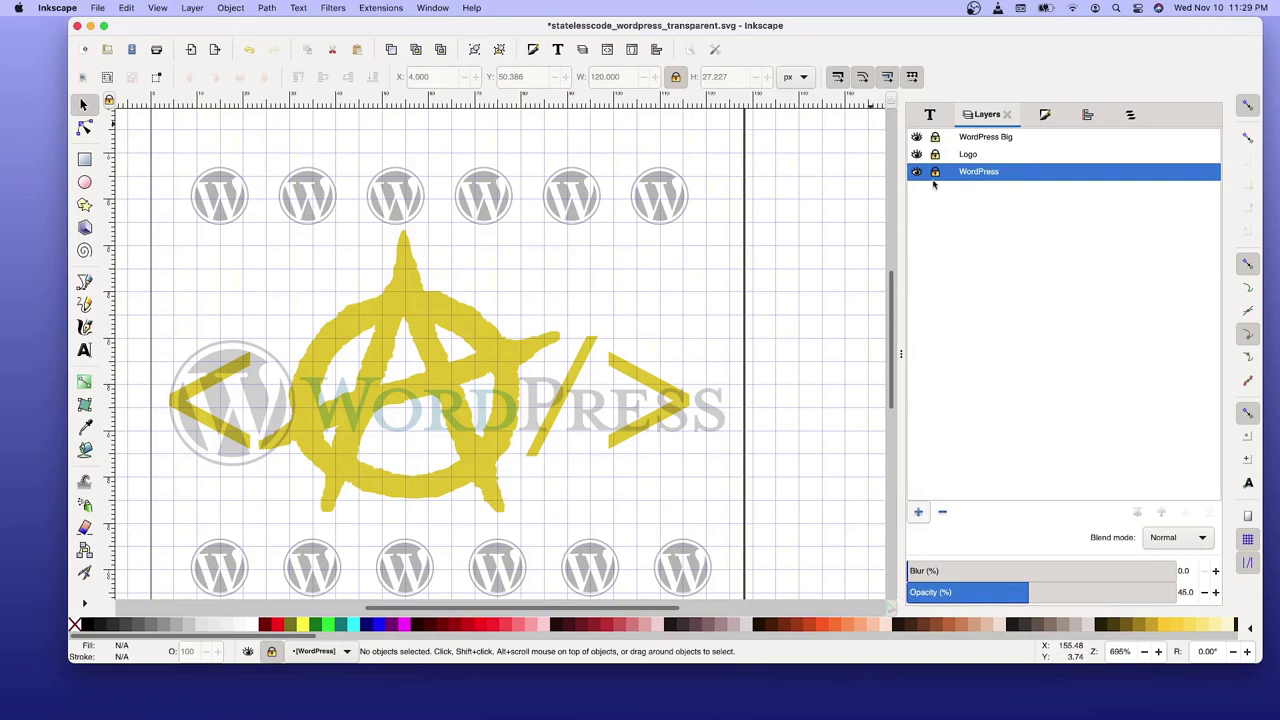
click(935, 172)
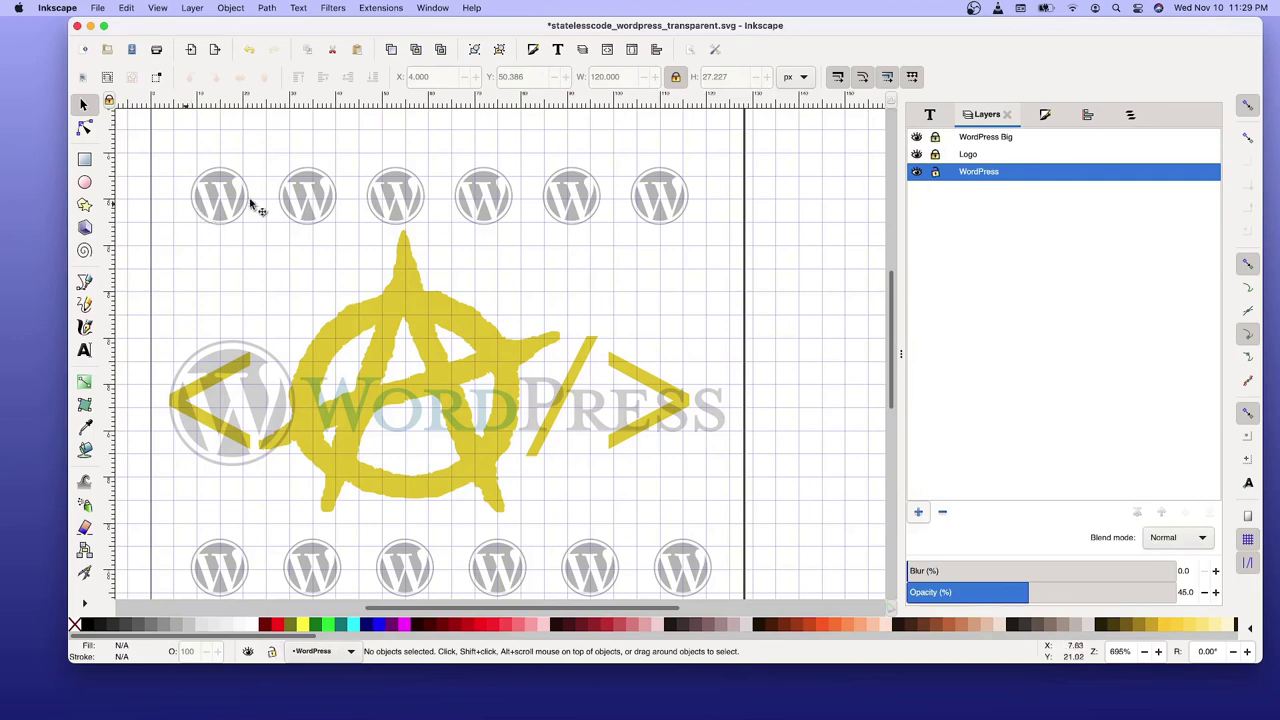
click(226, 208)
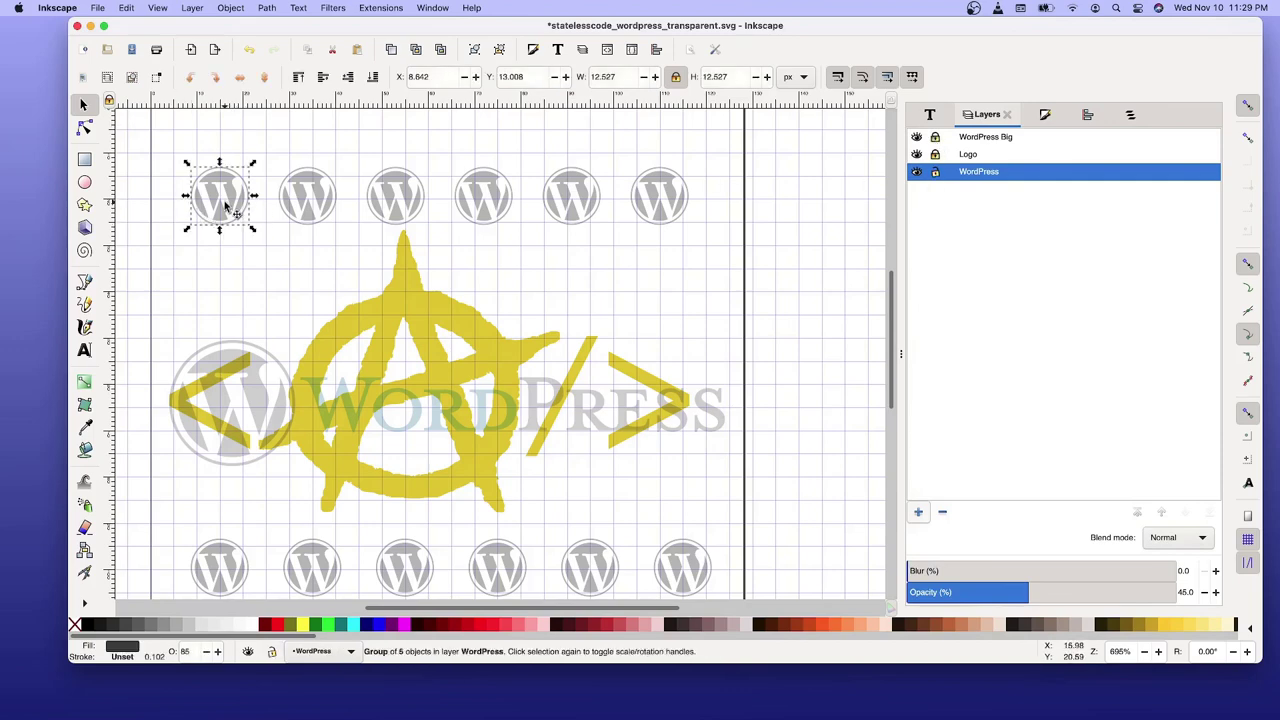
click(320, 206)
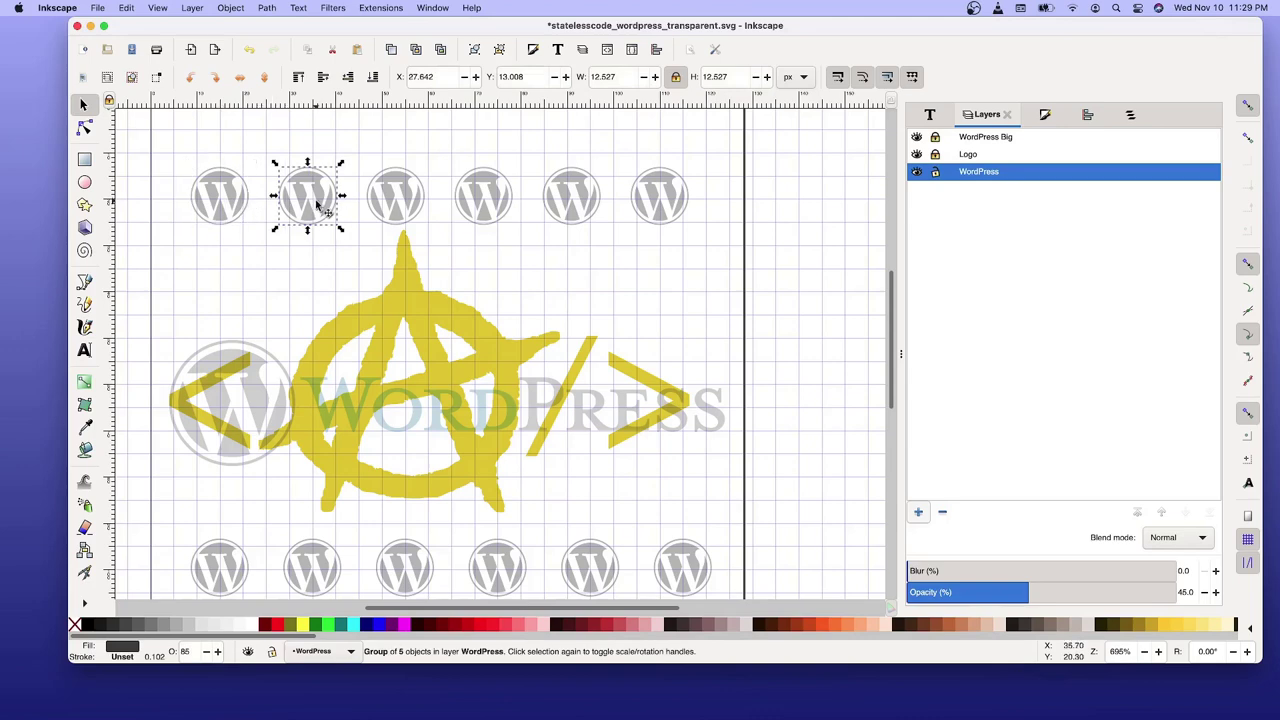
click(220, 203)
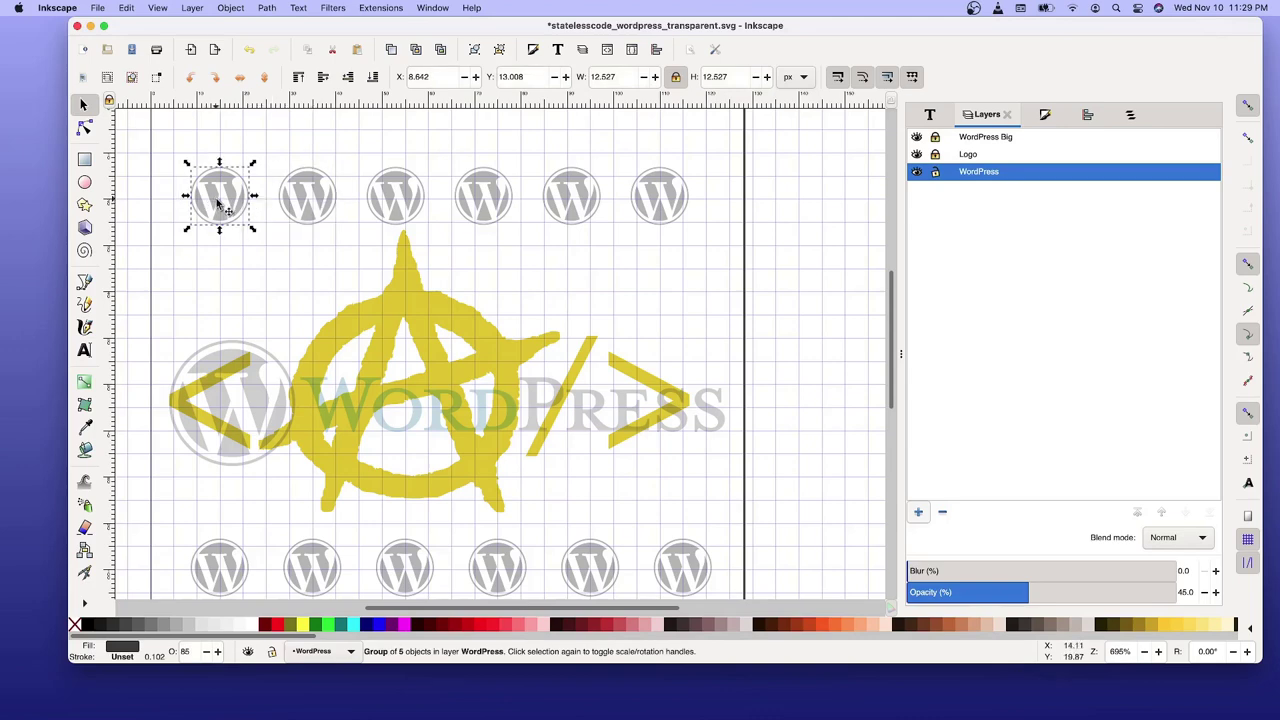
shift+click(300, 203)
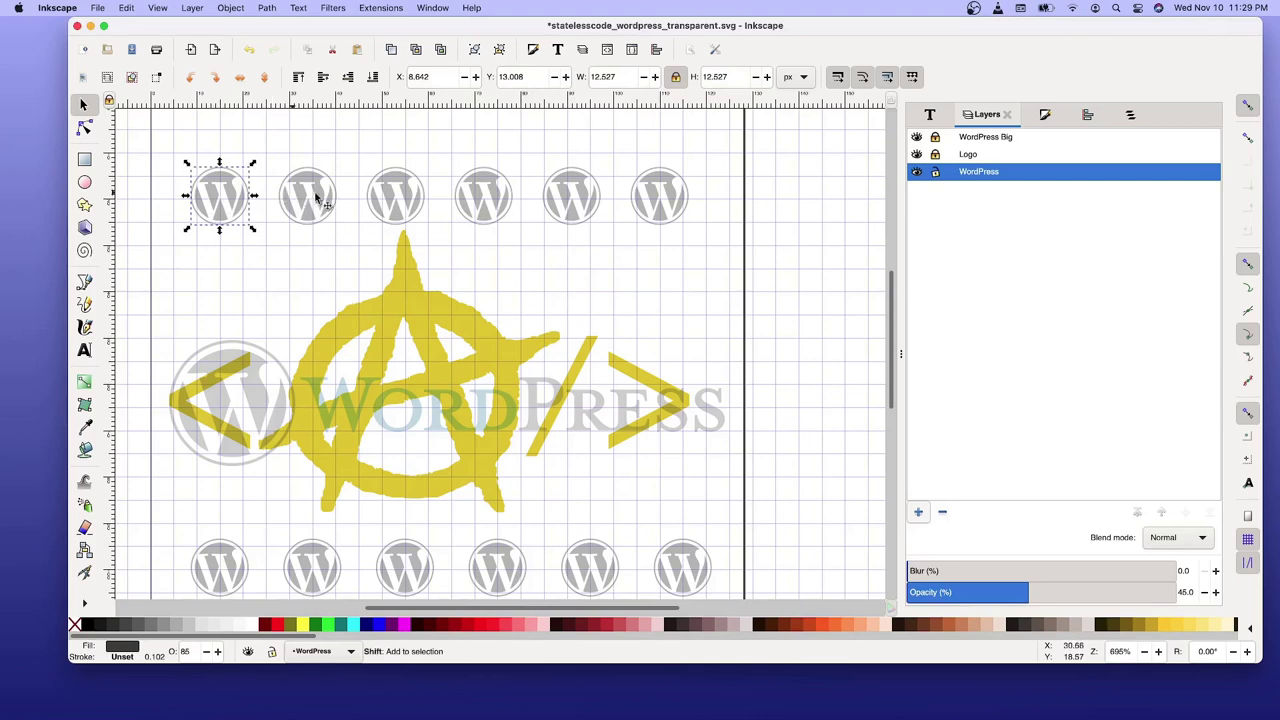
shift+click(399, 204)
shift+click(477, 207)
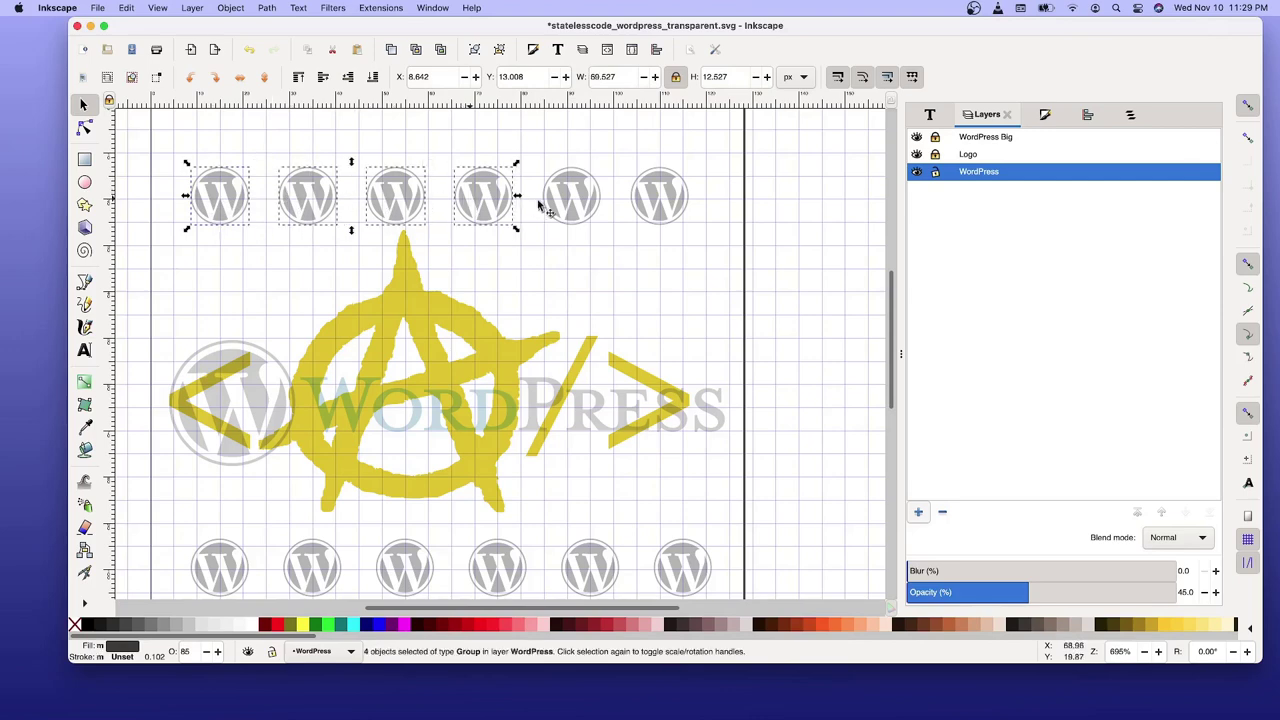
shift+click(570, 207)
shift+click(658, 205)
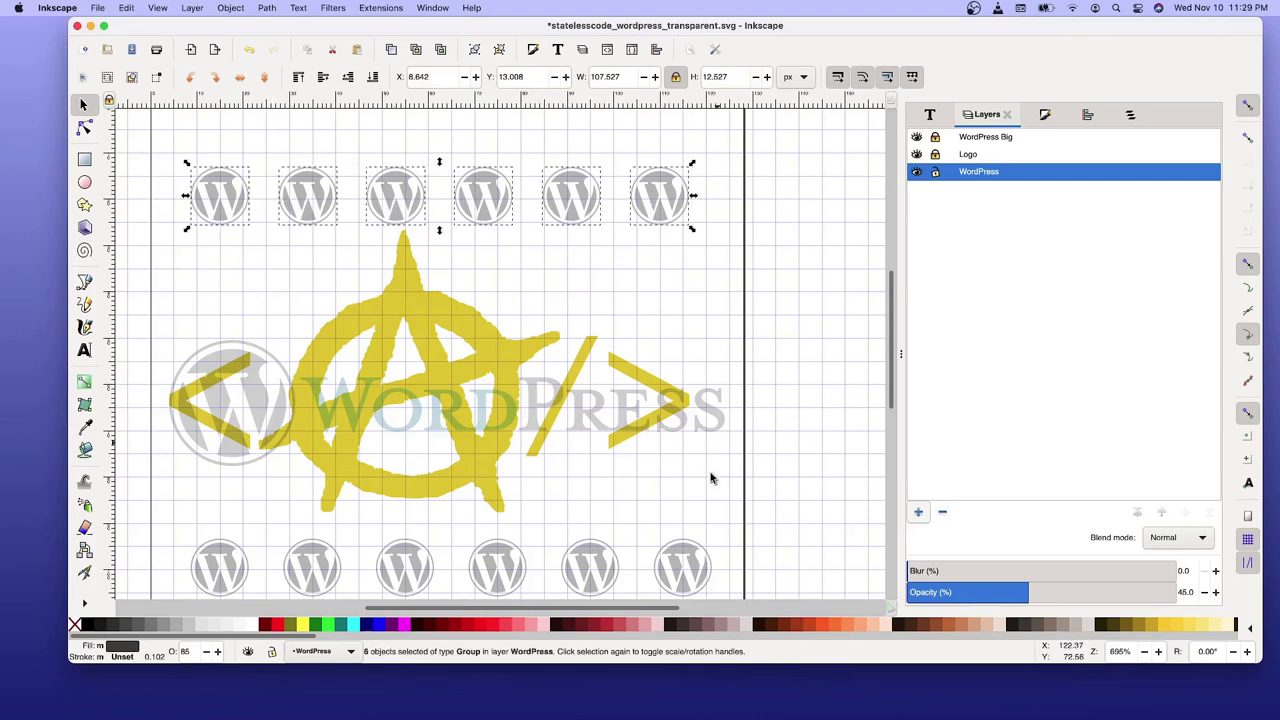
Add the bottom-row WordPress icons to the selection.
shift+click(697, 565)
shift+click(606, 585)
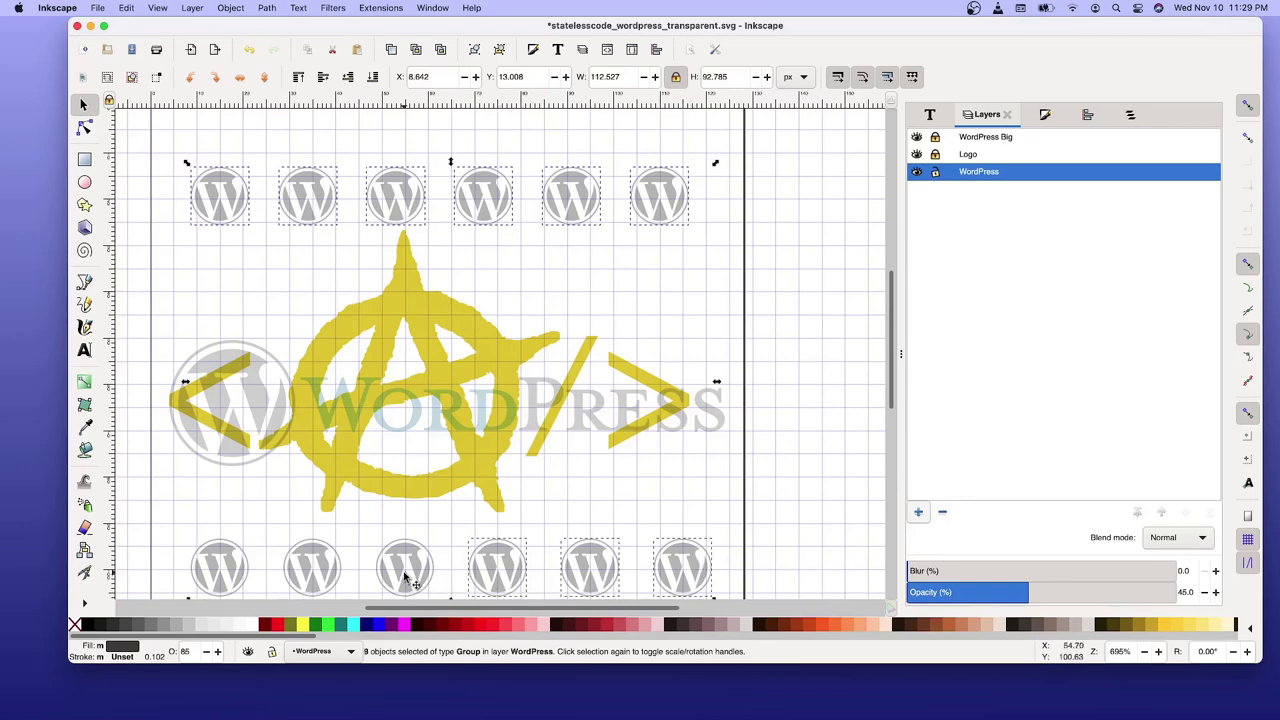
shift+click(410, 578)
shift+click(316, 578)
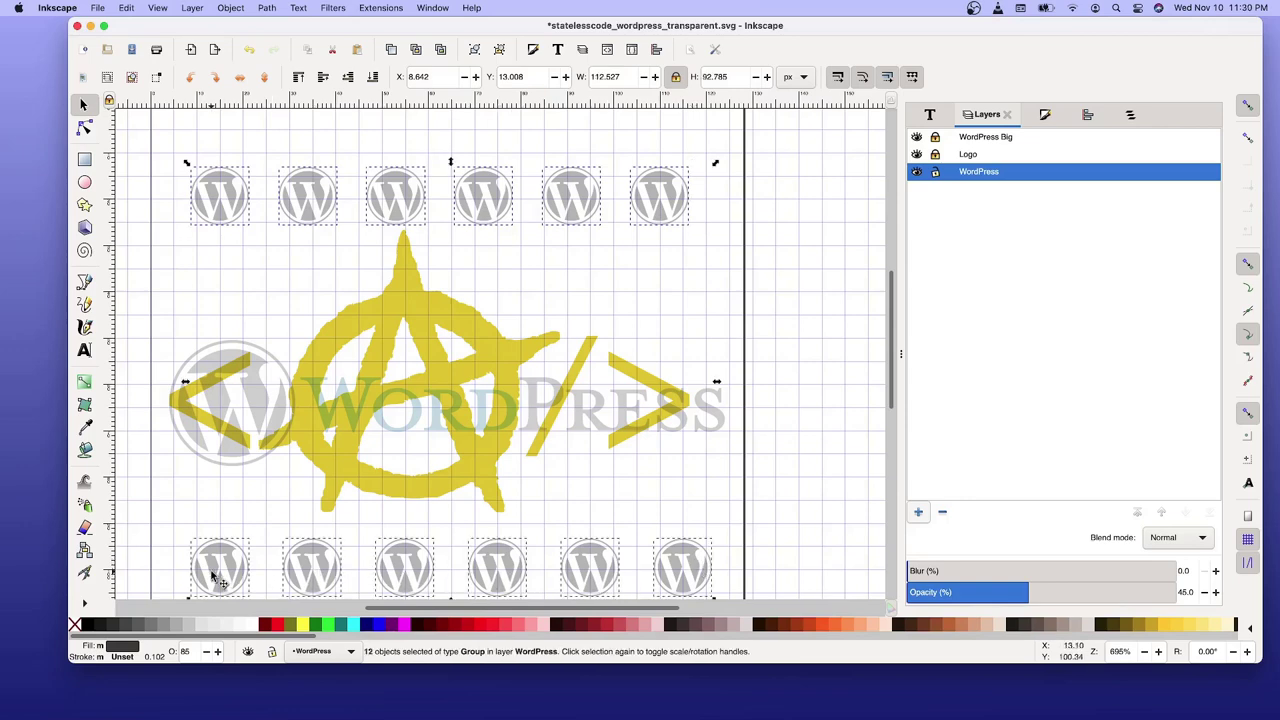
Set the WordPress layer opacity to 85%.
double_click(1182, 592)
text(8)
key(Return)
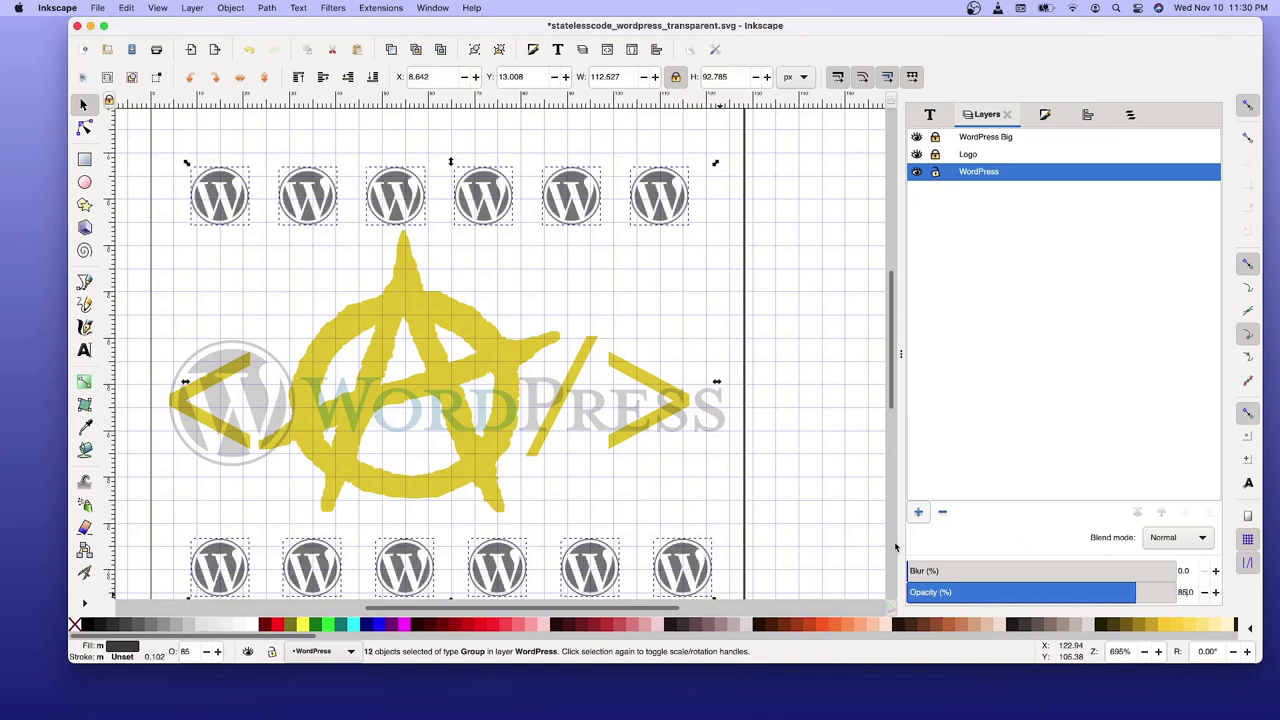
scroll(782, 440, down, 1)
scroll(782, 440, up, 1)
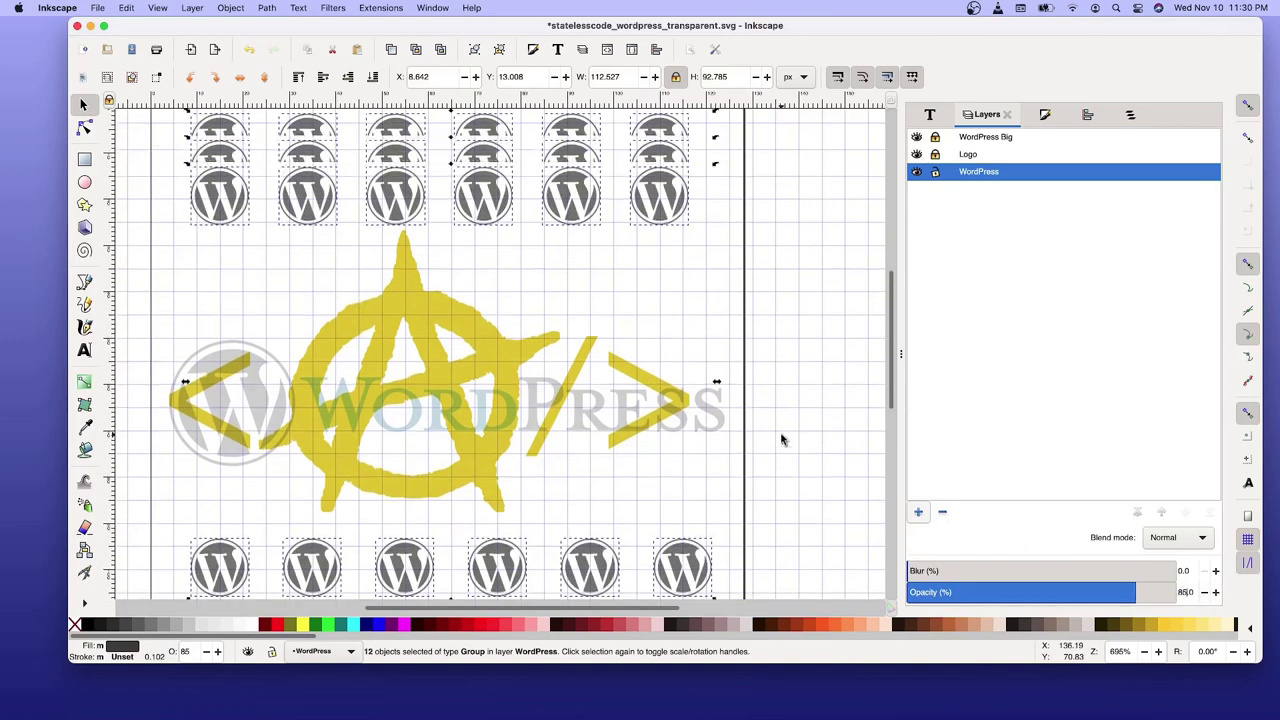
scroll(782, 440, down, 1)
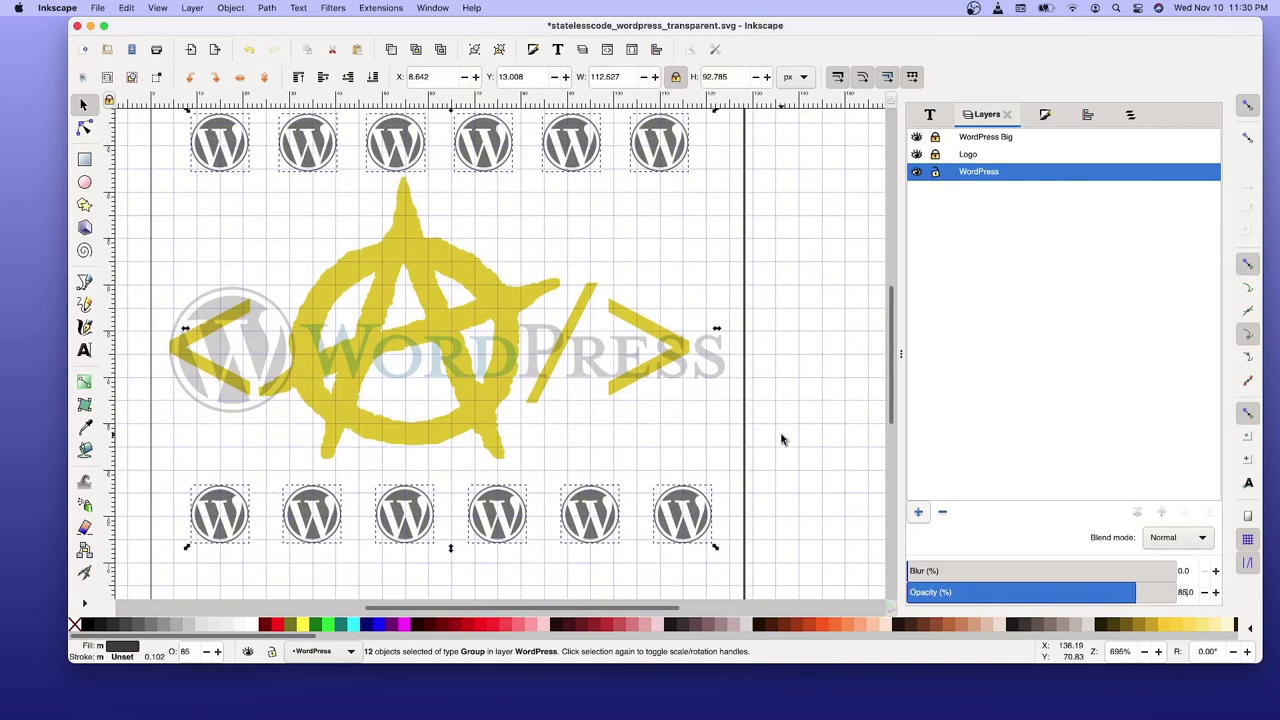
scroll(782, 440, up, 1)
scroll(782, 440, down, 2)
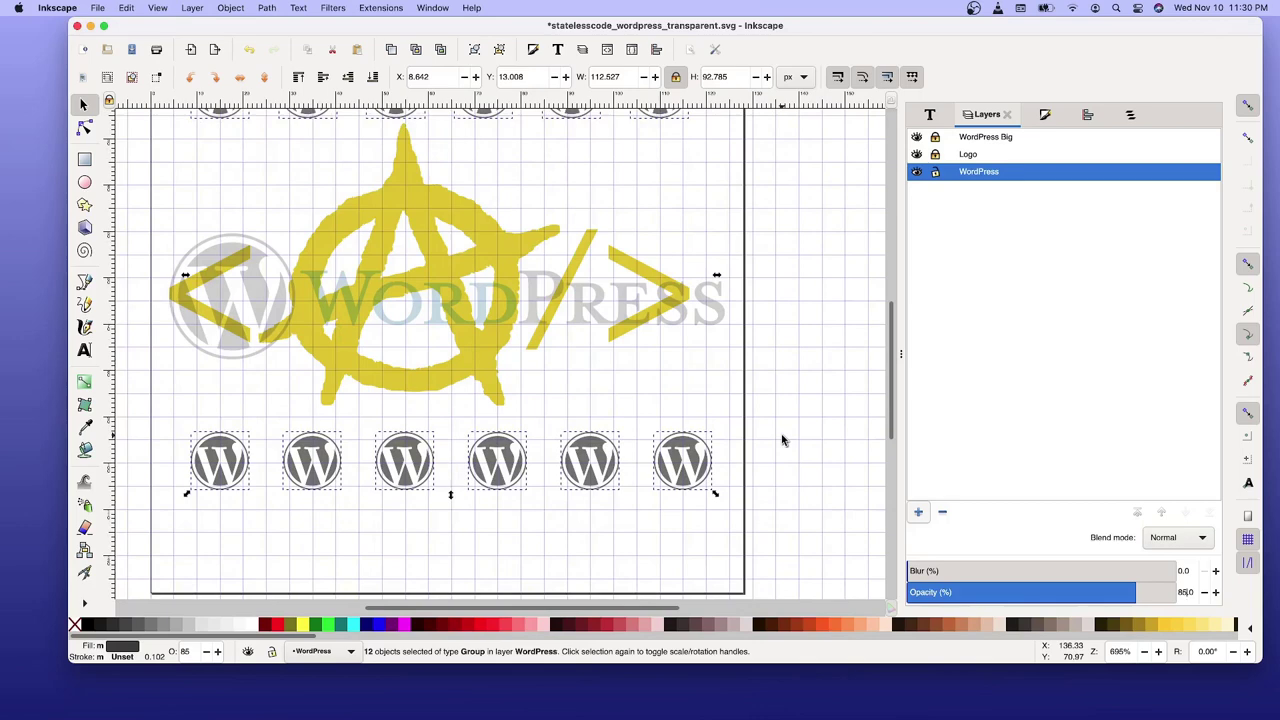
scroll(782, 440, up, 3)
scroll(782, 440, down, 2)
scroll(782, 440, down, 1)
scroll(462, 366, up, 3)
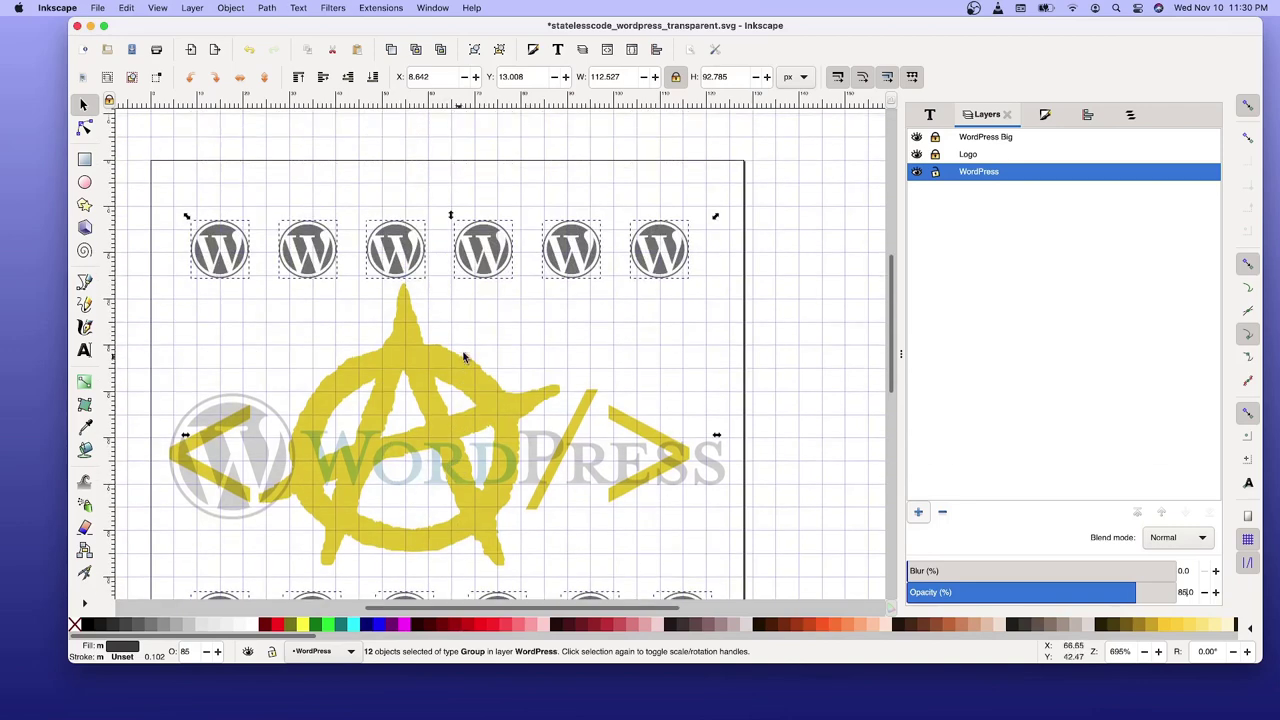
scroll(470, 352, down, 1)
scroll(470, 350, down, 1)
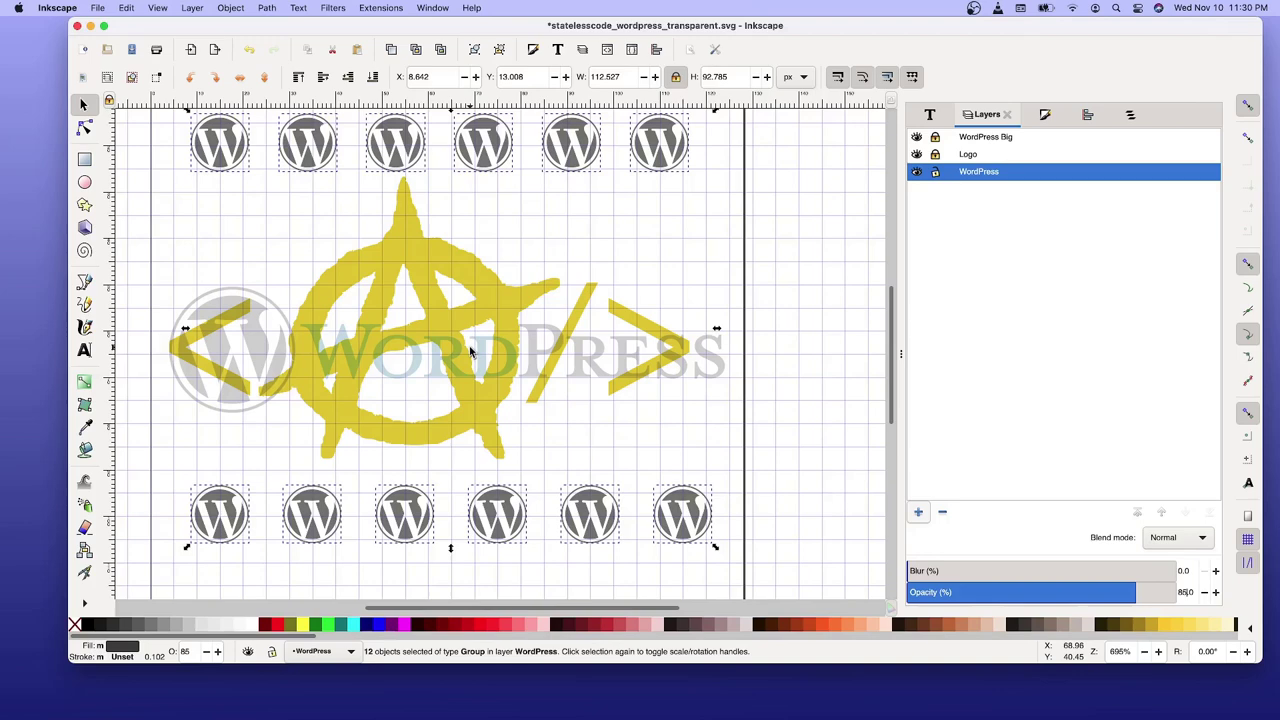
Save the WordPress drawing, cancel the Print dialog, and close the document.
key(ctrl+s)
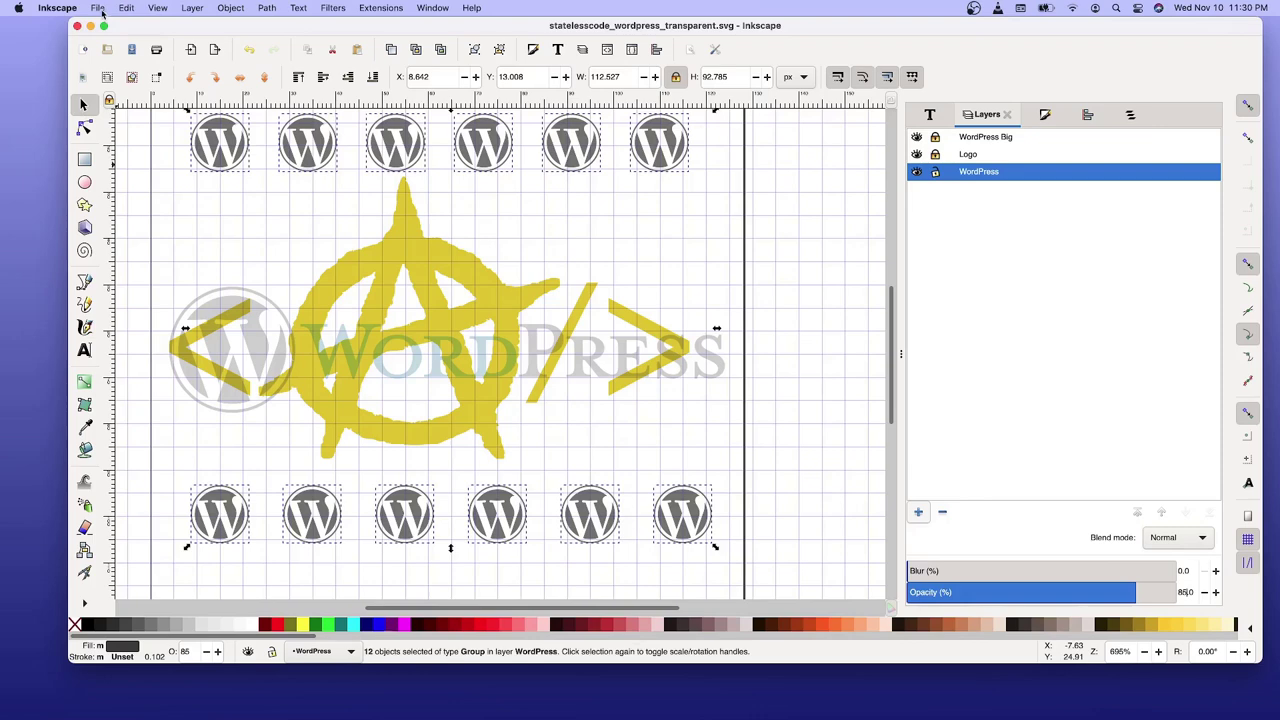
click(155, 50)
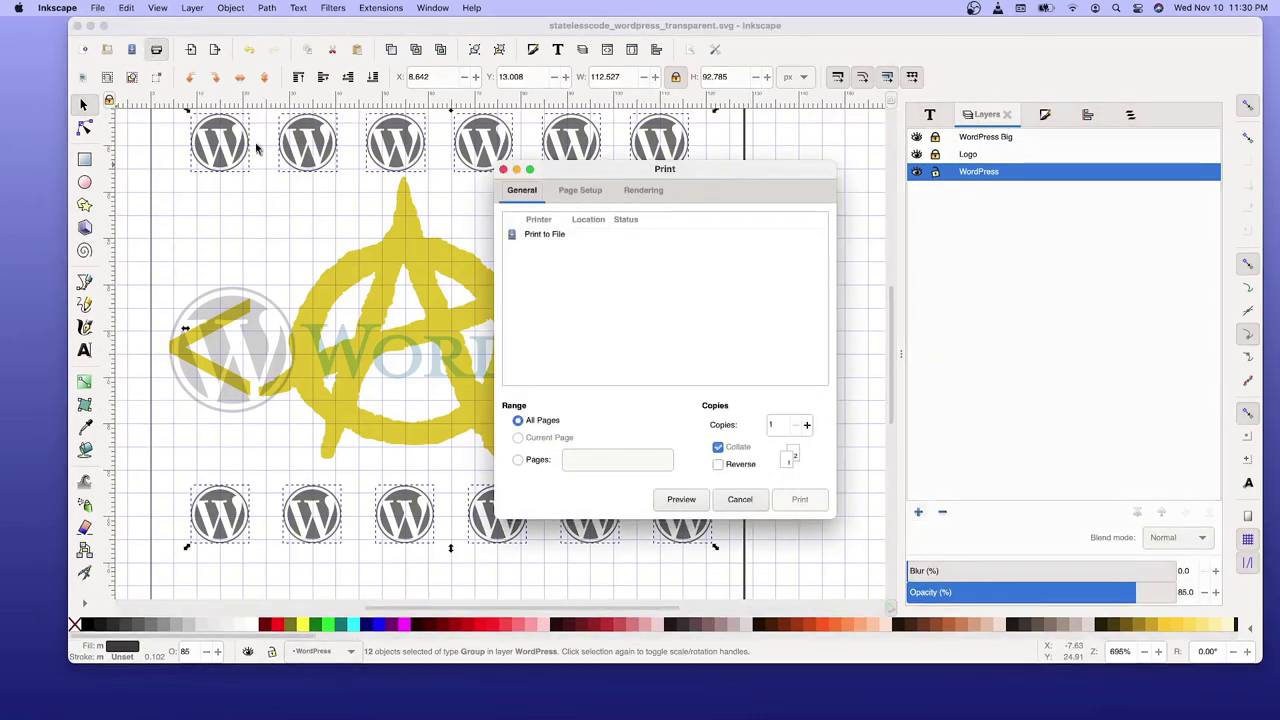
click(740, 499)
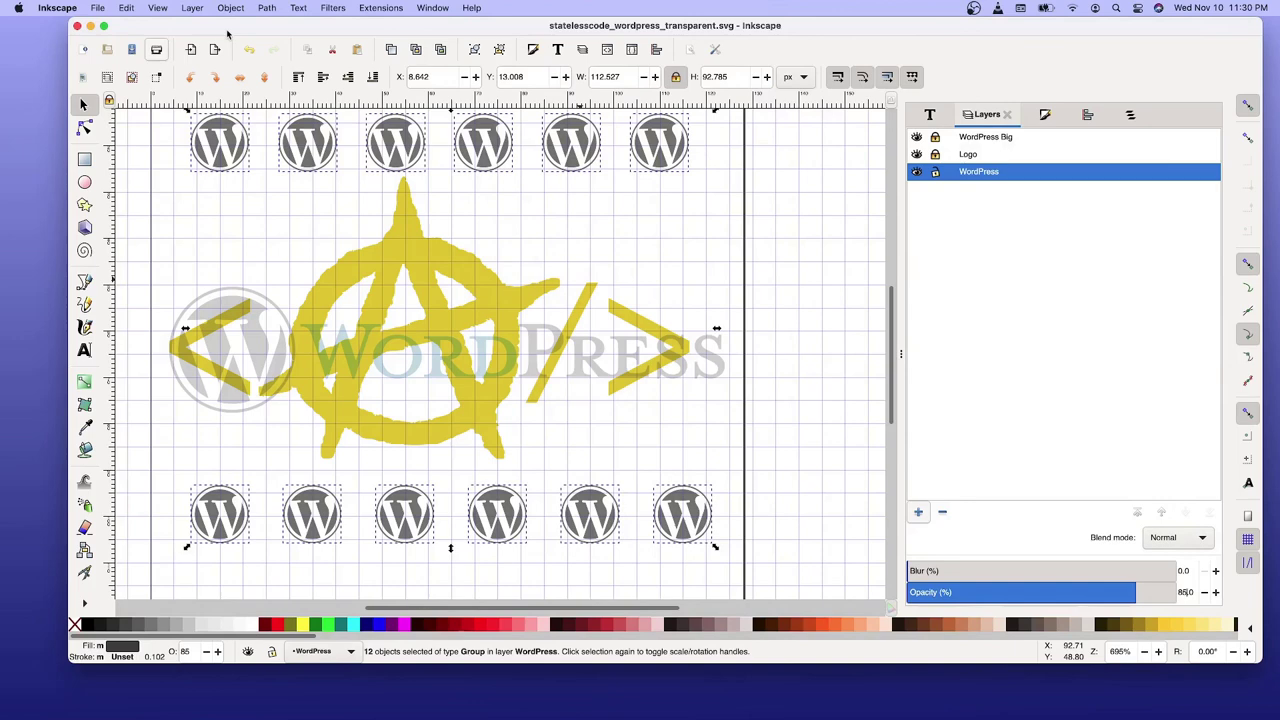
key(ctrl+w)
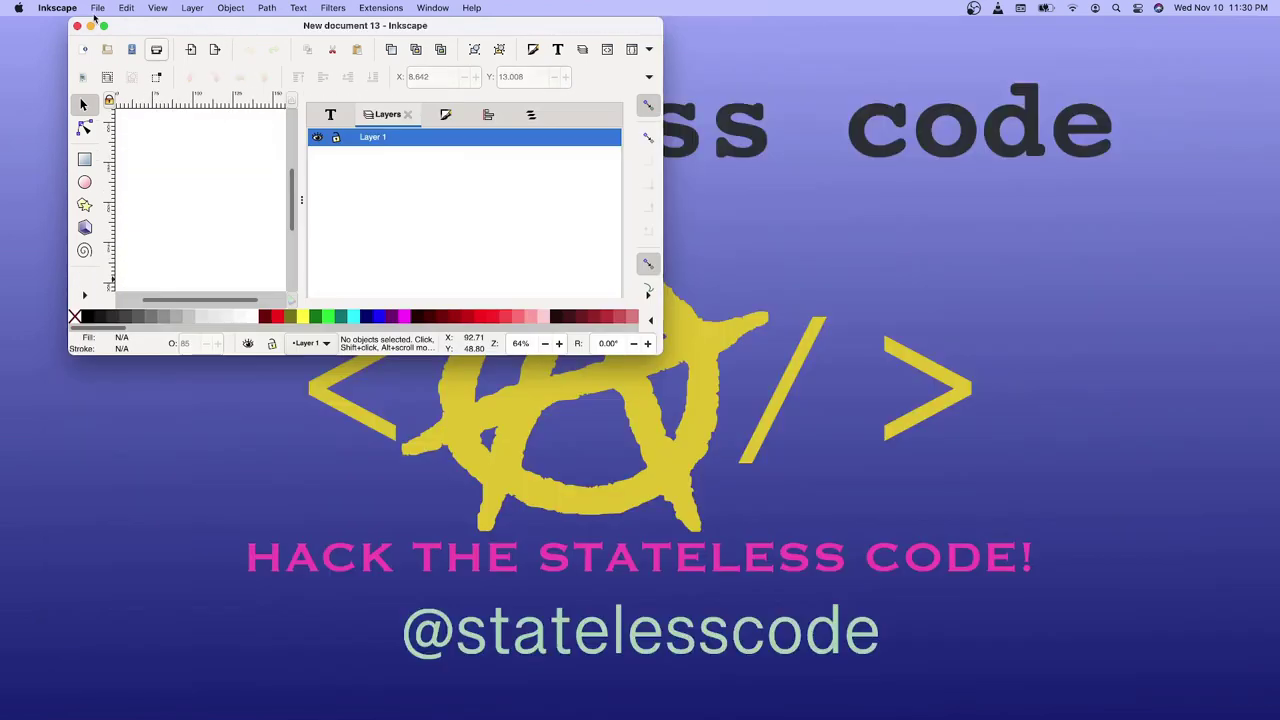
Browse into the Square folder and open stateless_logo_square_inkscape.svg.
click(97, 8)
click(100, 56)
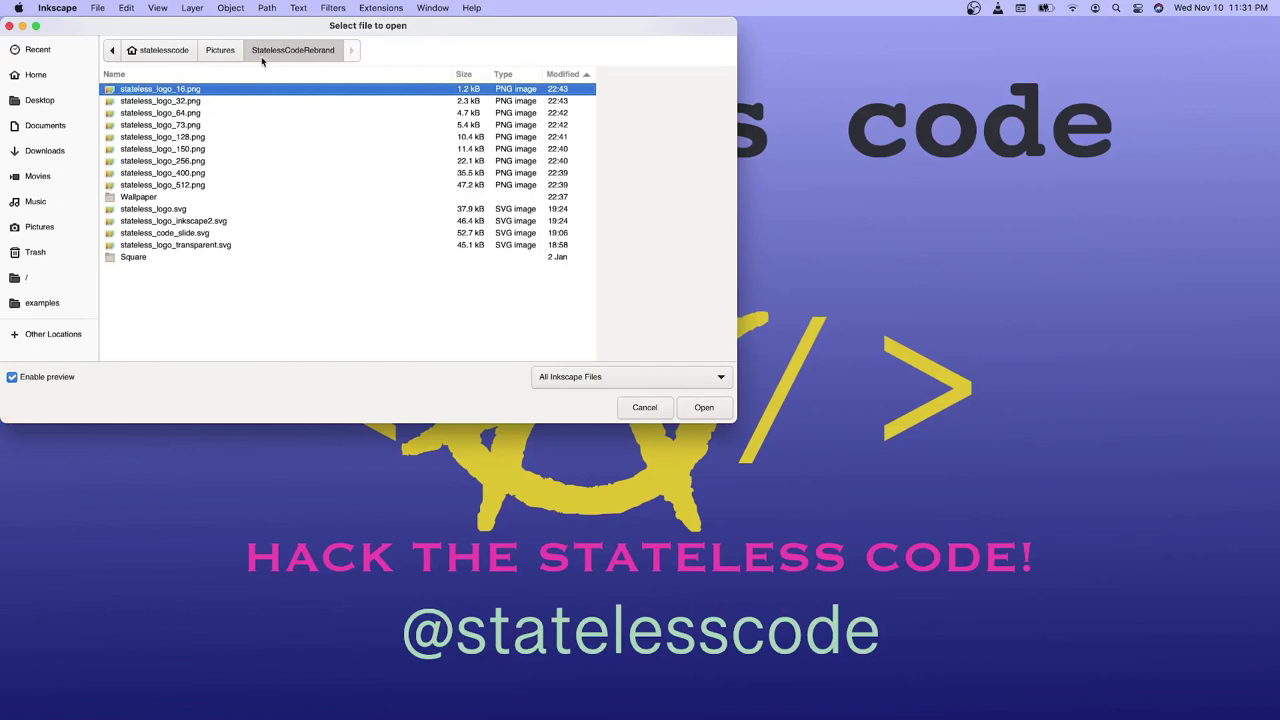
click(163, 210)
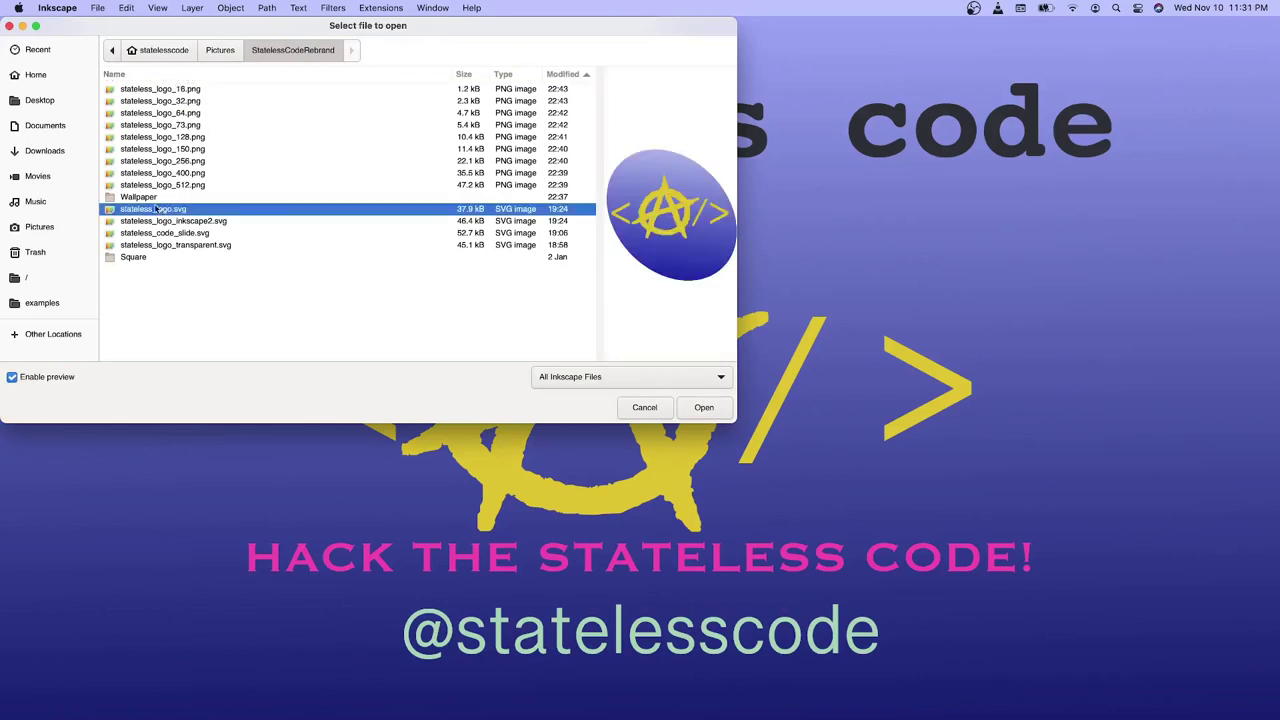
double_click(124, 258)
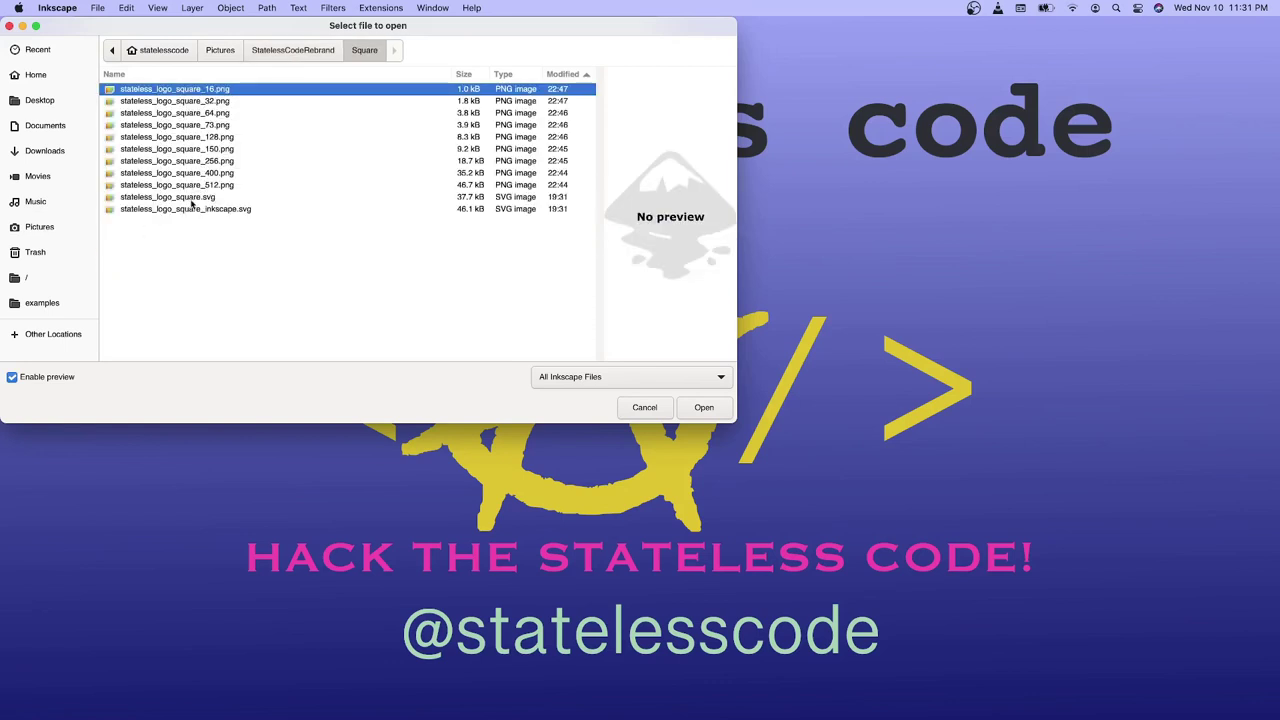
click(190, 198)
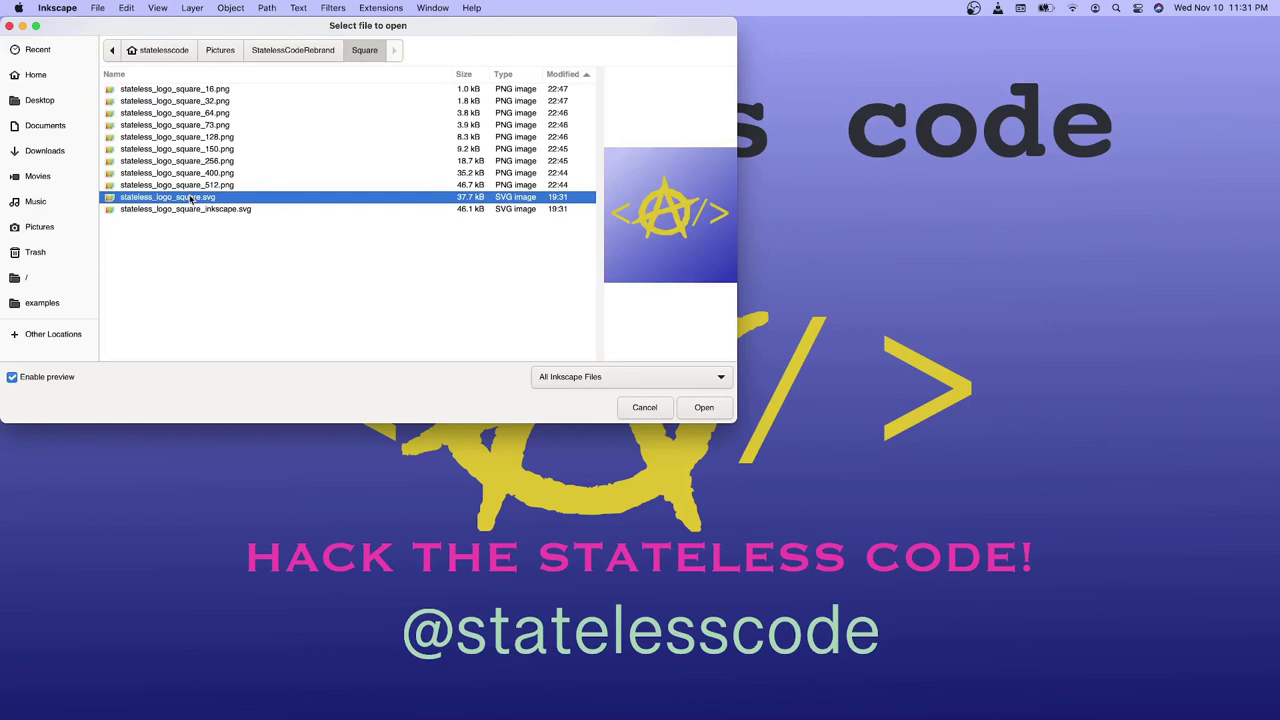
click(194, 209)
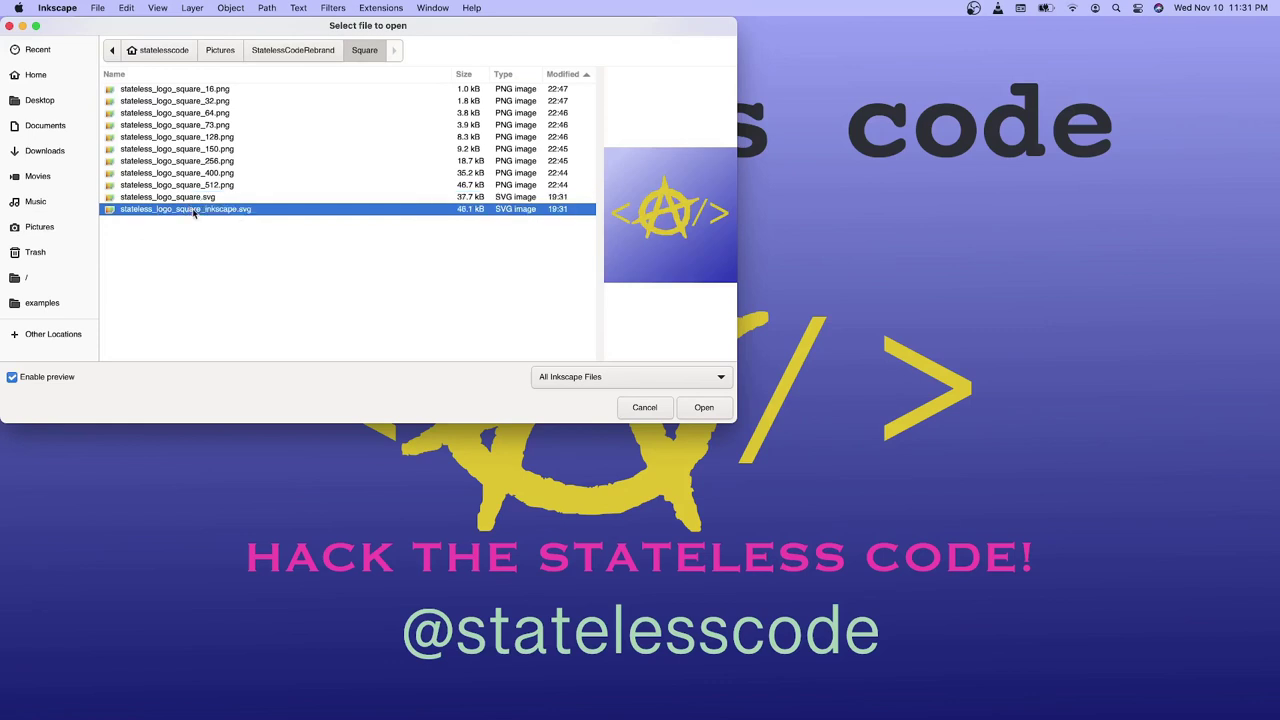
click(703, 408)
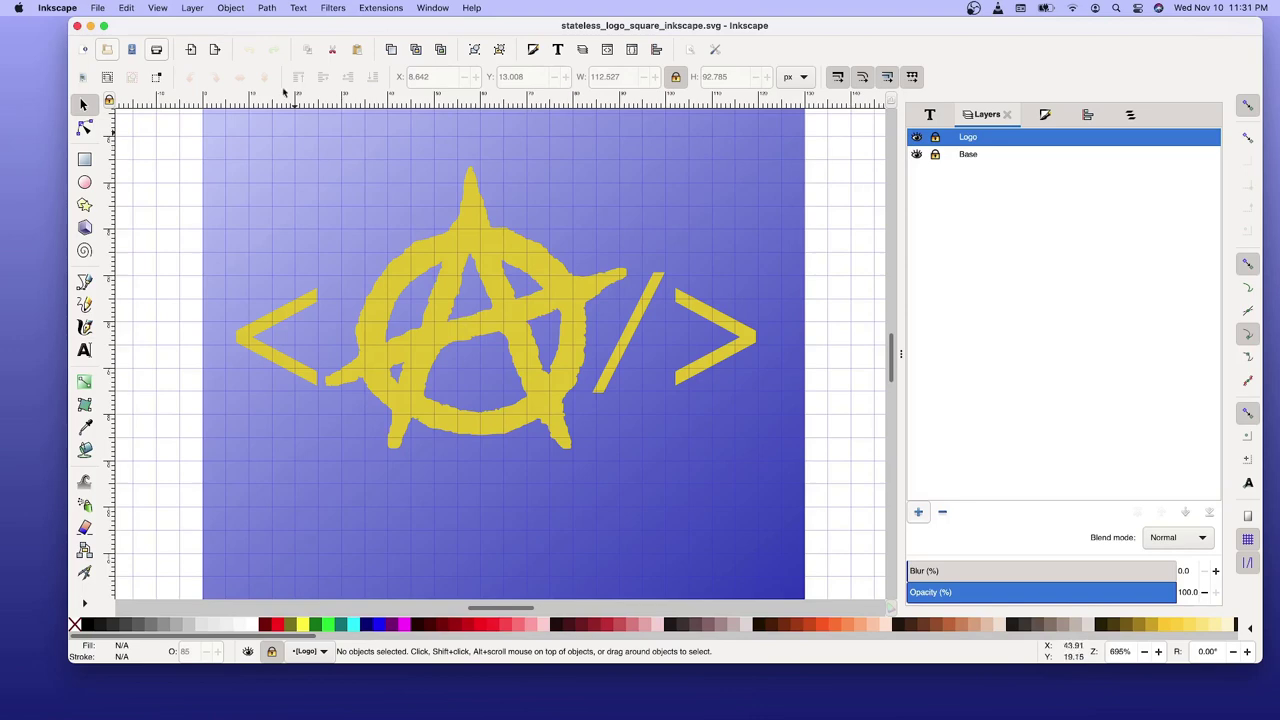
Start Save As and navigate up to the Pictures › WordPress folder.
click(103, 10)
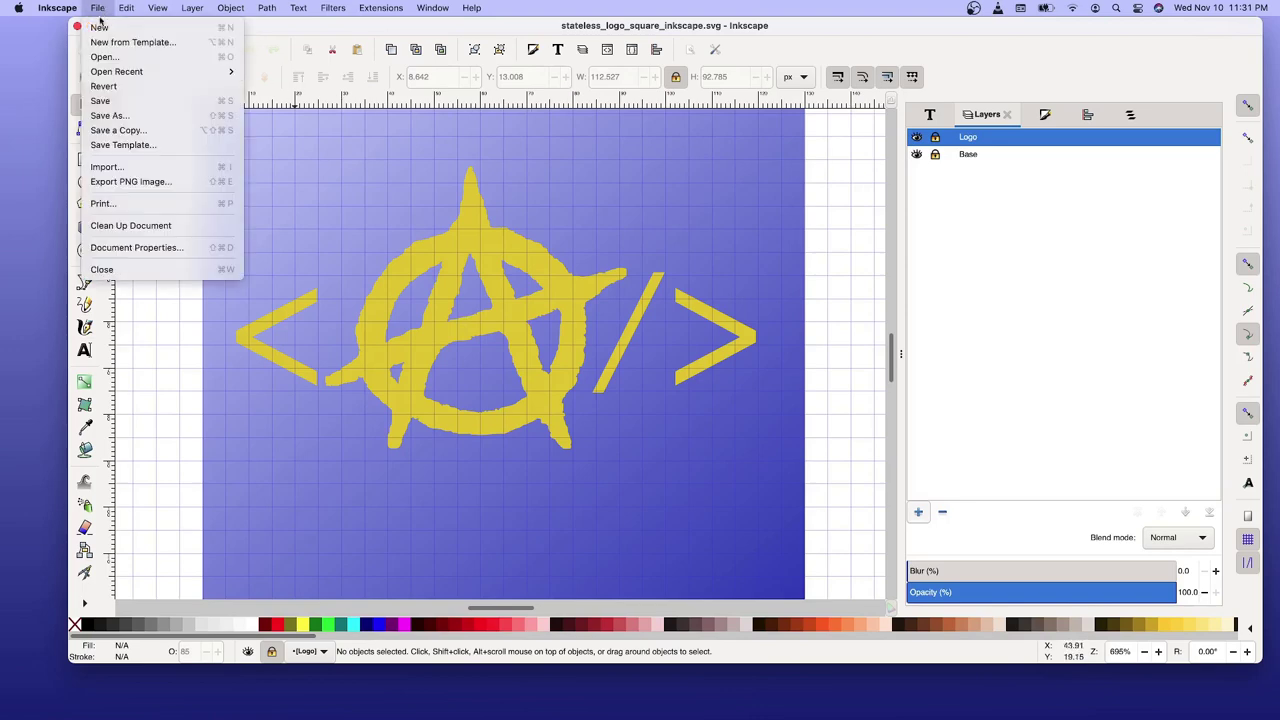
click(117, 115)
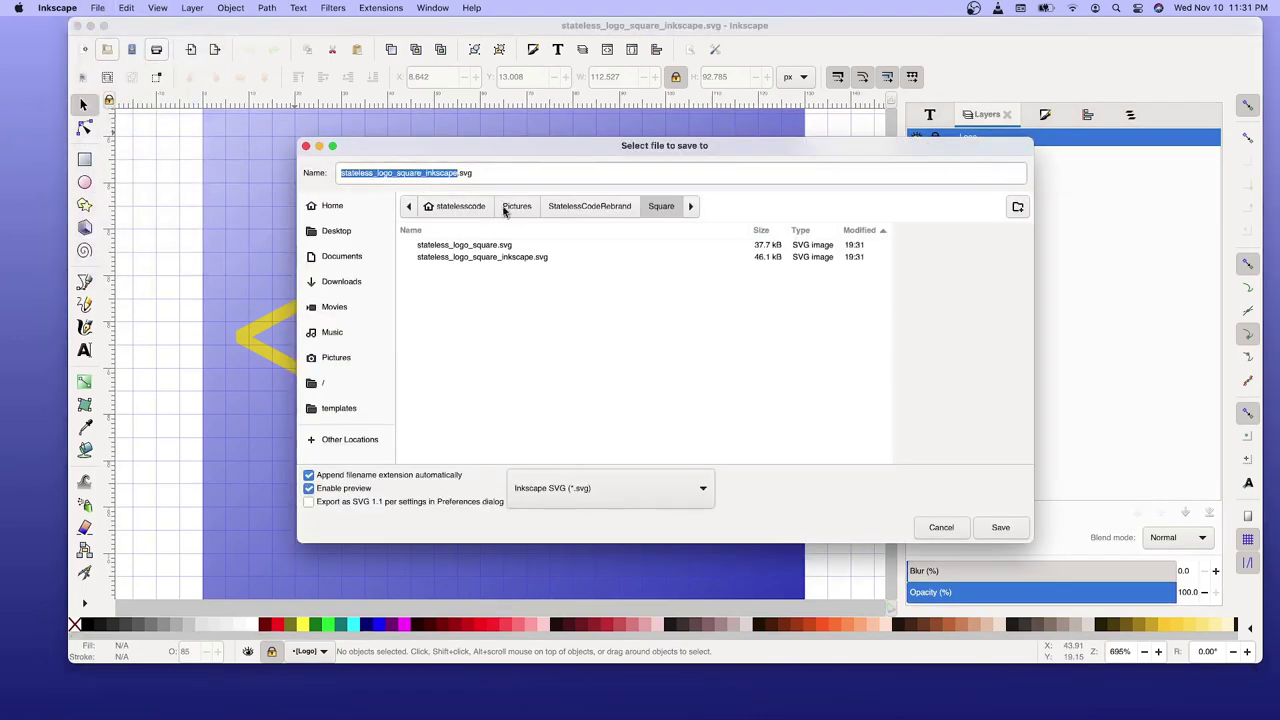
click(565, 207)
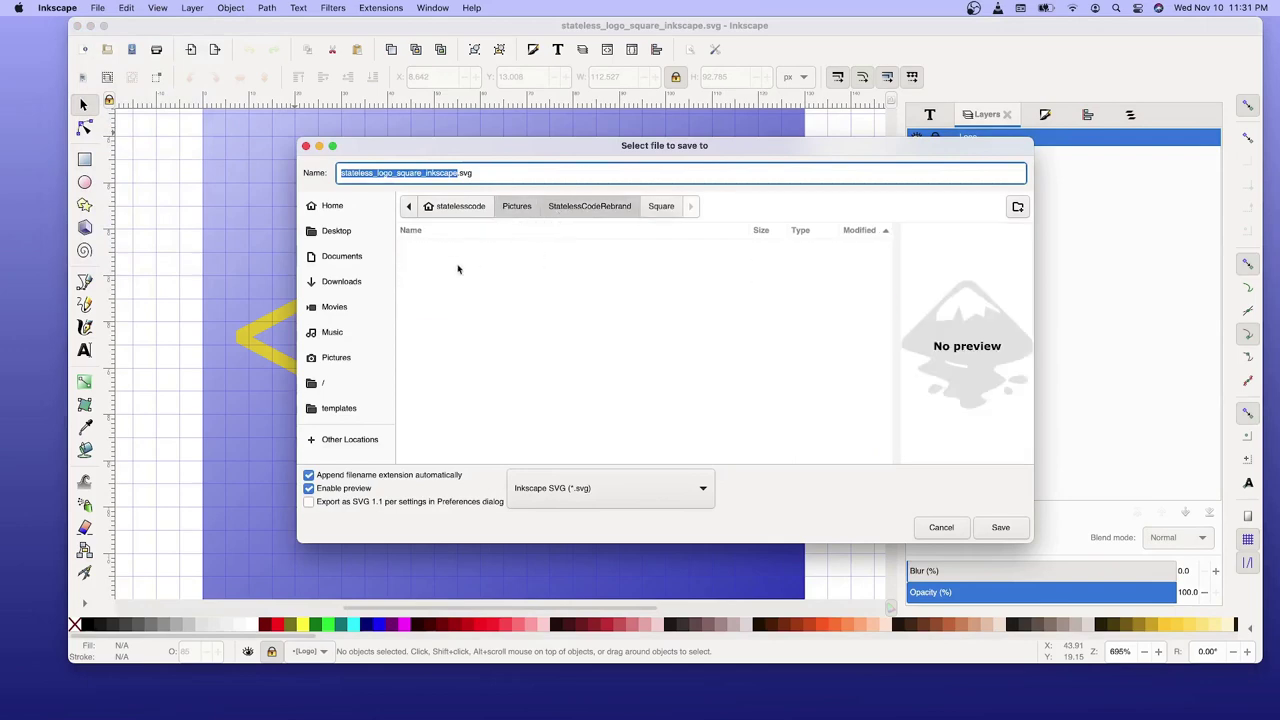
click(516, 206)
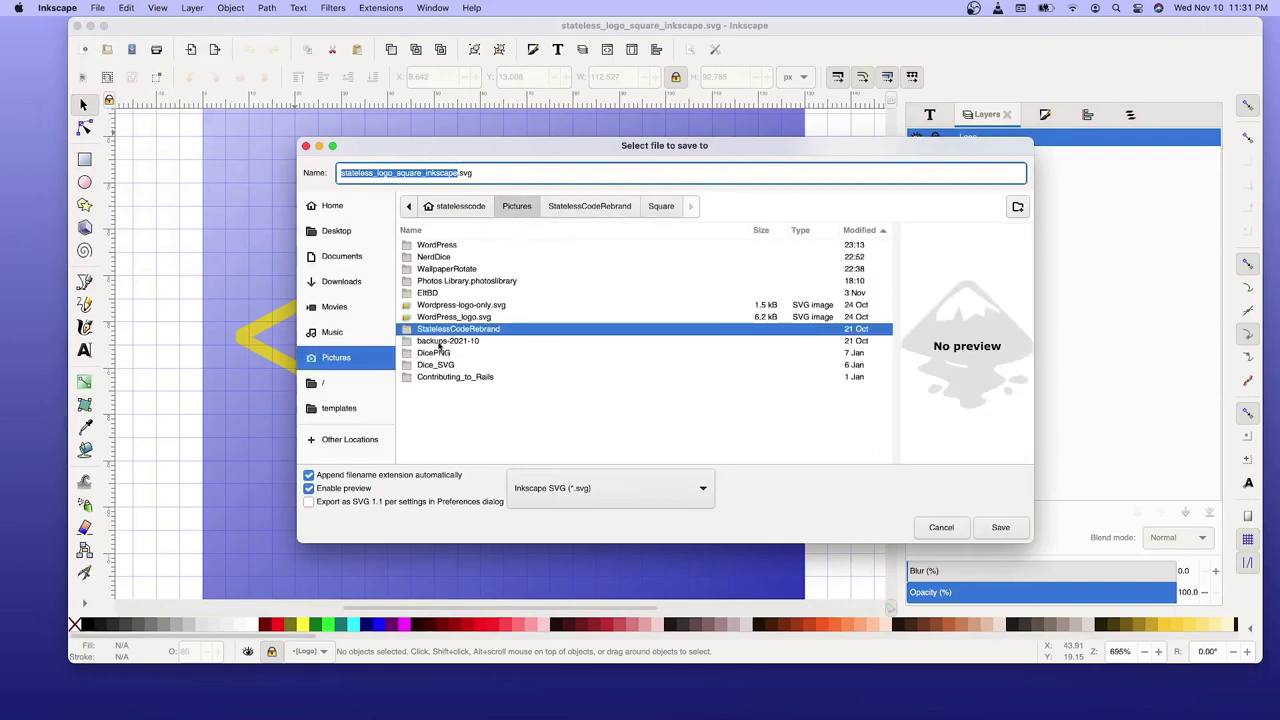
click(429, 246)
click(1000, 527)
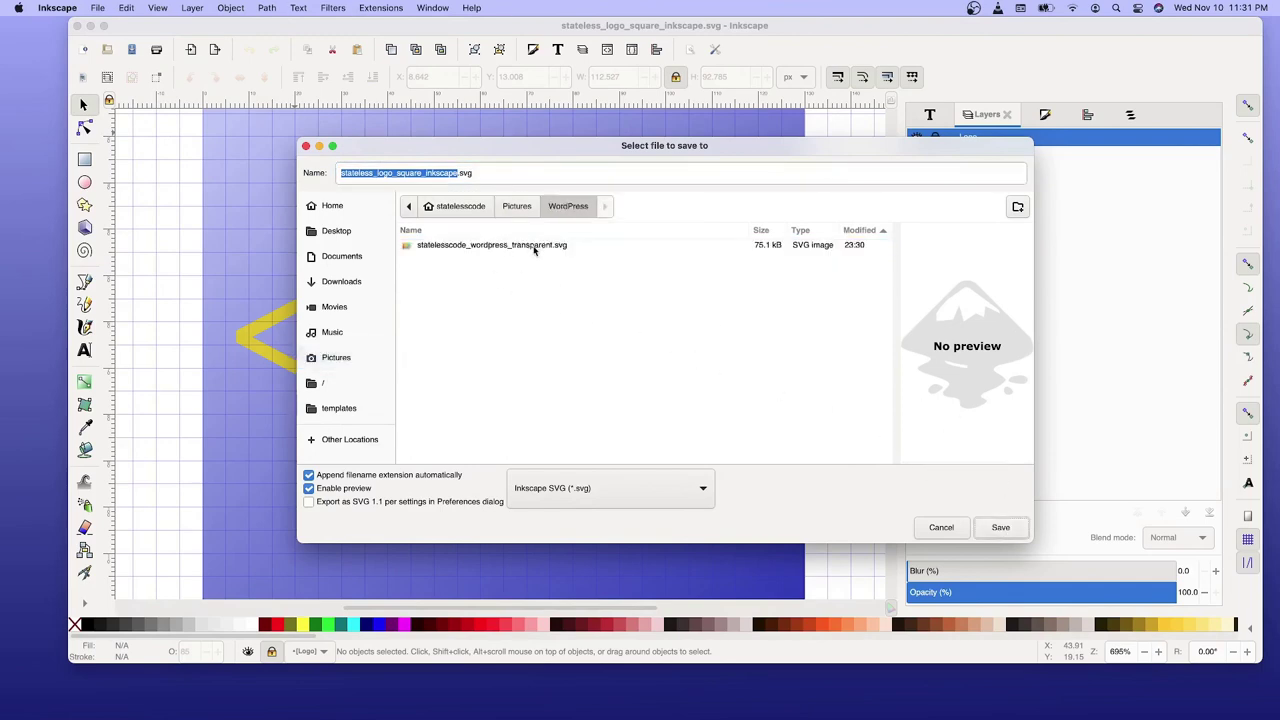
Remove '_transparent' from the existing file name and save as statelesscode_wordpress.svg.
click(480, 246)
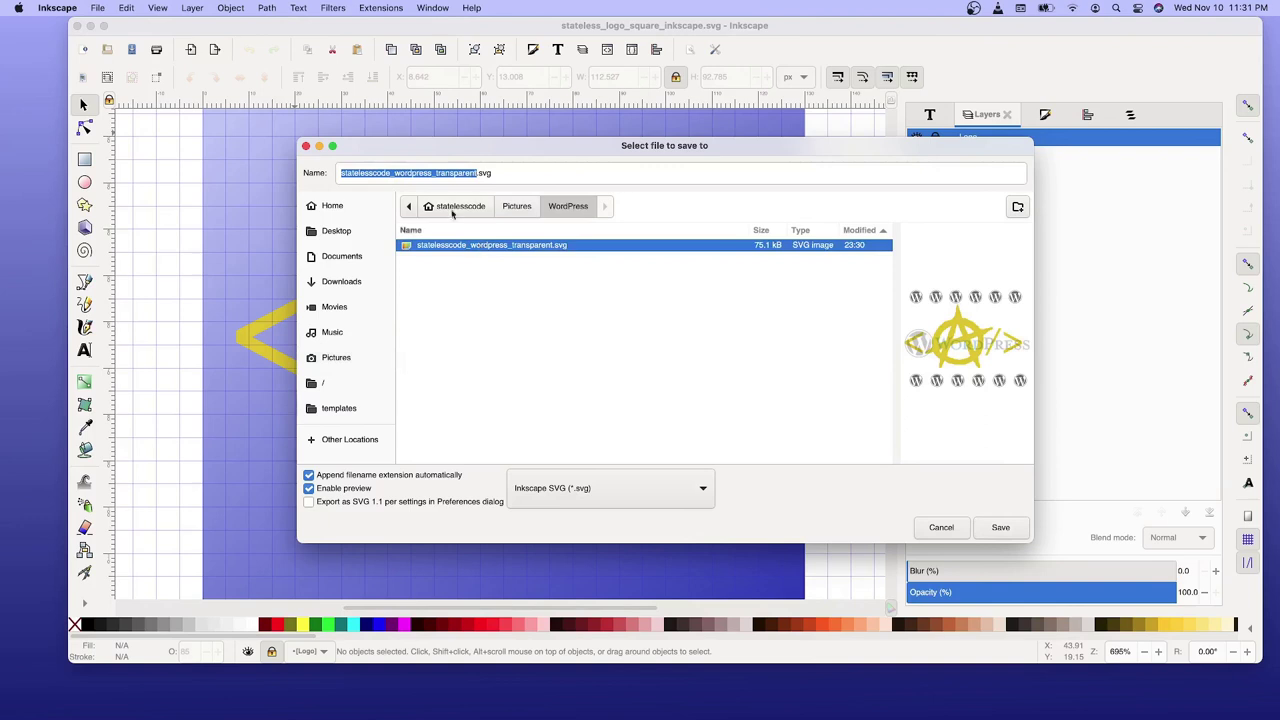
click(433, 175)
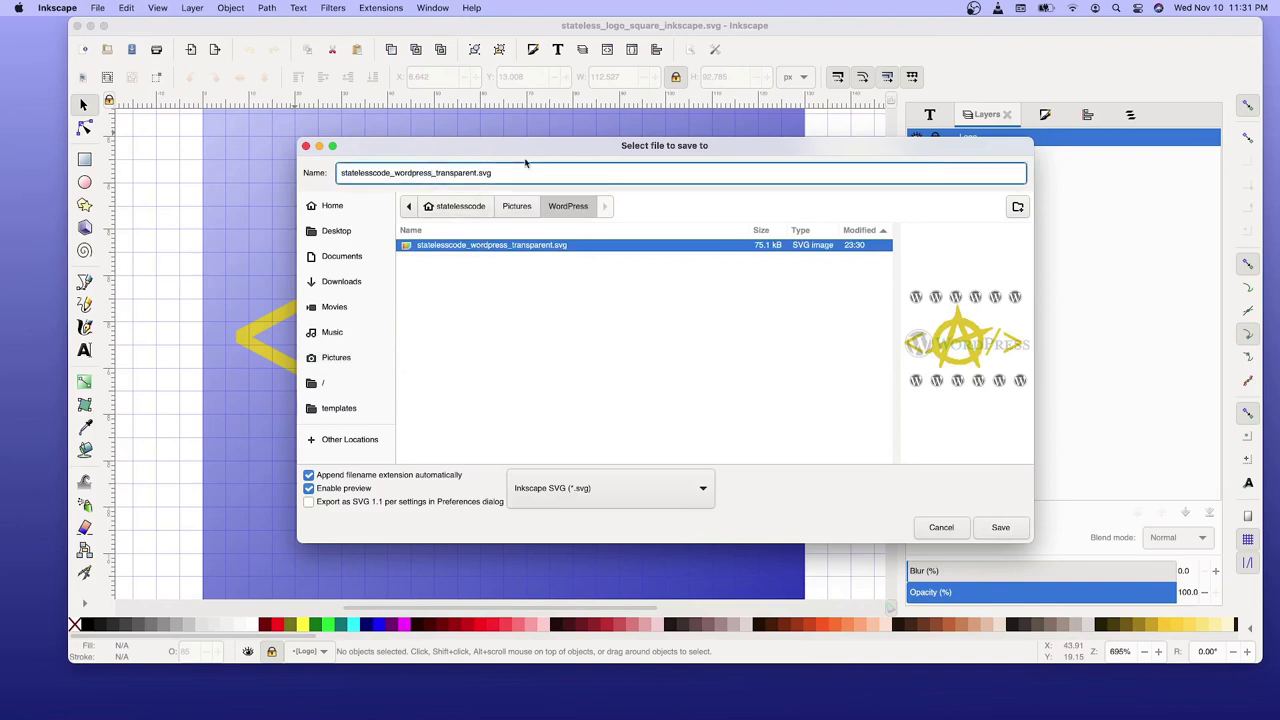
key(shift+Right)
key(shift+Right)
key(shift+Right)
key(shift+Right)
key(BackSpace)
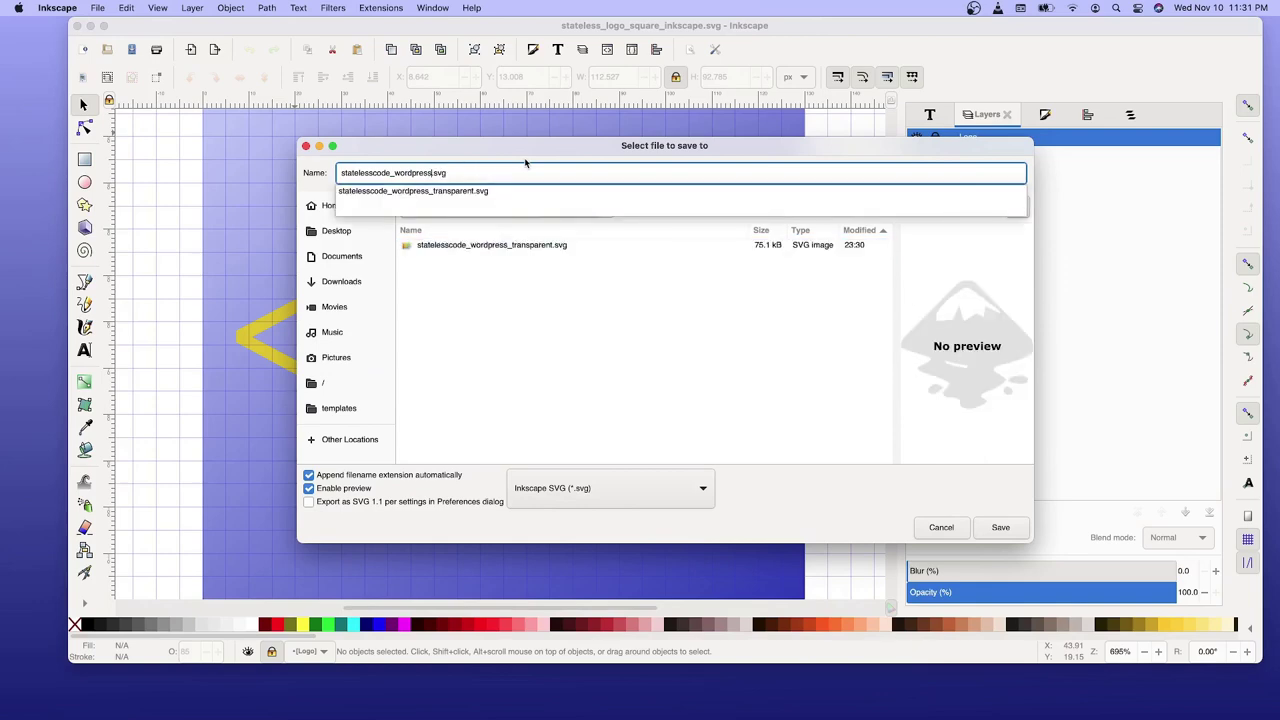
click(1005, 530)
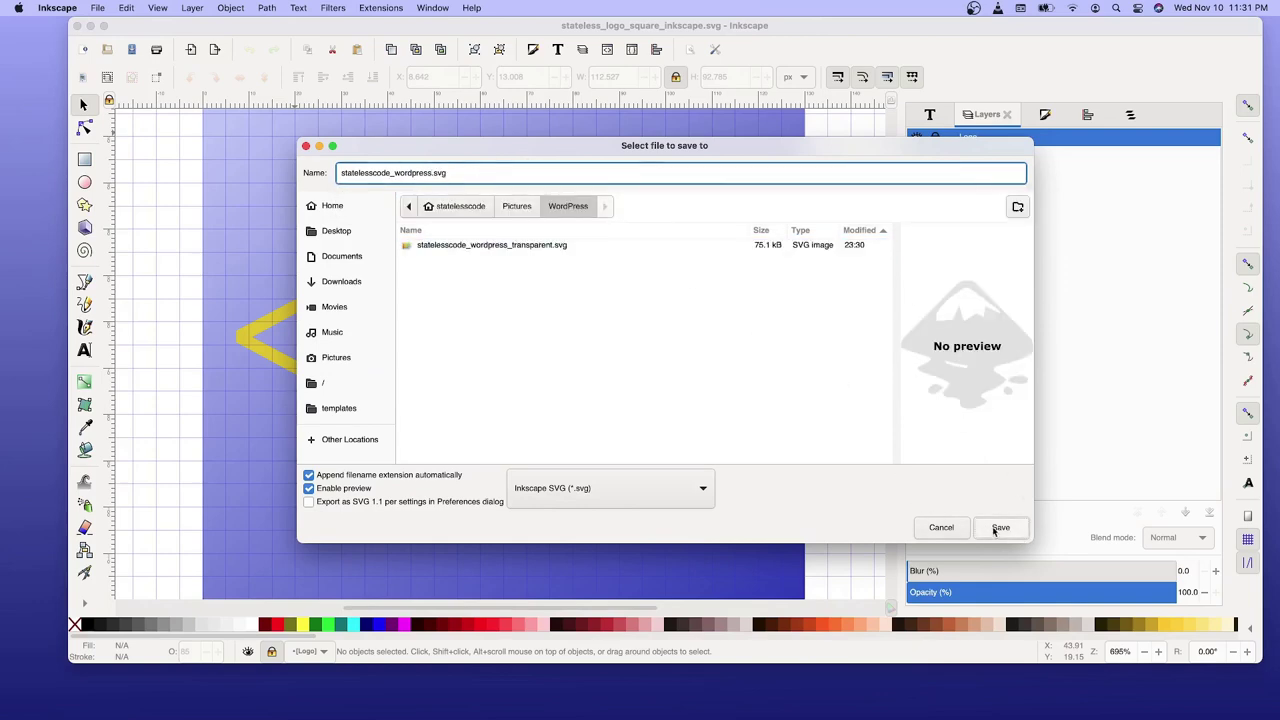
click(996, 527)
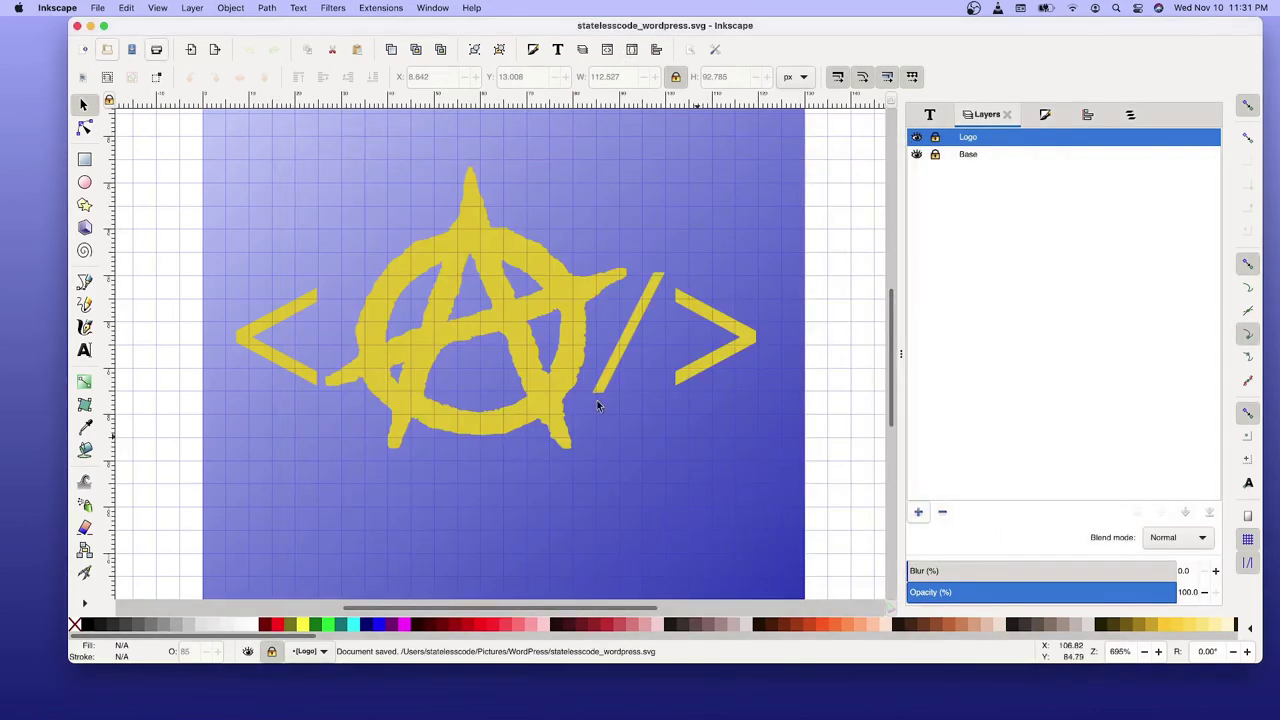
Unlock the Logo layer and delete the yellow anarchy </> logo group.
click(935, 137)
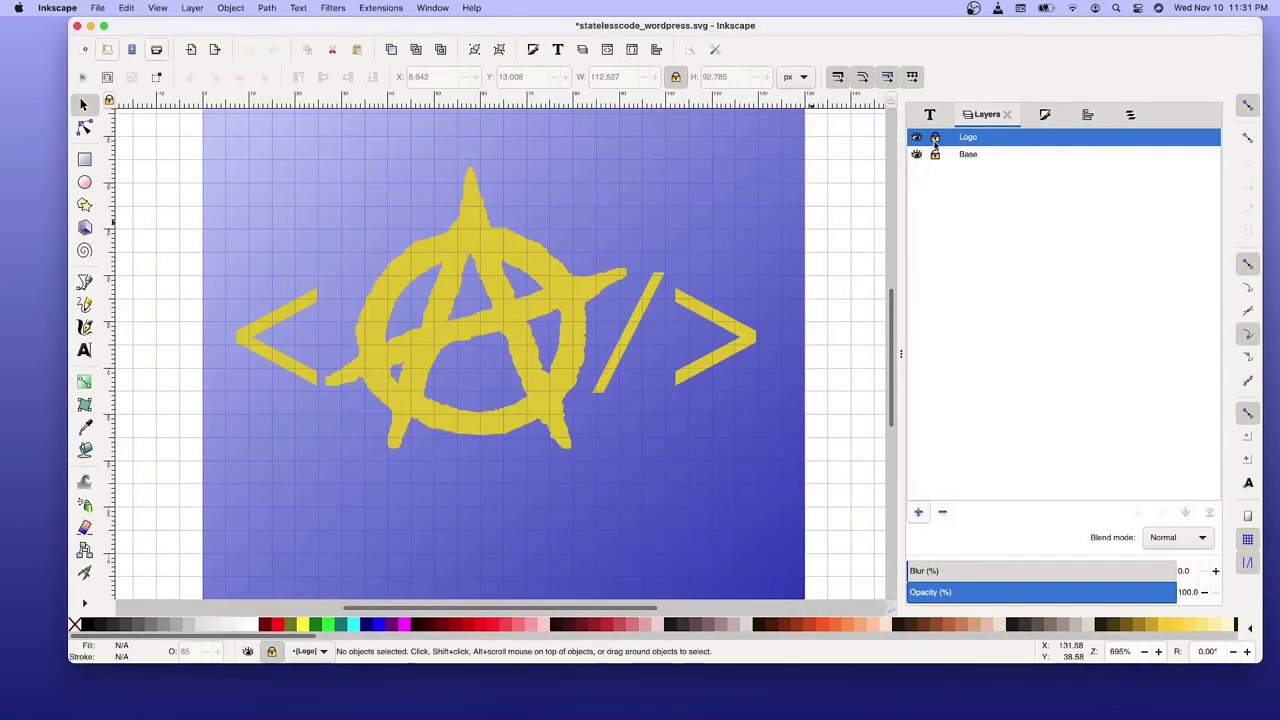
click(568, 292)
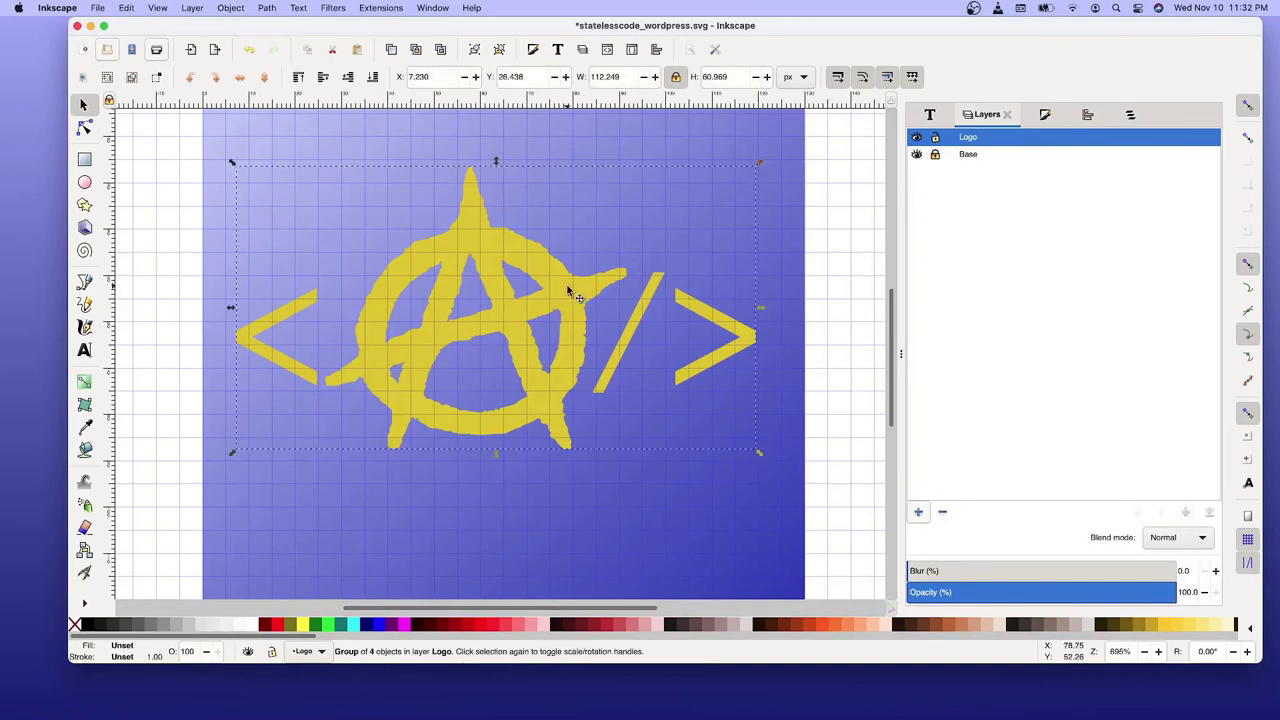
key(Delete)
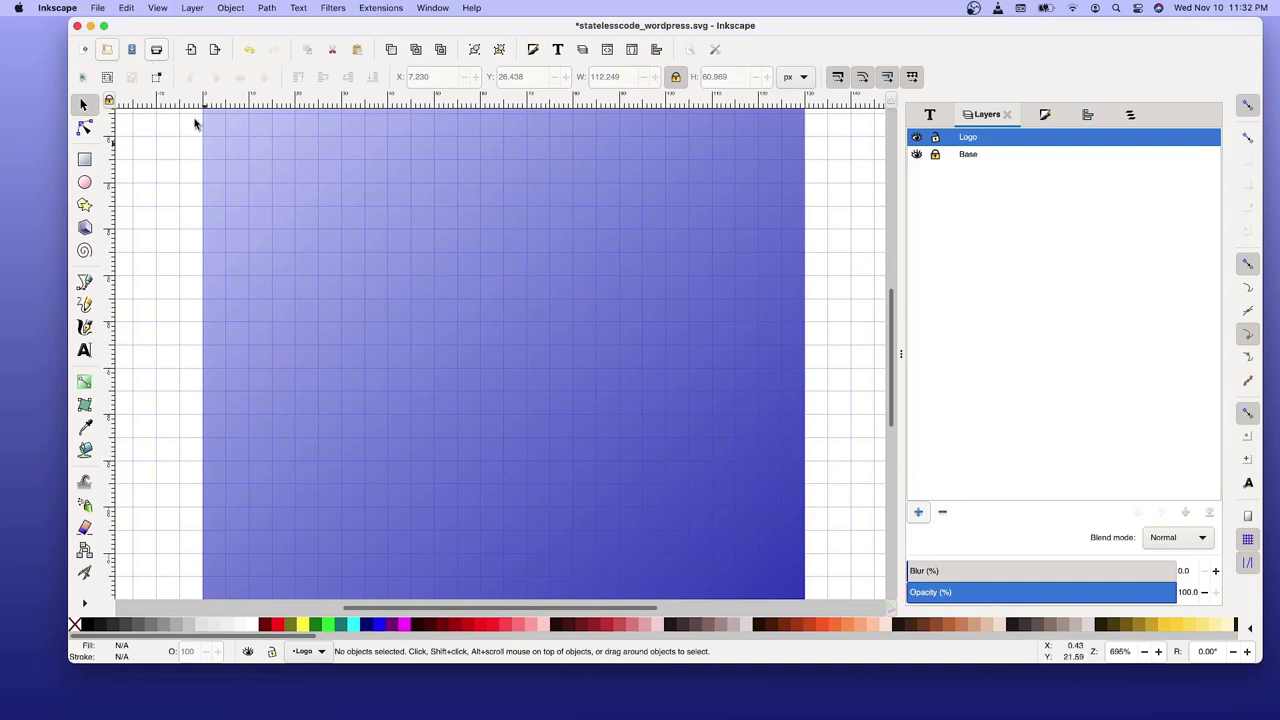
Browse the File and View menus, then close them without choosing anything.
click(100, 8)
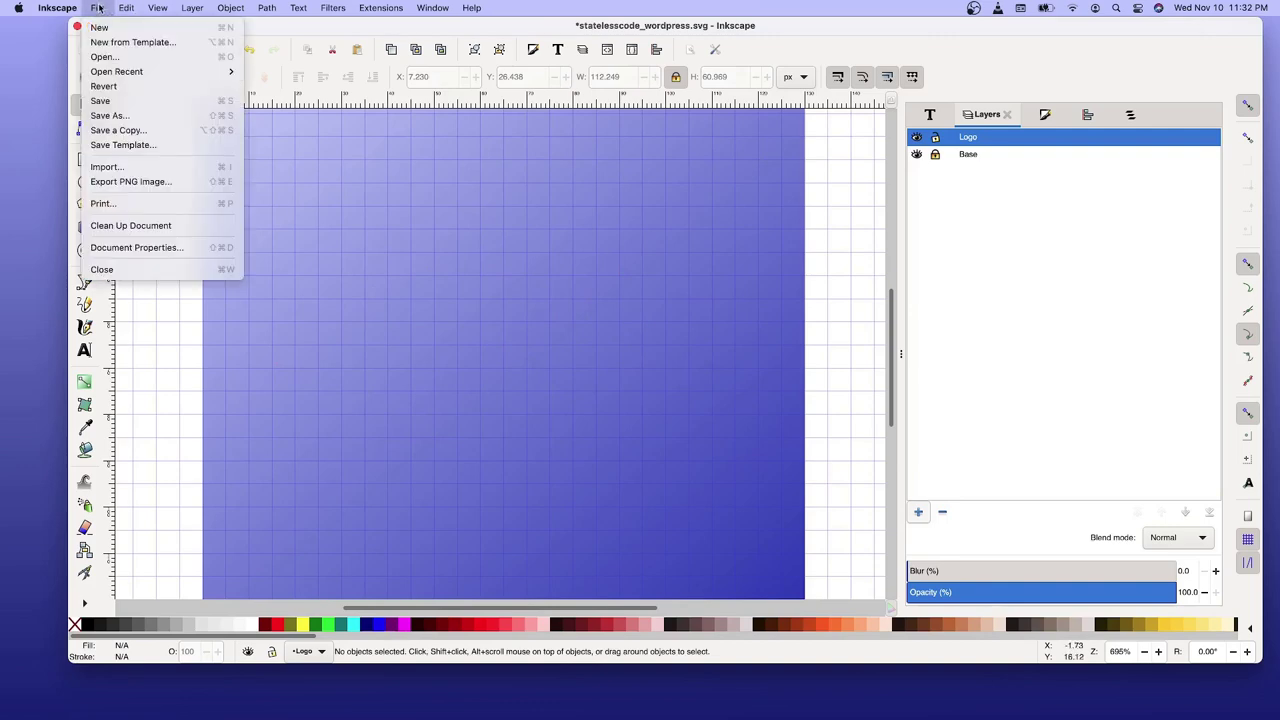
key(Right)
key(Right)
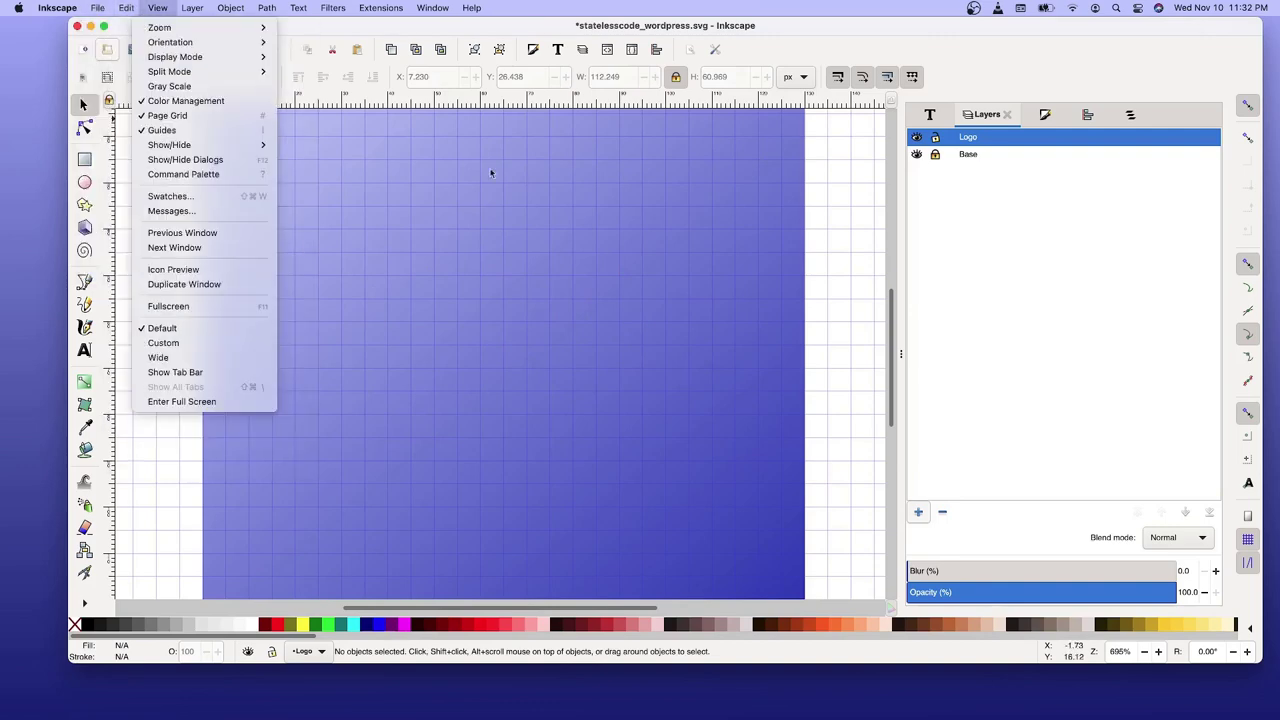
key(Escape)
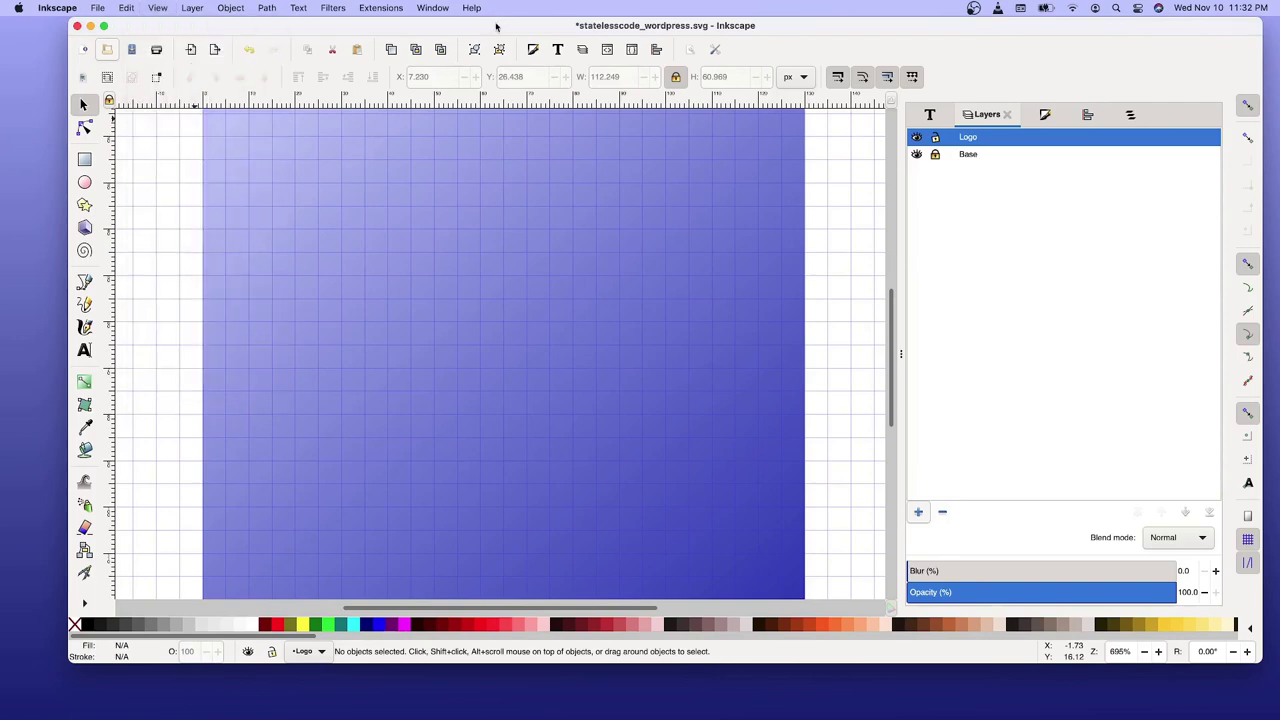
Import stateless_wordpress_transparent.svg from Pictures › WordPress into the Logo layer.
key(ctrl+i)
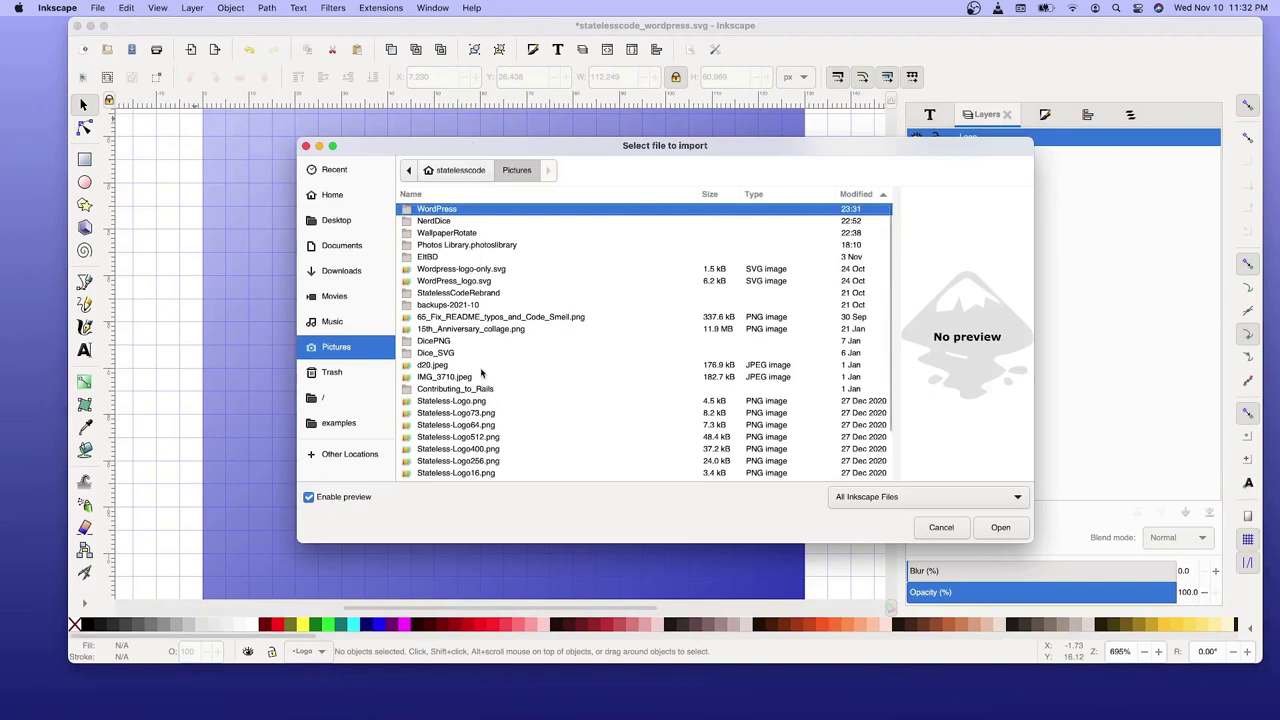
double_click(436, 210)
click(445, 221)
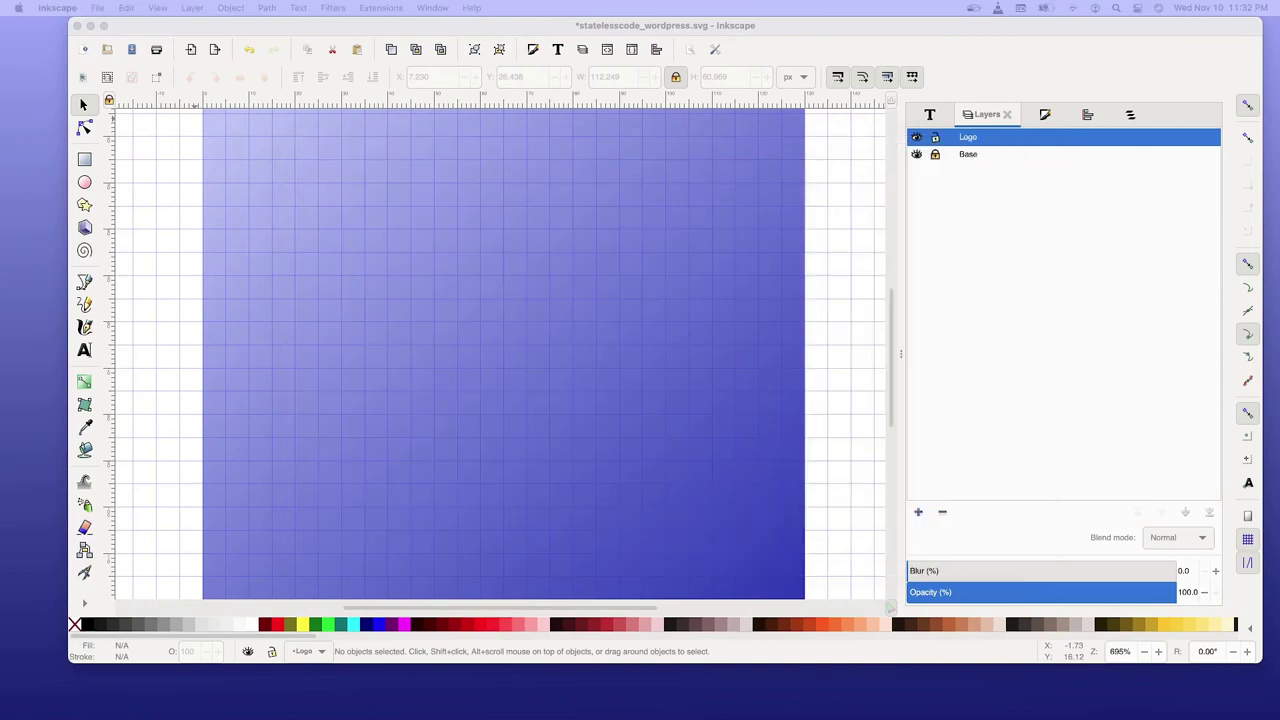
click(713, 393)
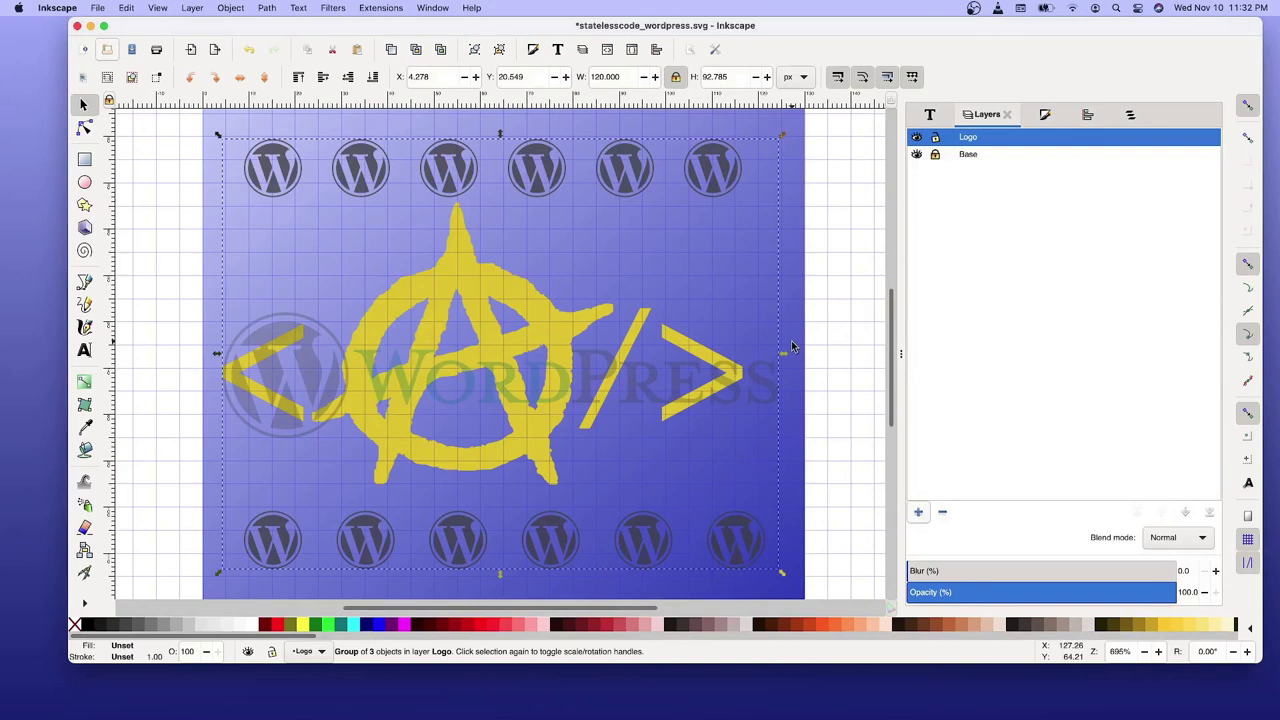
key(ctrl)
scroll(792, 346, down, 2)
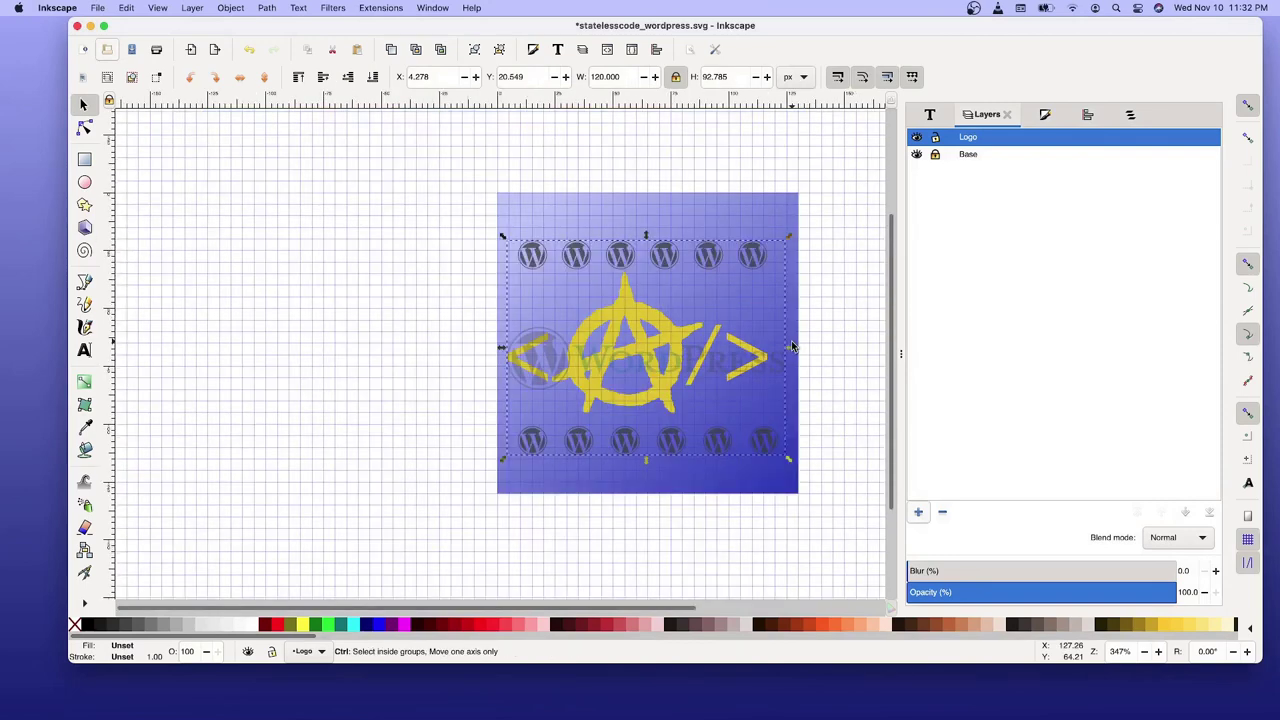
scroll(792, 346, down, 2)
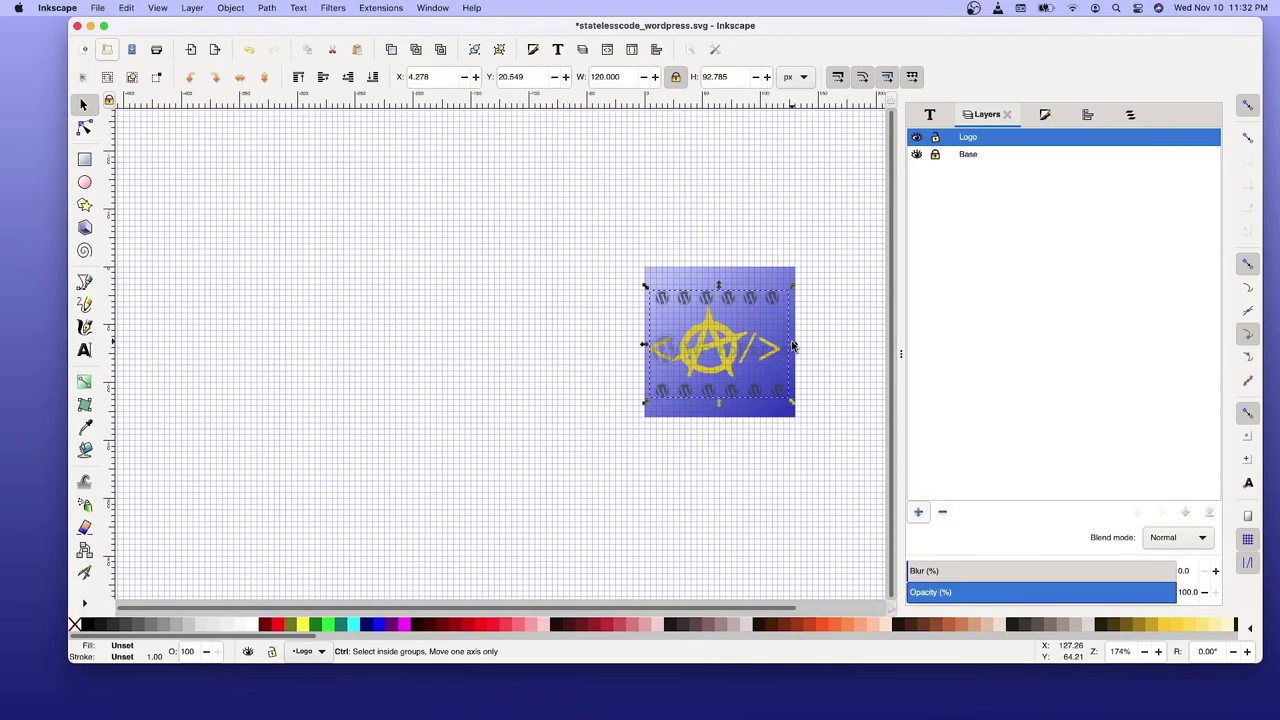
scroll(792, 346, up, 2)
scroll(792, 346, up, 2)
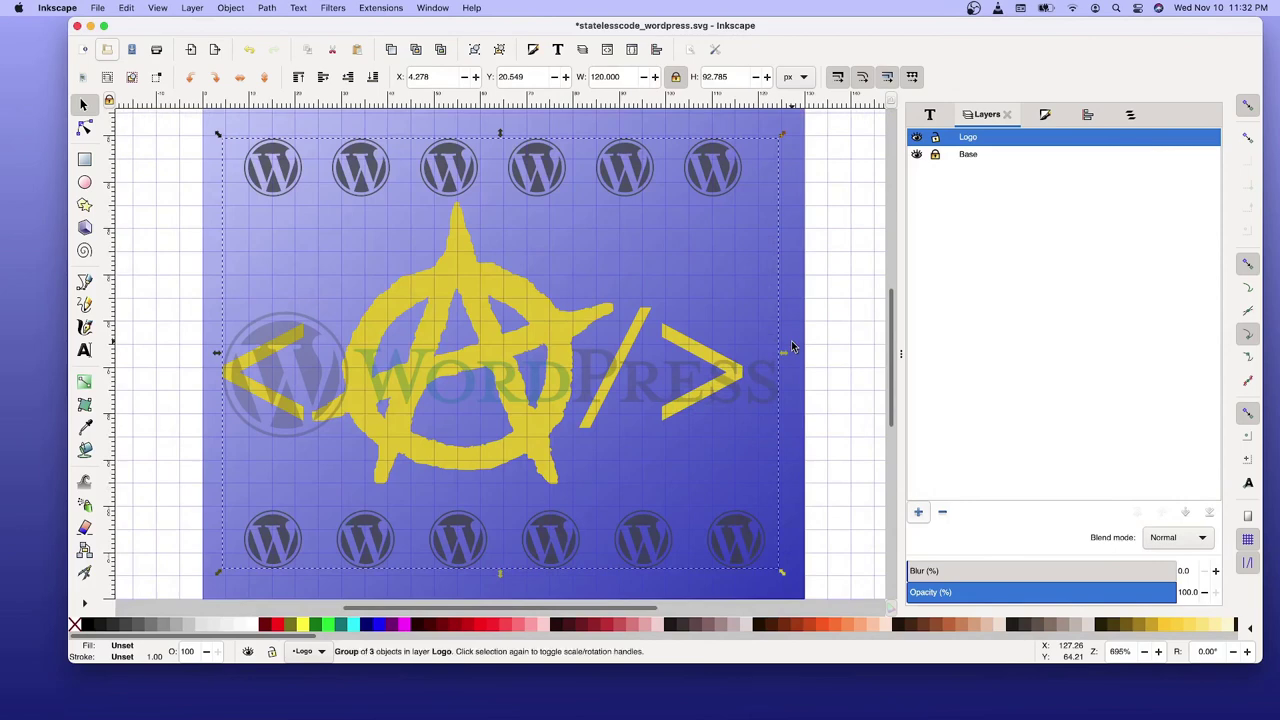
scroll(792, 346, down, 2)
scroll(792, 346, up, 3)
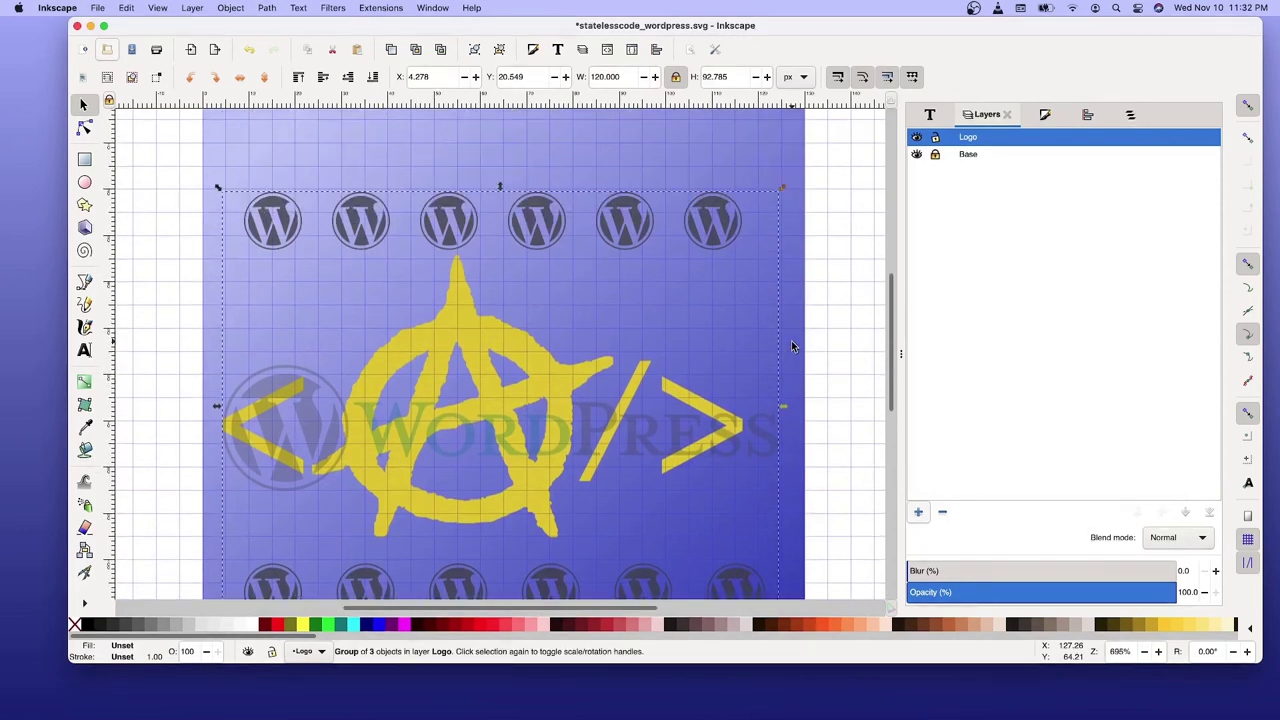
scroll(792, 346, up, 4)
scroll(792, 346, down, 2)
scroll(792, 346, down, 1)
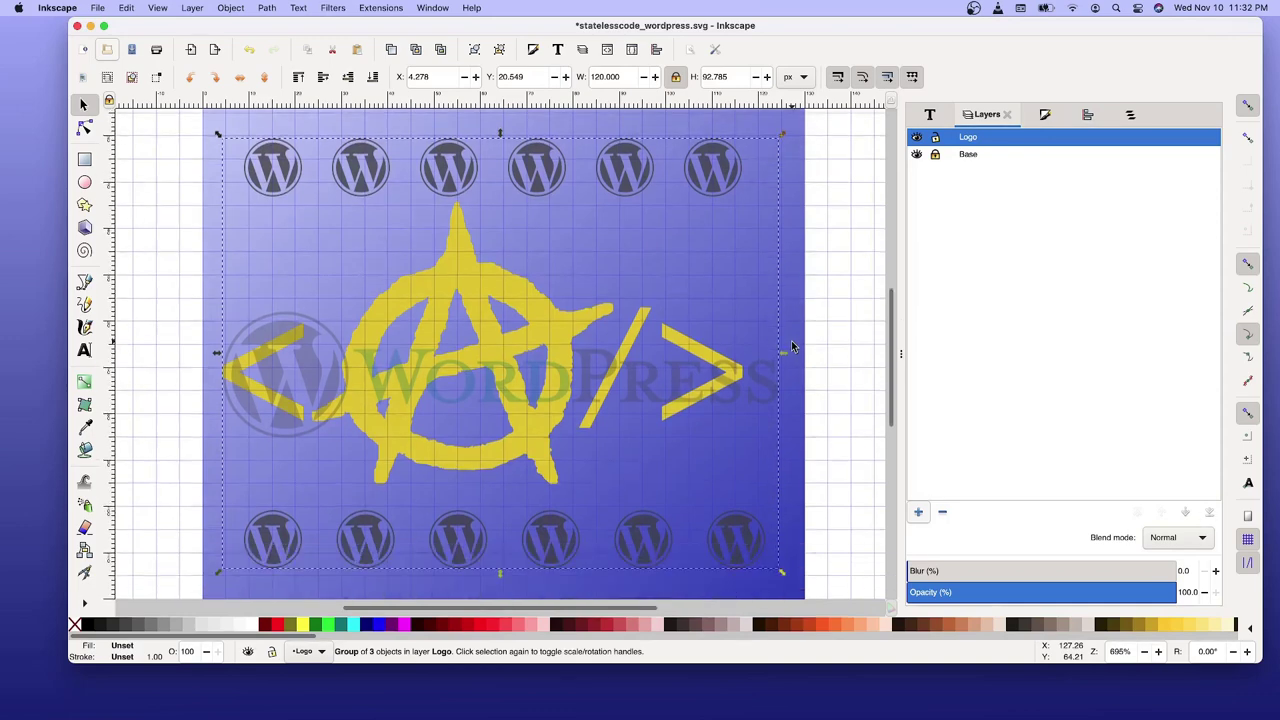
scroll(792, 346, down, 2)
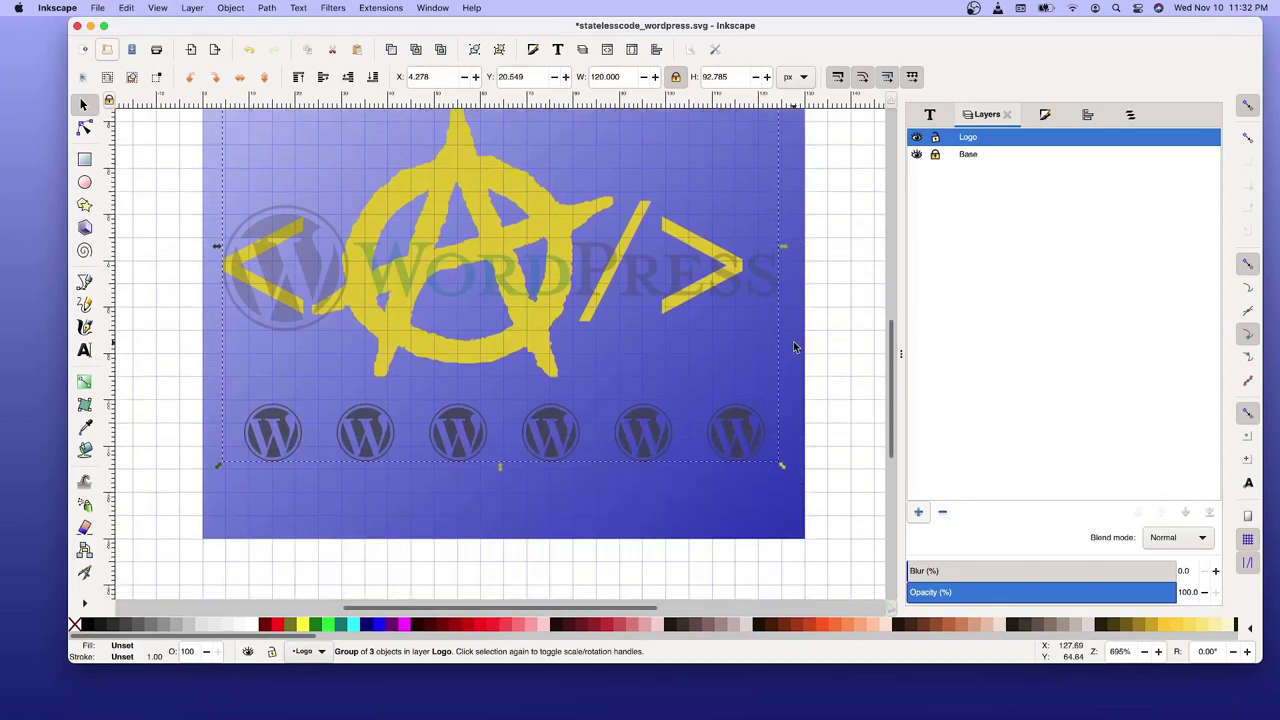
scroll(792, 346, down, 1)
scroll(793, 340, down, 2)
scroll(793, 332, up, 5)
scroll(791, 331, up, 3)
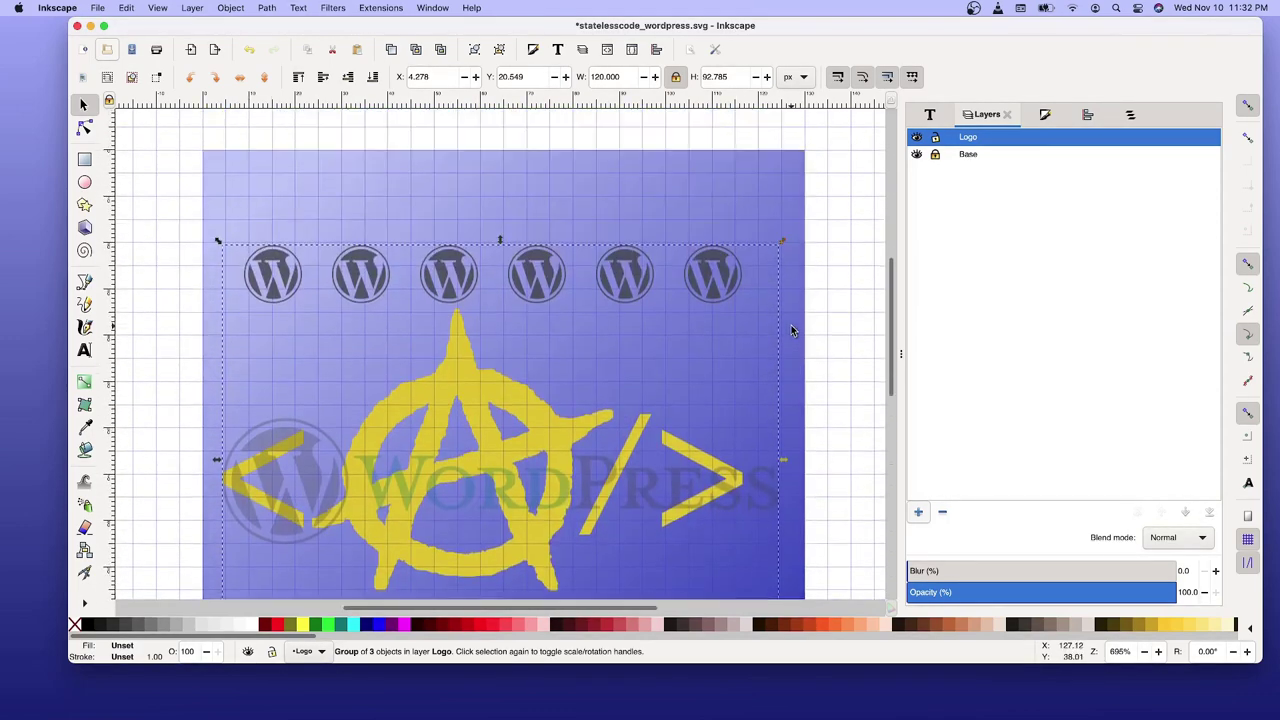
scroll(792, 331, down, 2)
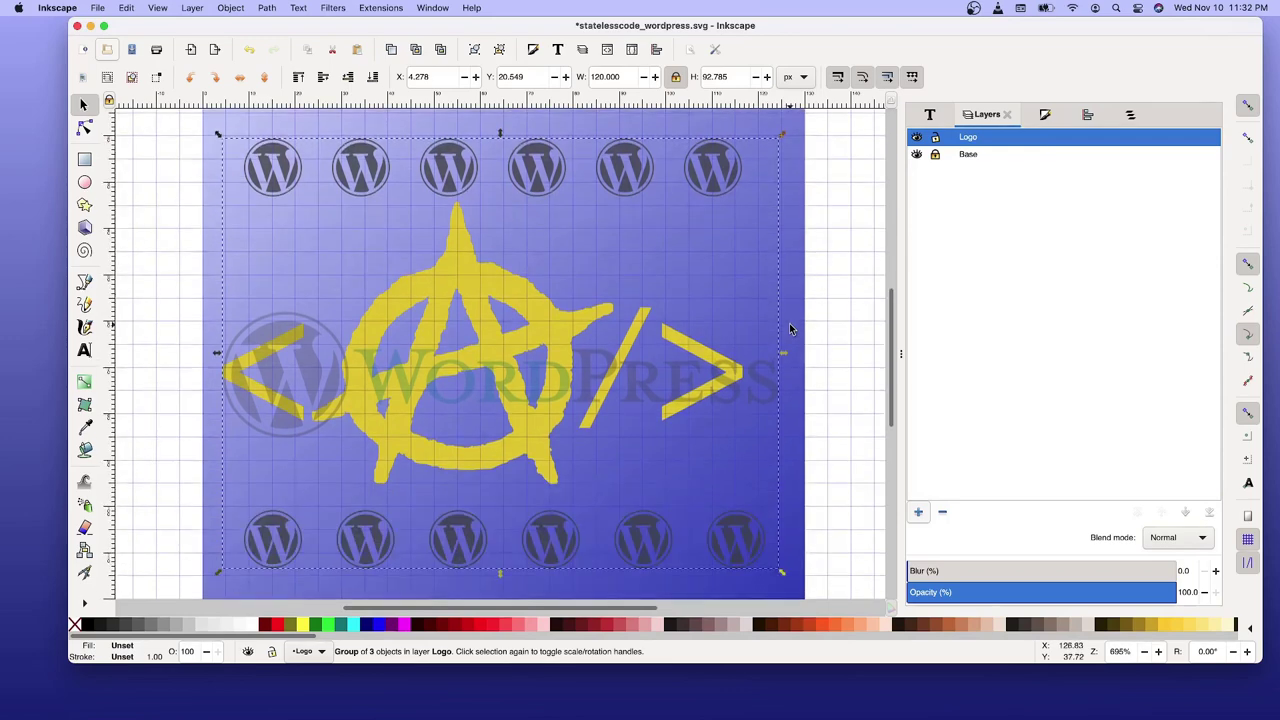
scroll(790, 329, down, 1)
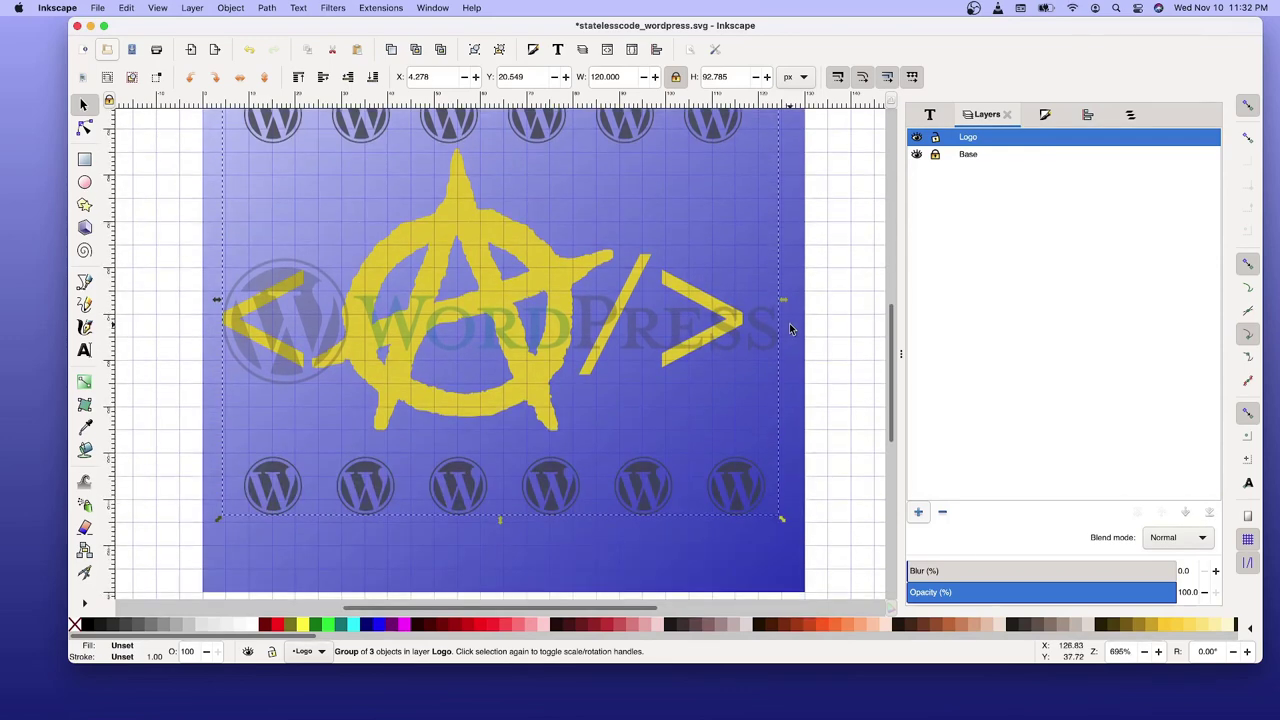
scroll(790, 329, up, 1)
scroll(790, 329, up, 1)
scroll(790, 329, up, 2)
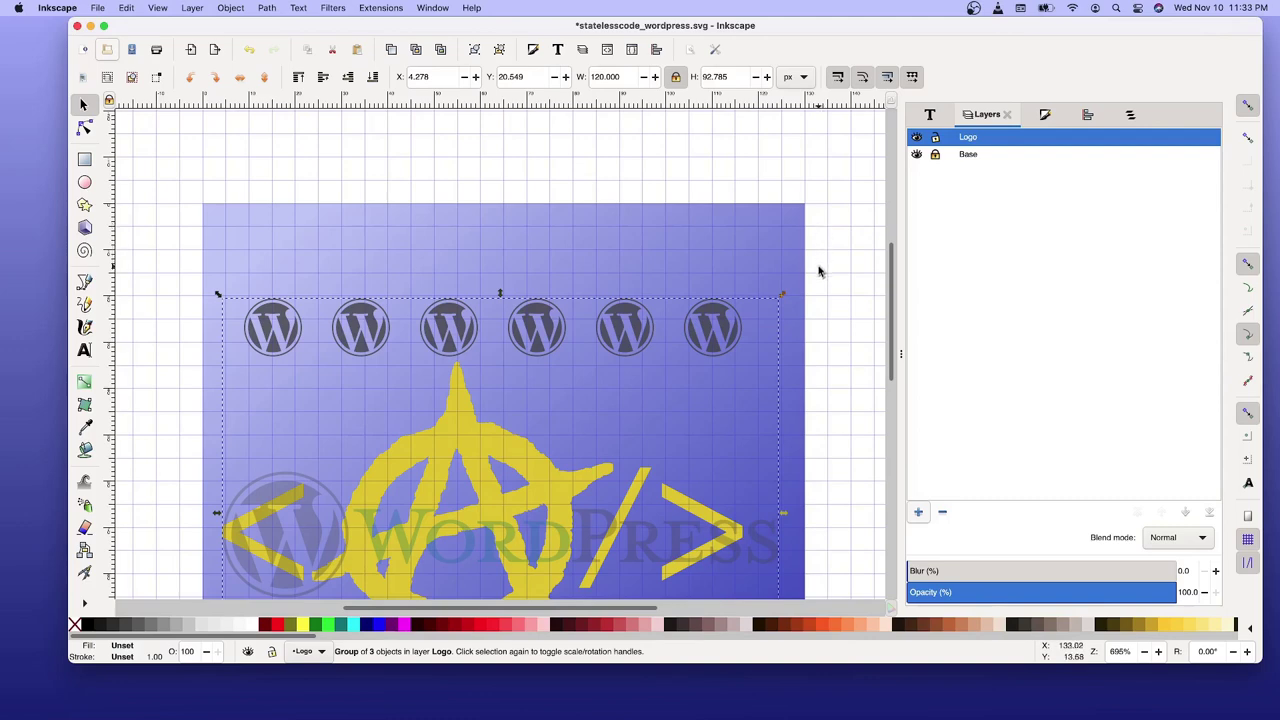
Make Base the active layer, lock the Logo layer and unlock Base.
click(968, 155)
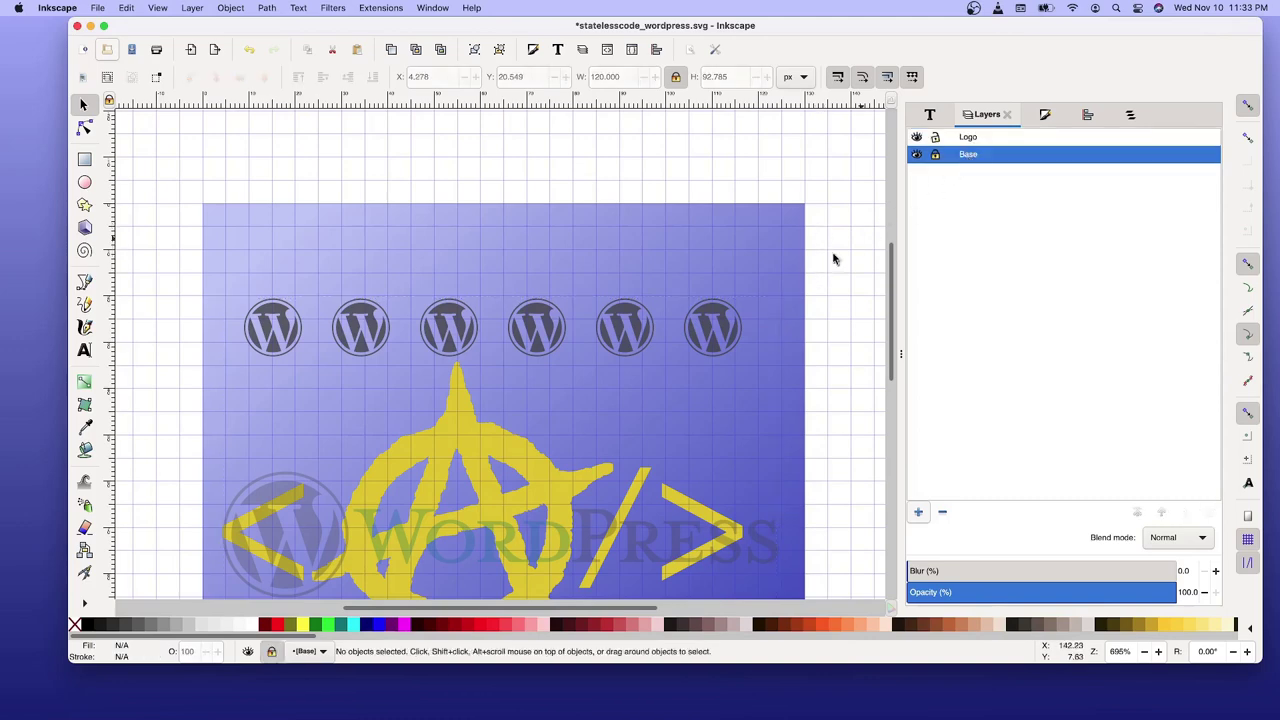
scroll(795, 280, down, 2)
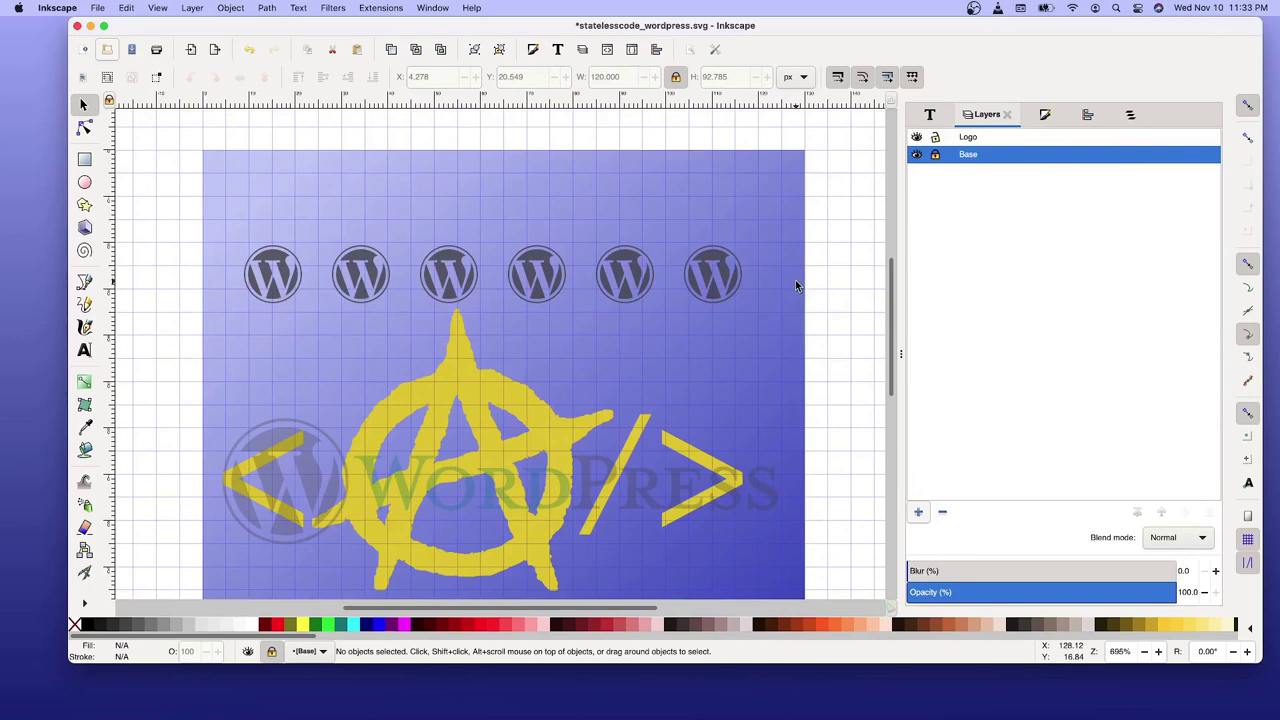
click(937, 137)
click(937, 155)
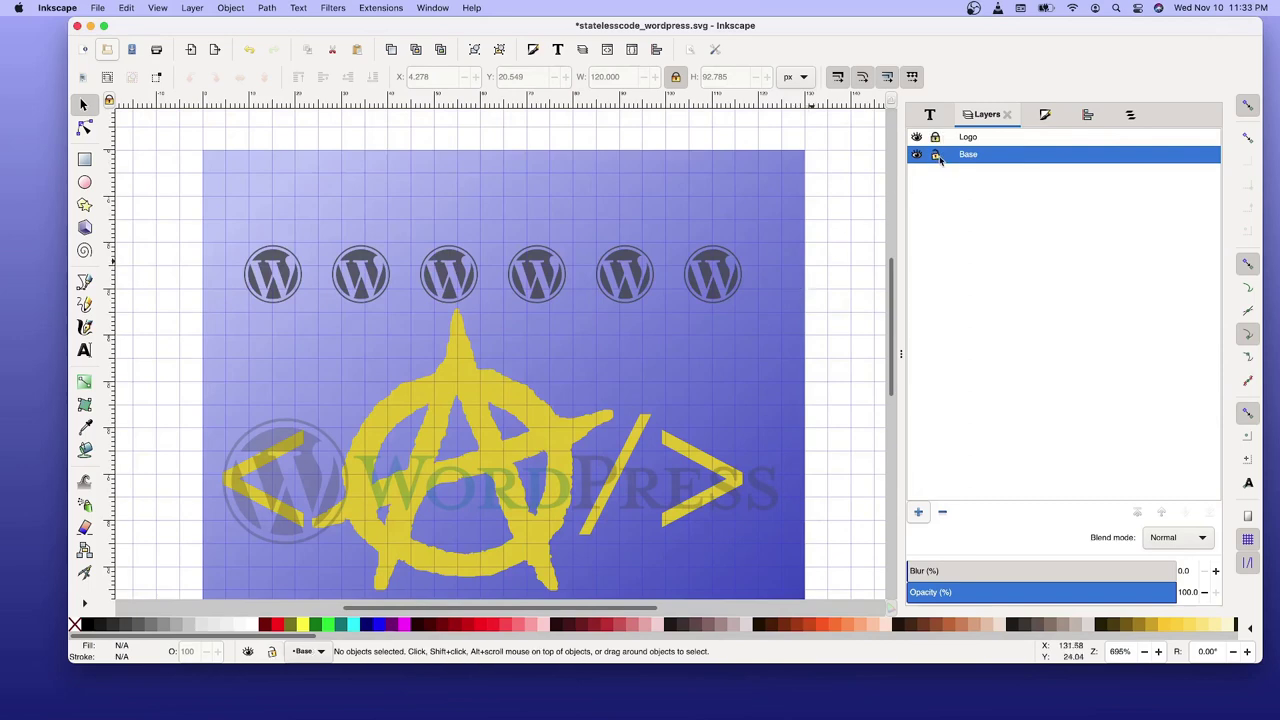
scroll(693, 378, down, 5)
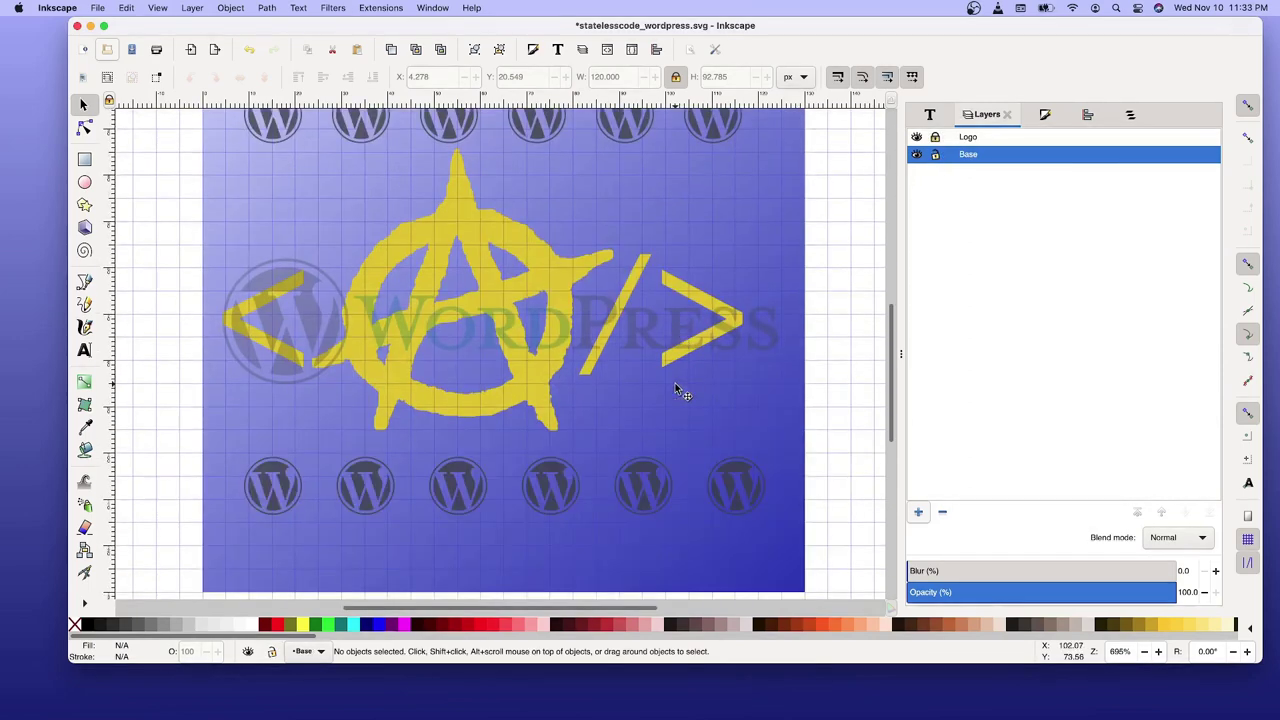
scroll(677, 390, up, 3)
scroll(677, 390, down, 3)
scroll(680, 392, up, 2)
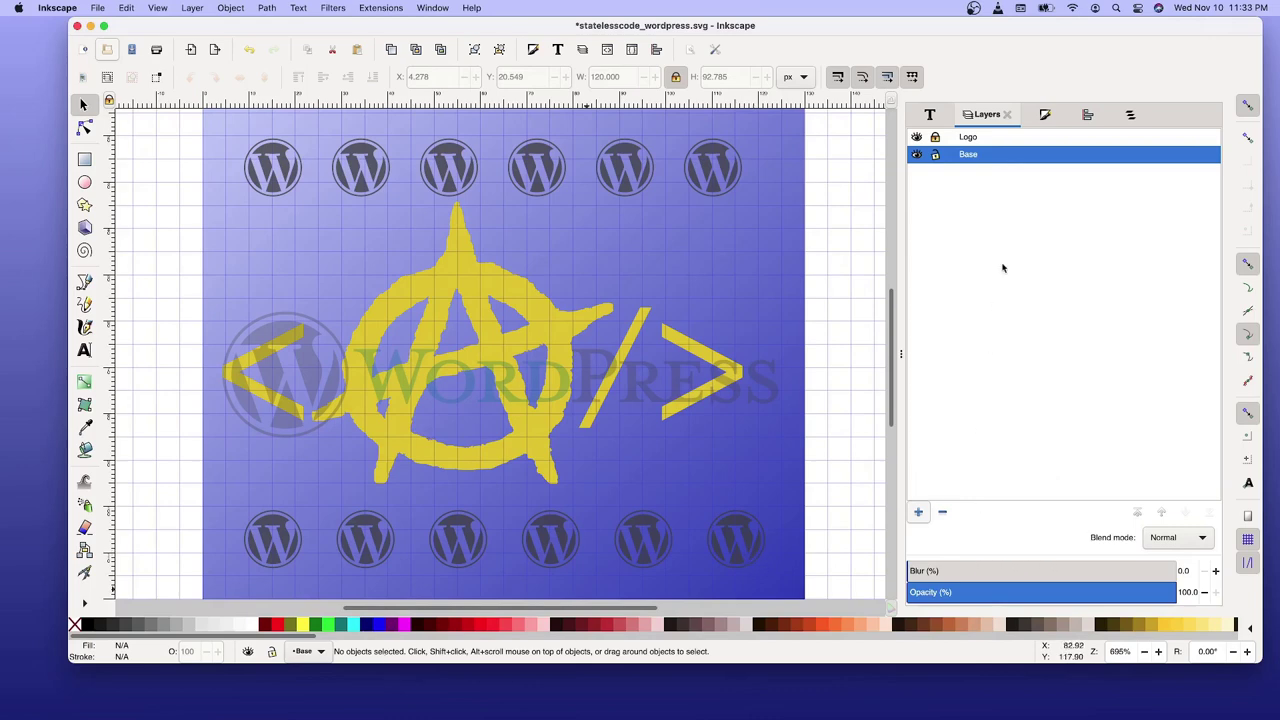
Select the blue gradient background rectangle on the Base layer after checking its fill settings.
click(1047, 116)
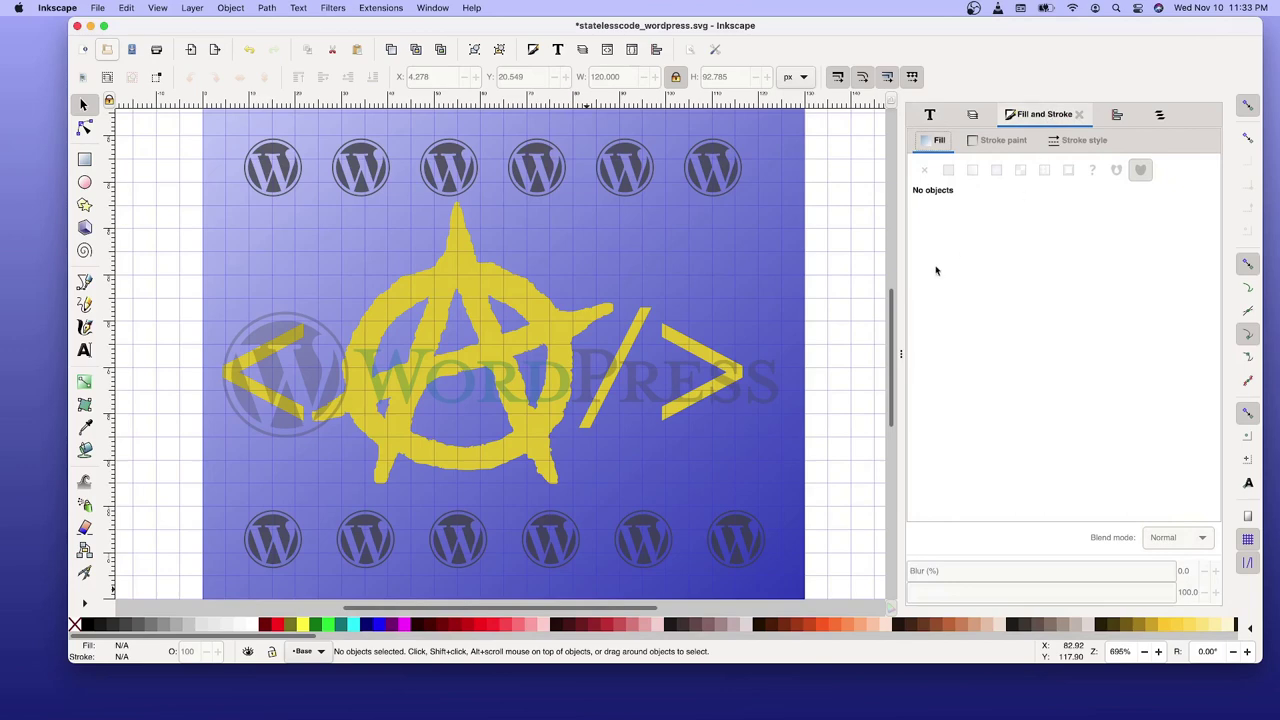
click(984, 117)
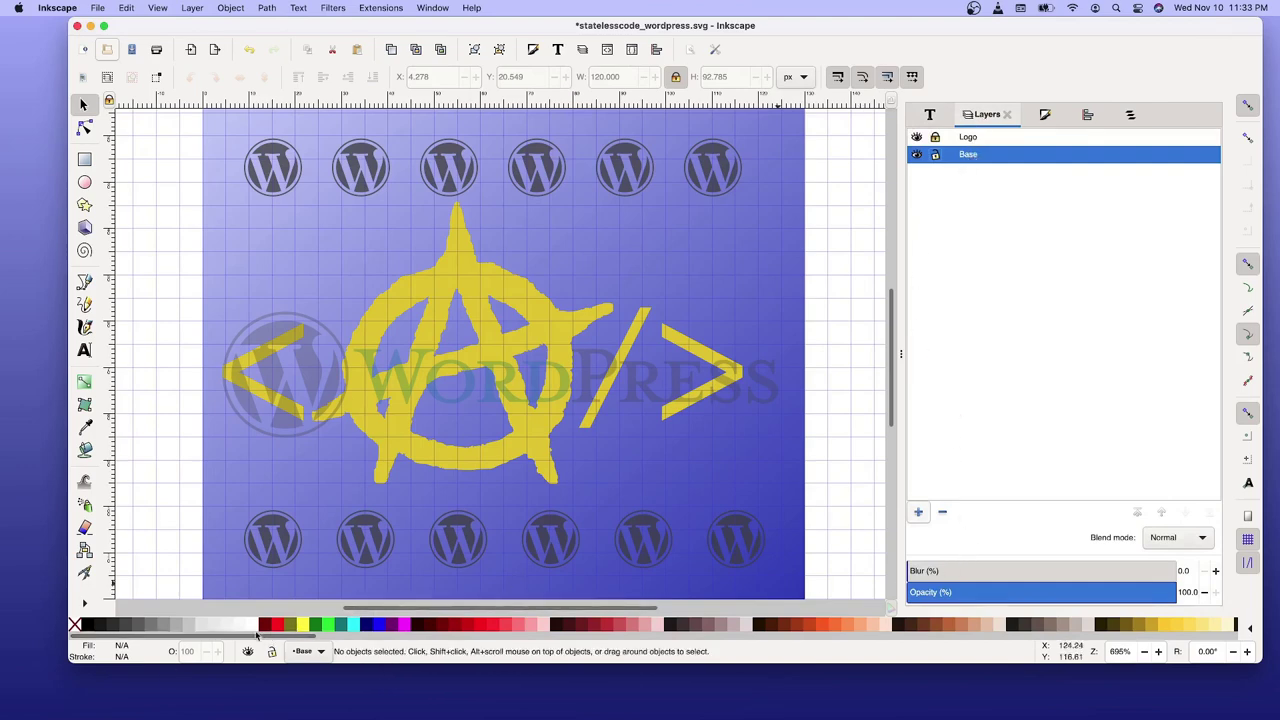
click(280, 591)
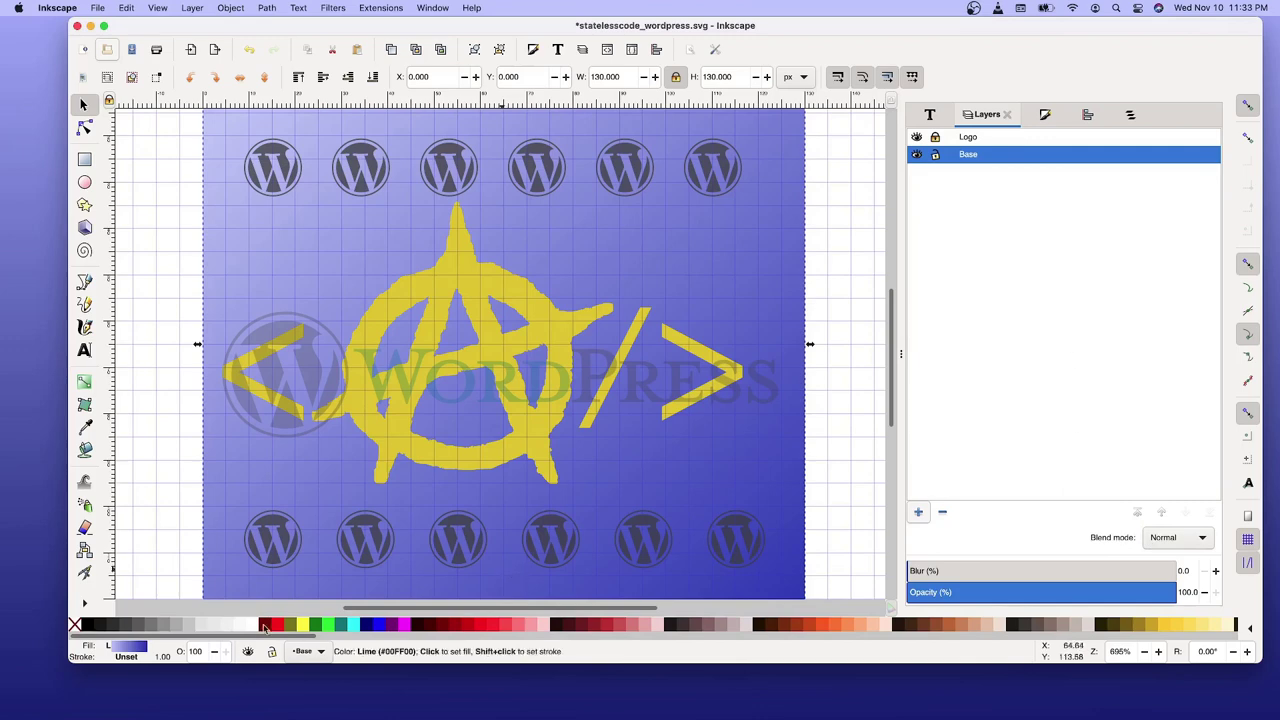
Edit the background's linear gradient and select its dark blue end stop (H 233, S 65, L 45).
click(125, 648)
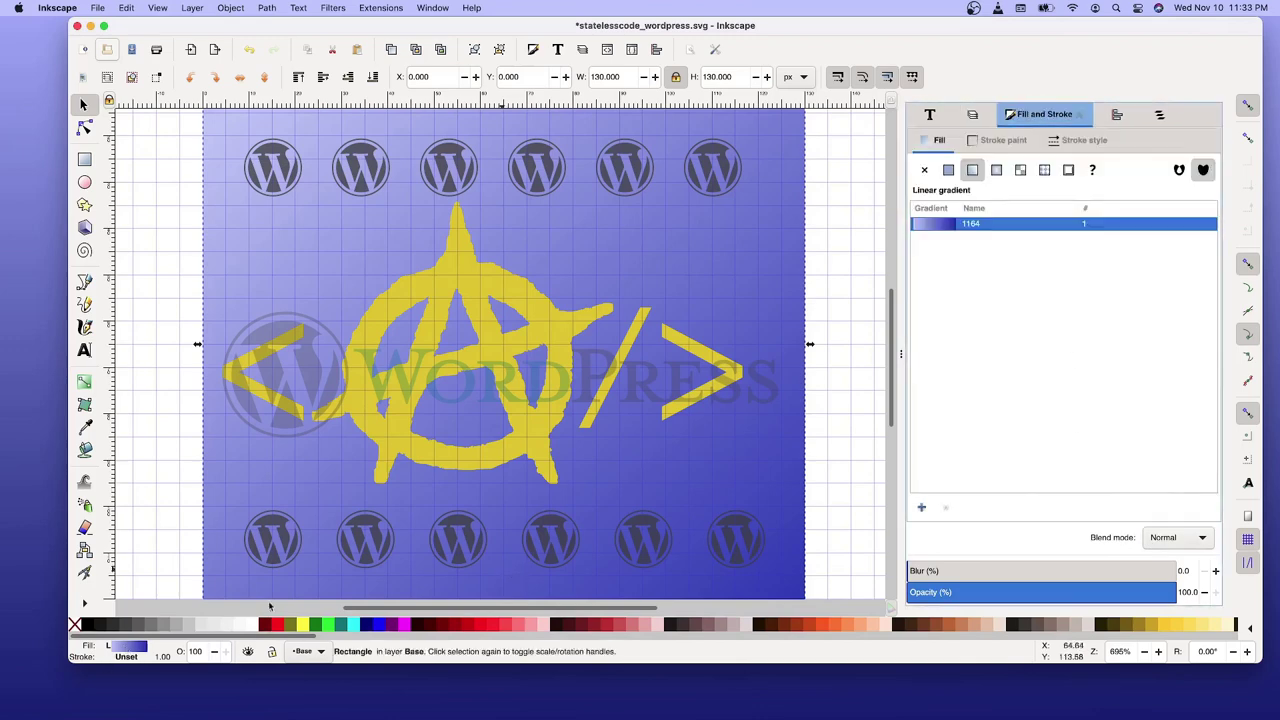
click(945, 509)
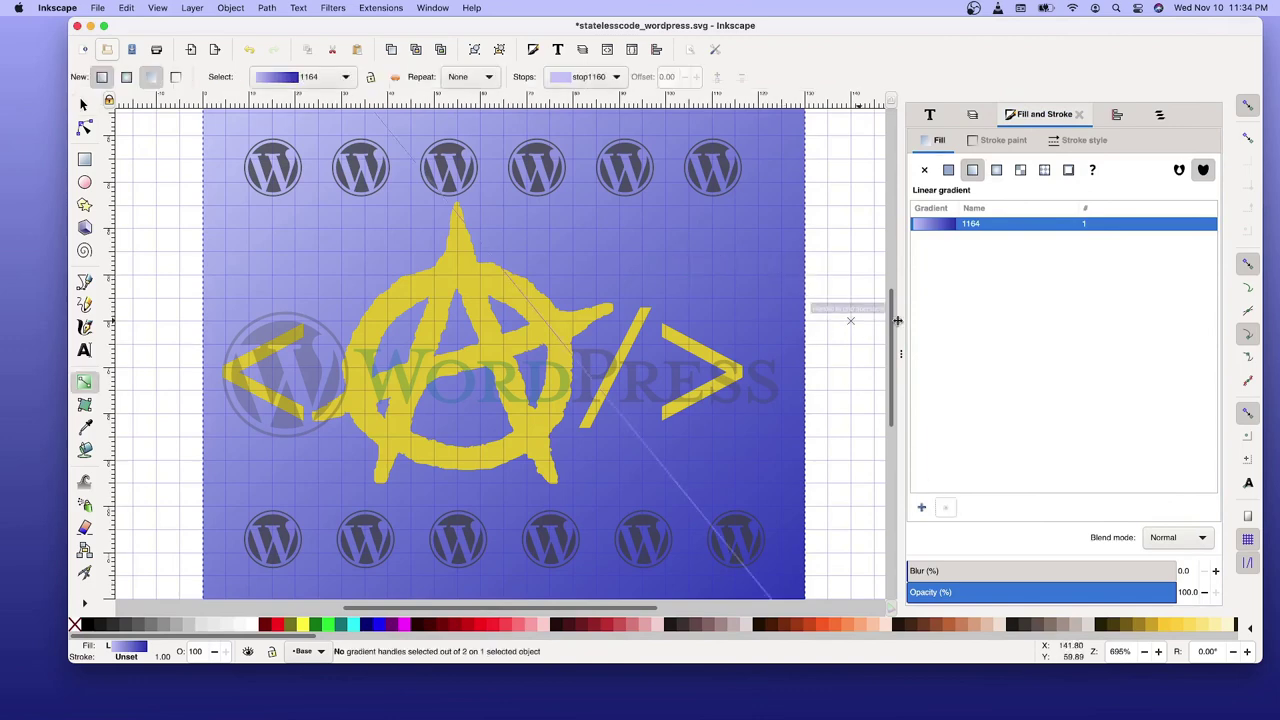
scroll(890, 306, up, 2)
scroll(890, 306, up, 2)
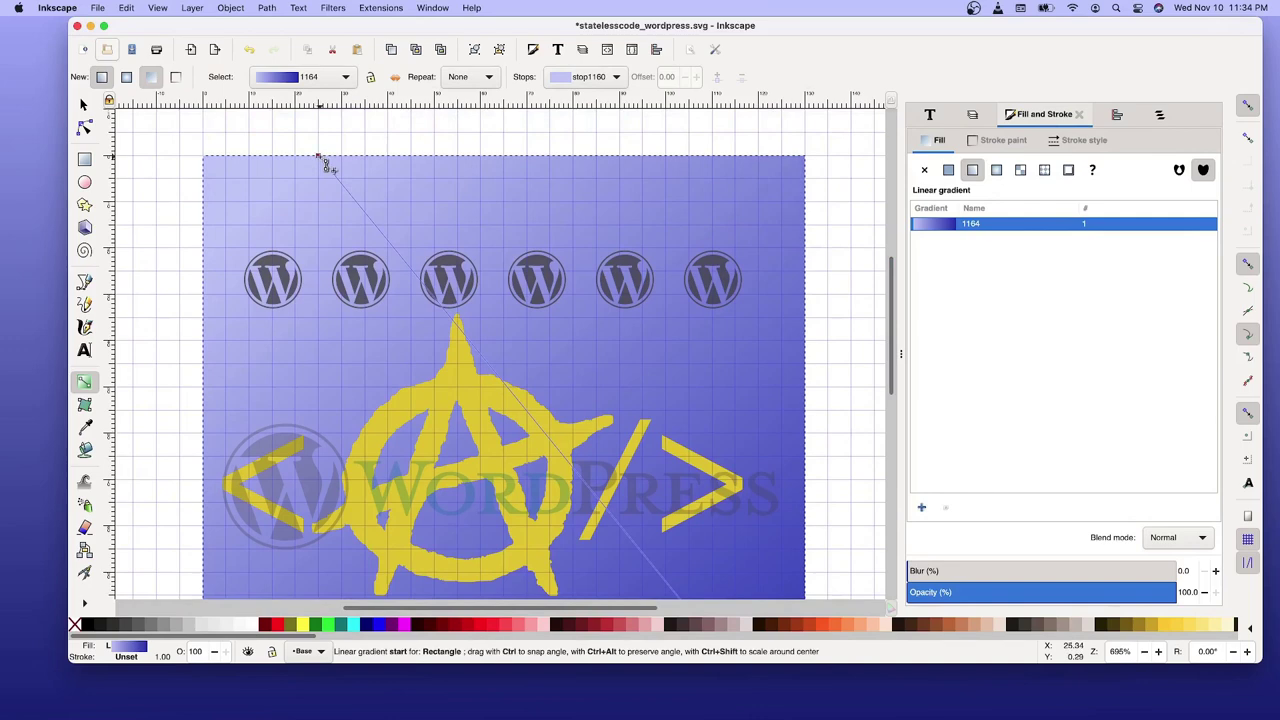
click(320, 158)
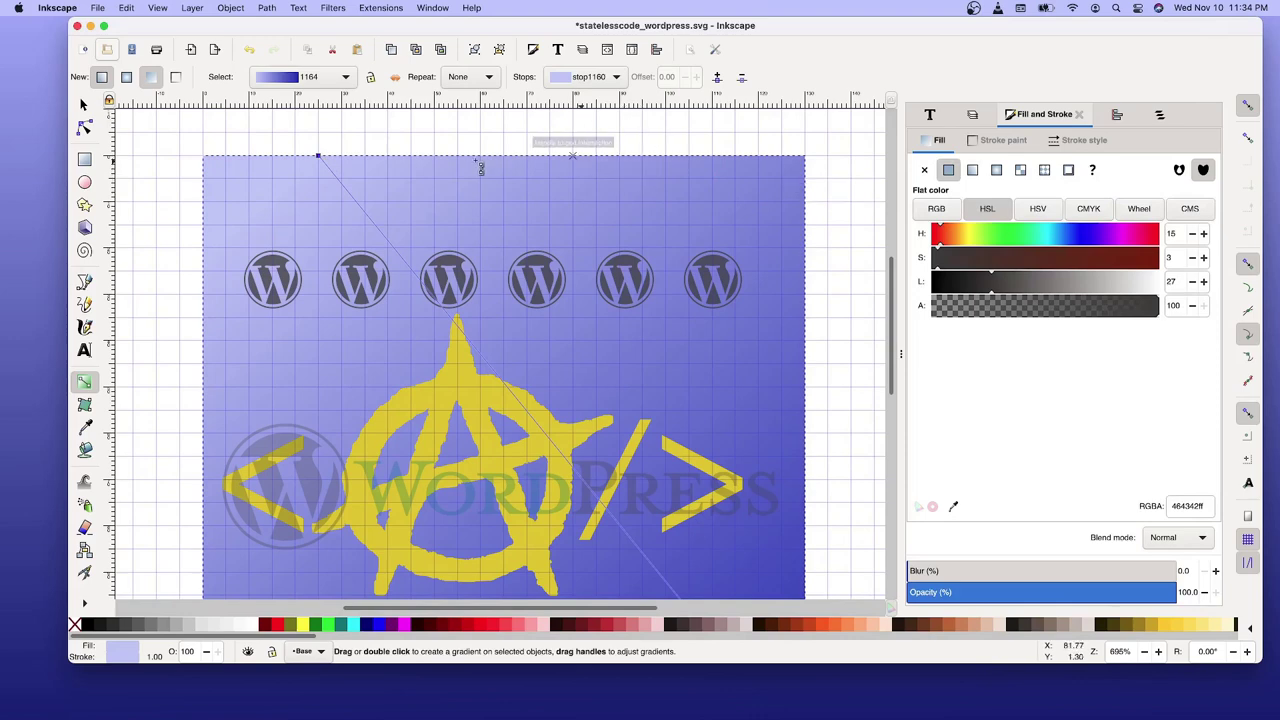
click(325, 161)
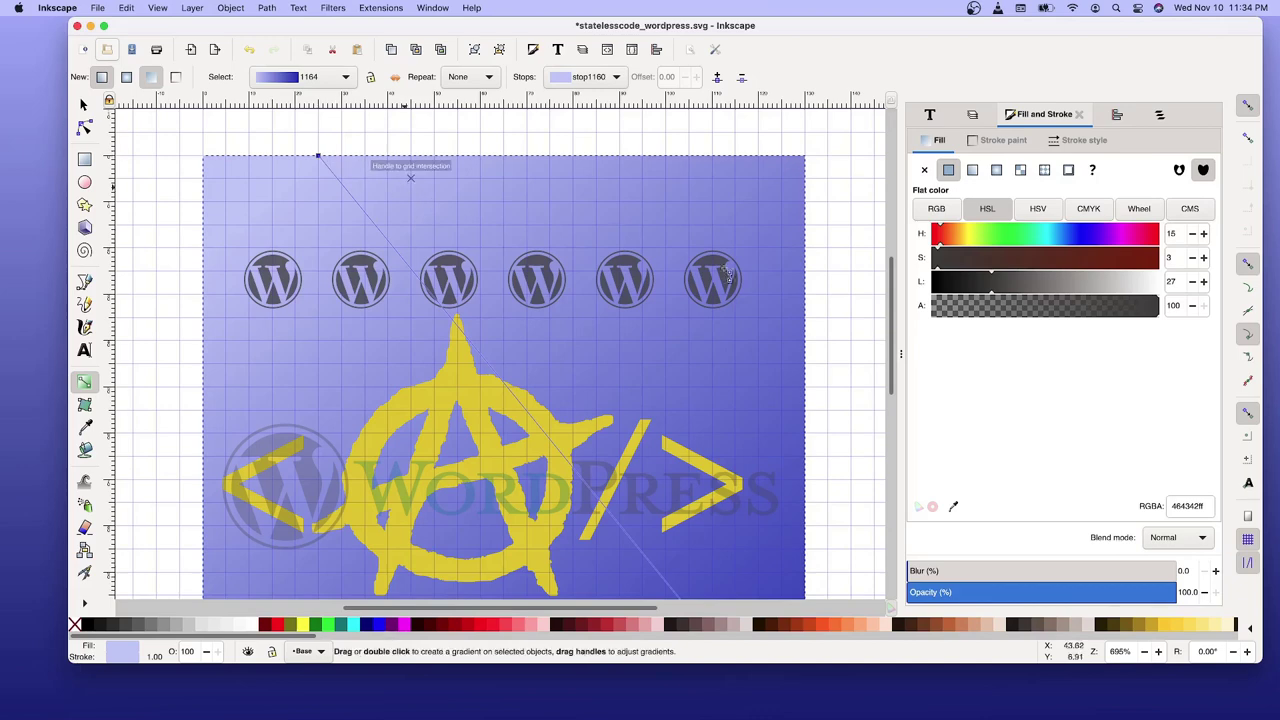
scroll(730, 283, down, 2)
scroll(730, 283, down, 3)
scroll(730, 283, down, 2)
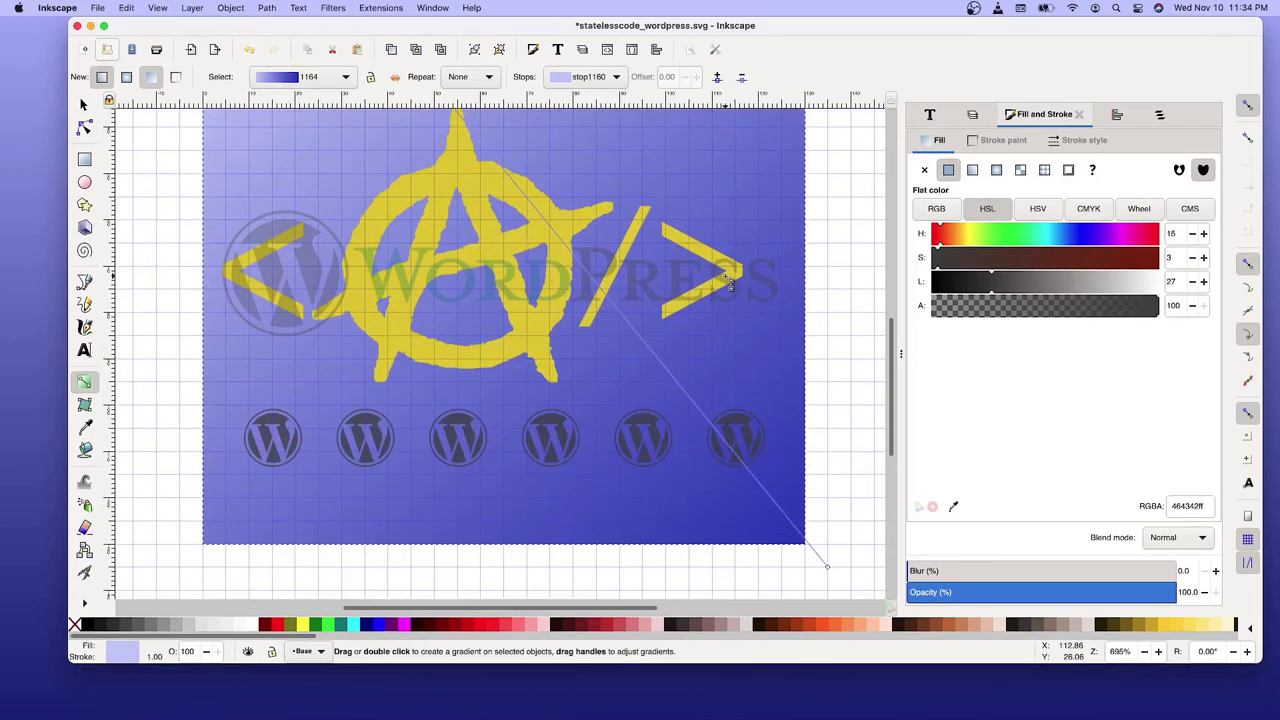
click(827, 567)
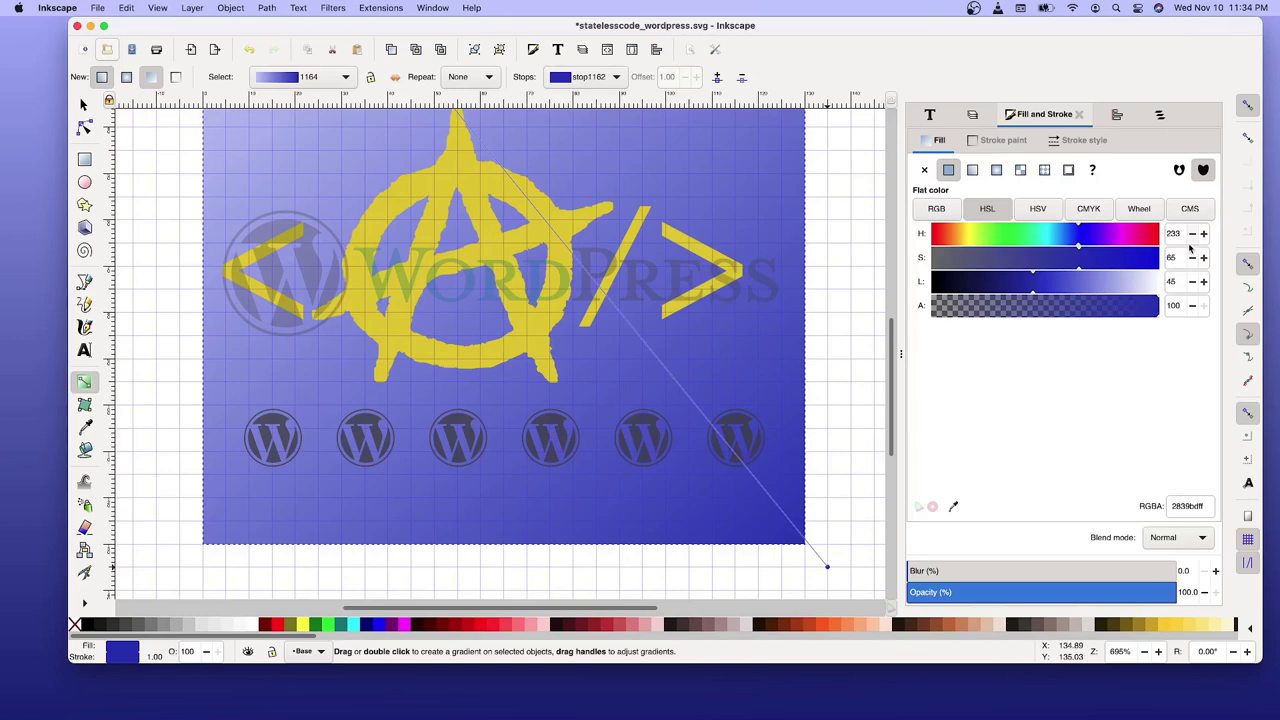
Set the gradient end stop's HSL hue to 323, turning the blue end magenta.
click(1173, 235)
key(BackSpace)
key(BackSpace)
text(32)
key(Return)
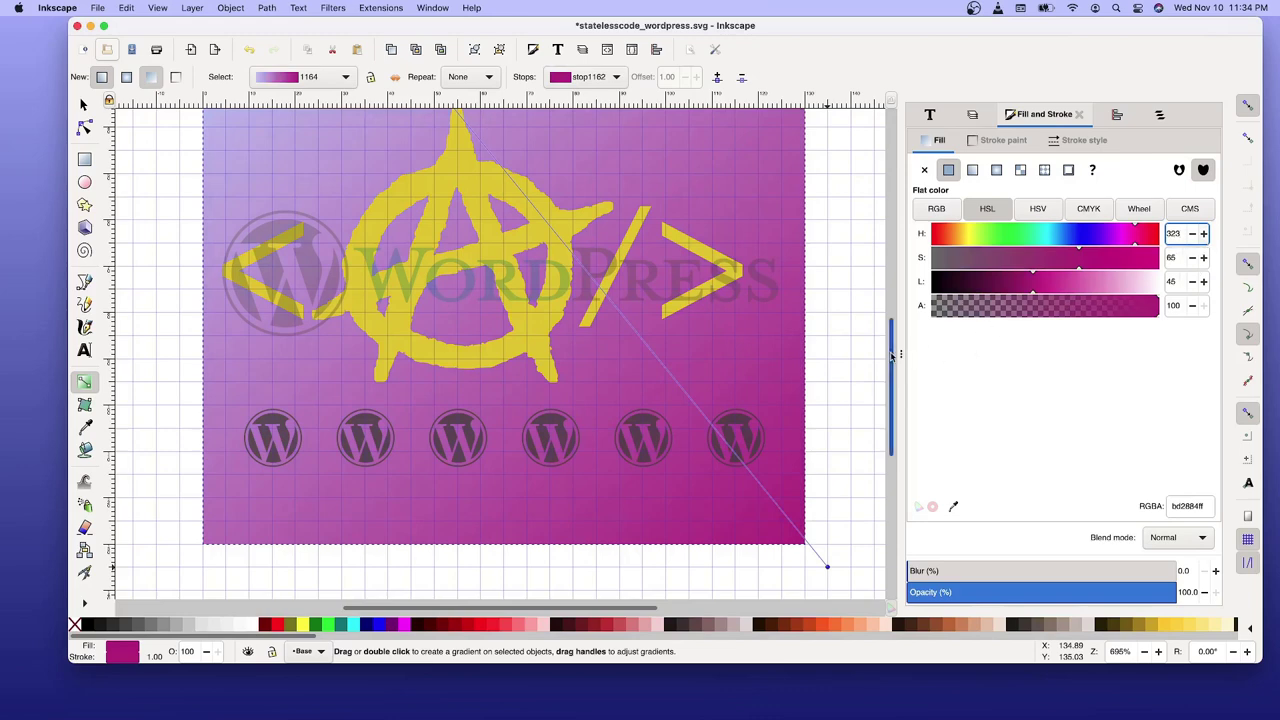
scroll(891, 355, down, 2)
scroll(890, 348, up, 5)
scroll(889, 342, up, 2)
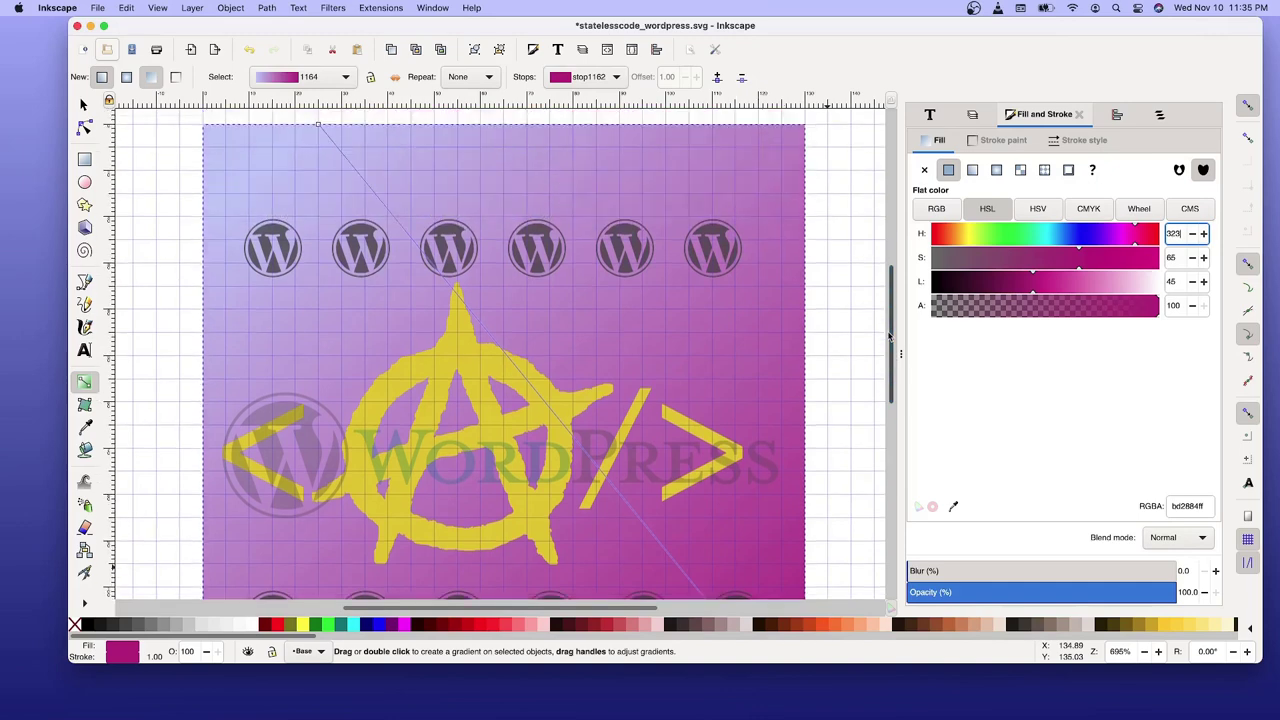
scroll(889, 337, up, 2)
scroll(889, 337, down, 2)
scroll(889, 337, down, 2)
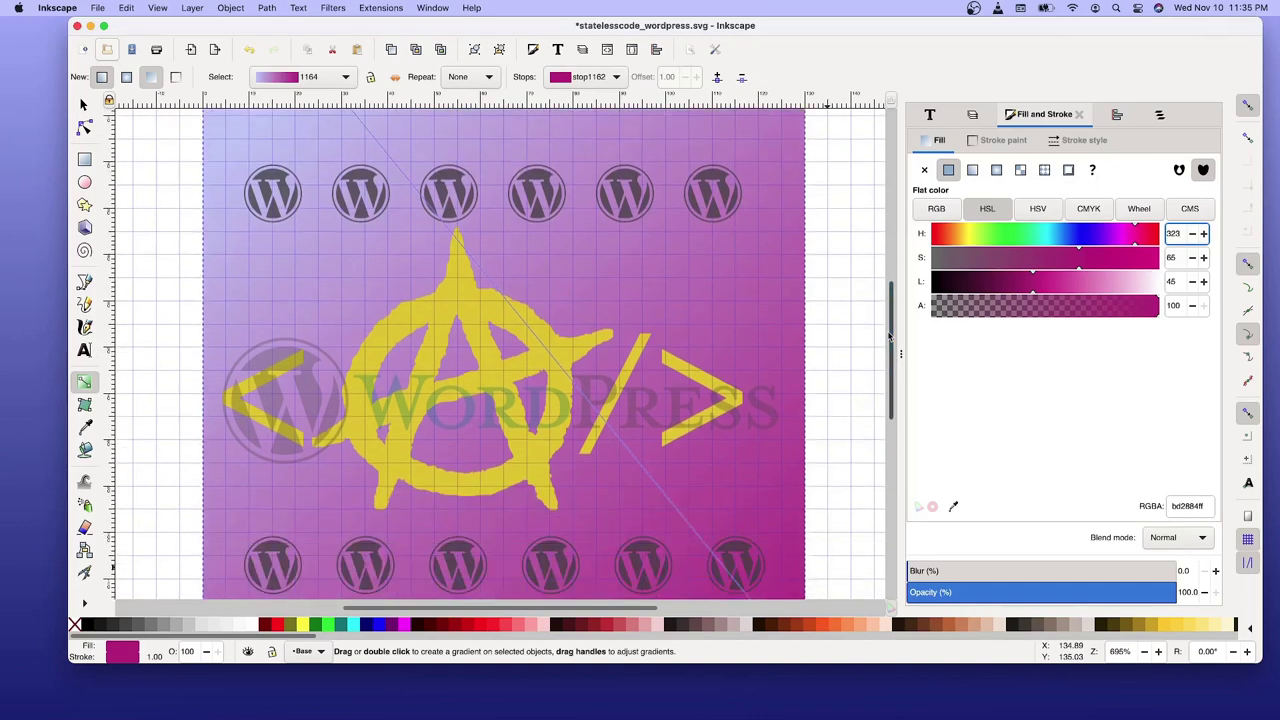
scroll(889, 337, up, 2)
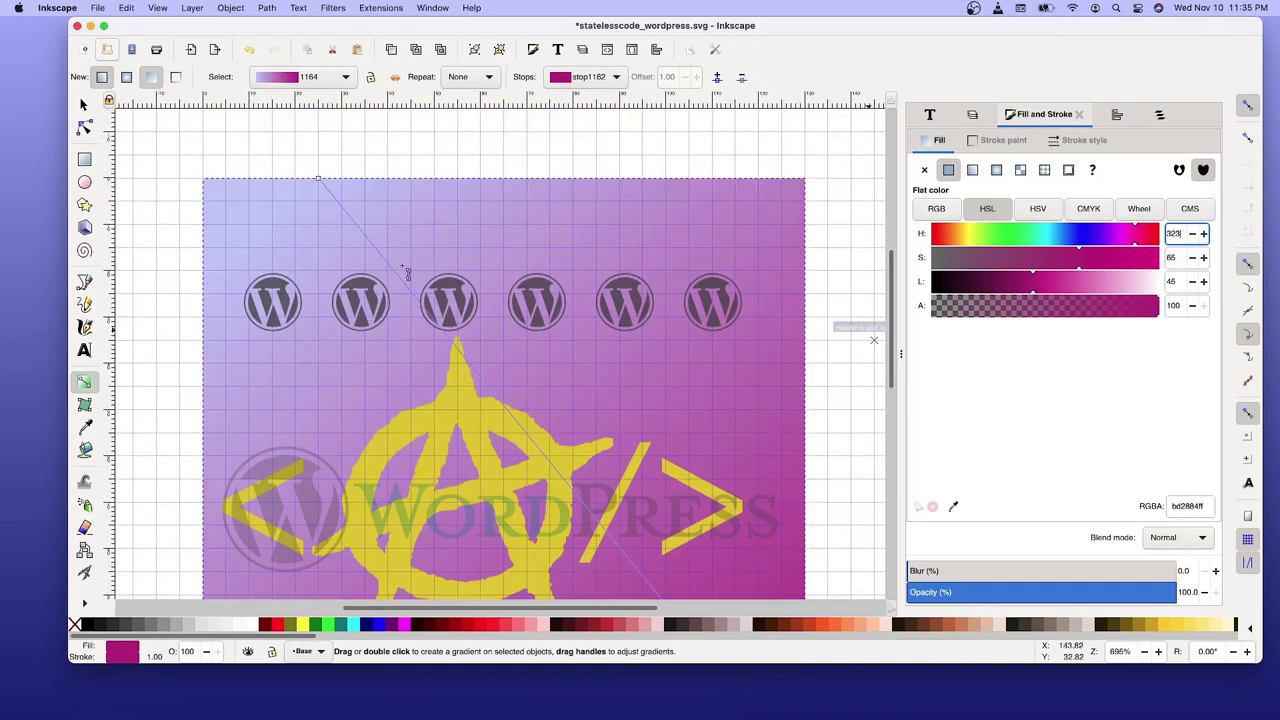
Change the gradient's light blue start stop to hue 323.
click(319, 180)
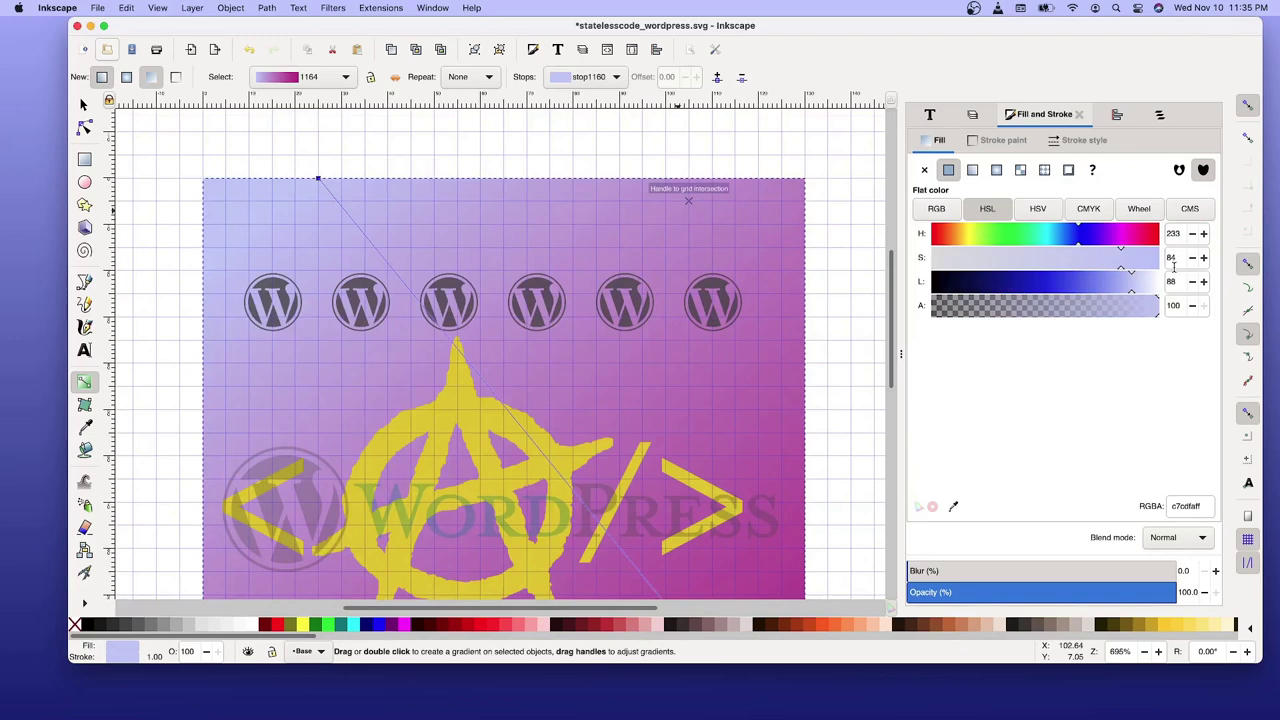
double_click(1174, 234)
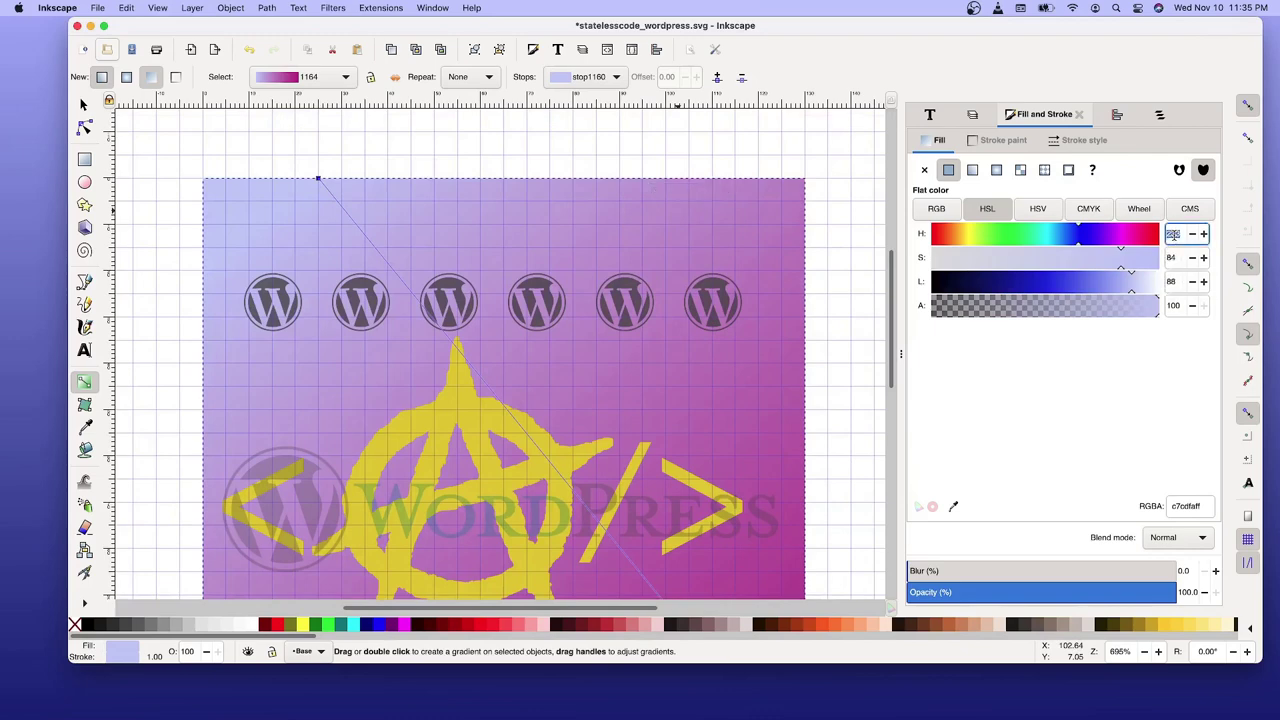
text(323)
click(1203, 233)
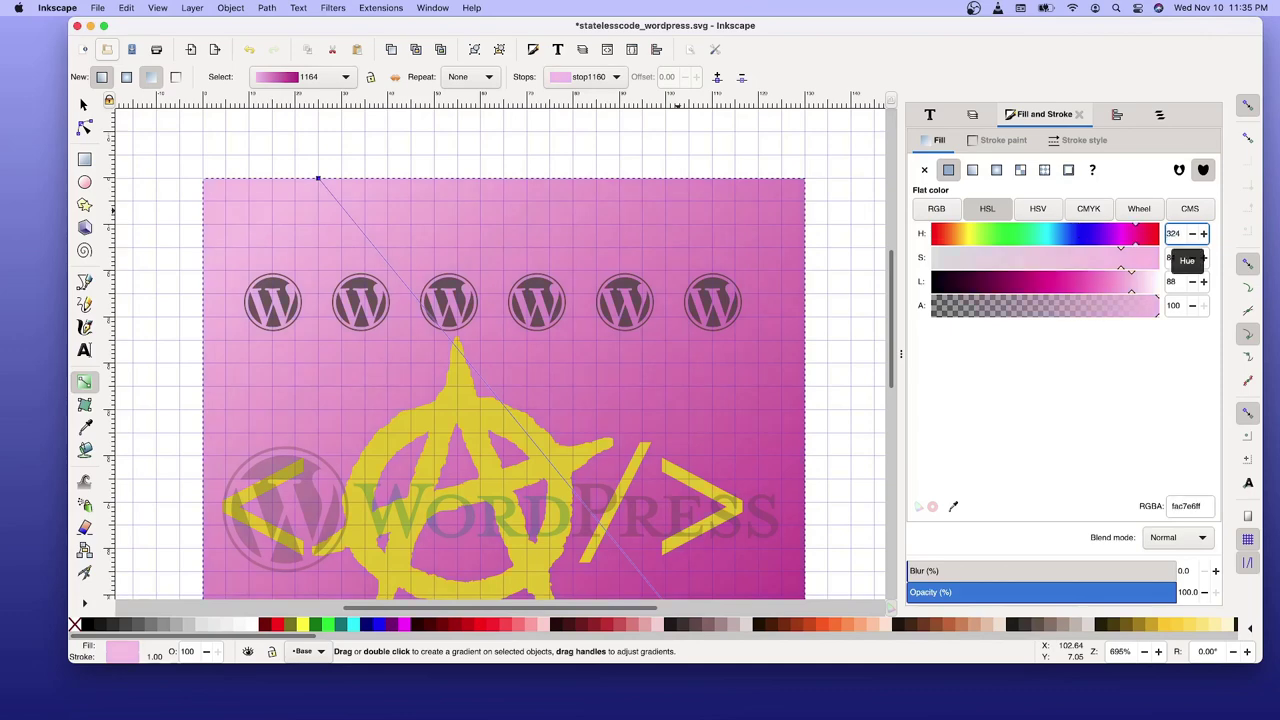
scroll(815, 322, down, 2)
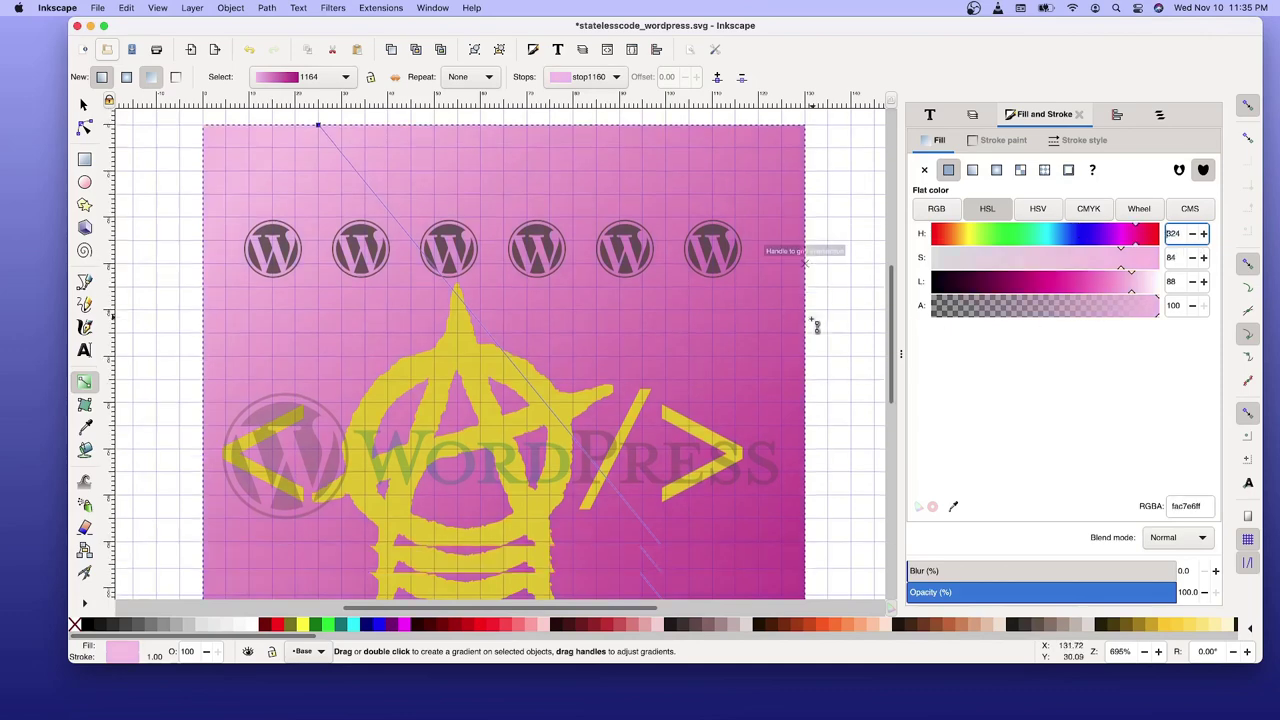
scroll(816, 326, down, 3)
scroll(815, 325, up, 2)
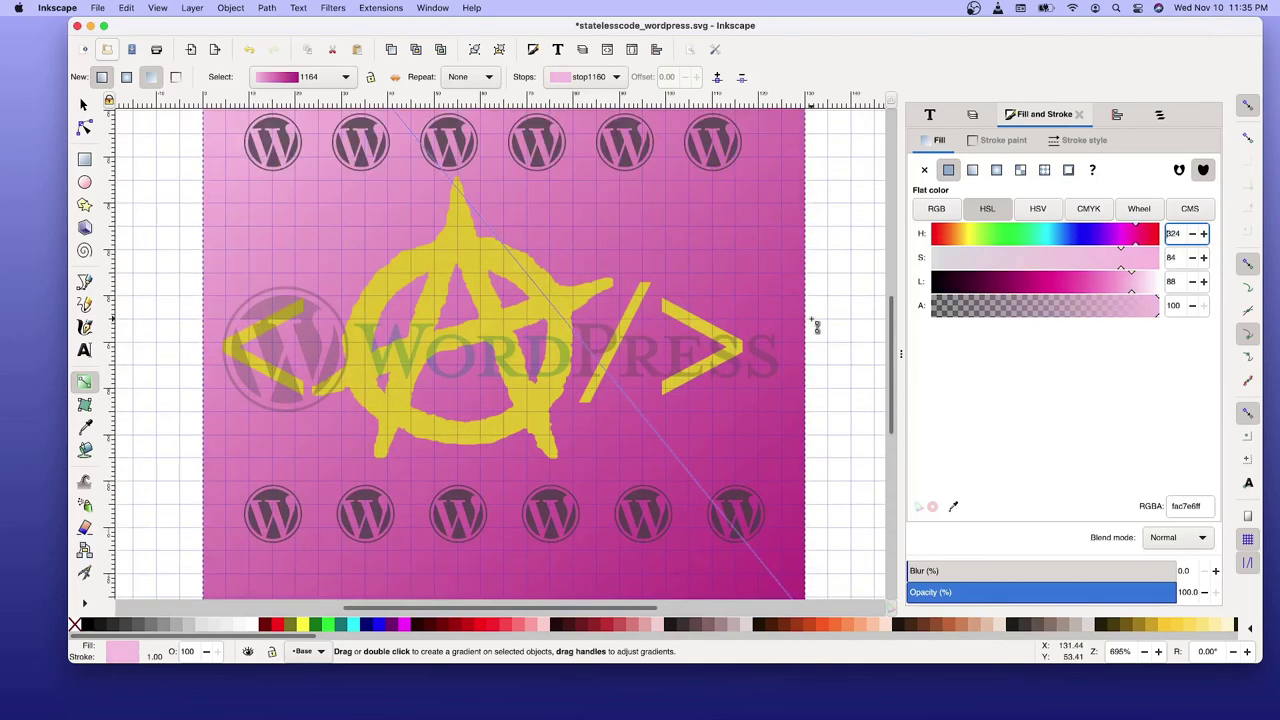
scroll(815, 325, up, 4)
scroll(816, 325, down, 2)
scroll(816, 325, down, 2)
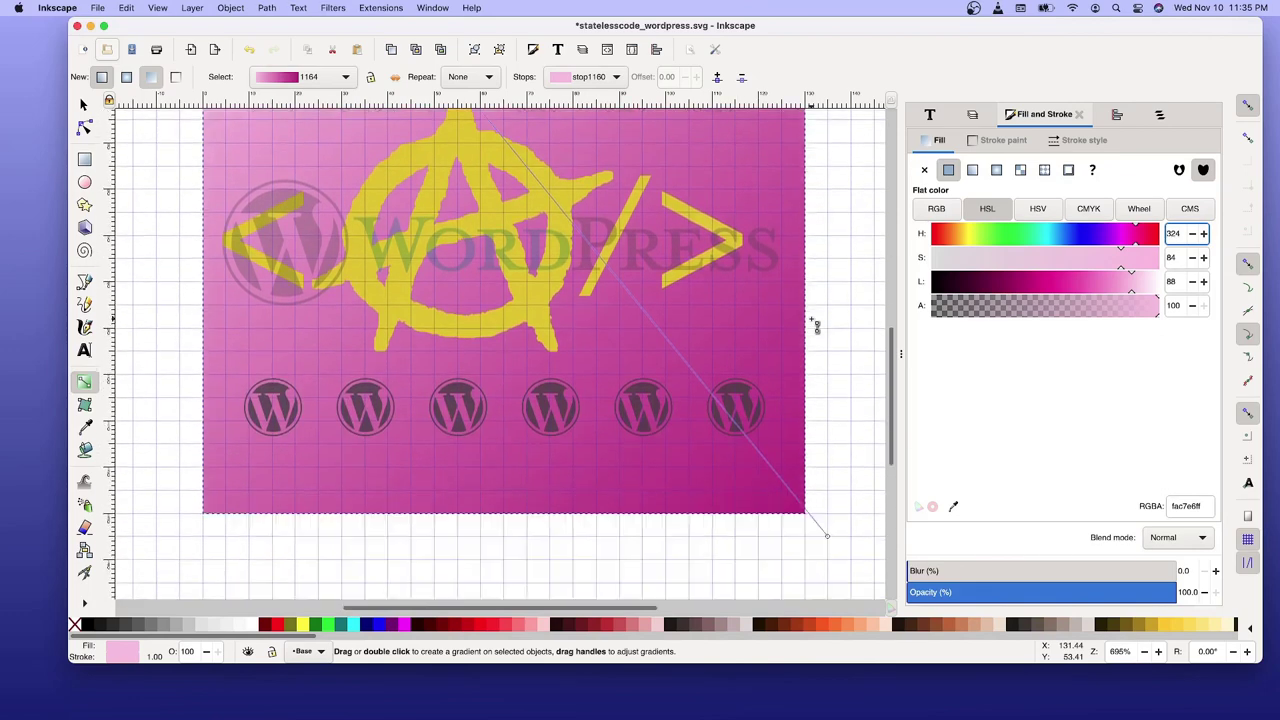
scroll(816, 326, up, 3)
scroll(816, 326, up, 1)
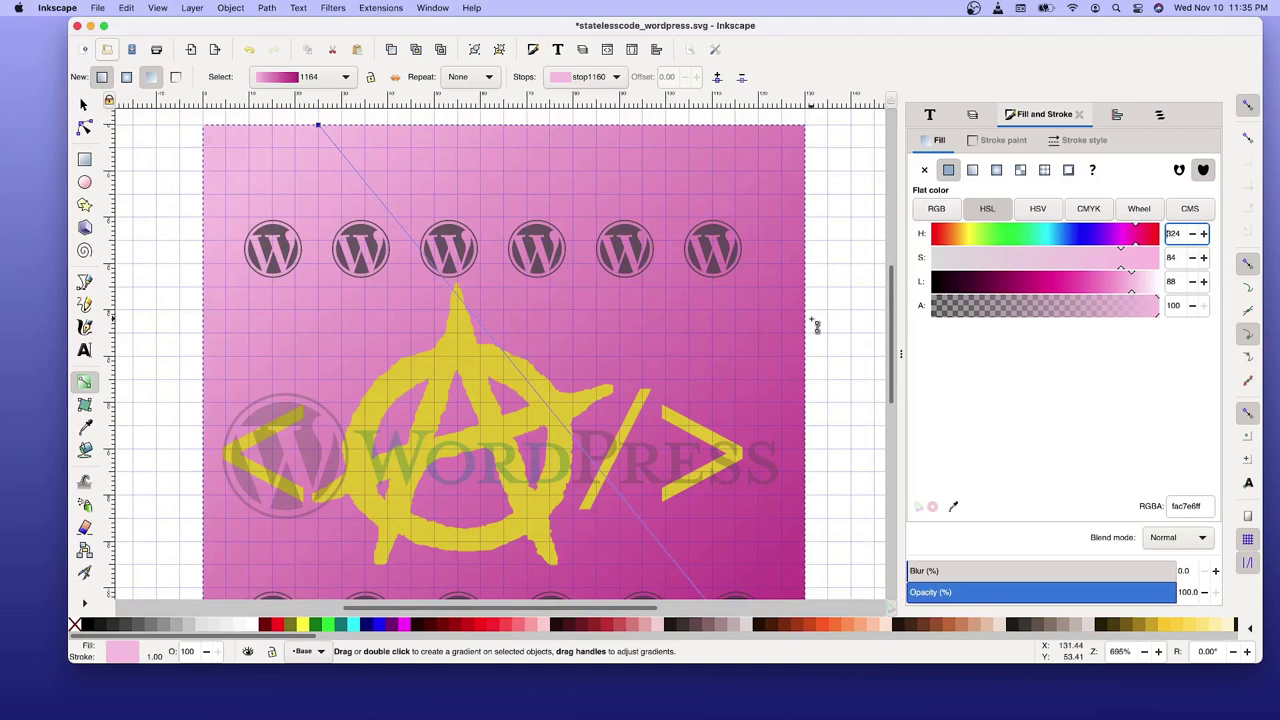
scroll(816, 326, down, 2)
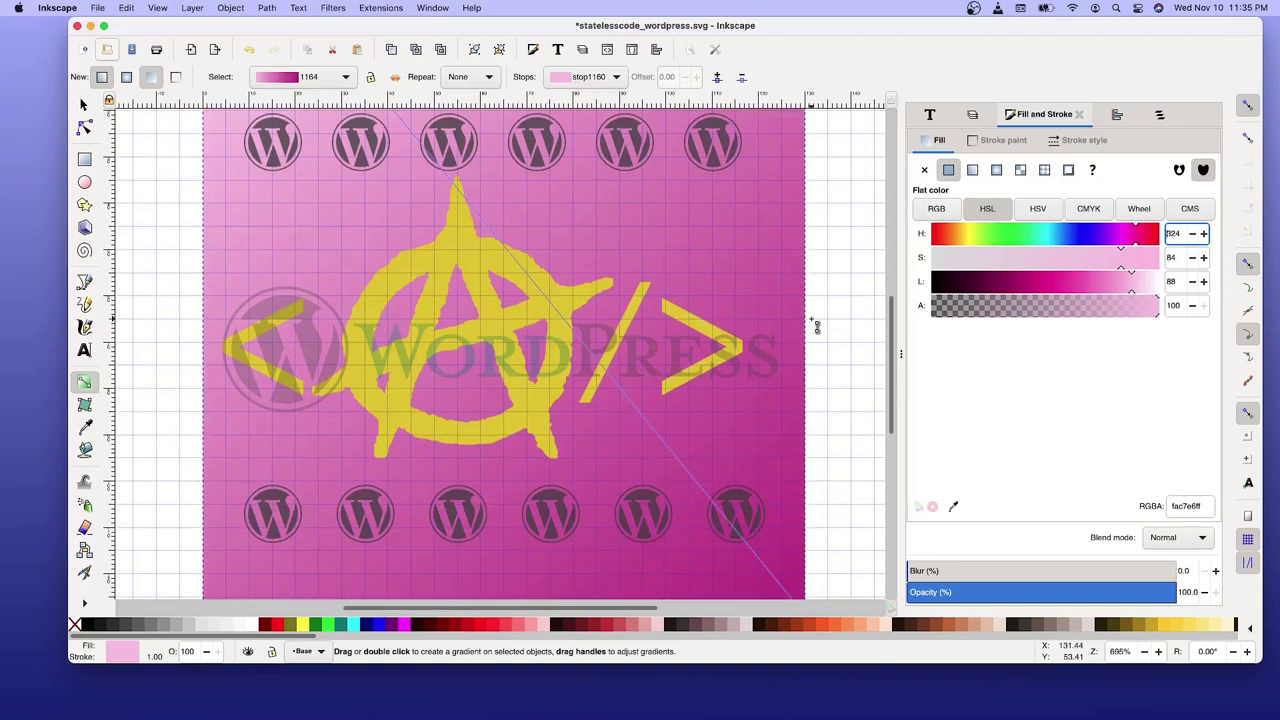
scroll(816, 326, up, 3)
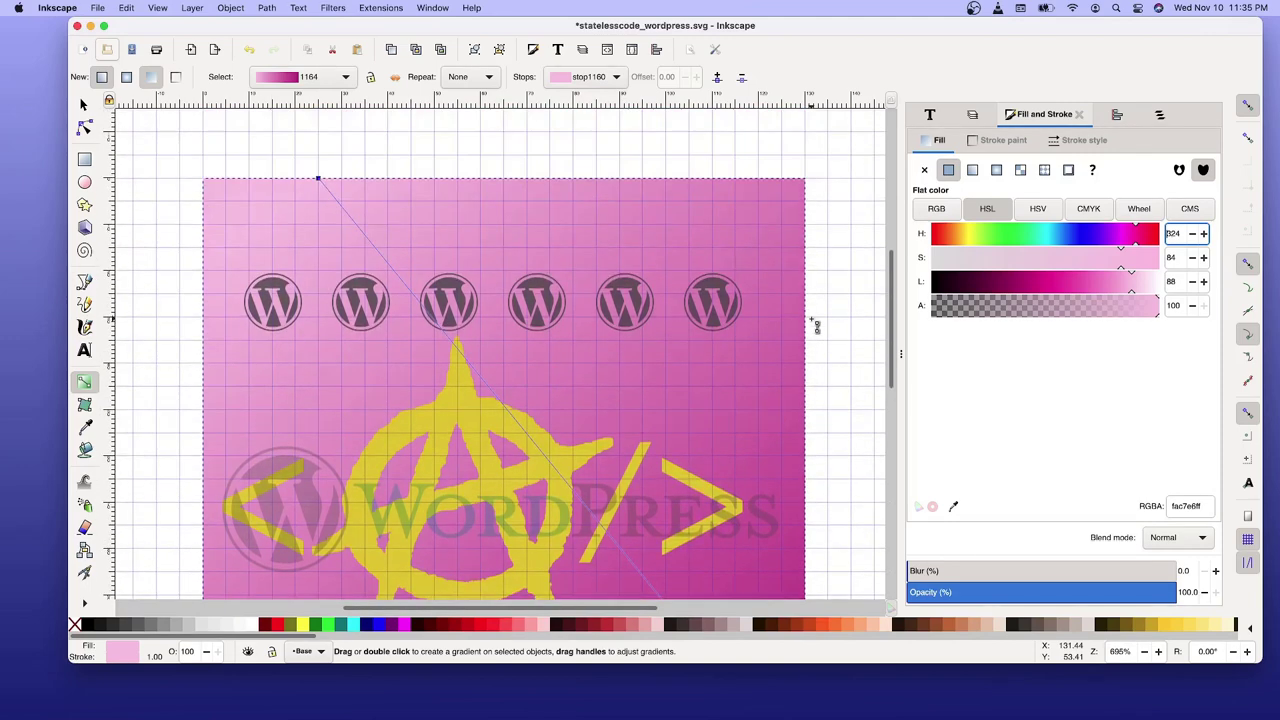
Lower the start stop's saturation to 44 for a pale pink, then deselect the stops.
click(1177, 253)
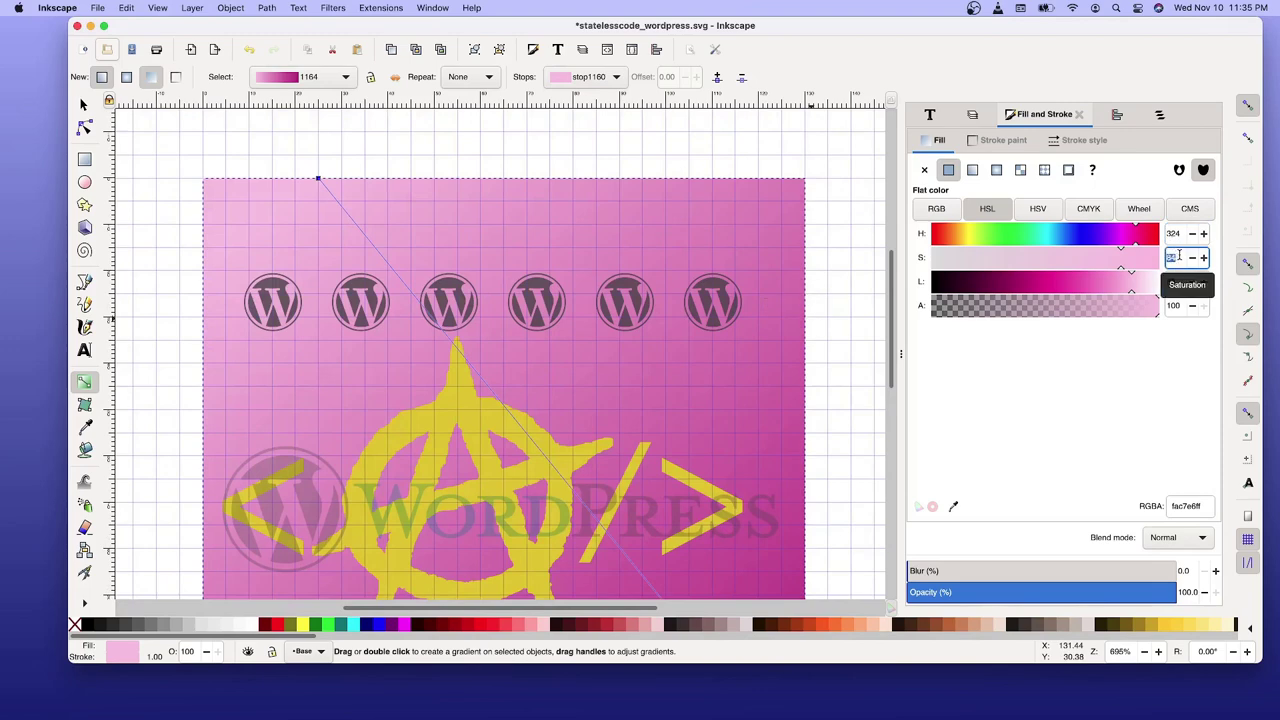
text(44)
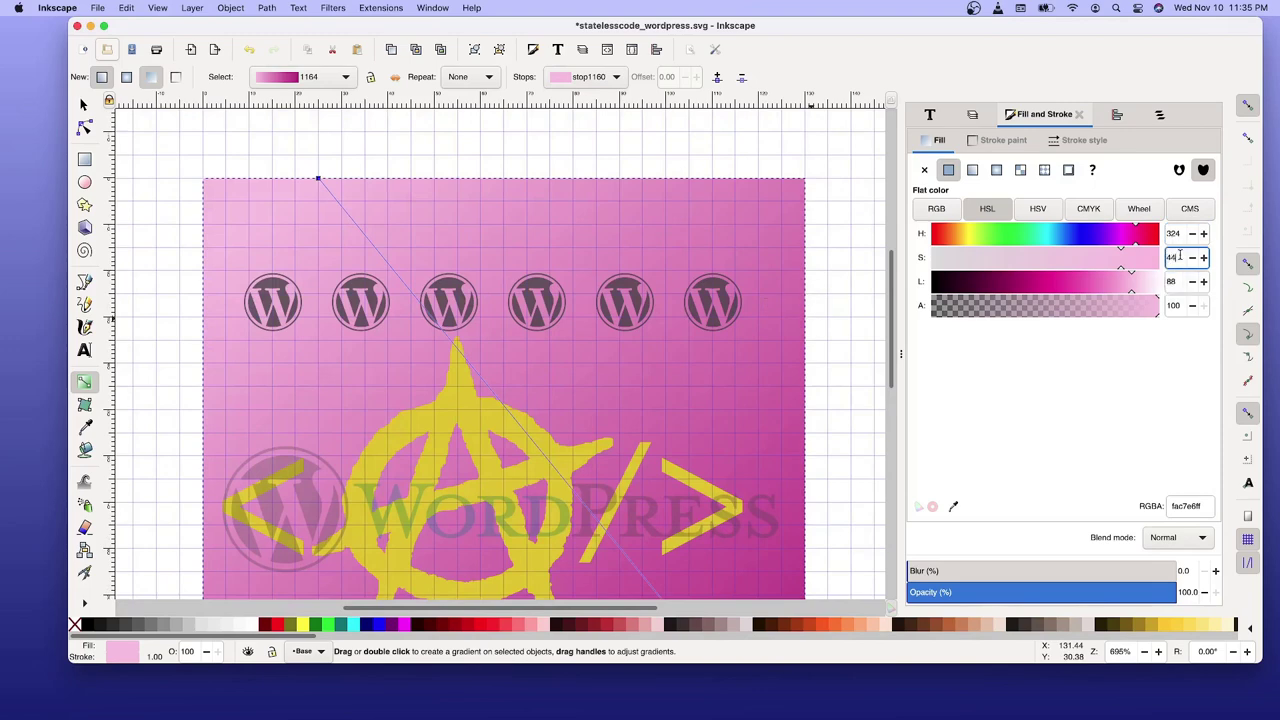
key(Tab)
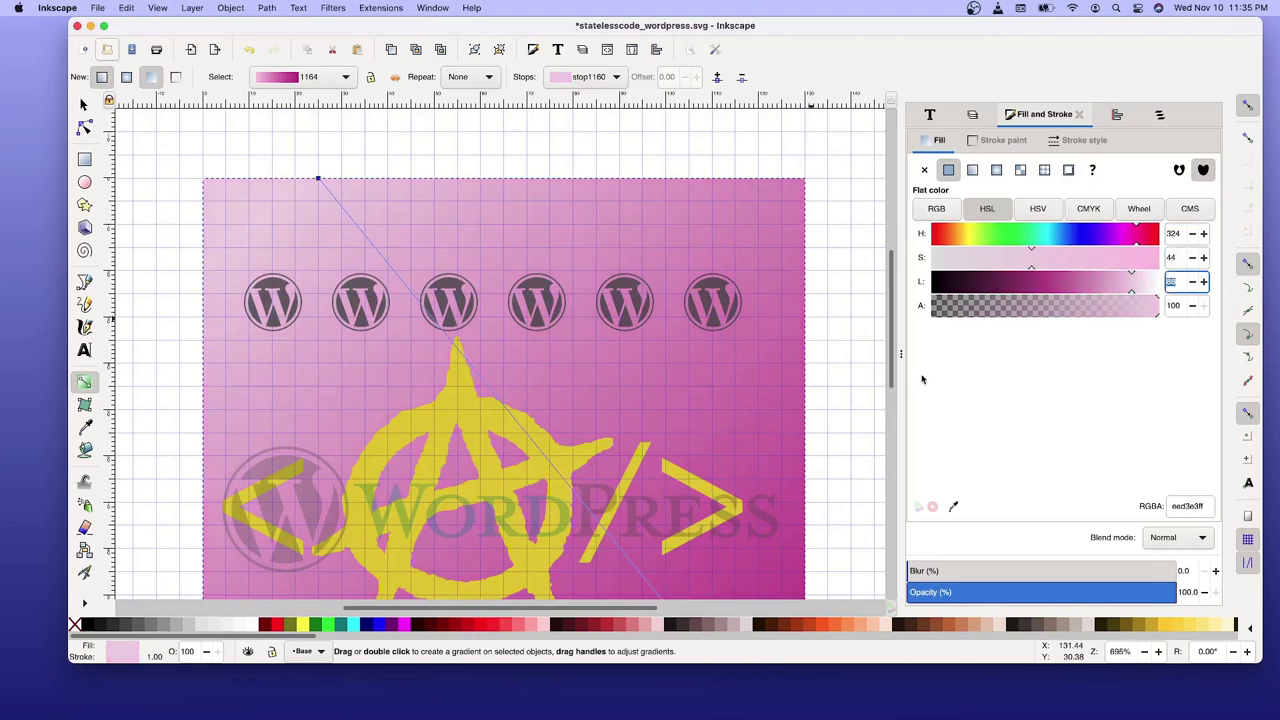
scroll(815, 414, down, 3)
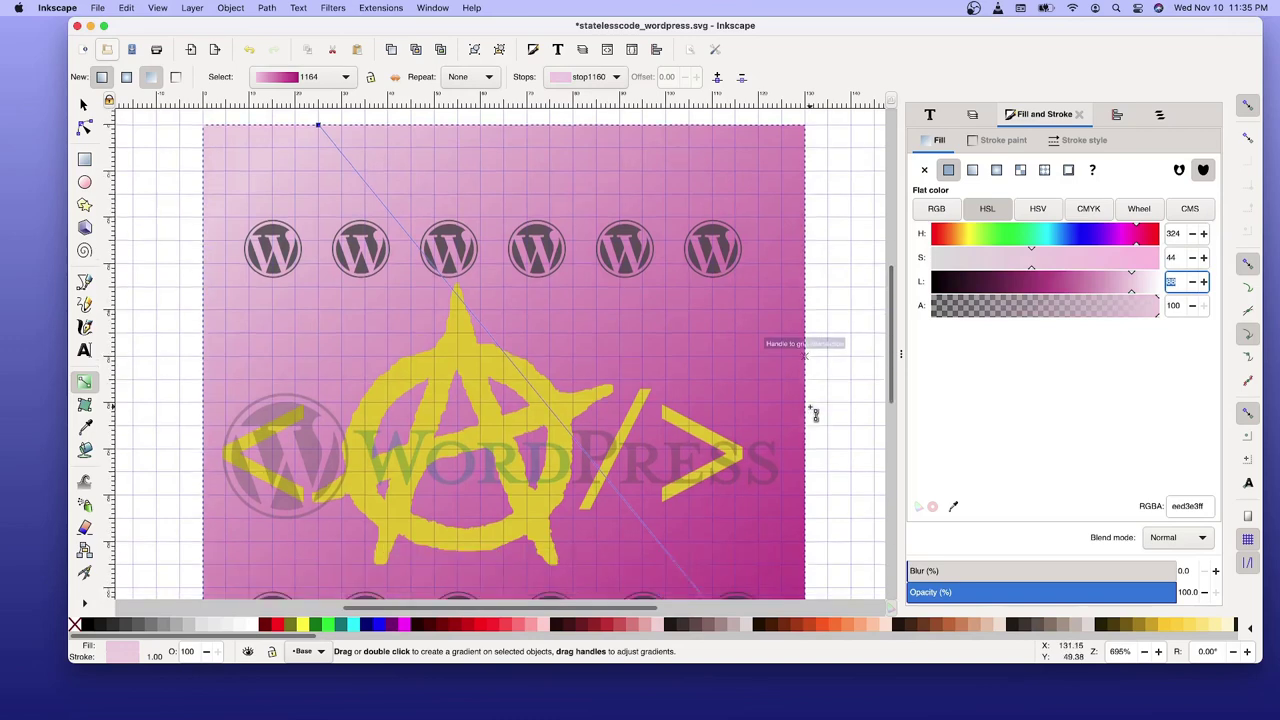
scroll(815, 414, down, 4)
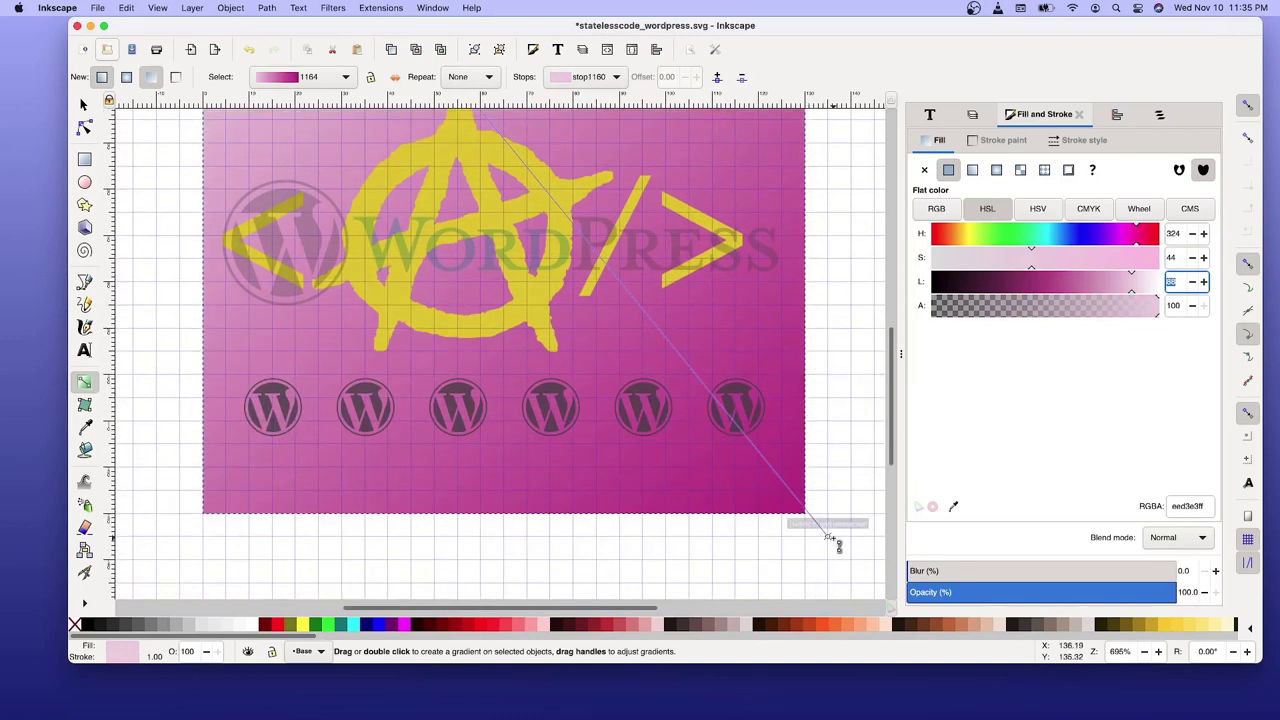
drag(828, 537, 828, 537)
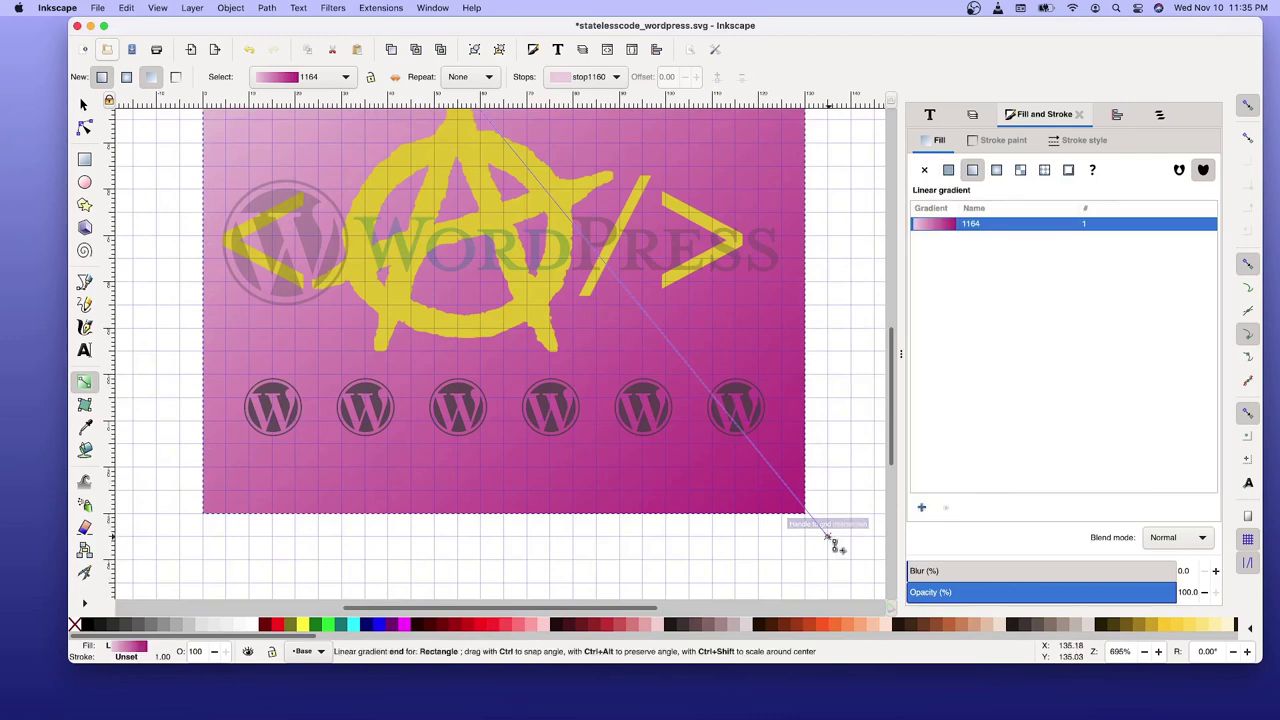
Set the gradient end stop's saturation to 25, giving a muted mauve (H 323, L 45).
click(828, 537)
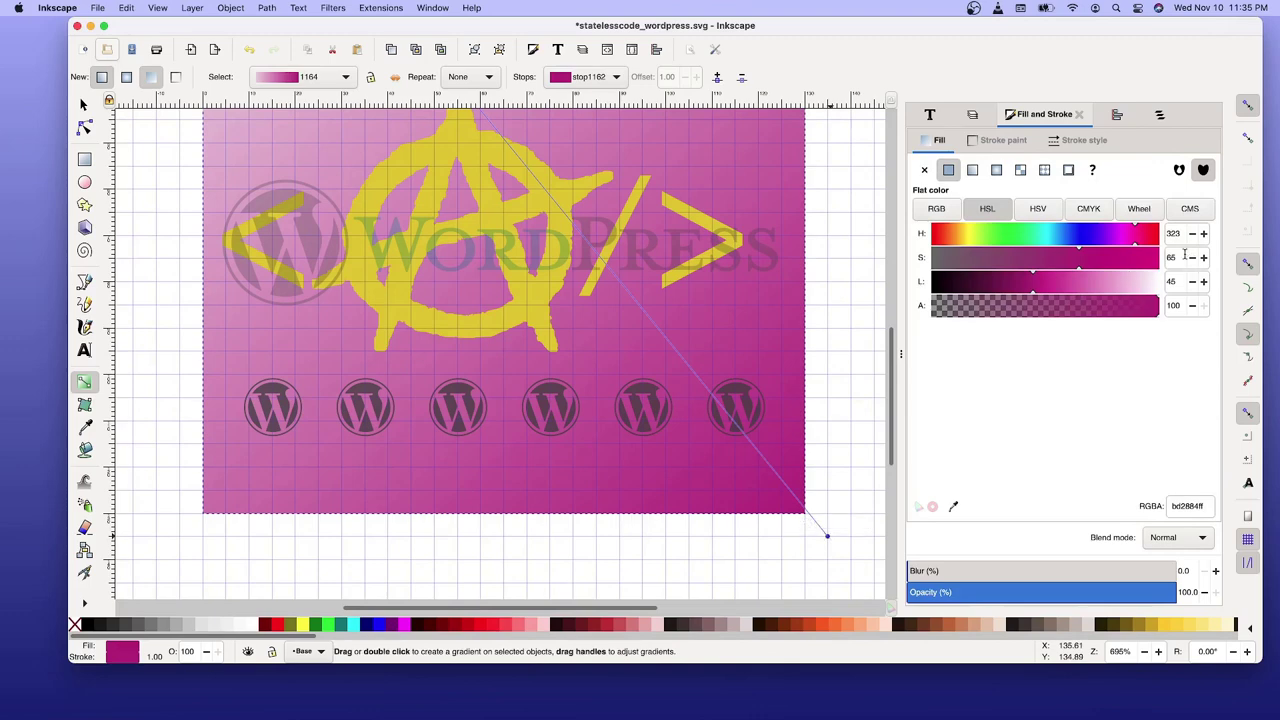
double_click(1180, 256)
text(25)
key(Return)
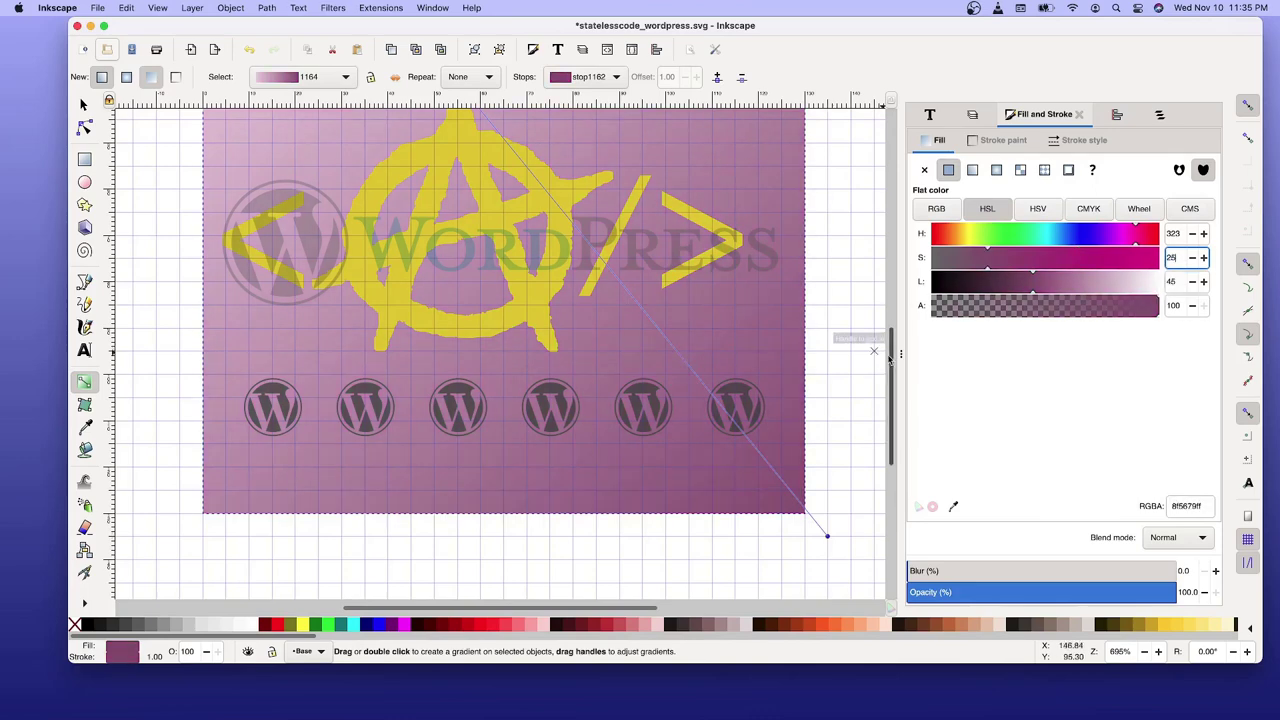
drag(888, 340, 888, 285)
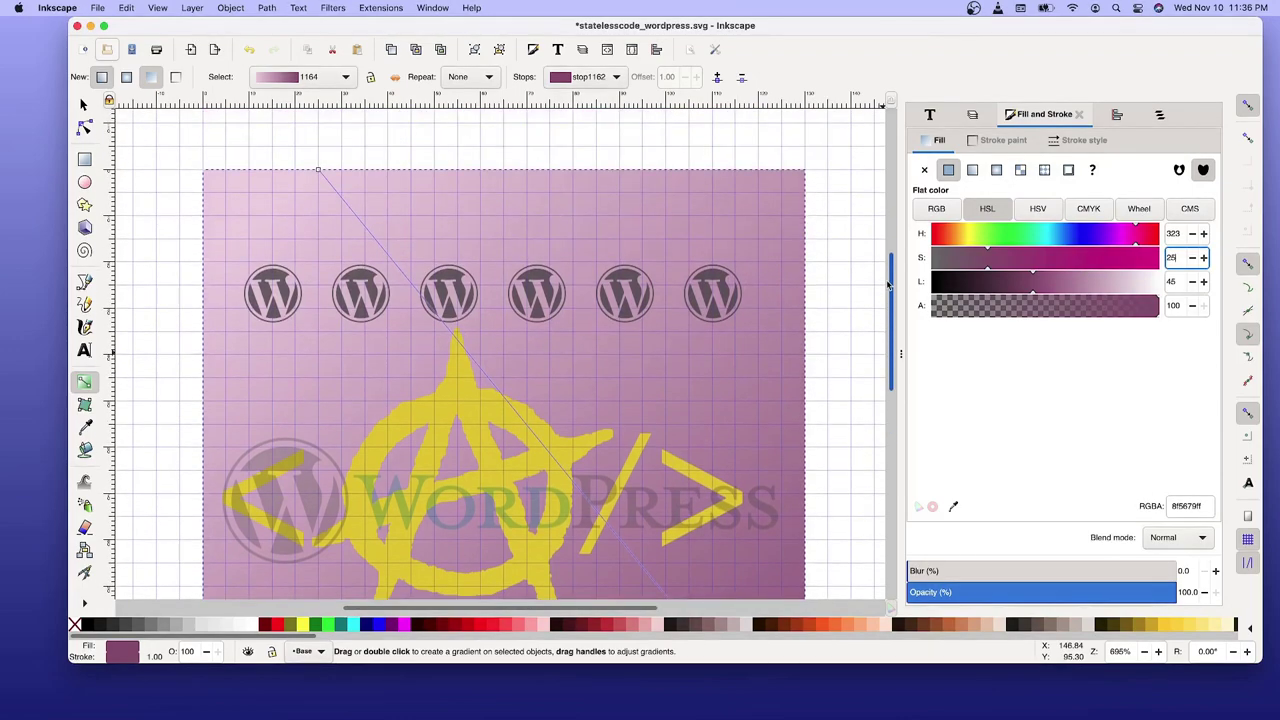
mouse_move(888, 285)
mouse_down()
mouse_move(895, 408)
mouse_move(897, 279)
mouse_up()
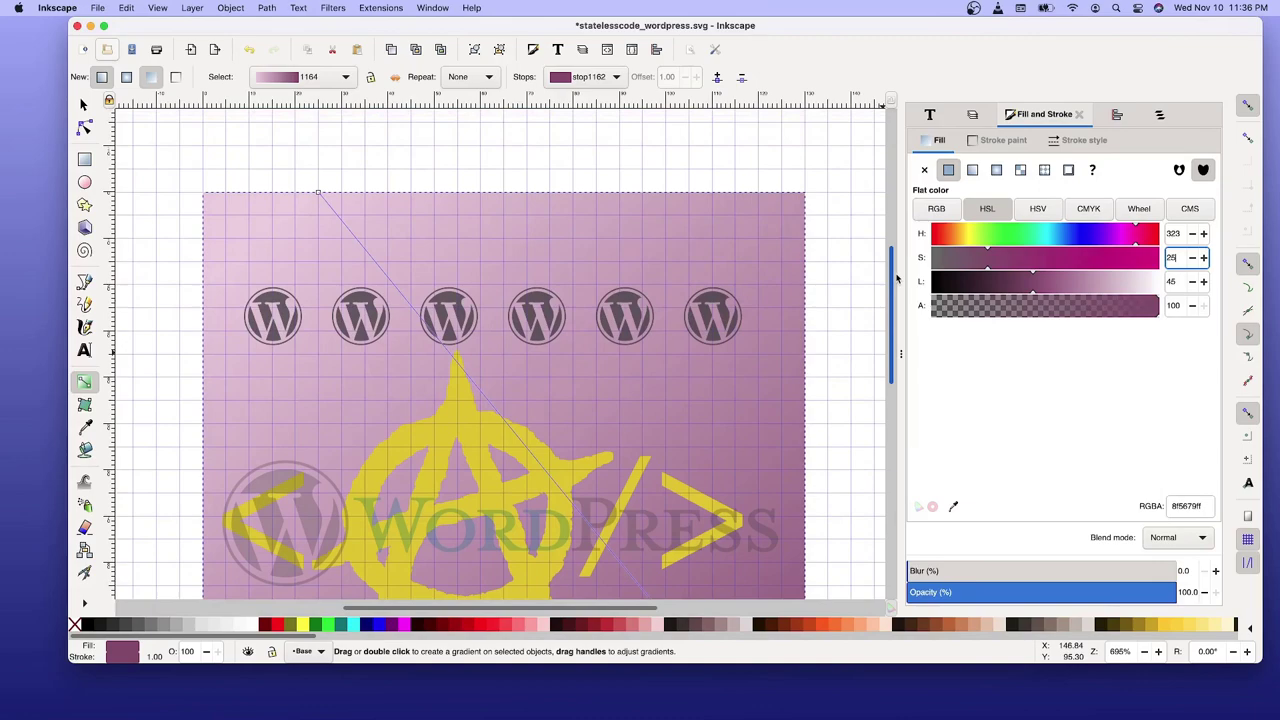
mouse_move(897, 279)
mouse_down()
mouse_move(896, 363)
mouse_move(897, 277)
mouse_up()
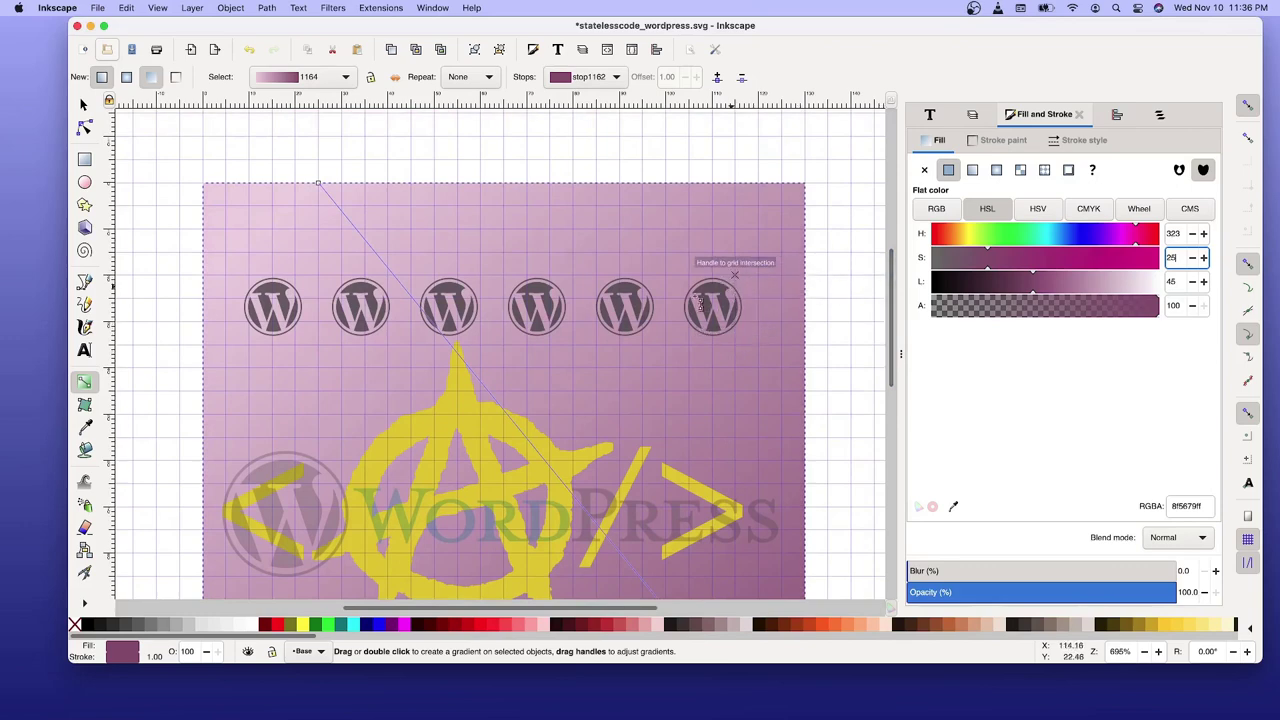
Save the pink-to-mauve wallpaper document with Ctrl+S.
key(ctrl+s)
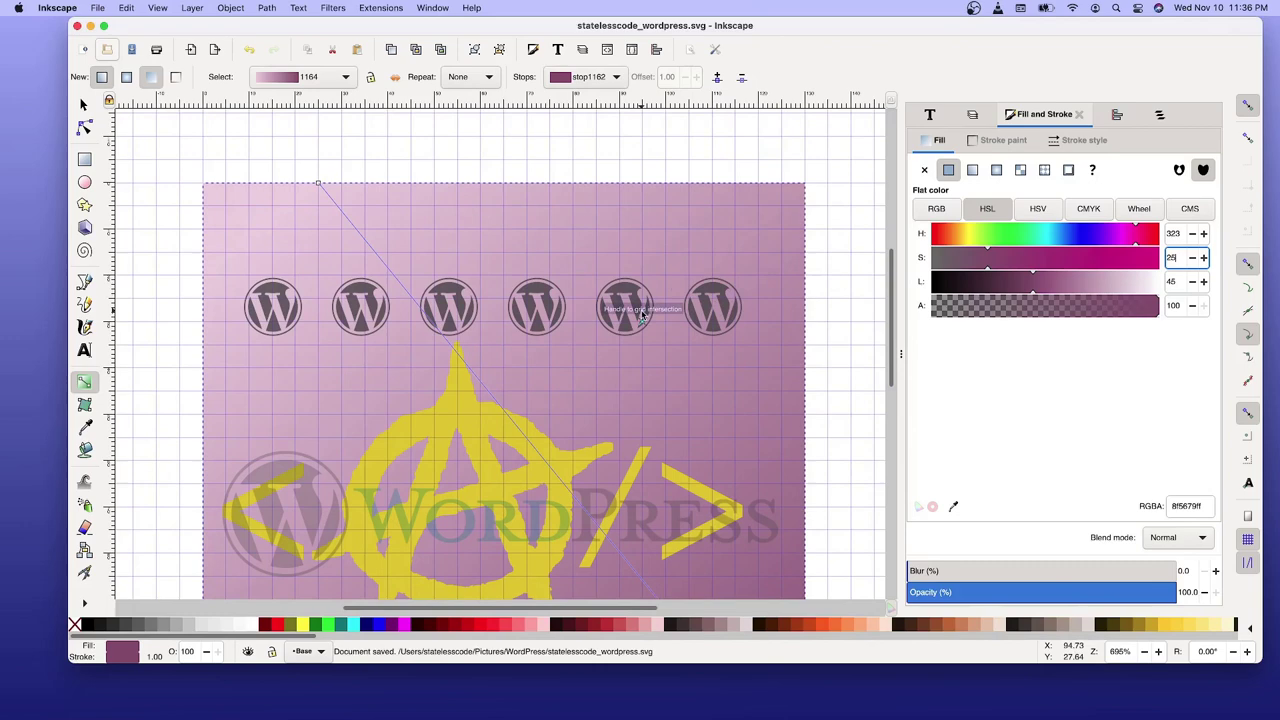
scroll(642, 315, down, 4)
scroll(642, 315, down, 3)
scroll(642, 315, up, 4)
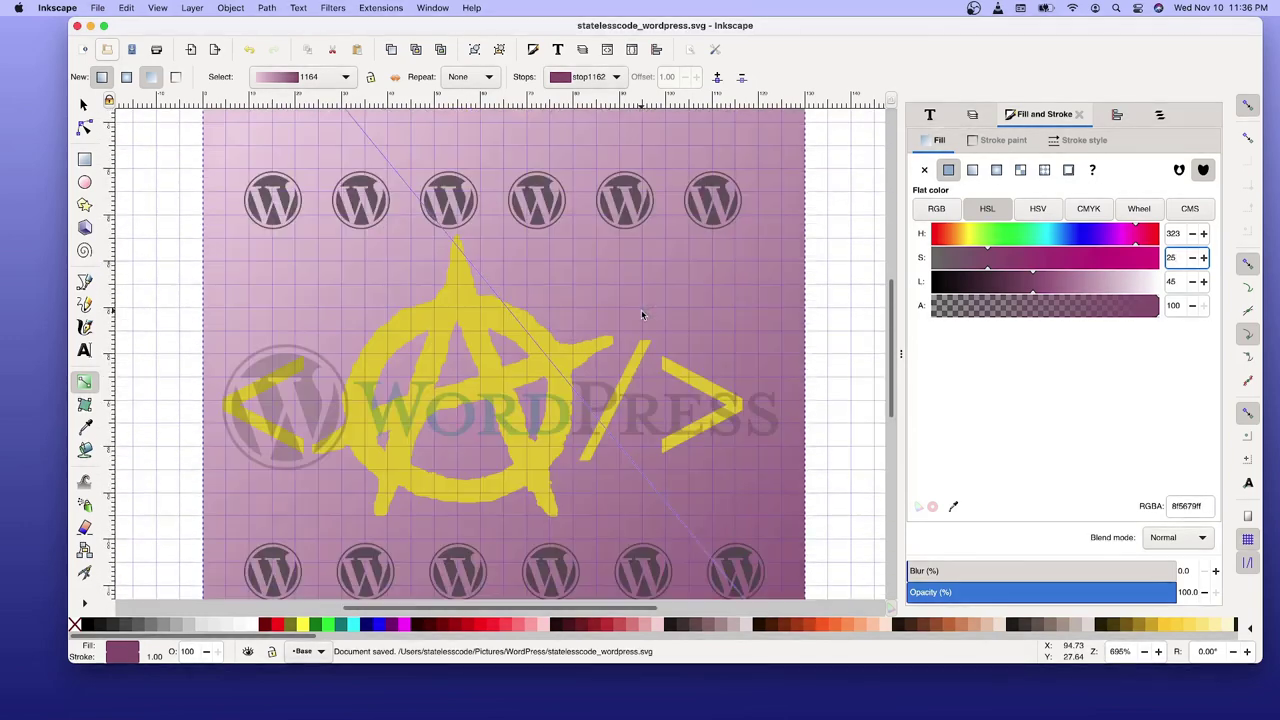
scroll(642, 315, up, 3)
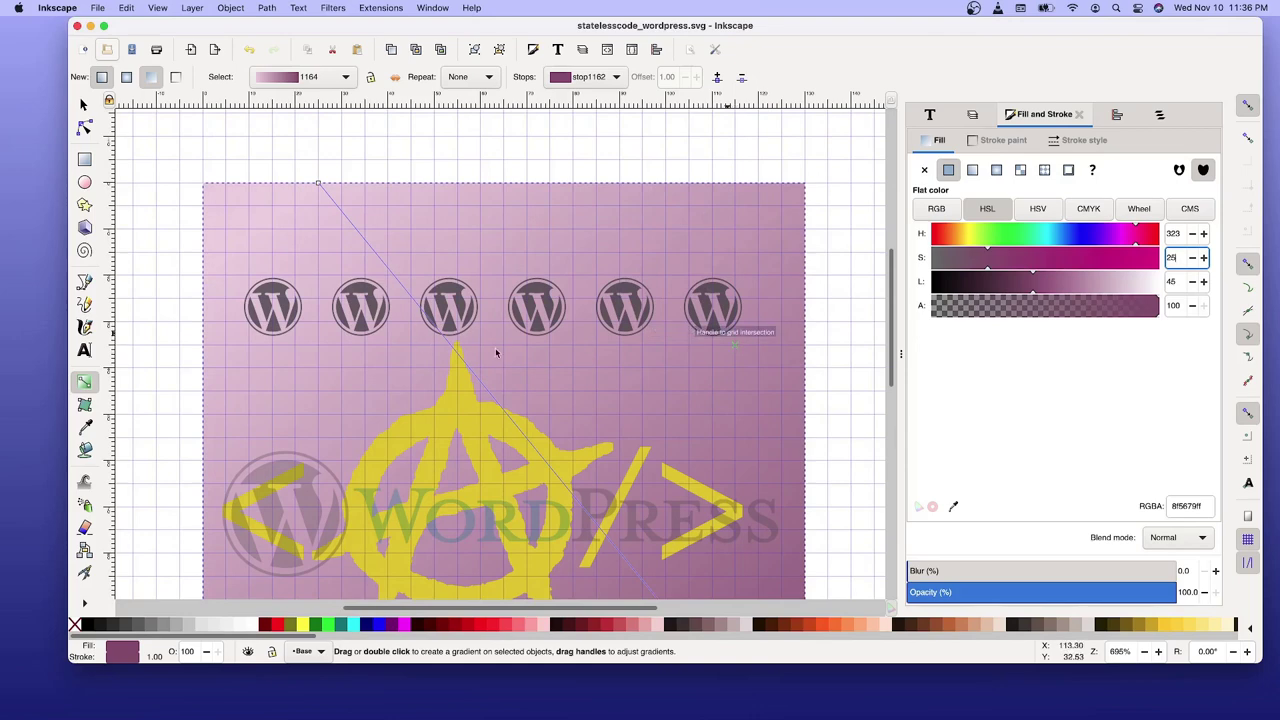
click(98, 8)
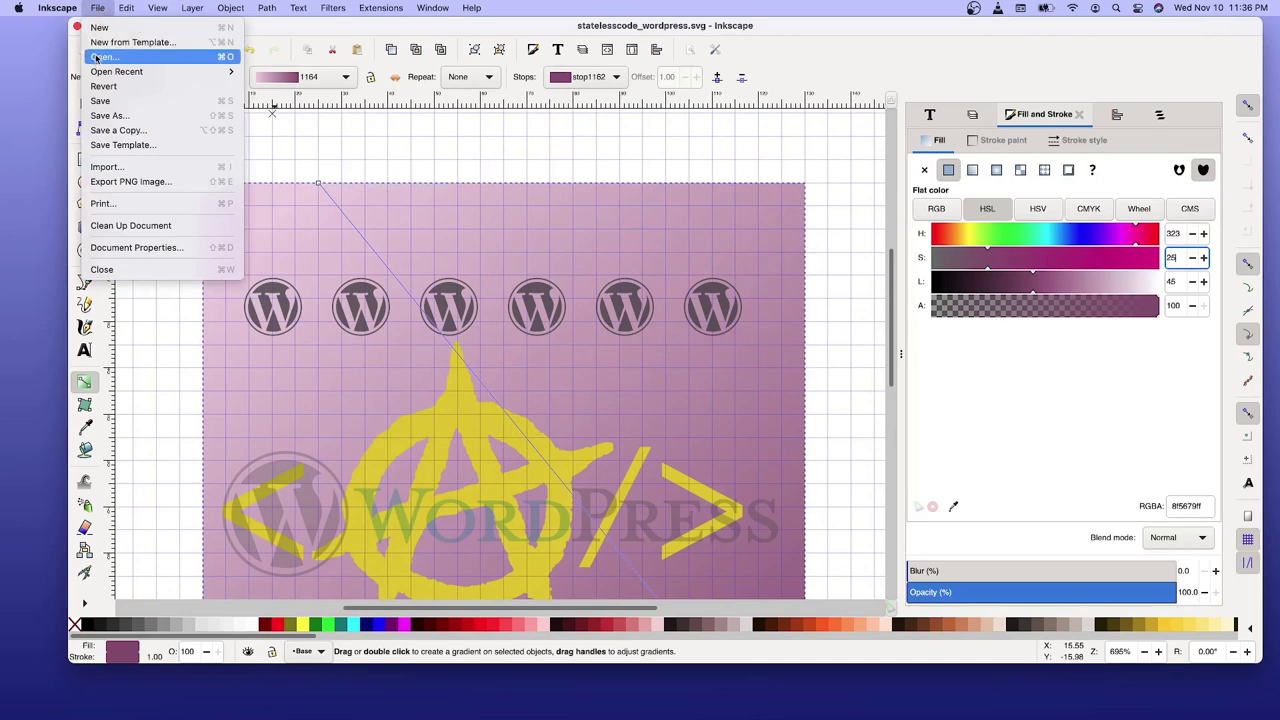
Close the wallpaper and open Pictures/NerdDice/nerd_dice_2_to_1_inkscape.svg.
click(104, 269)
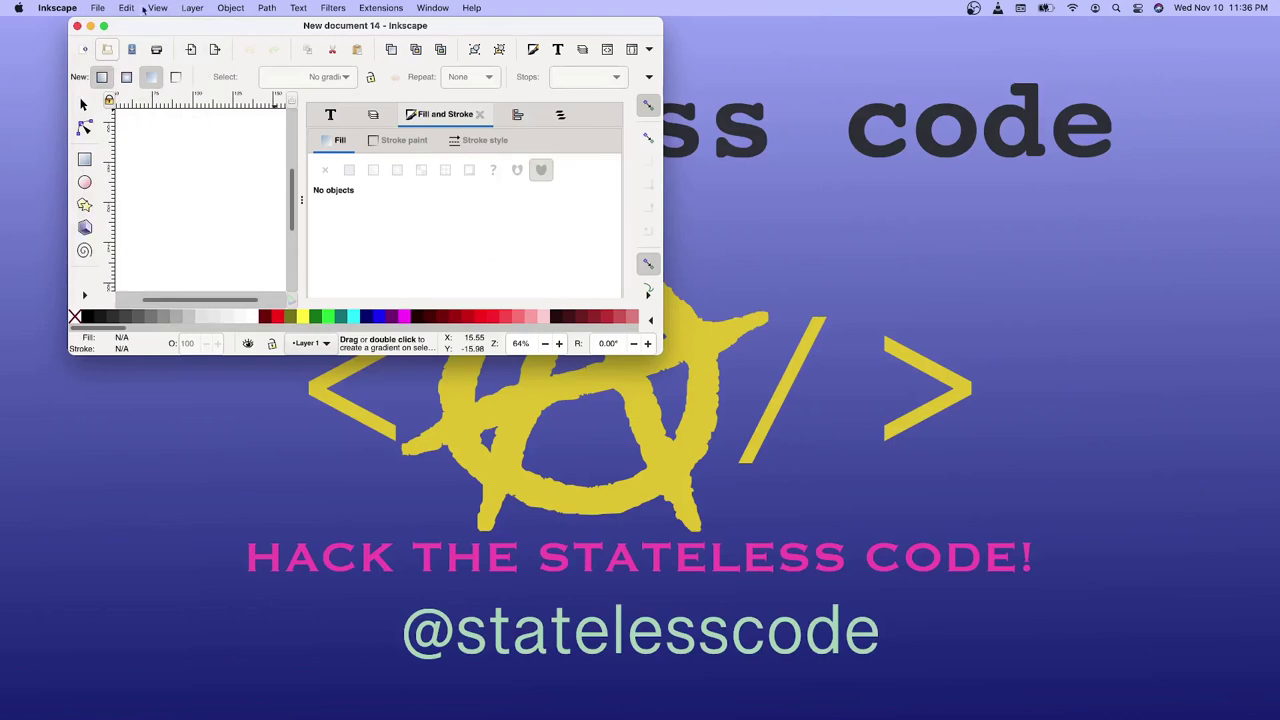
click(102, 10)
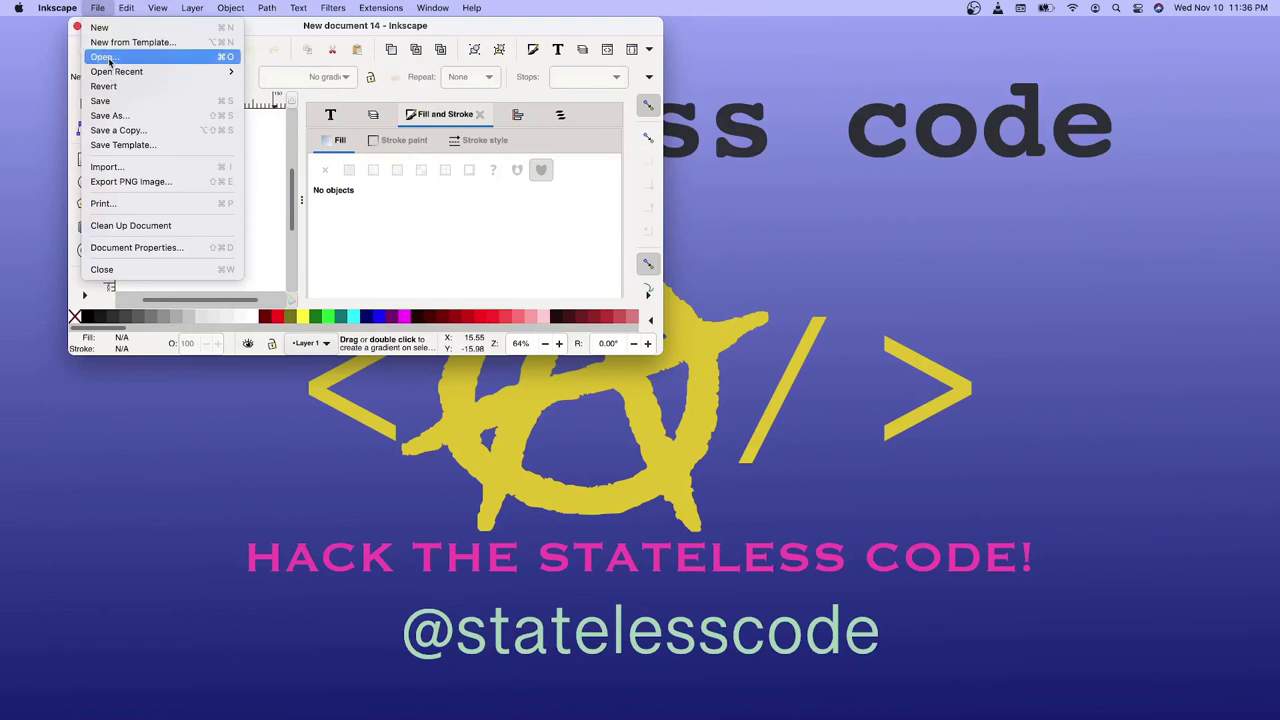
click(109, 60)
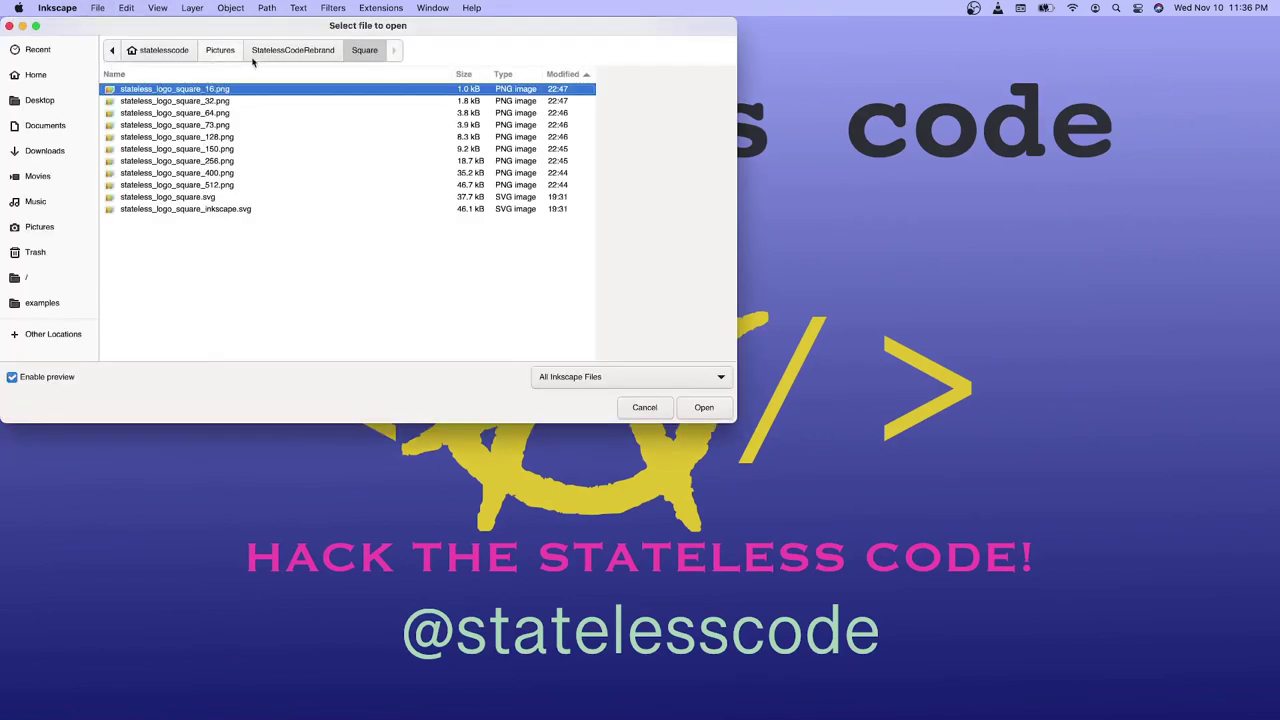
click(286, 52)
click(232, 50)
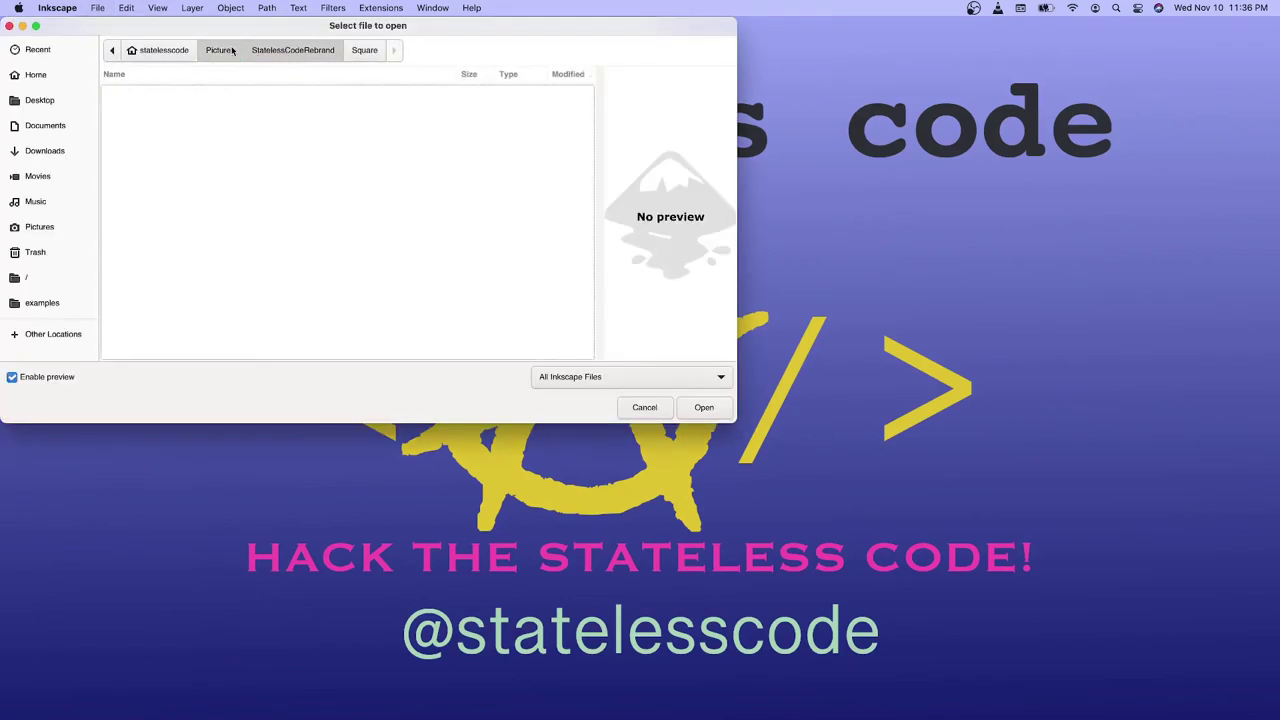
click(150, 102)
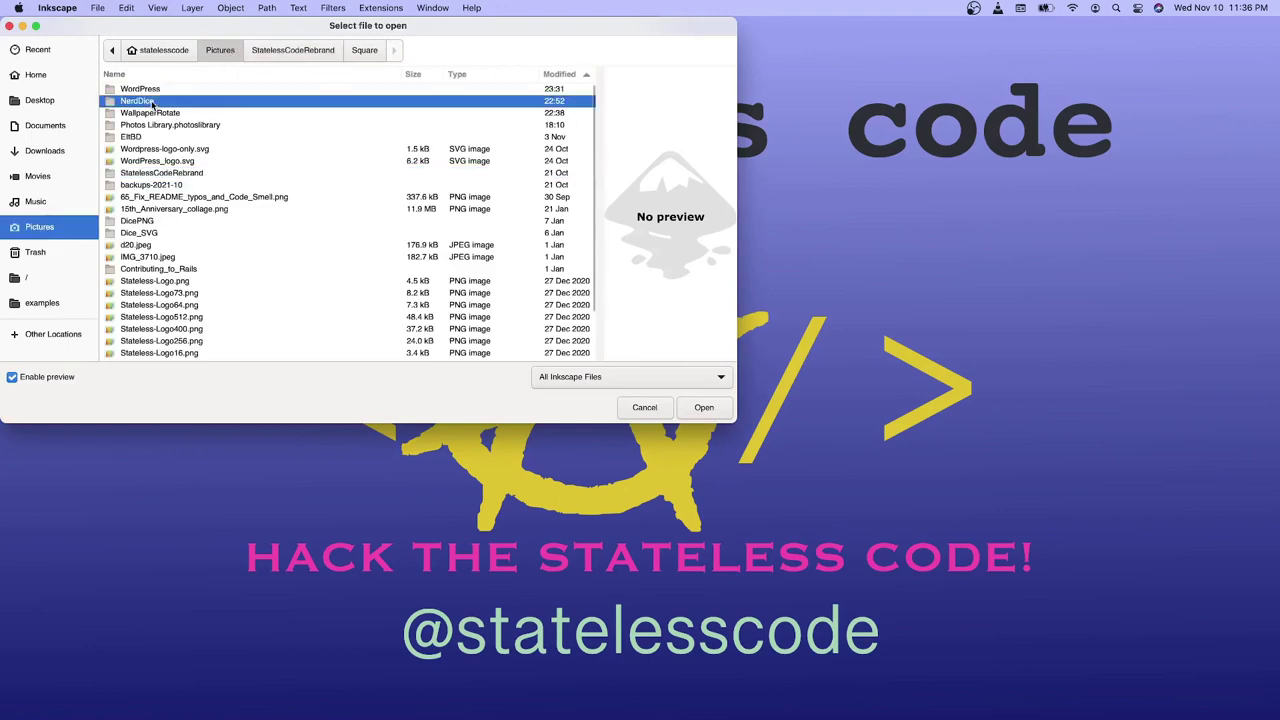
double_click(152, 103)
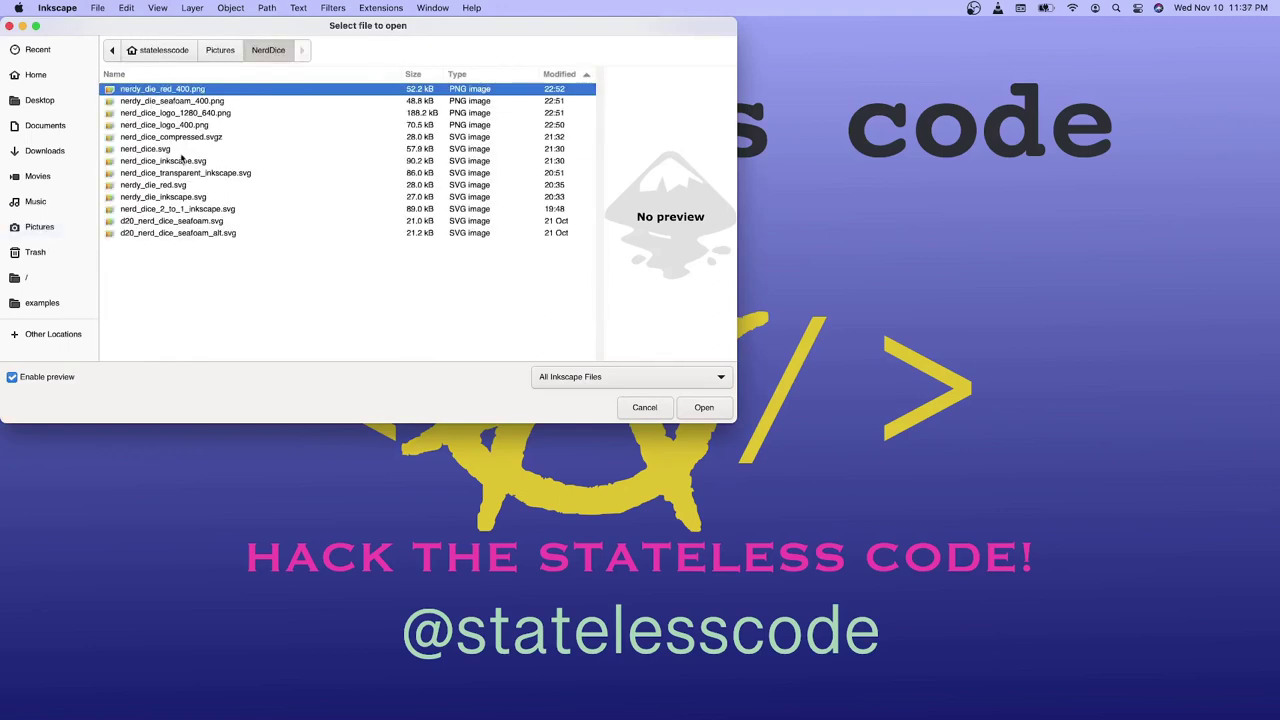
click(163, 209)
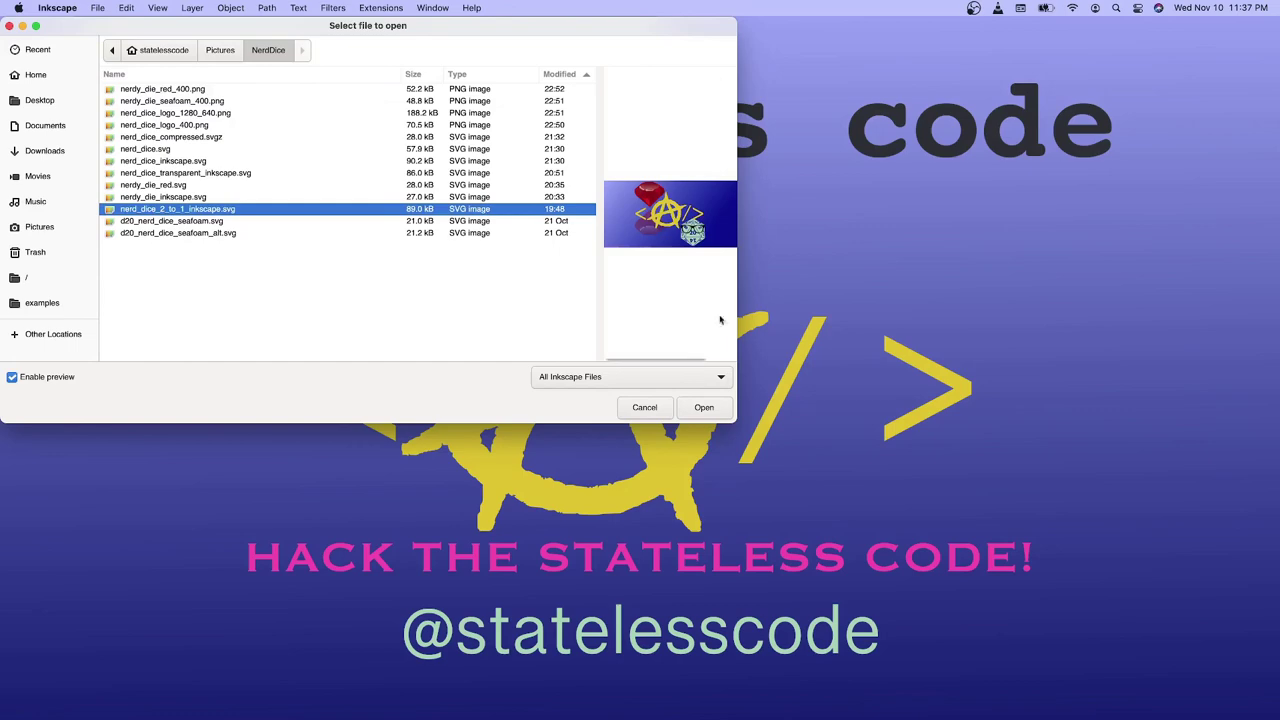
click(712, 410)
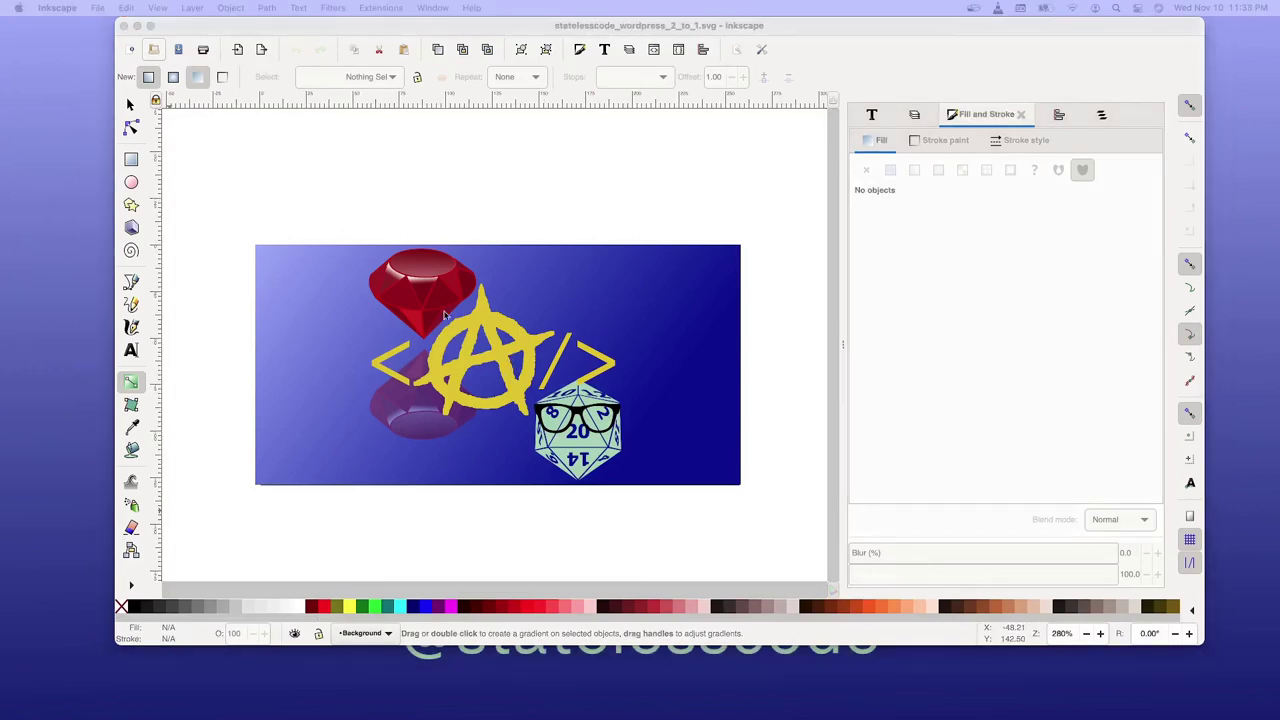
Unlock the Logo layer and make it the current layer.
click(914, 117)
click(914, 117)
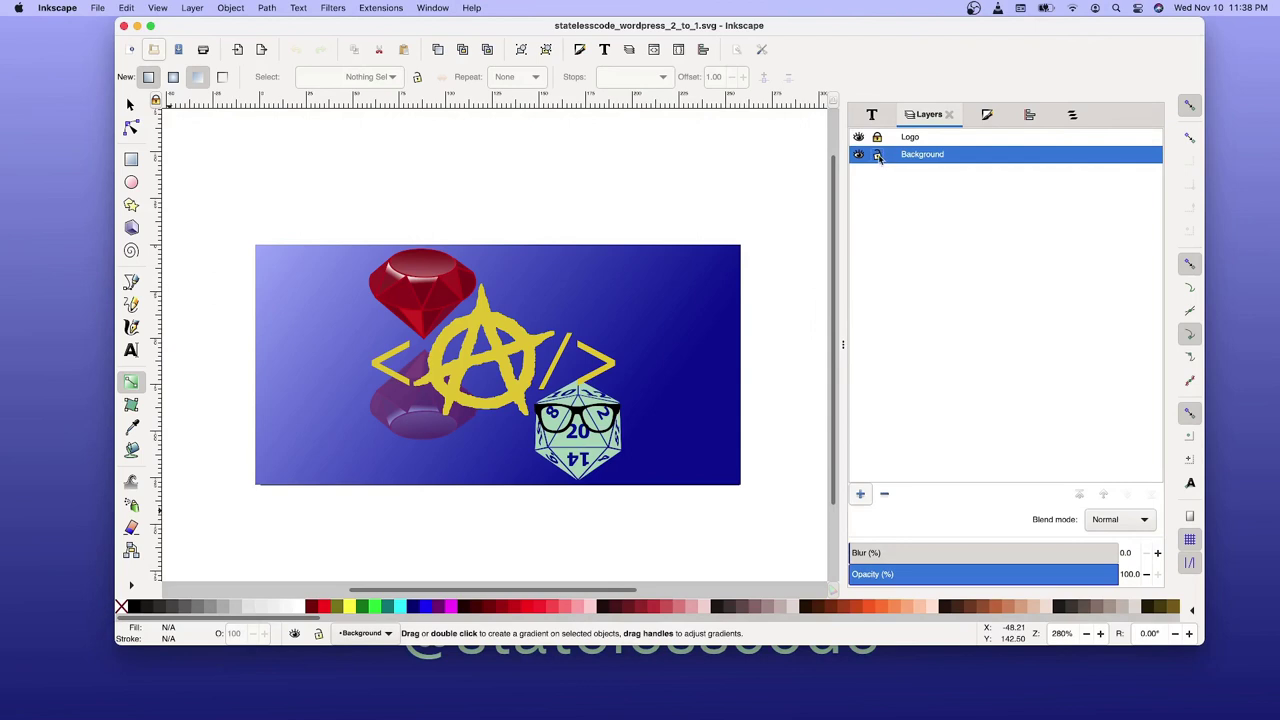
click(877, 138)
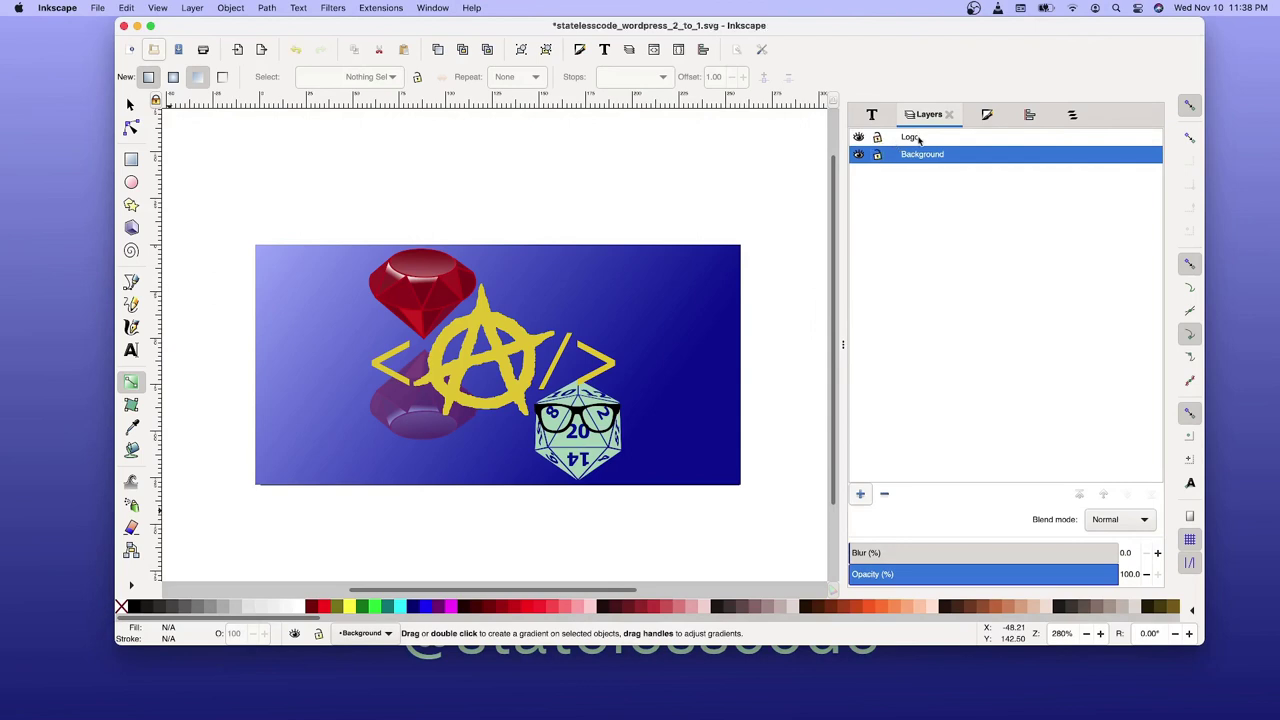
click(918, 139)
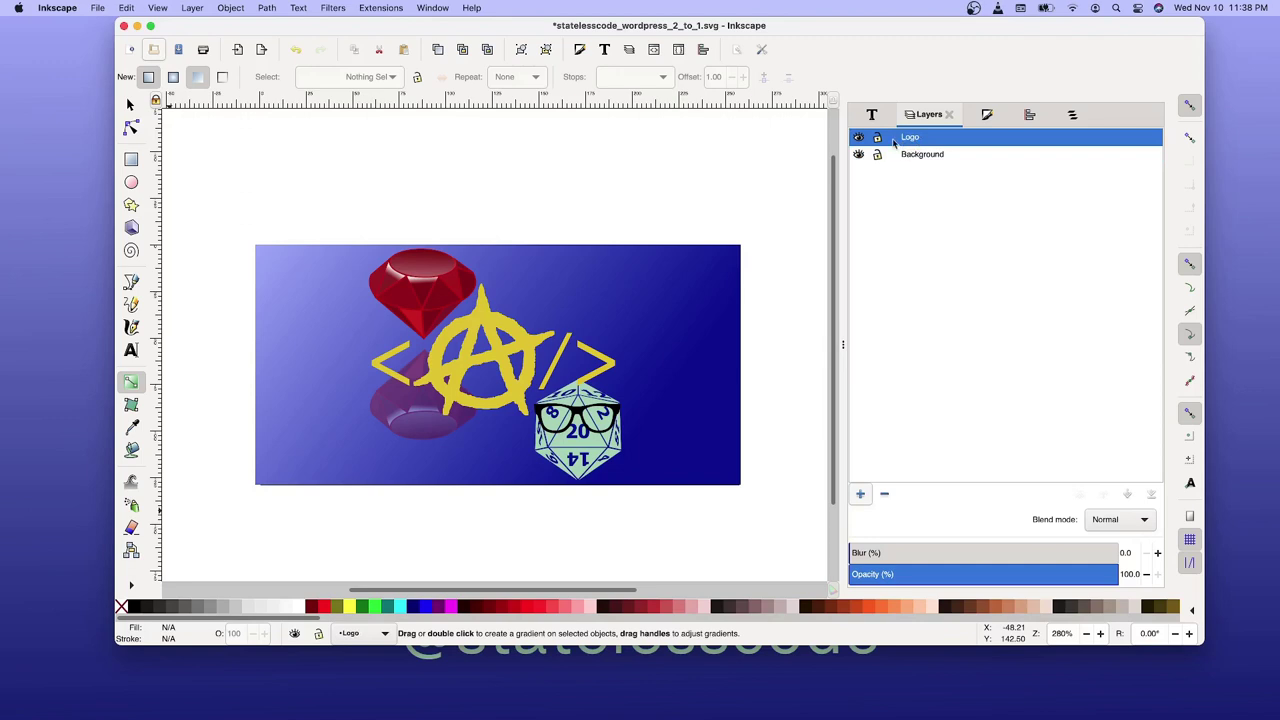
Delete the ruby, anarchy and d20 group, leaving only the blue gradient, and begin an import.
click(514, 360)
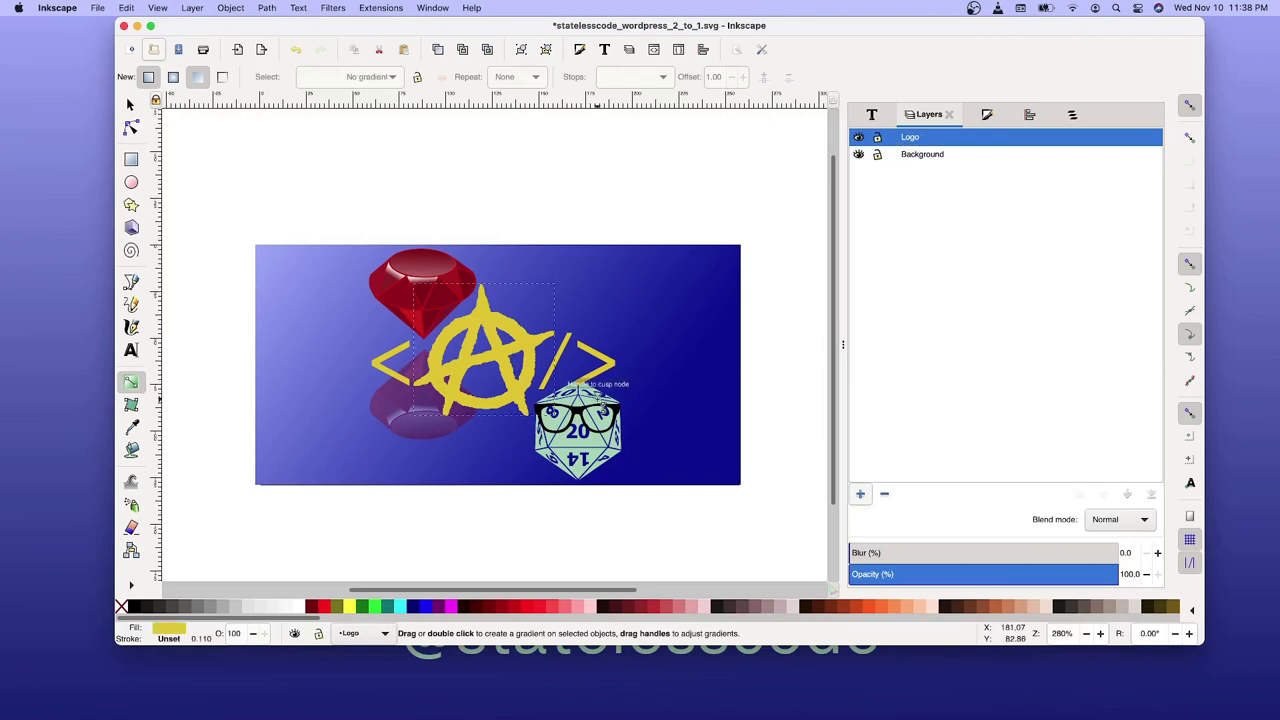
click(598, 397)
key(Delete)
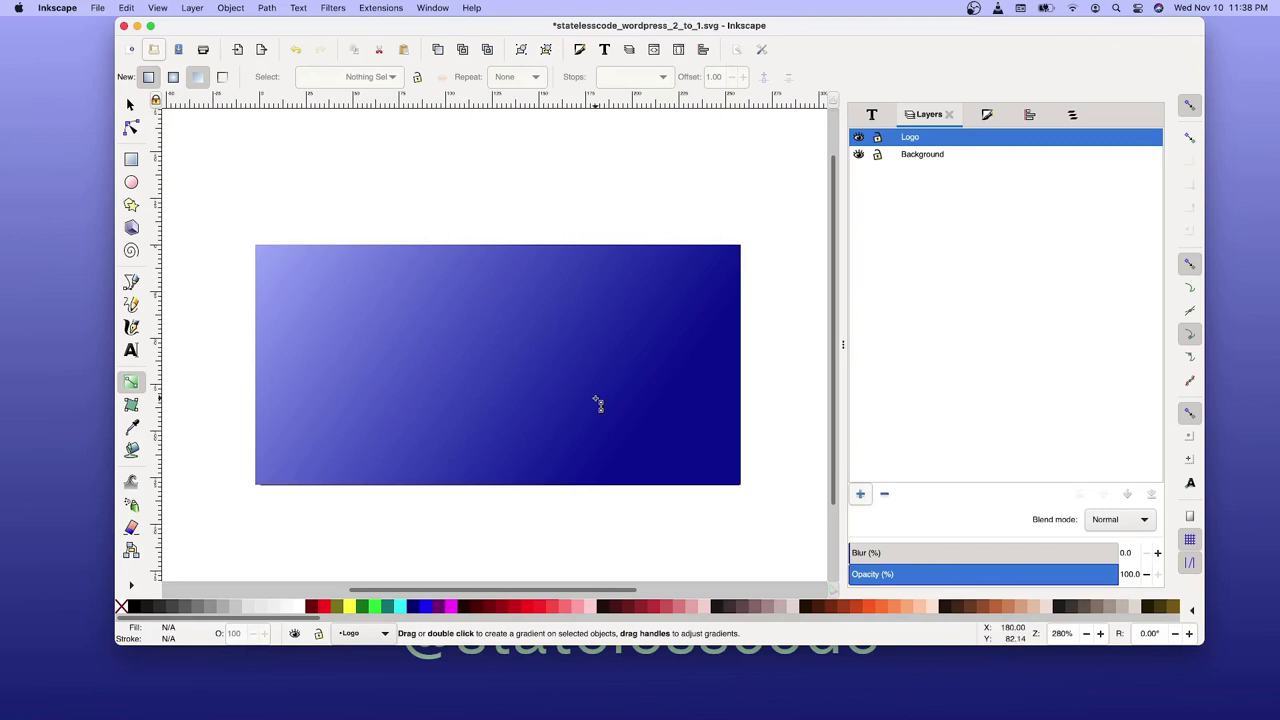
key(ctrl+i)
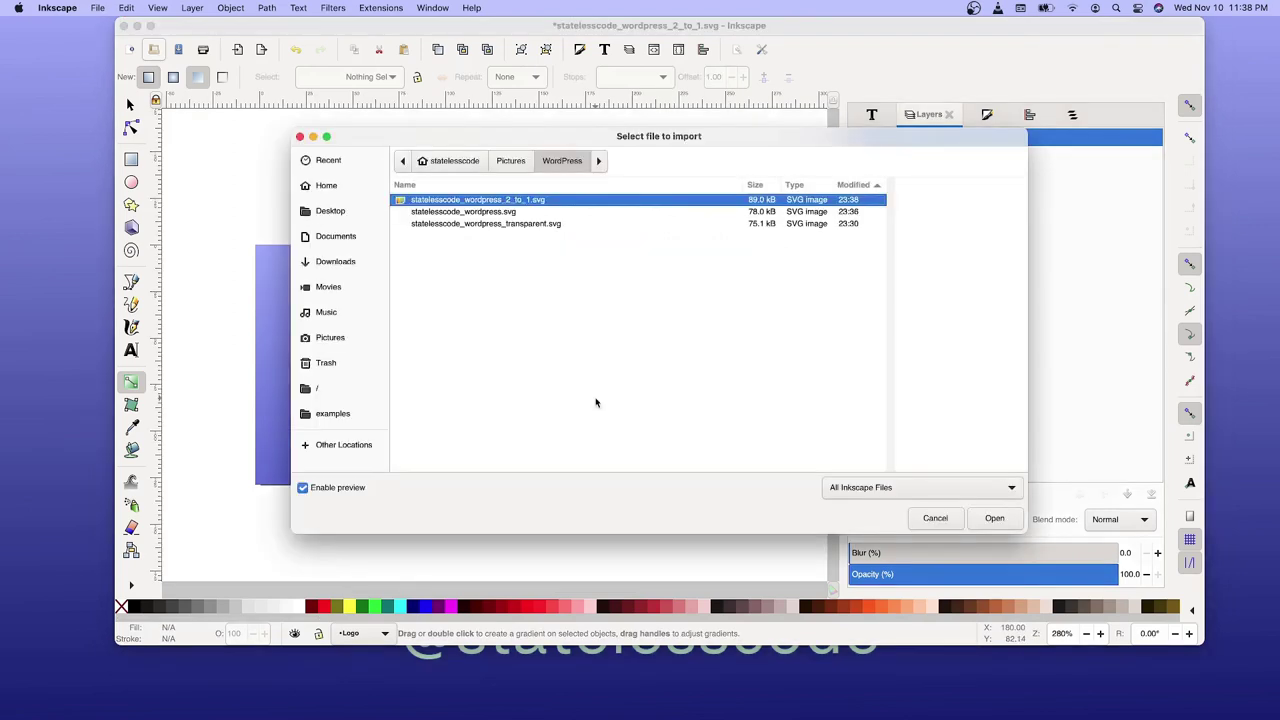
Import statelesscode_wordpress_transparent.svg onto the banner's Logo layer.
click(515, 225)
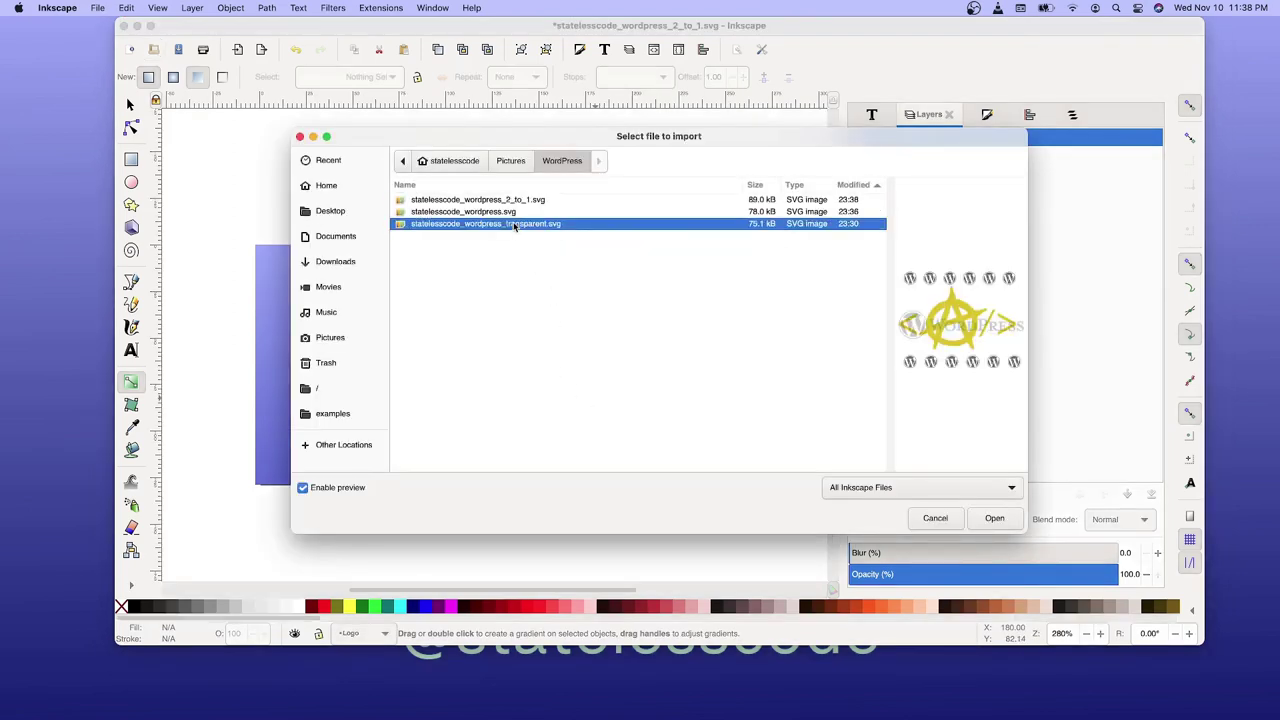
click(1003, 518)
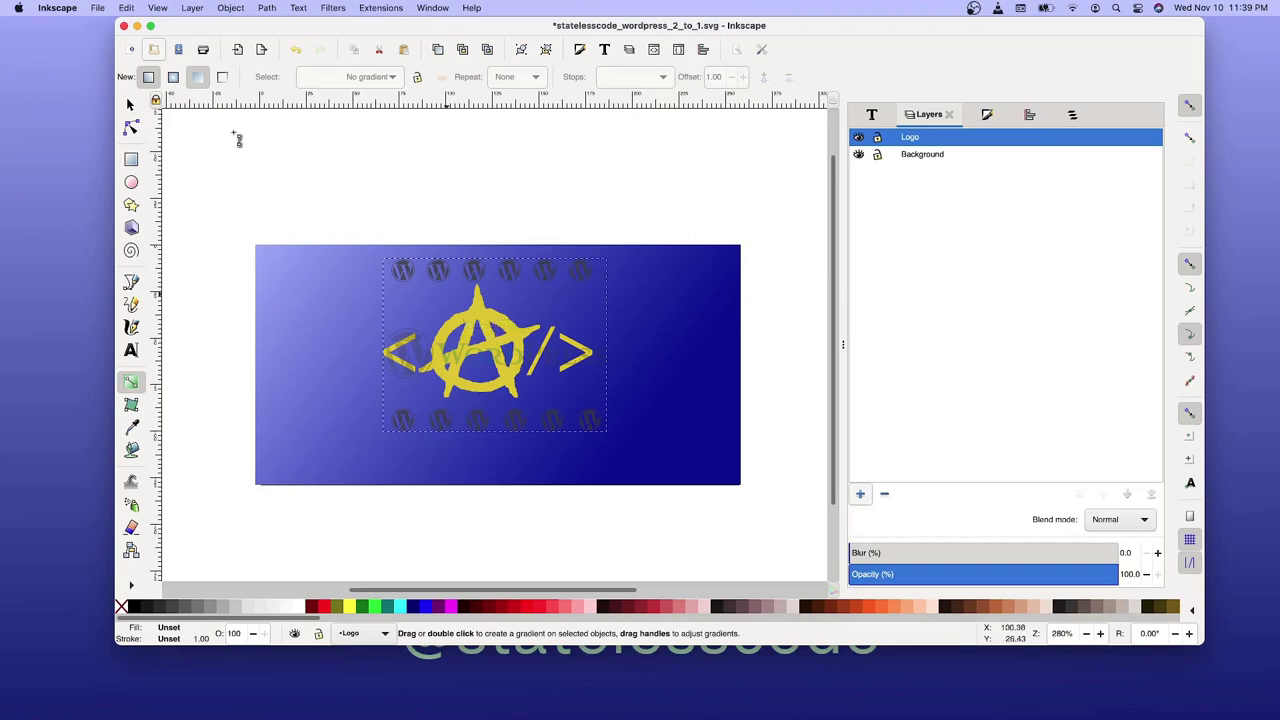
Scale the imported logo group proportionally to a height of 115.
click(130, 105)
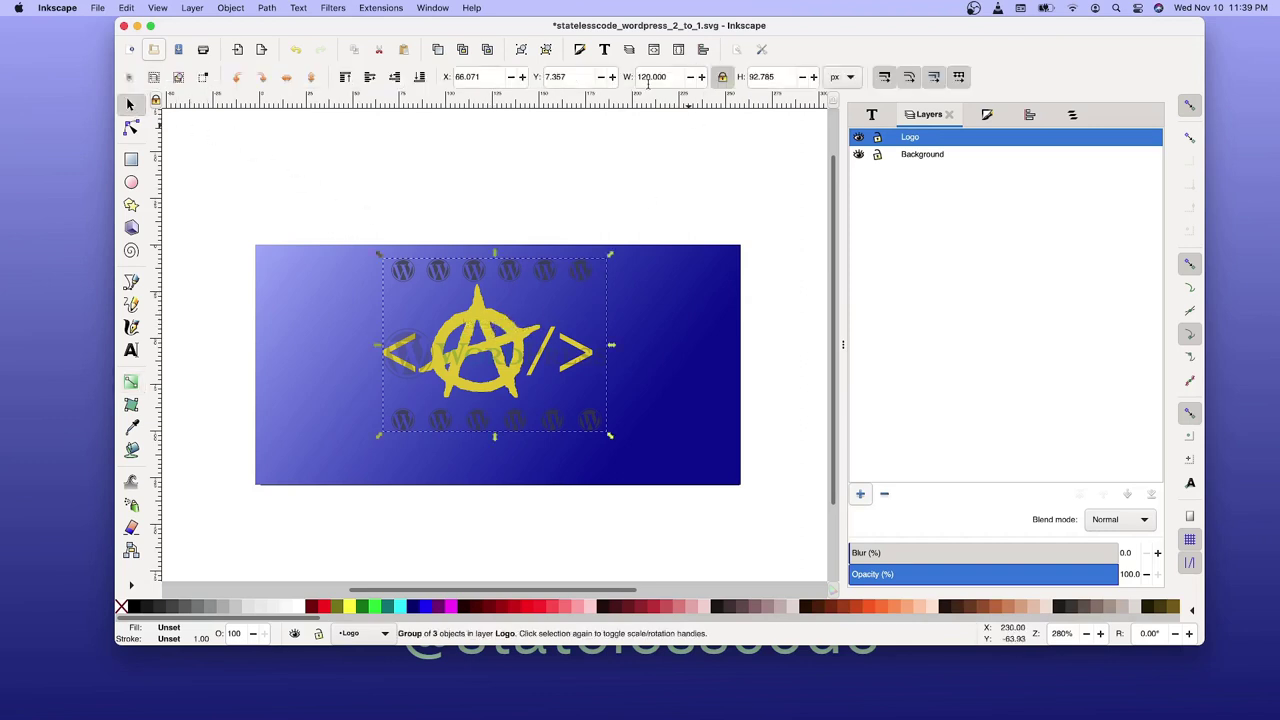
click(752, 76)
text(115)
key(Return)
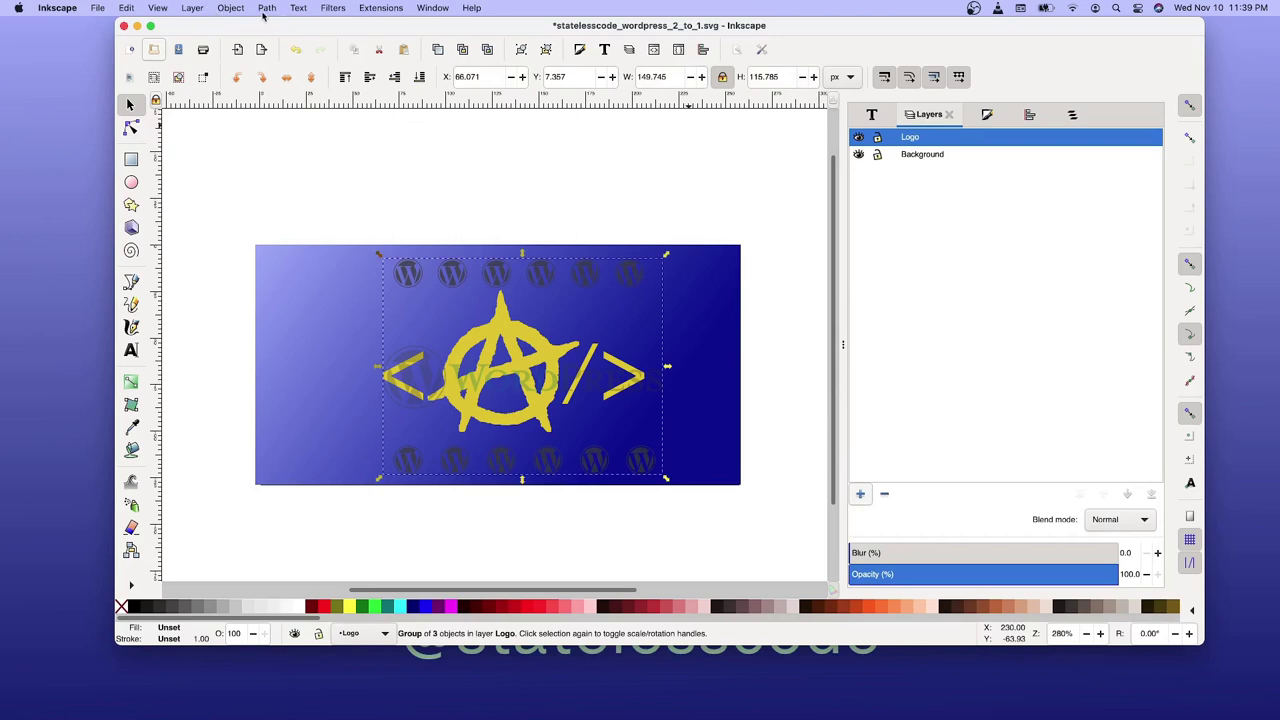
Centre the logo group horizontally and vertically on the page, then lock the Logo layer.
click(1029, 116)
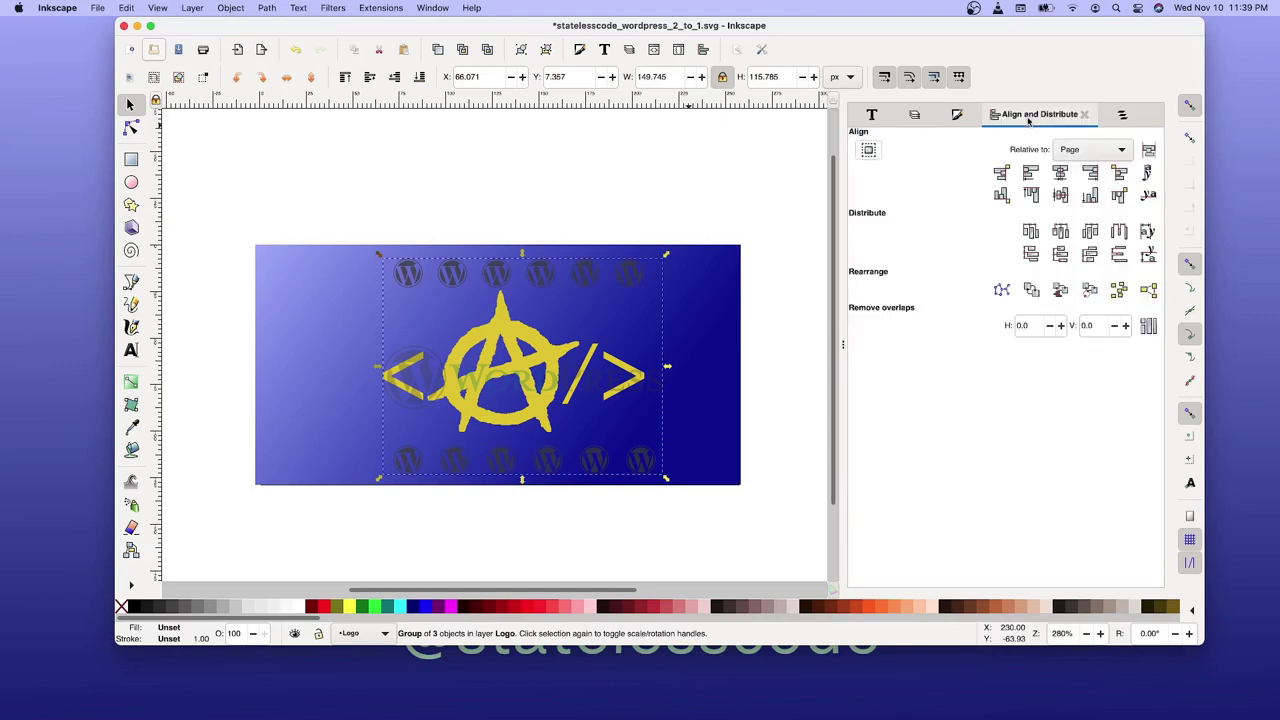
click(1061, 173)
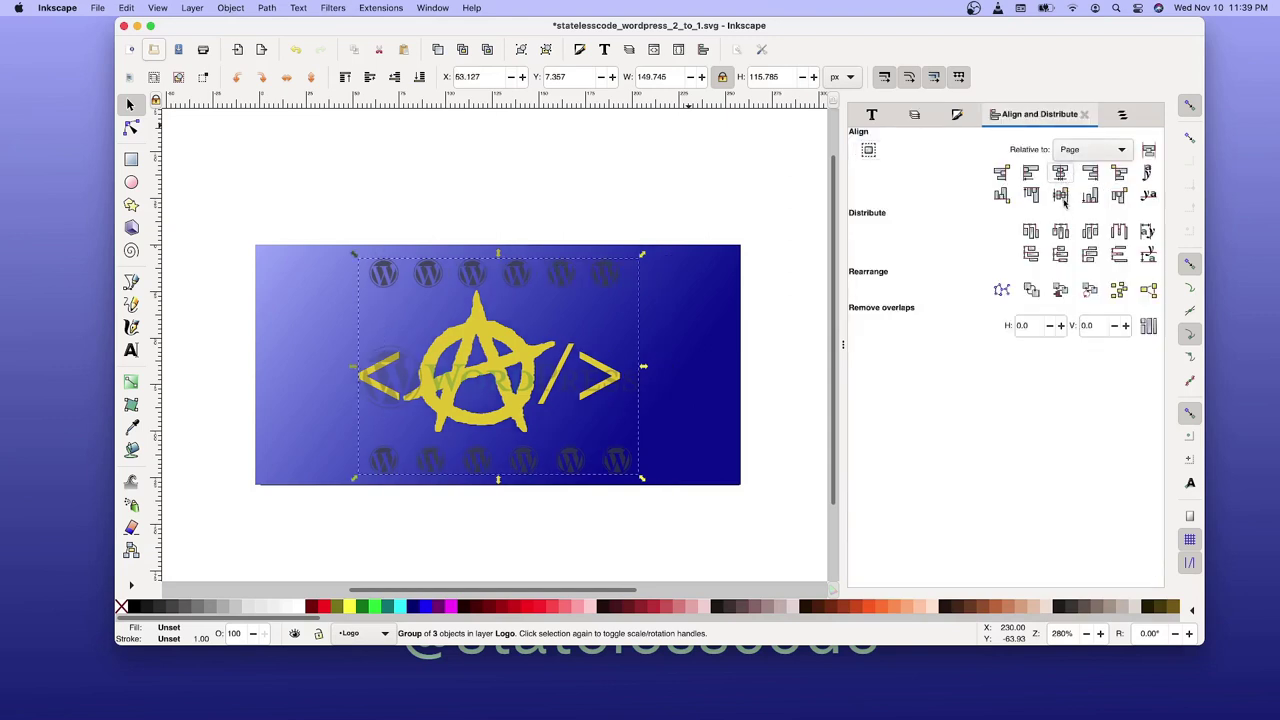
click(1061, 195)
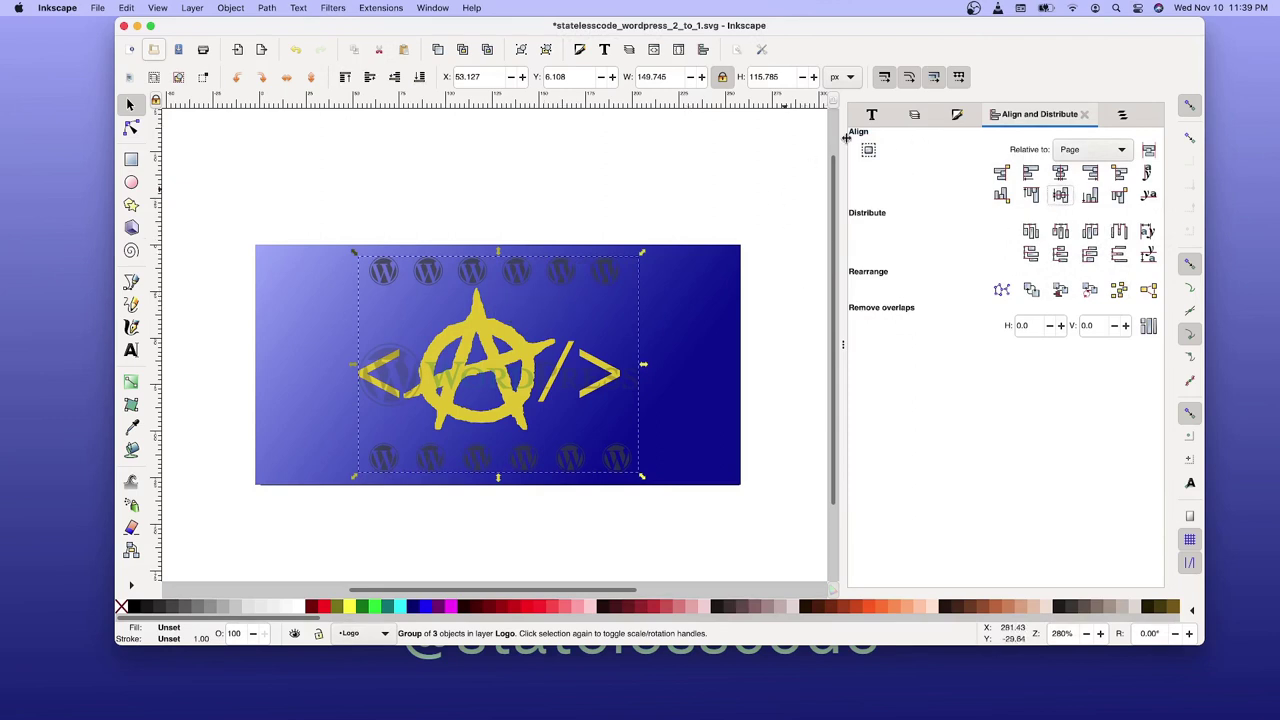
click(916, 116)
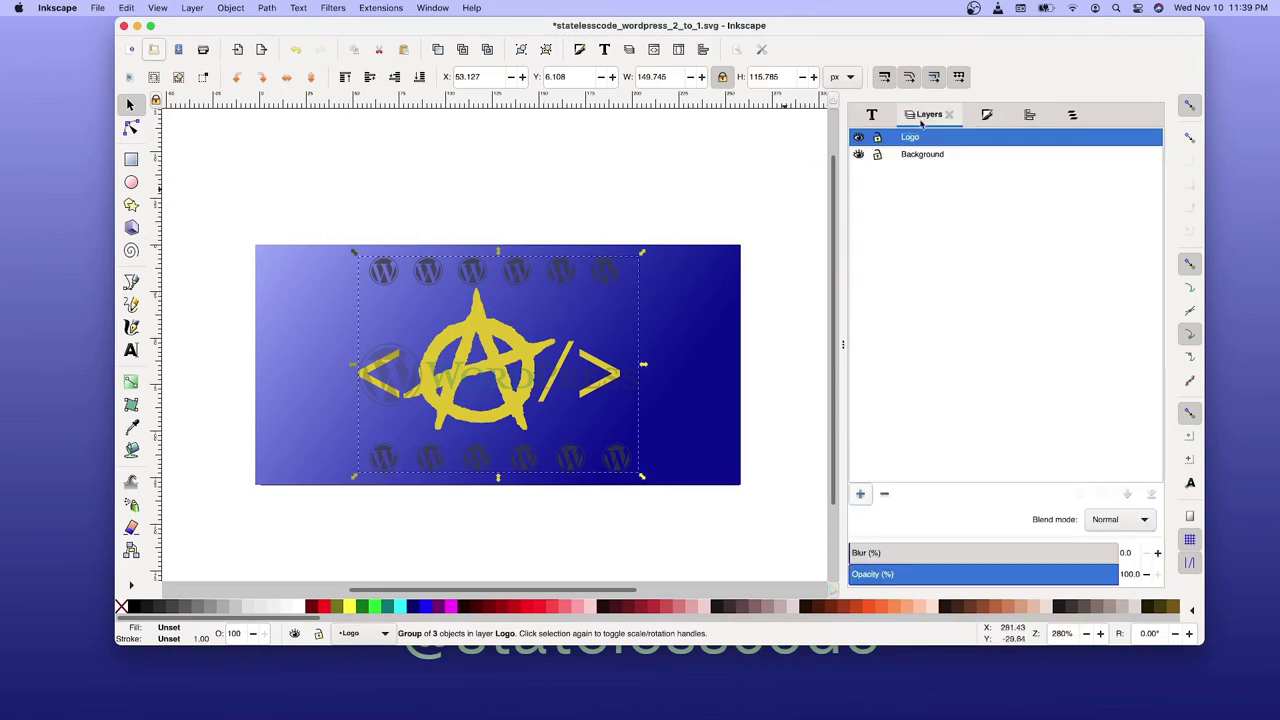
click(877, 139)
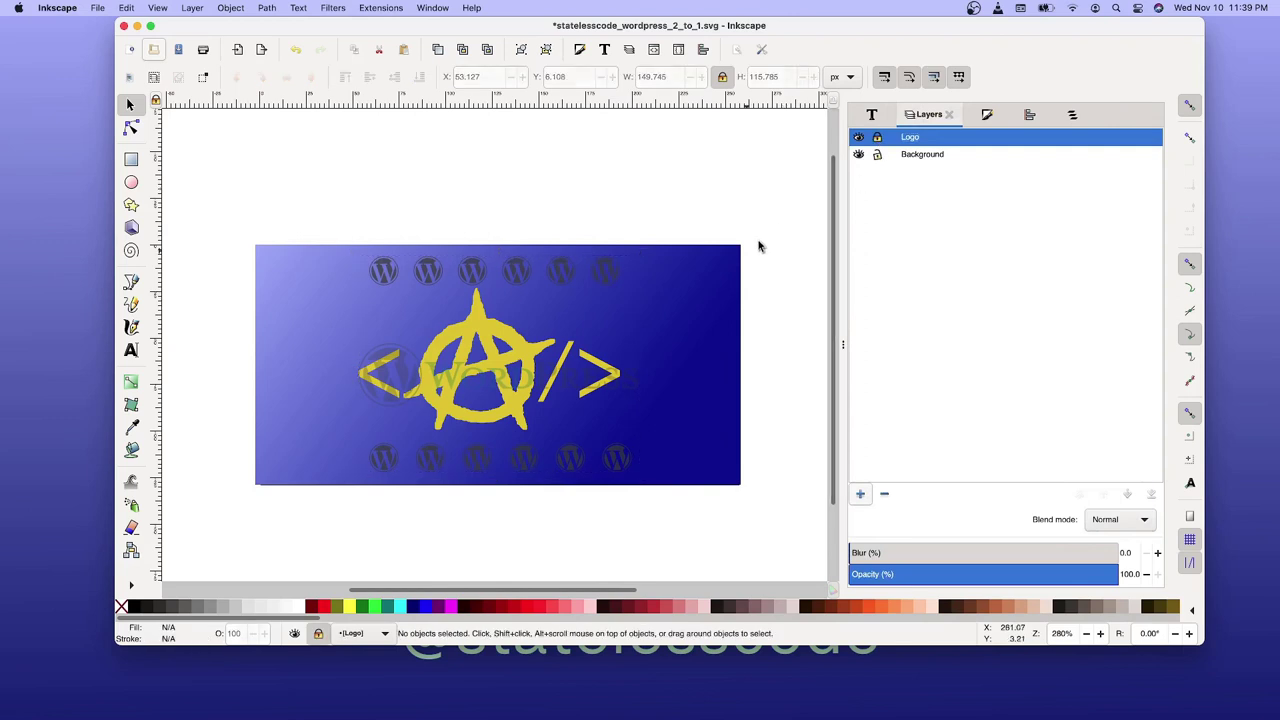
Recolour the background gradient's start stop to yellow (hue 53), keeping its navy end.
click(705, 270)
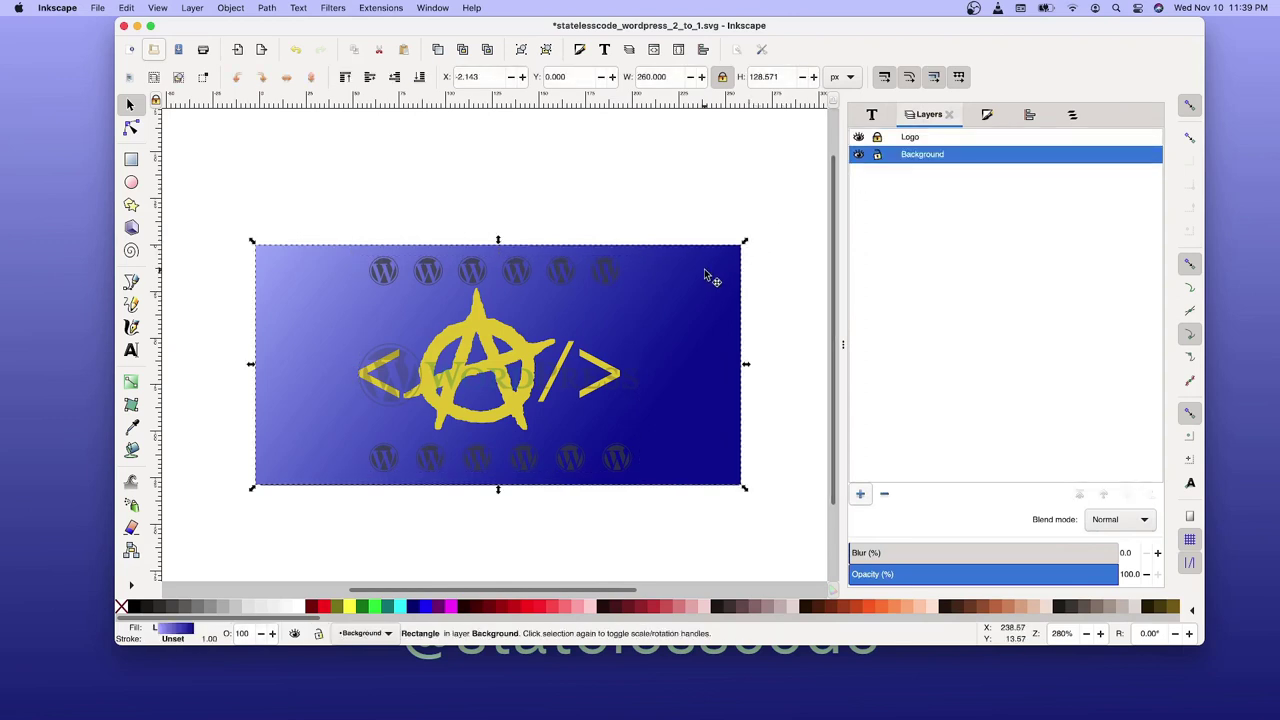
click(175, 630)
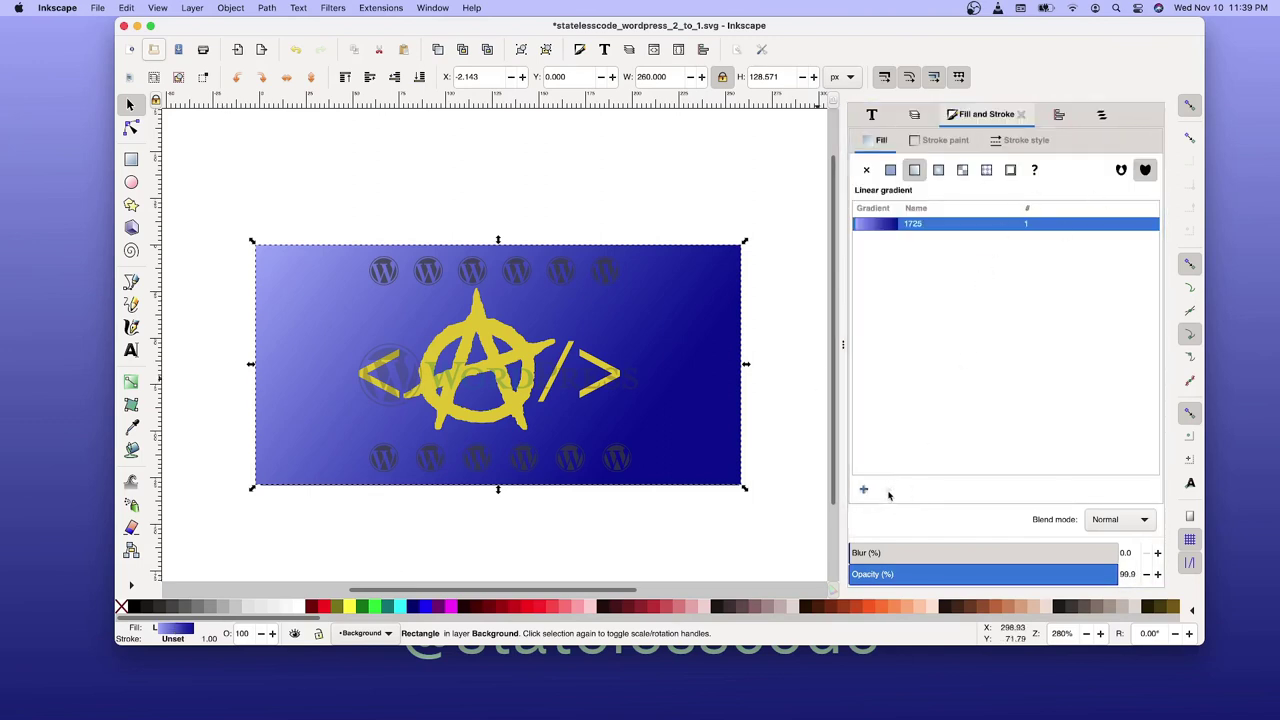
key(g)
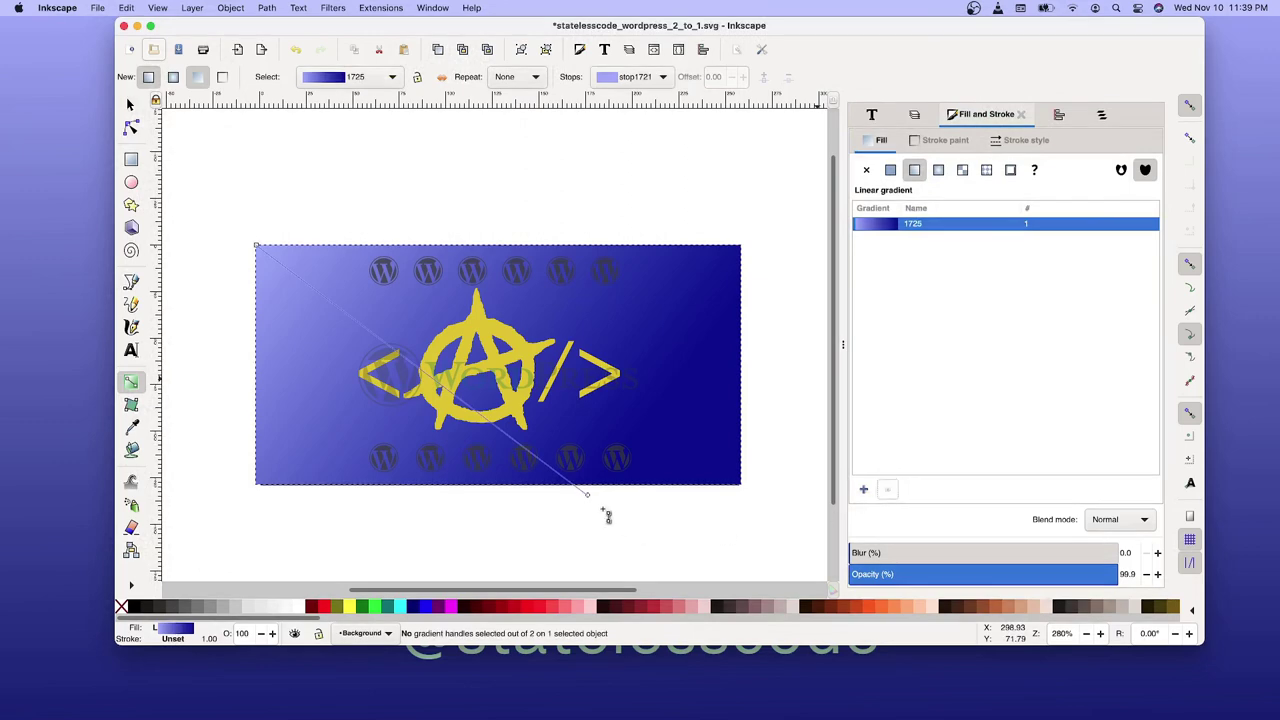
click(258, 249)
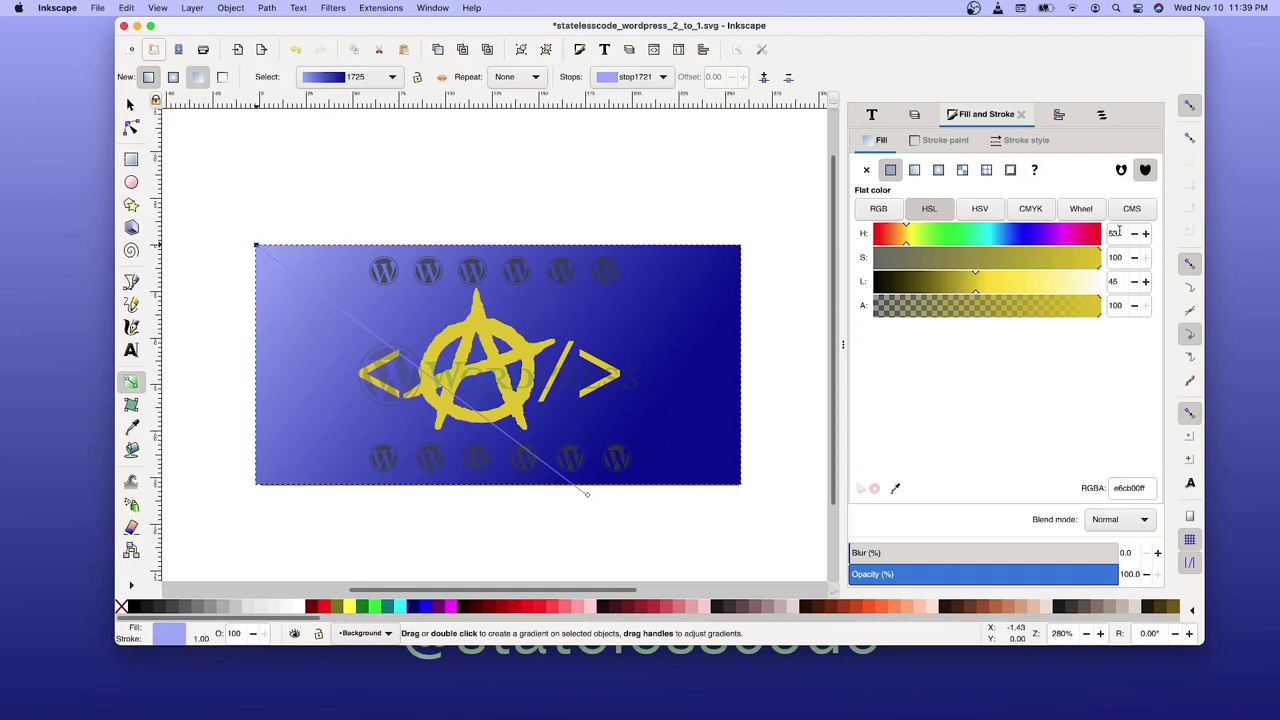
click(1118, 232)
click(592, 502)
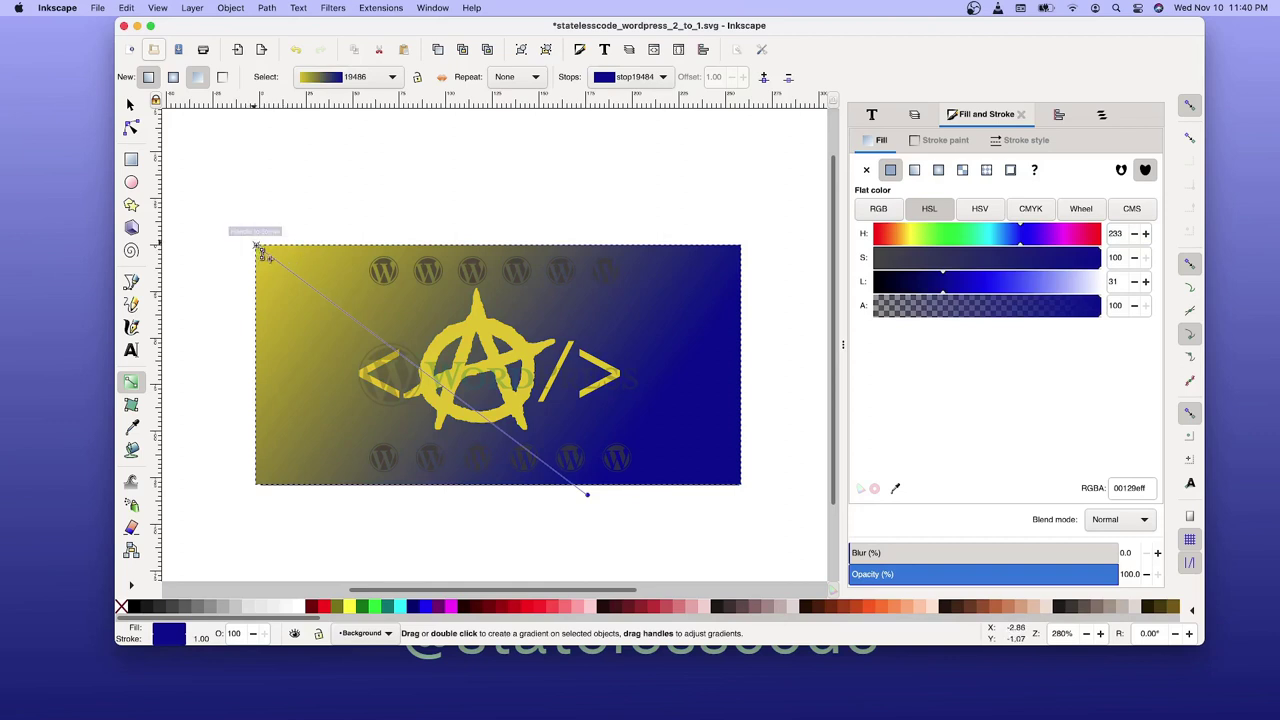
Set the background gradient's start stop to hue 323.
click(257, 246)
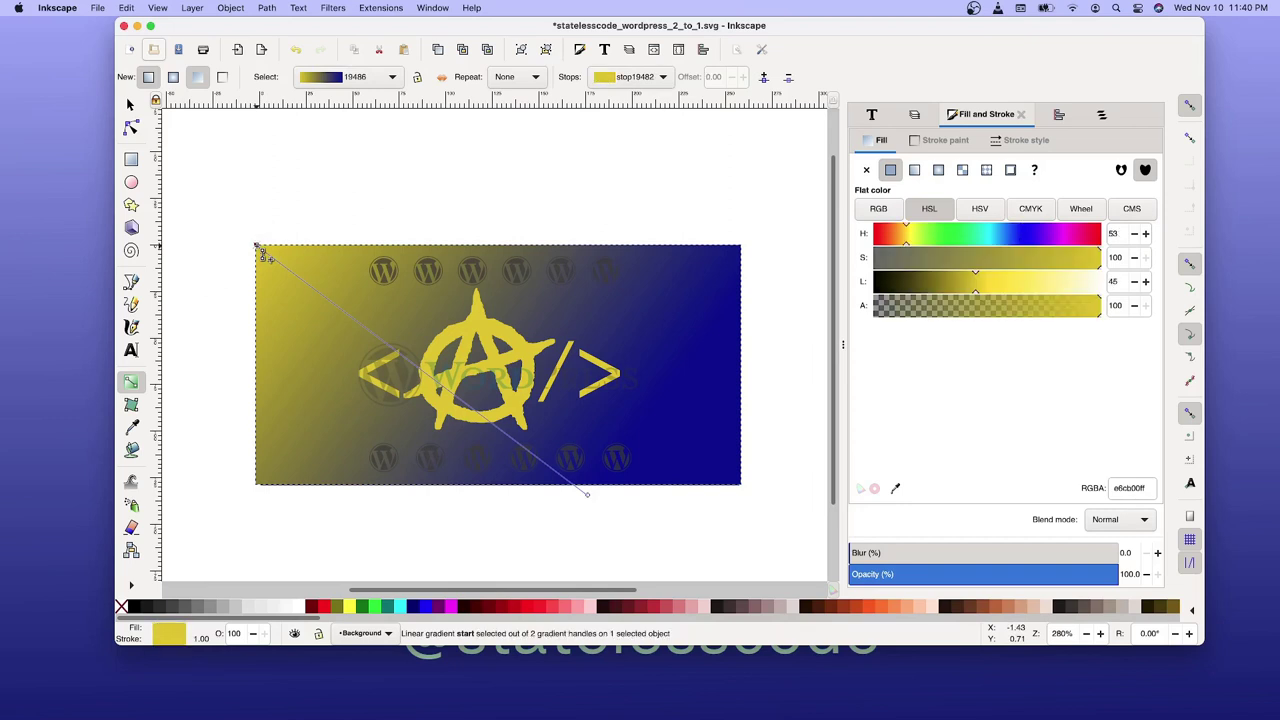
double_click(1124, 235)
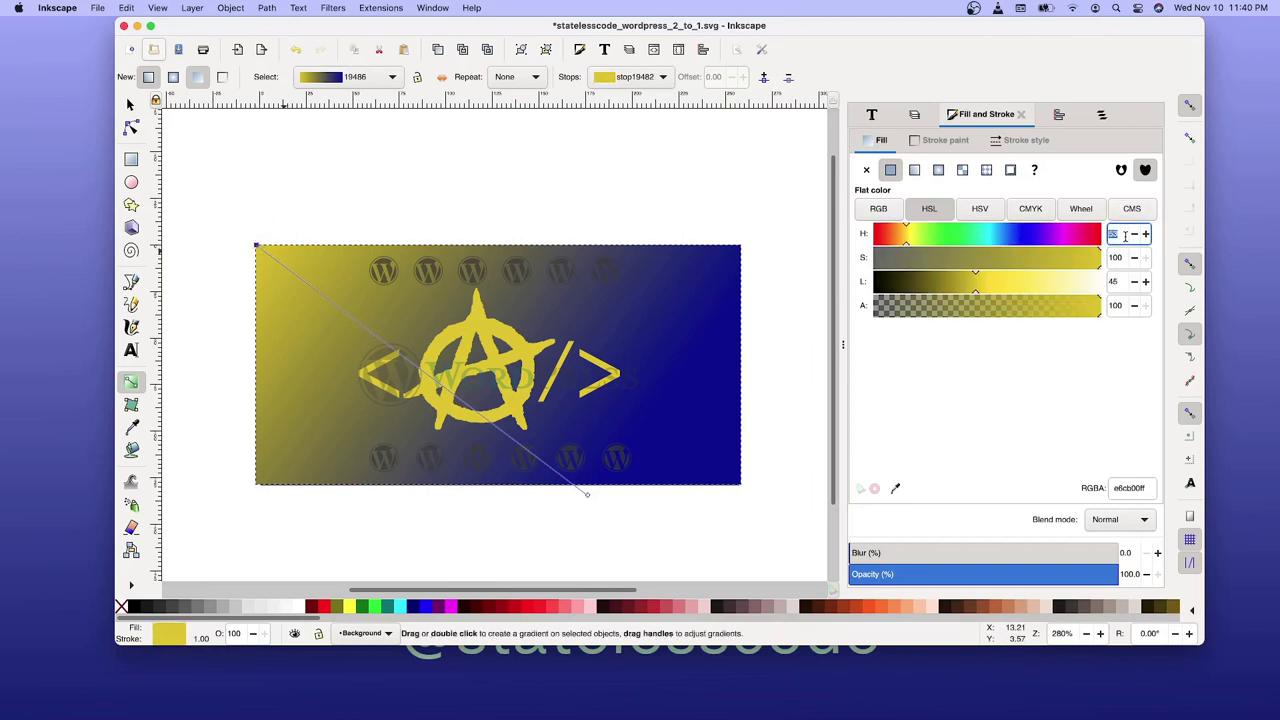
text(323)
key(Return)
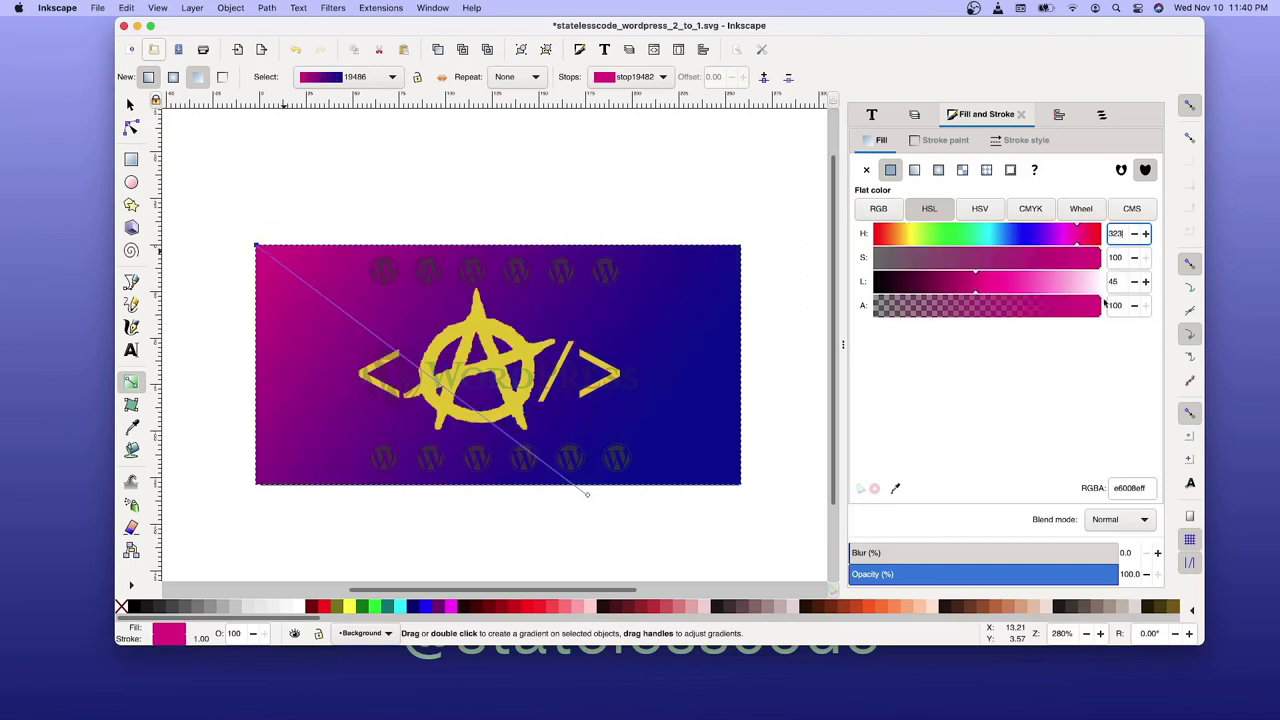
Set the gradient's end stop to hue 323 as well, fixing a mistyped value.
click(590, 499)
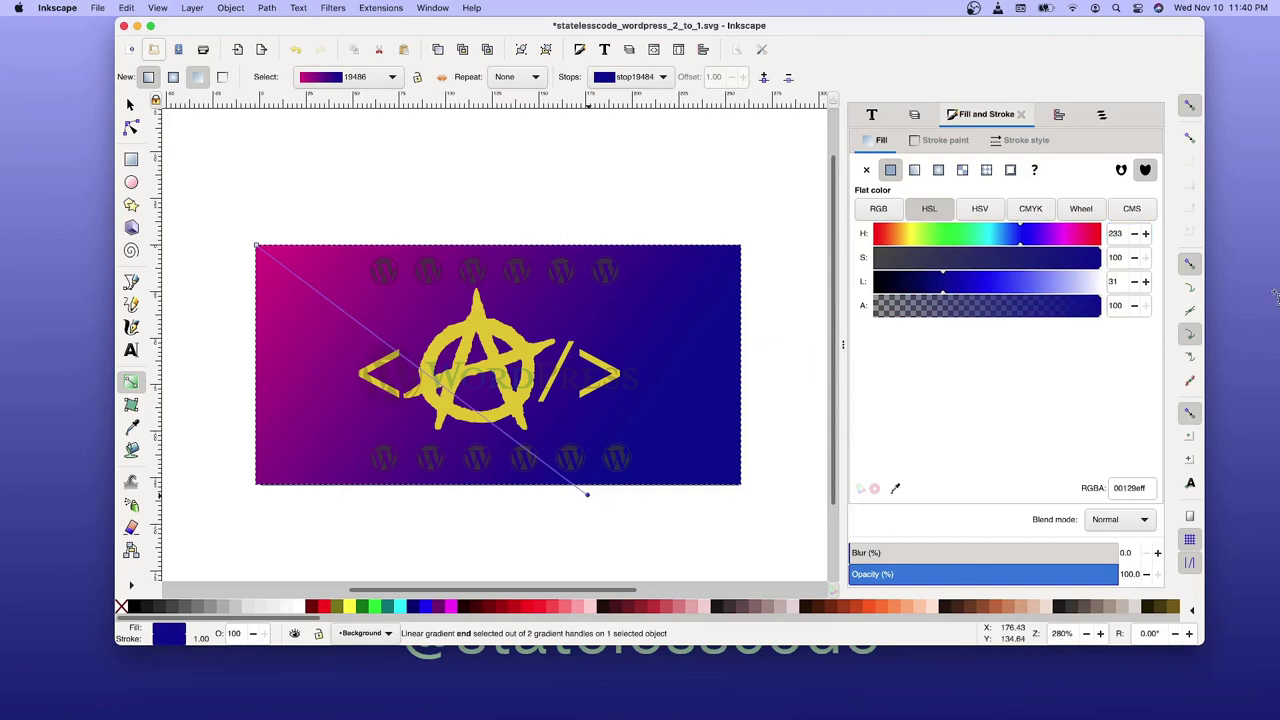
double_click(1114, 233)
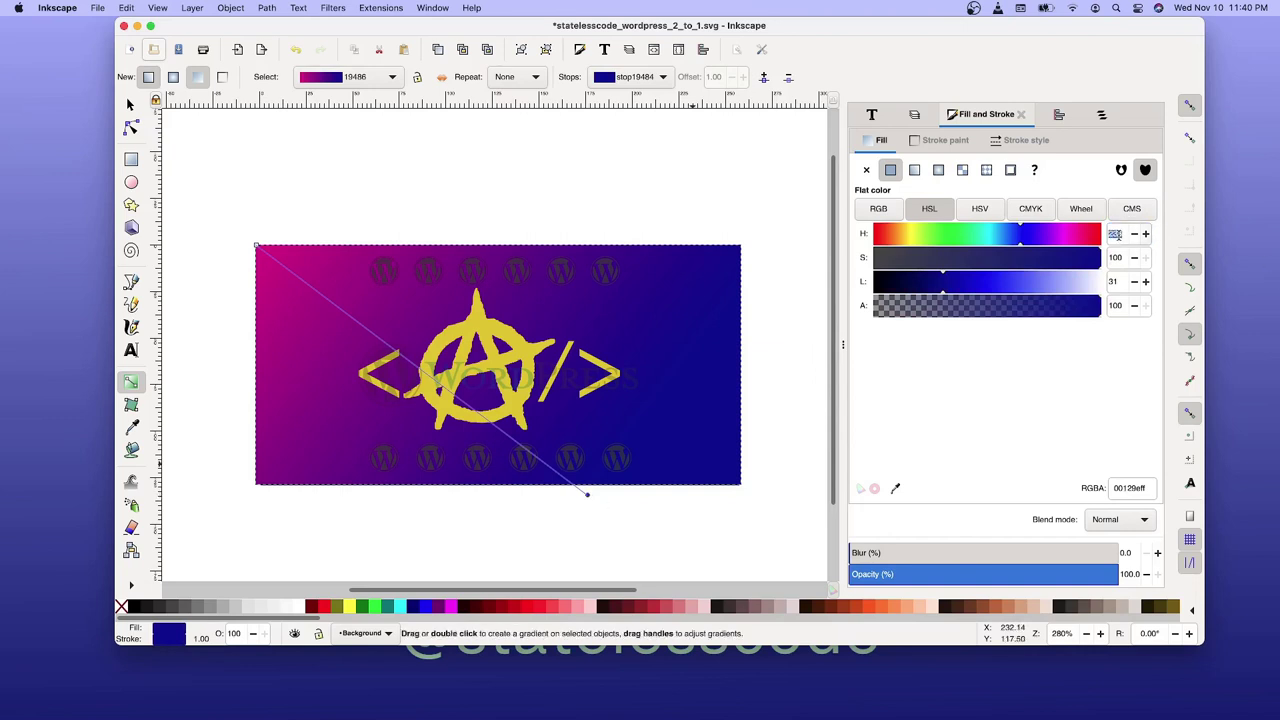
text(23323)
key(BackSpace)
key(BackSpace)
key(BackSpace)
key(Return)
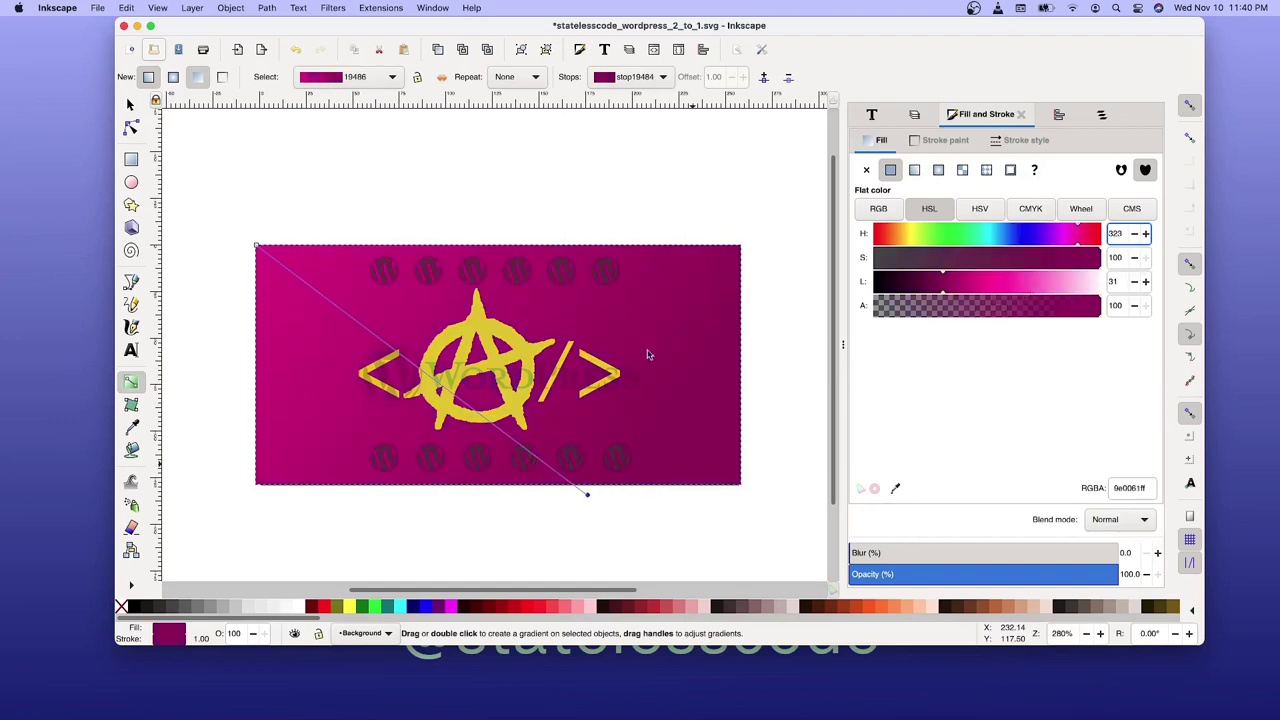
Lower the gradient start stop's saturation to 40.
click(258, 247)
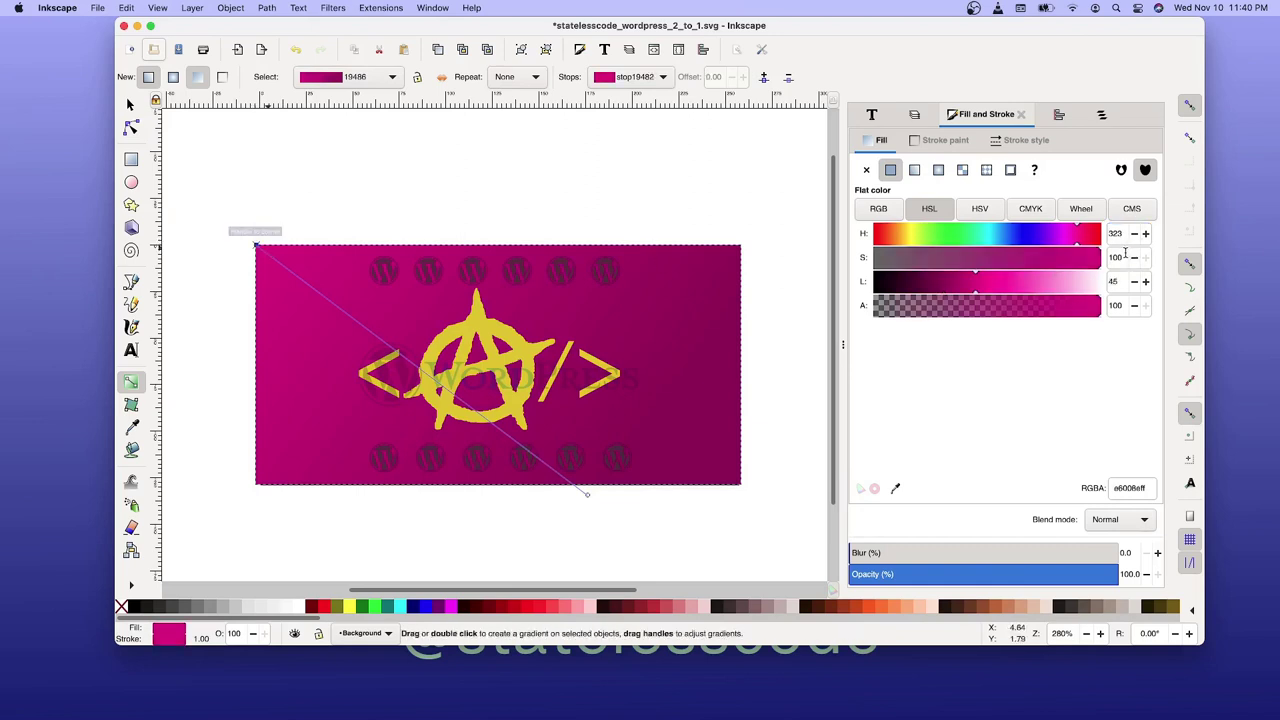
double_click(1122, 256)
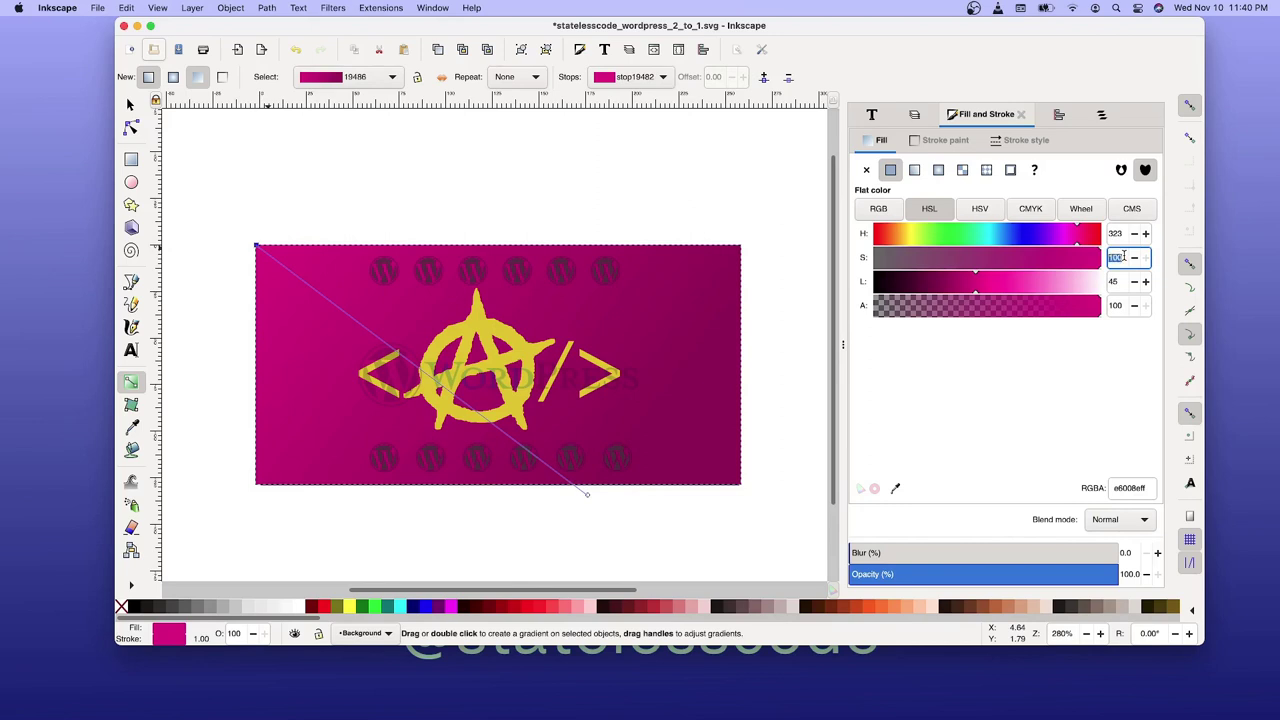
text(40)
key(Return)
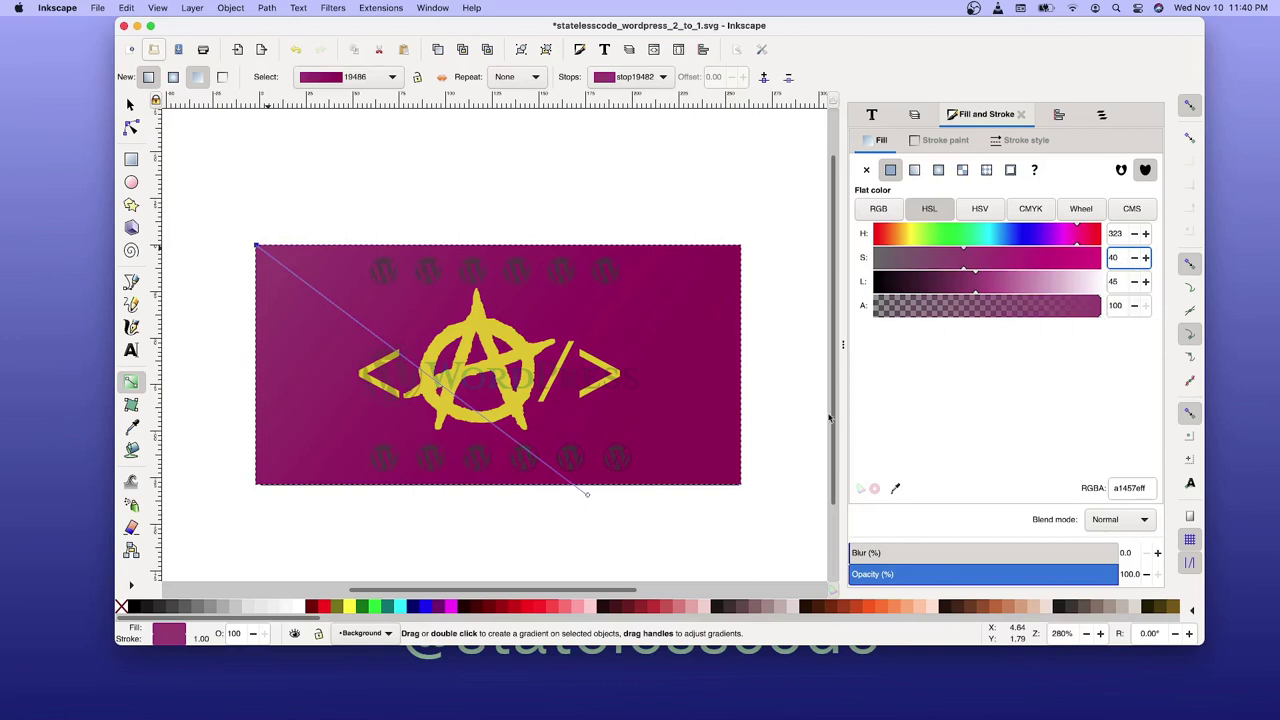
Lower the gradient end stop's saturation to 50.
click(594, 504)
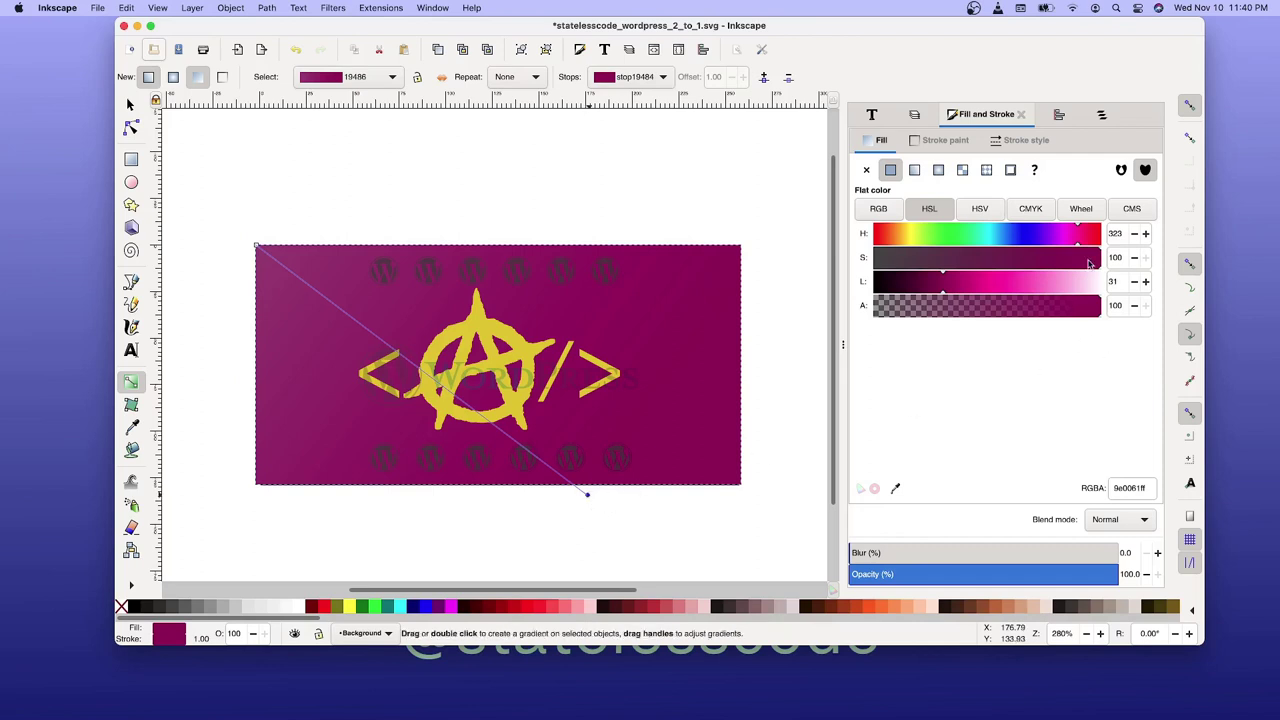
click(1114, 258)
text(50)
key(Return)
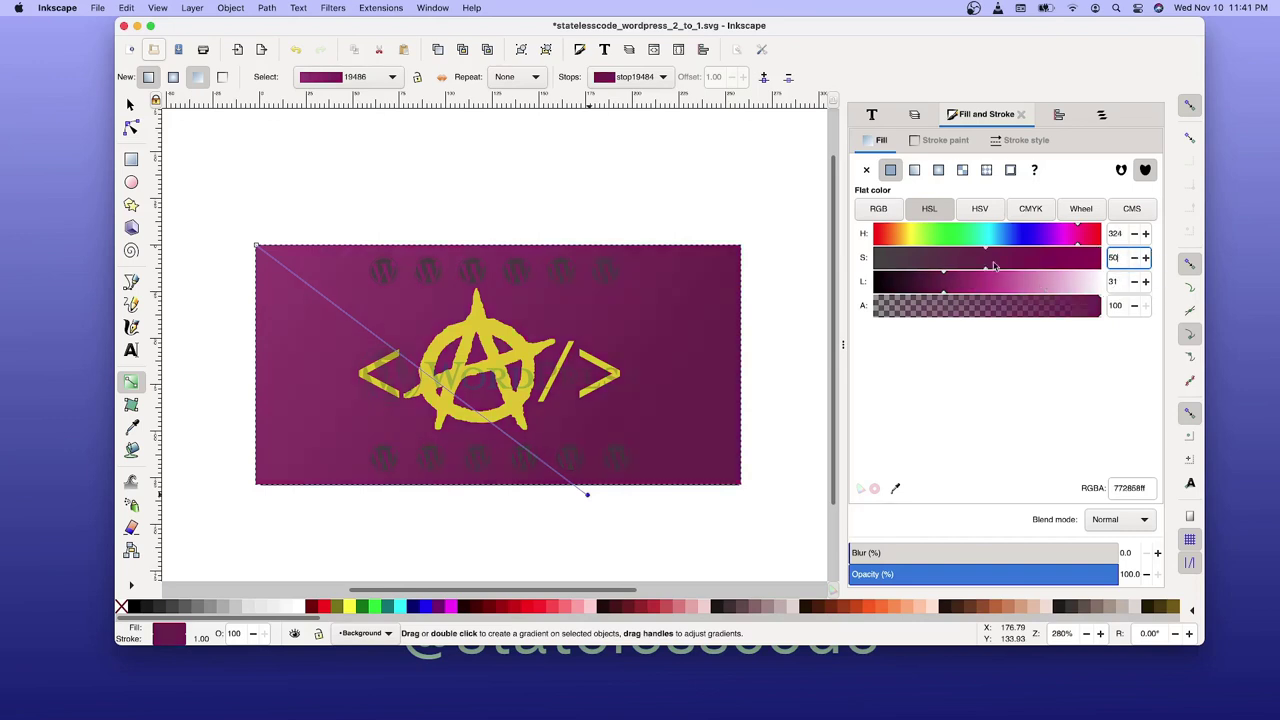
click(98, 9)
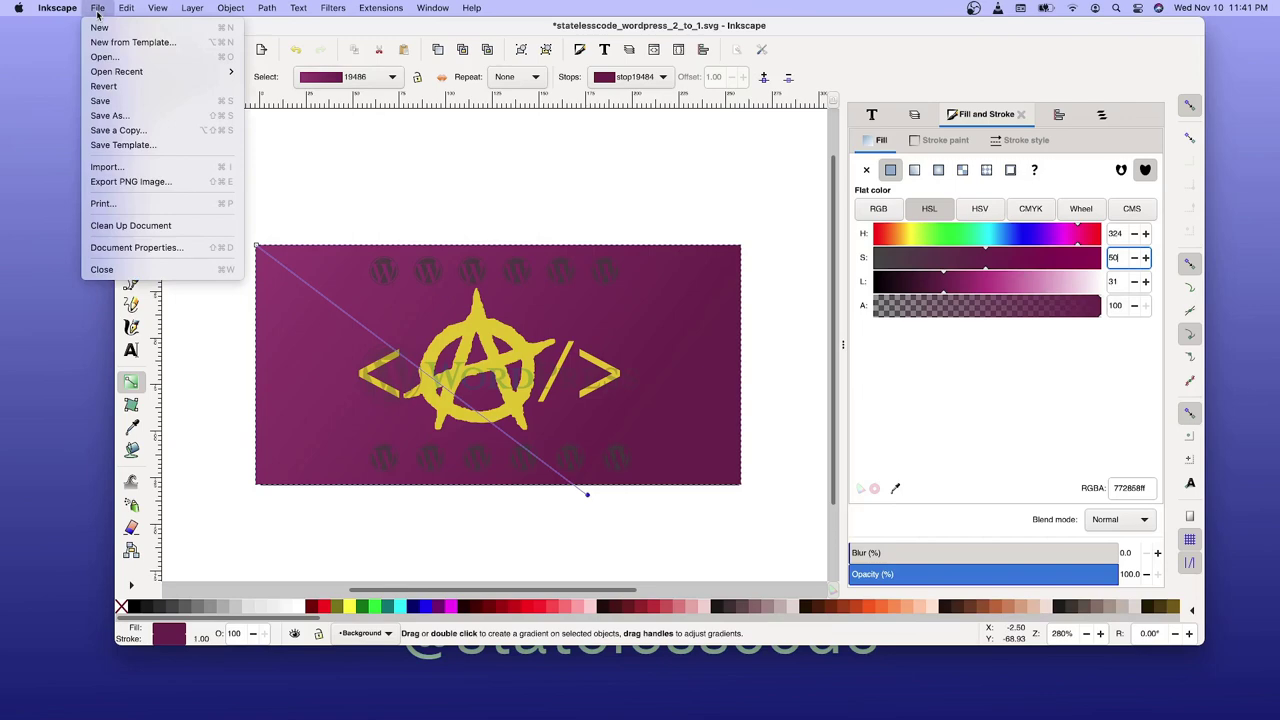
Browse to Pictures > WordPress and open statelesscode_wordpress.svg.
click(101, 57)
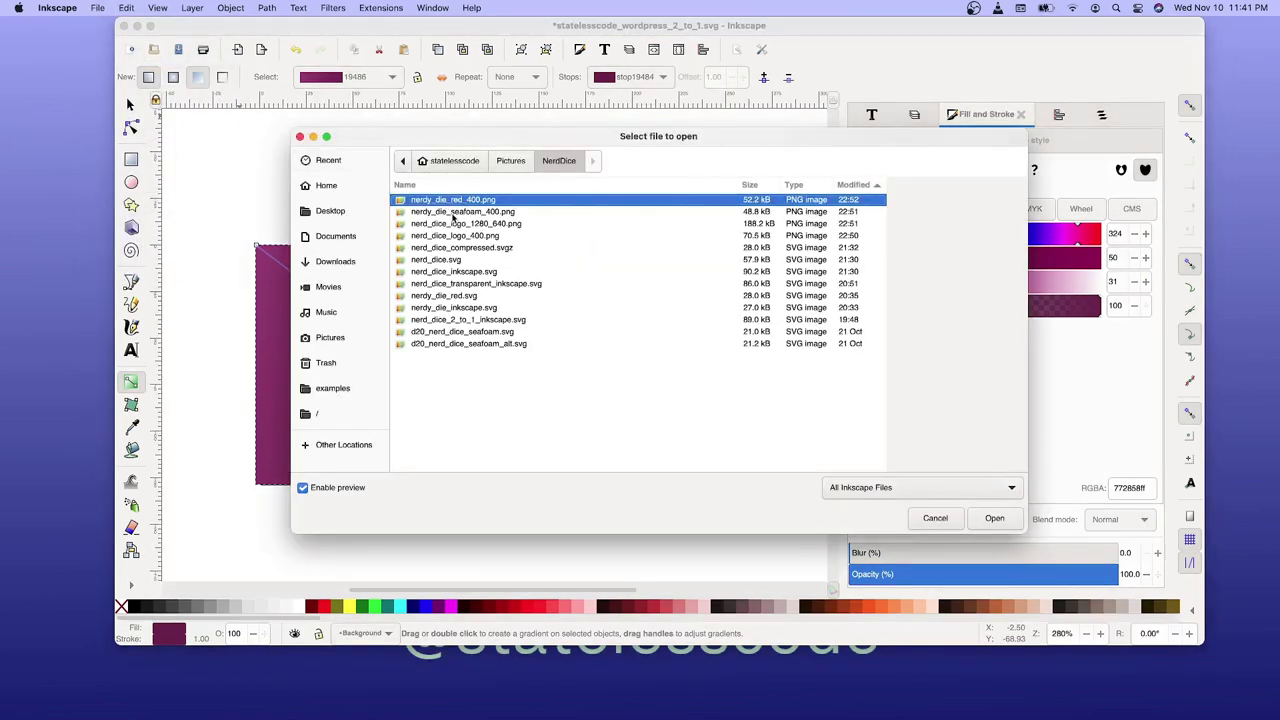
click(511, 162)
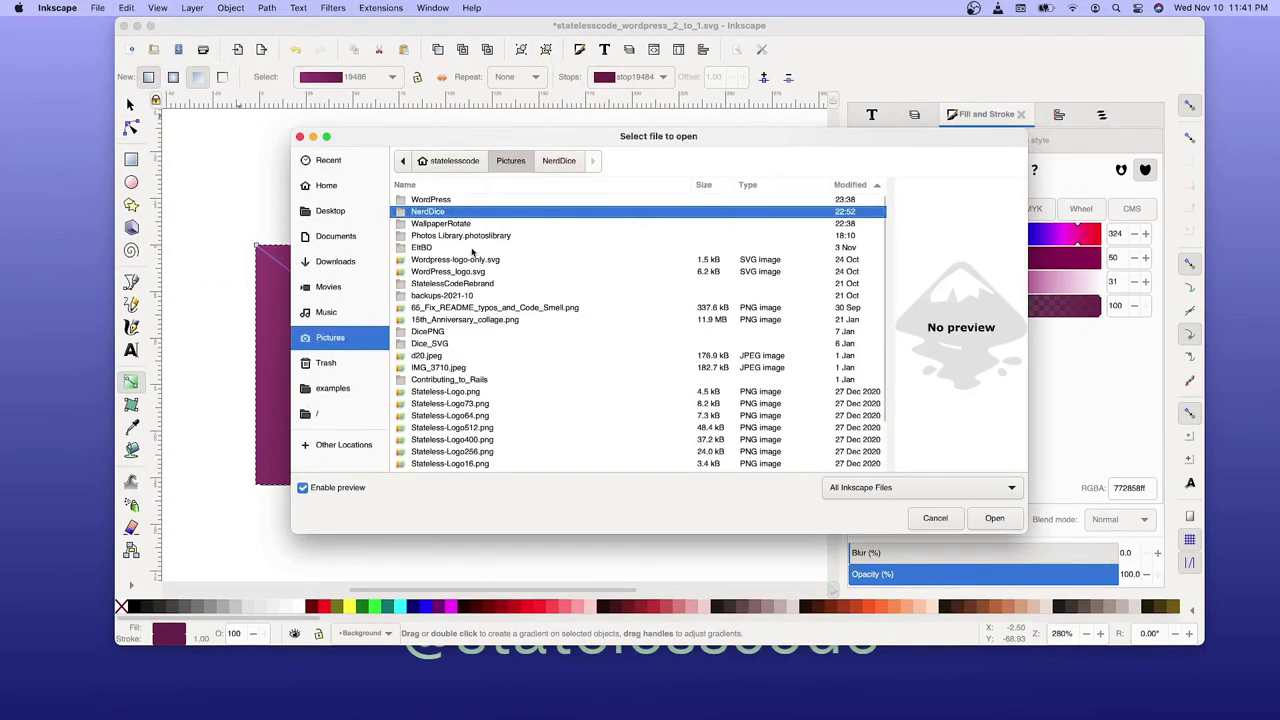
double_click(431, 200)
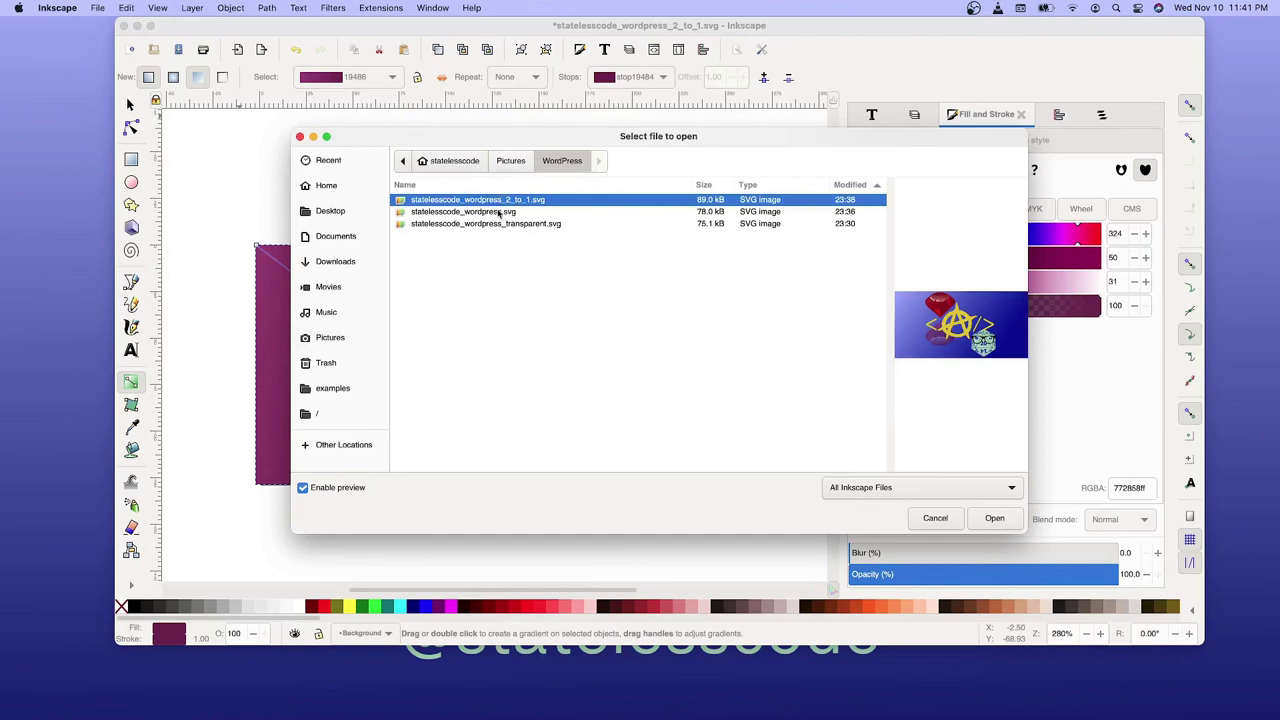
click(498, 213)
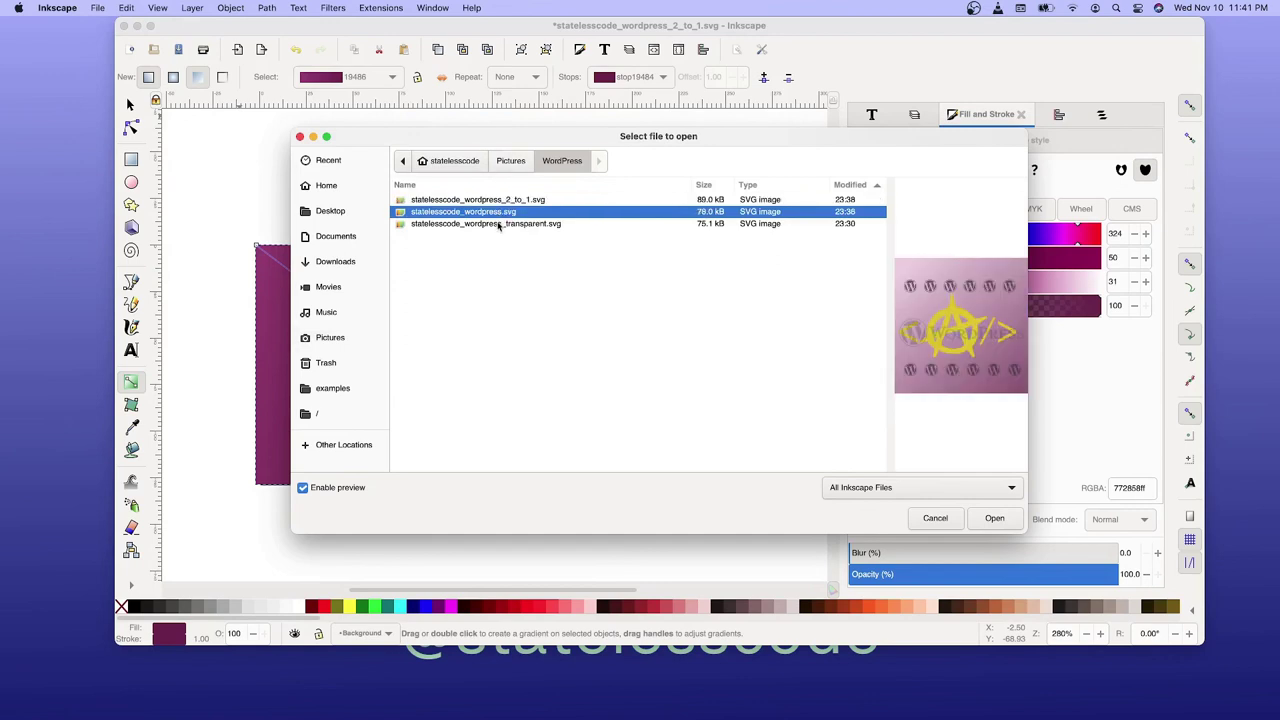
click(1003, 519)
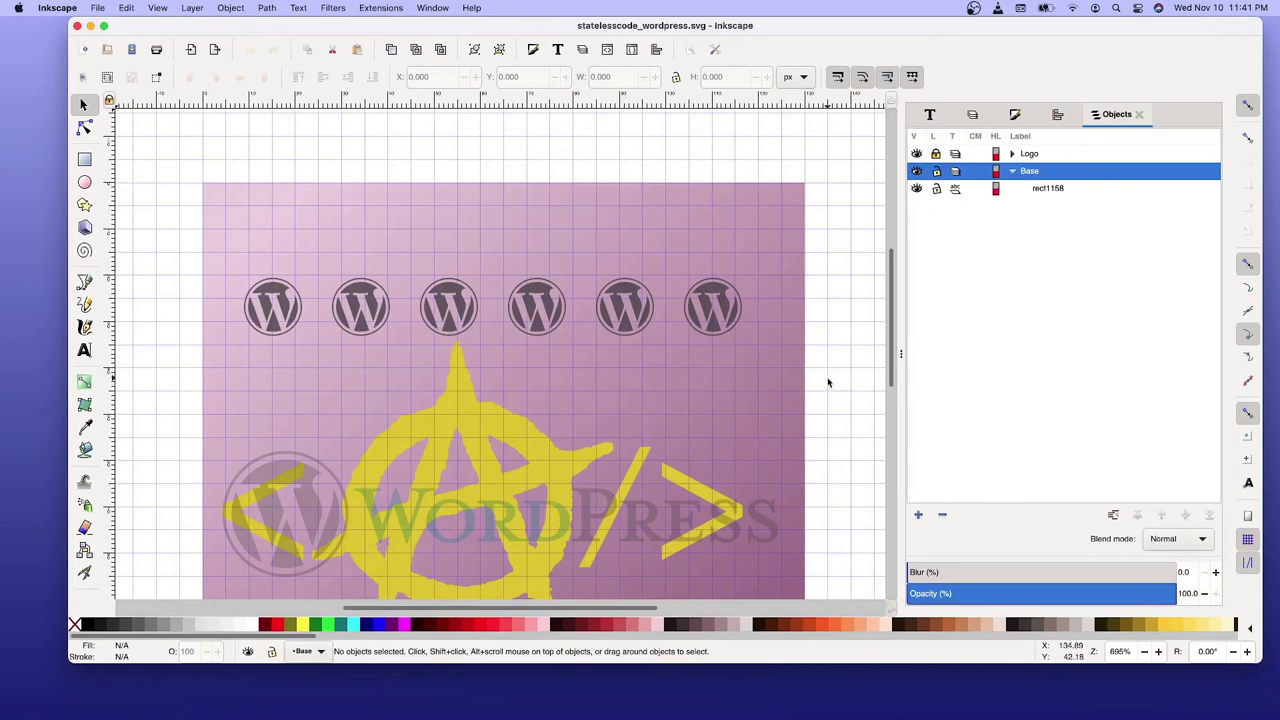
Select the background rectangle rect1158 and scroll down to the banner's bottom edge.
scroll(826, 382, down, 3)
scroll(826, 382, down, 2)
click(630, 246)
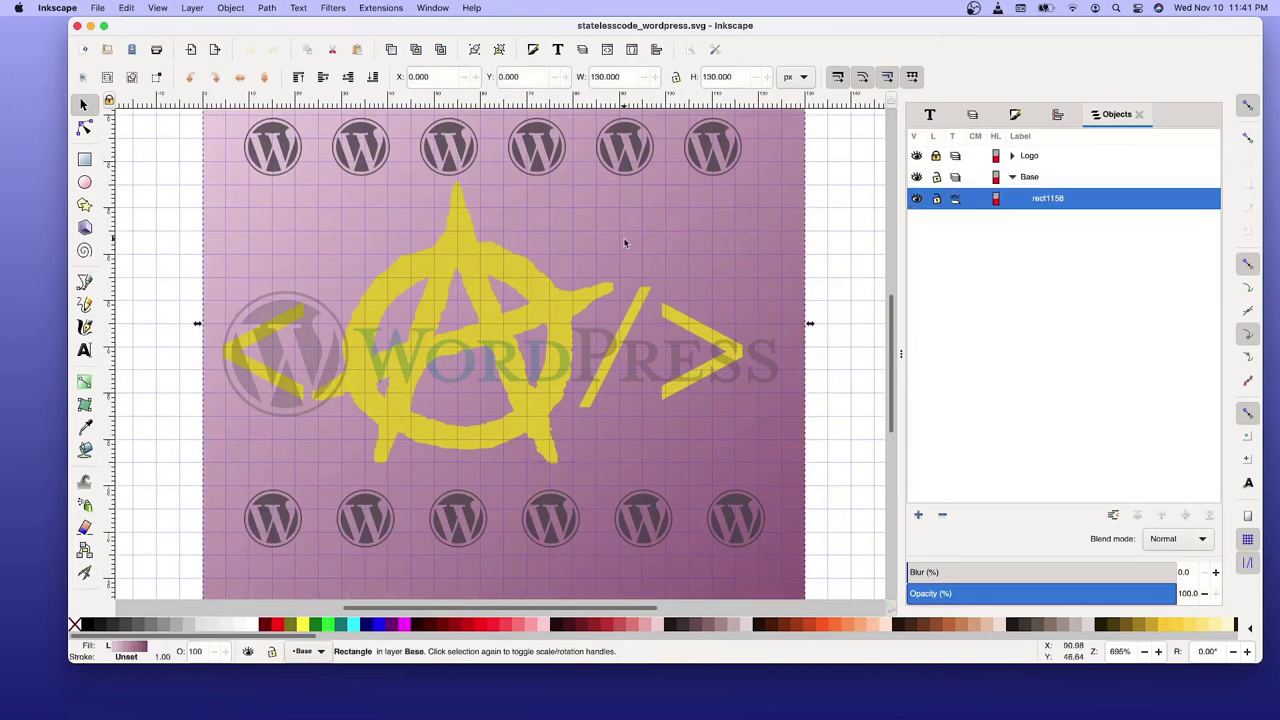
scroll(630, 246, down, 3)
scroll(630, 246, down, 3)
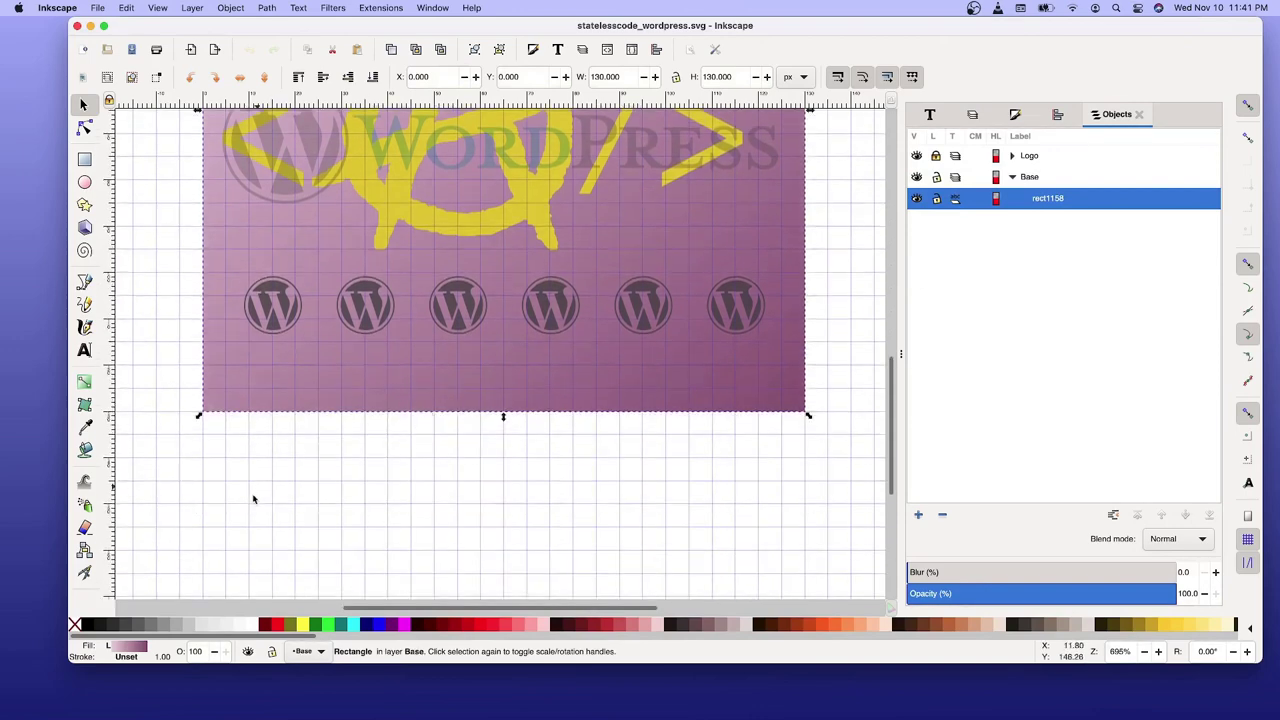
Show the rectangle's gradient handles in Fill and Stroke and inspect its start and end stops.
click(125, 647)
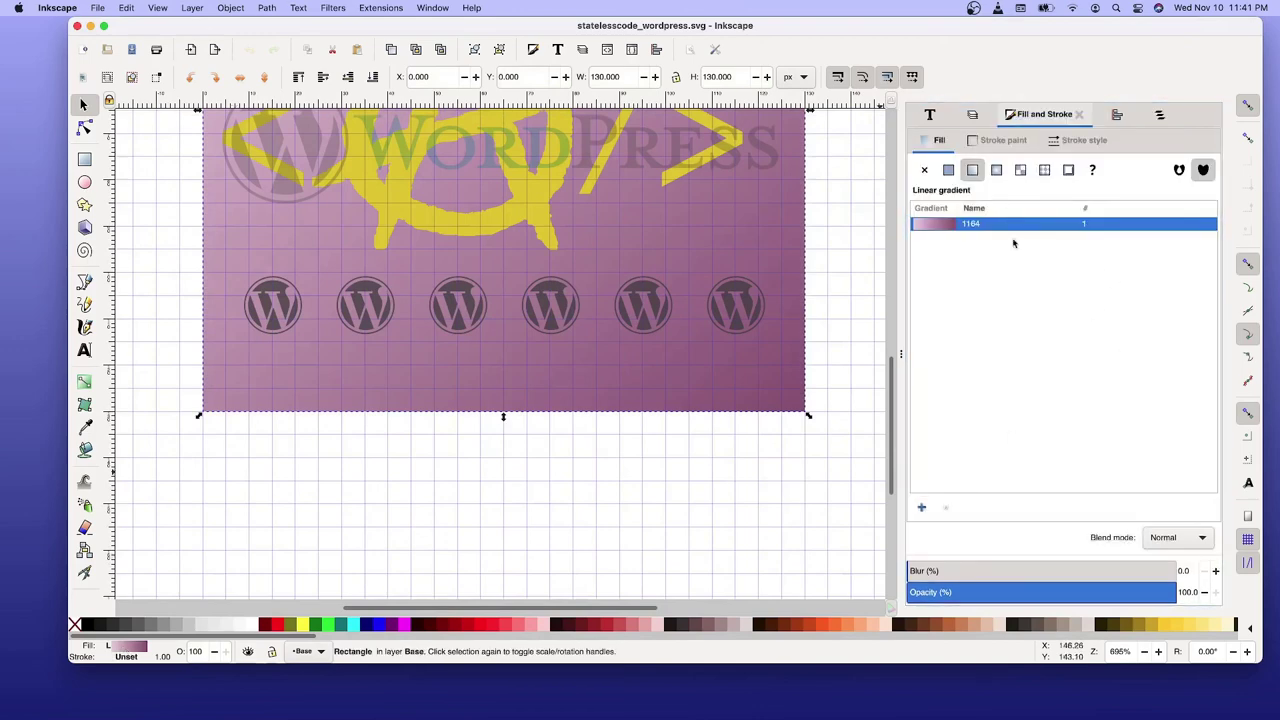
key(g)
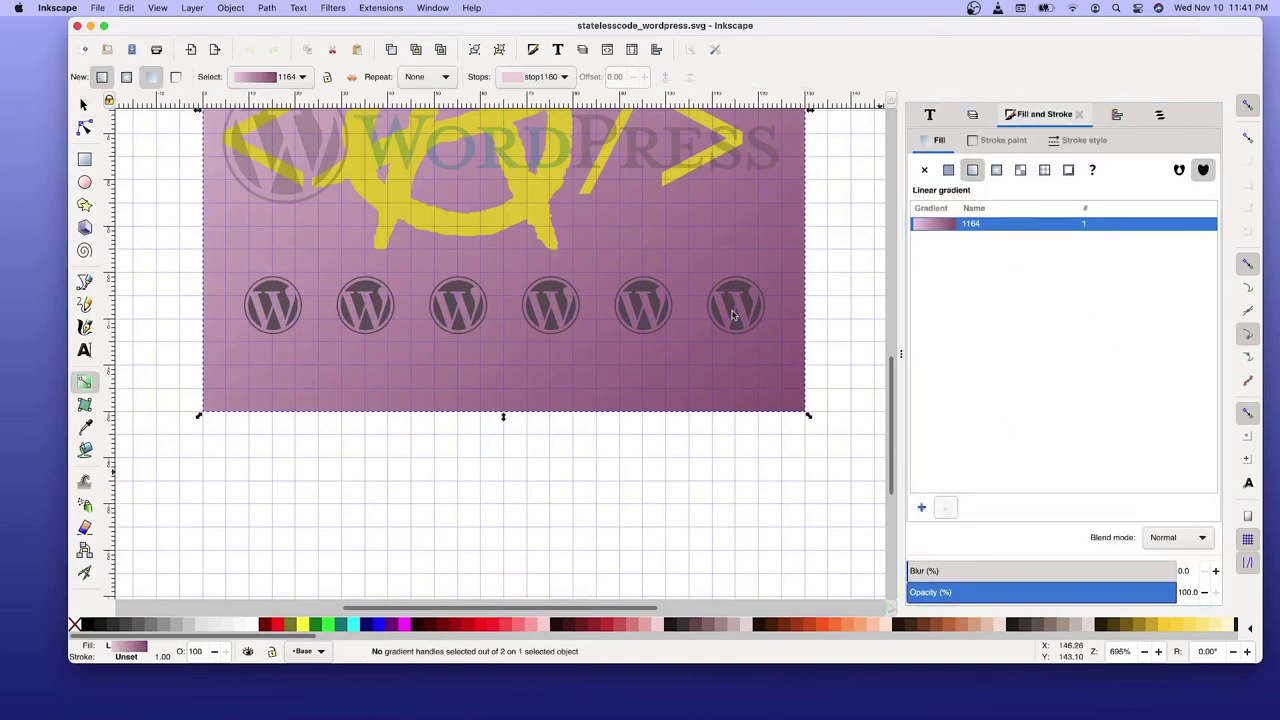
scroll(755, 290, up, 3)
scroll(740, 290, up, 3)
scroll(720, 290, up, 3)
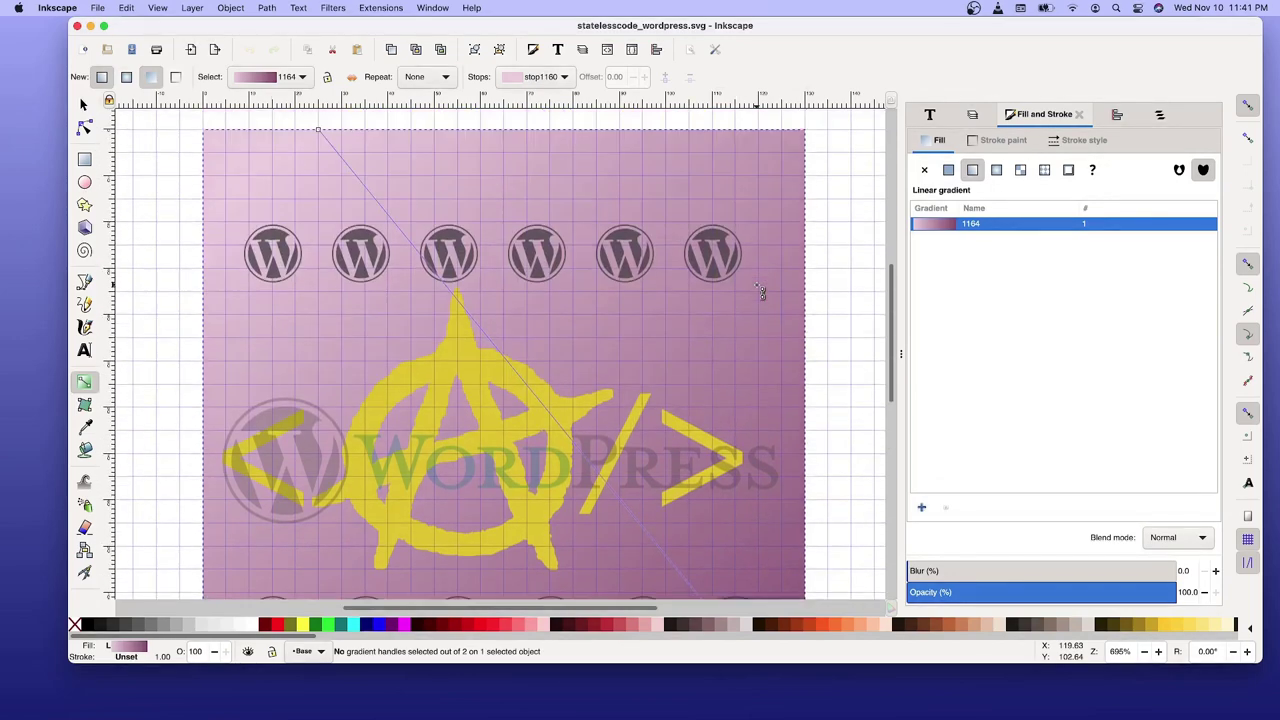
click(321, 136)
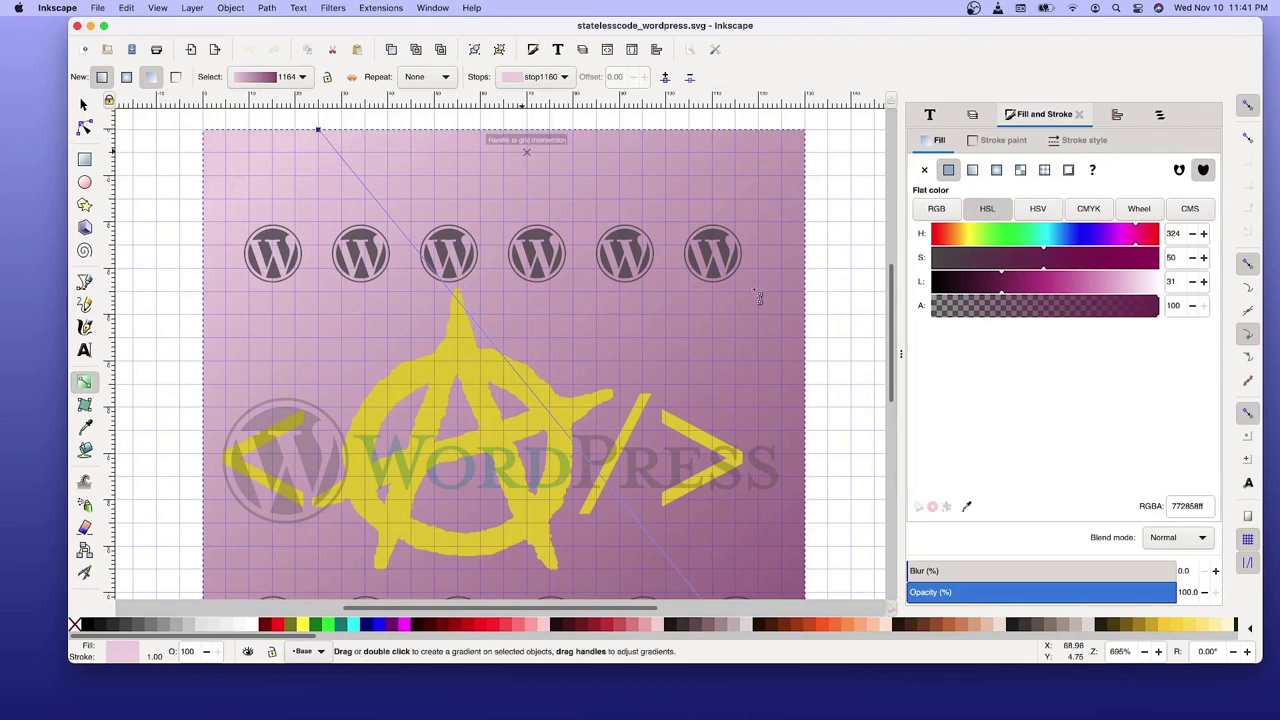
scroll(762, 303, down, 3)
scroll(762, 303, down, 5)
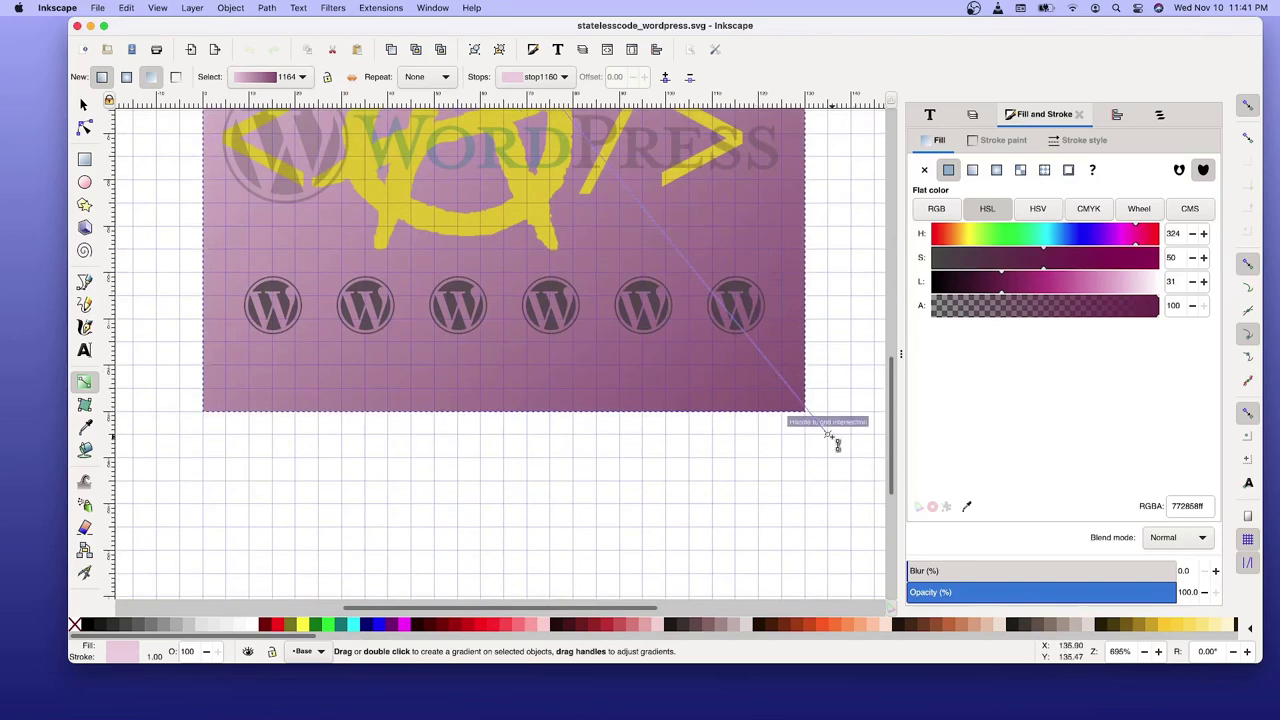
key(Escape)
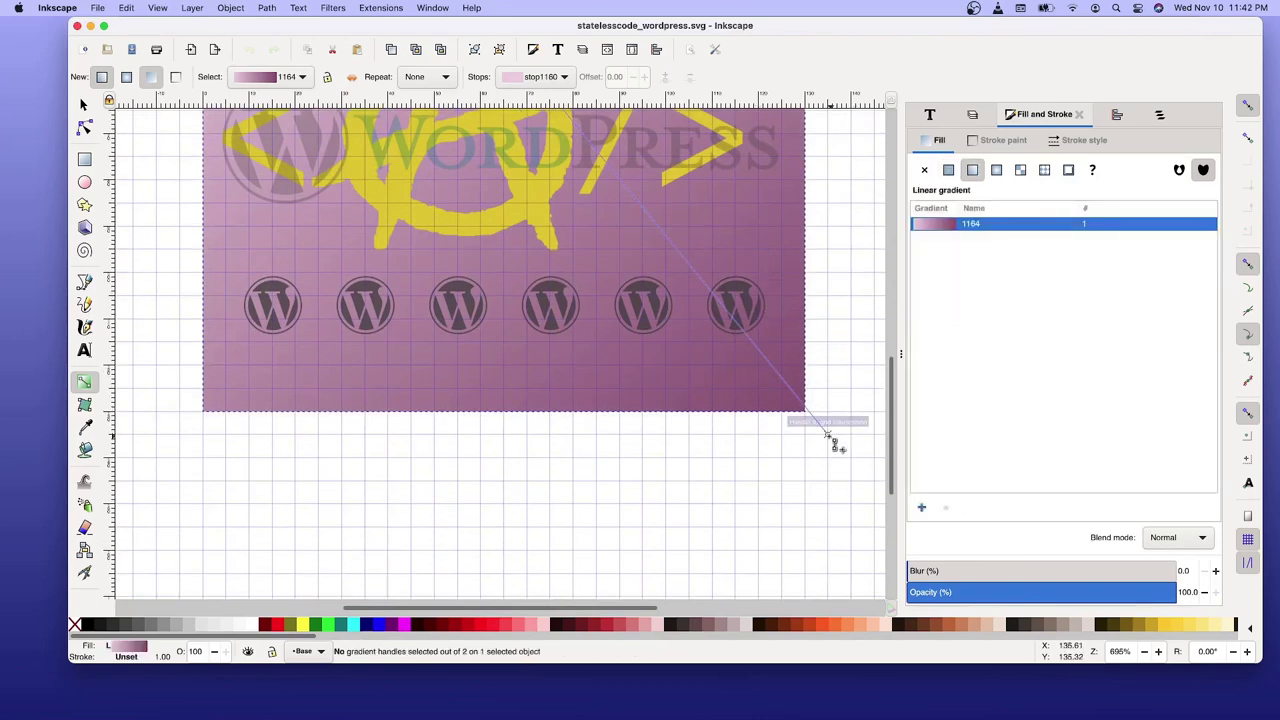
click(828, 434)
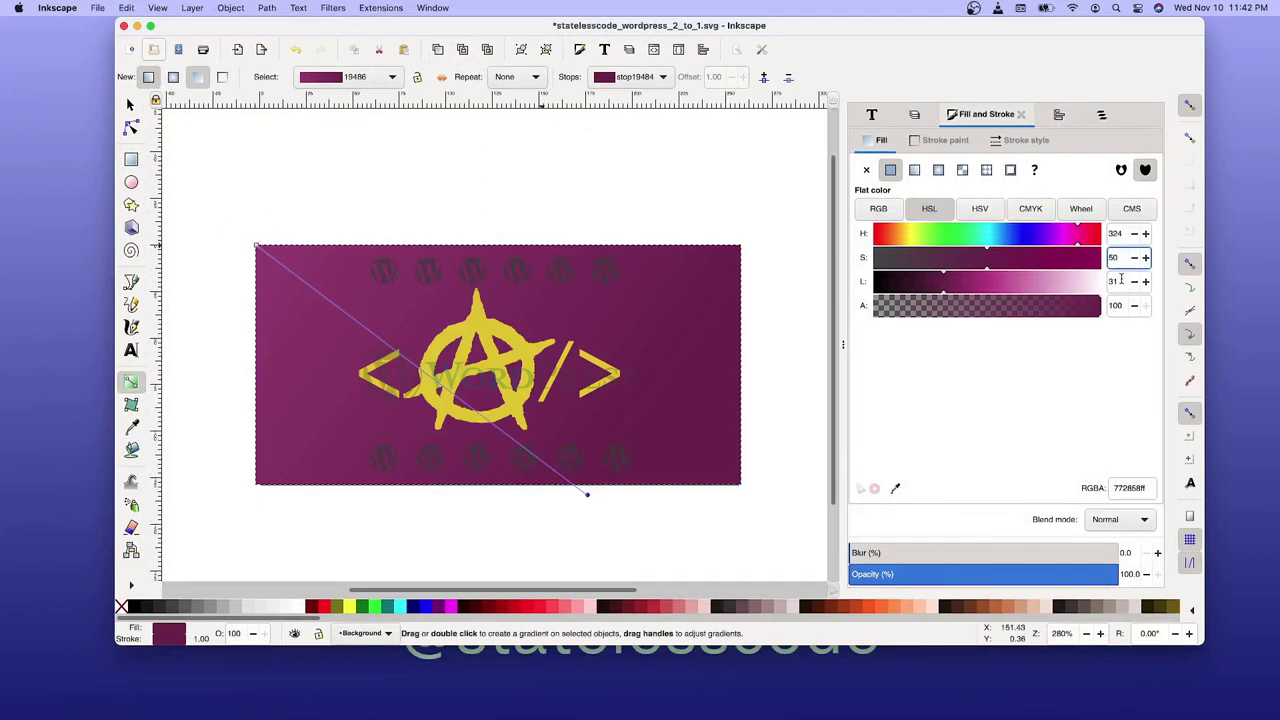
Give the gradient start stop saturation 50 and lightness 31 to match the end stop.
click(1121, 282)
click(589, 496)
click(257, 245)
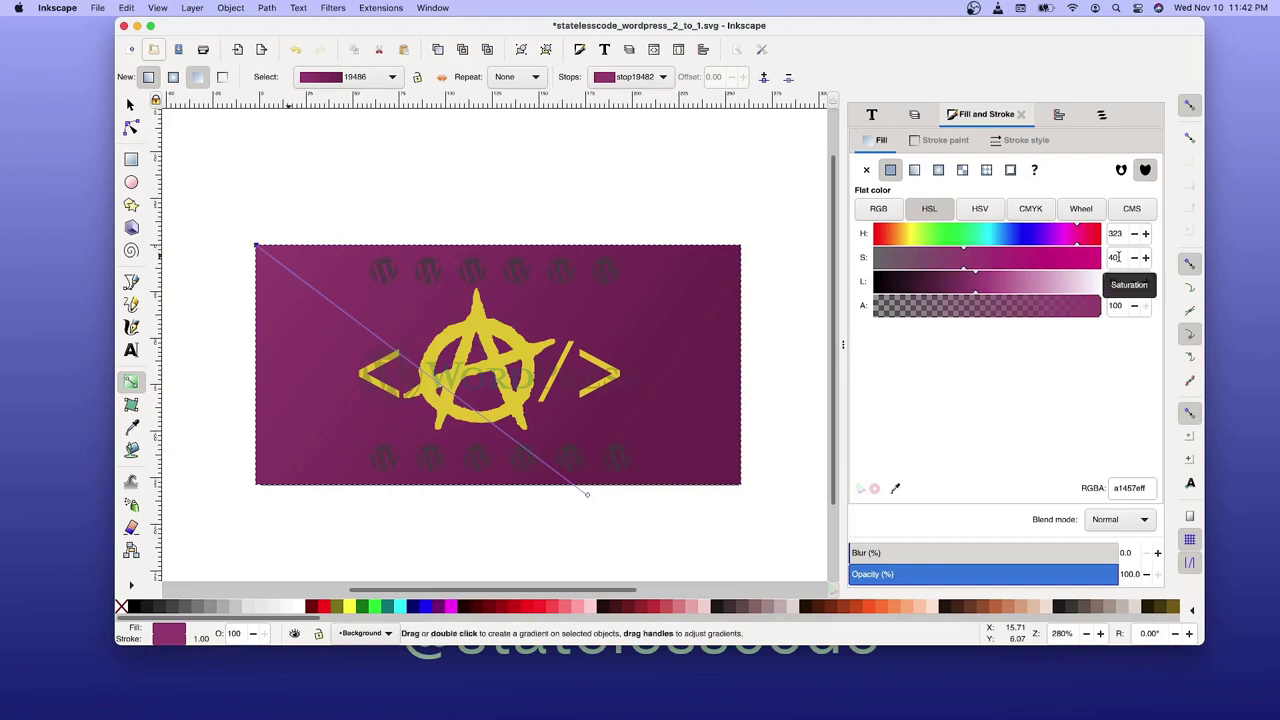
double_click(1117, 257)
text(50)
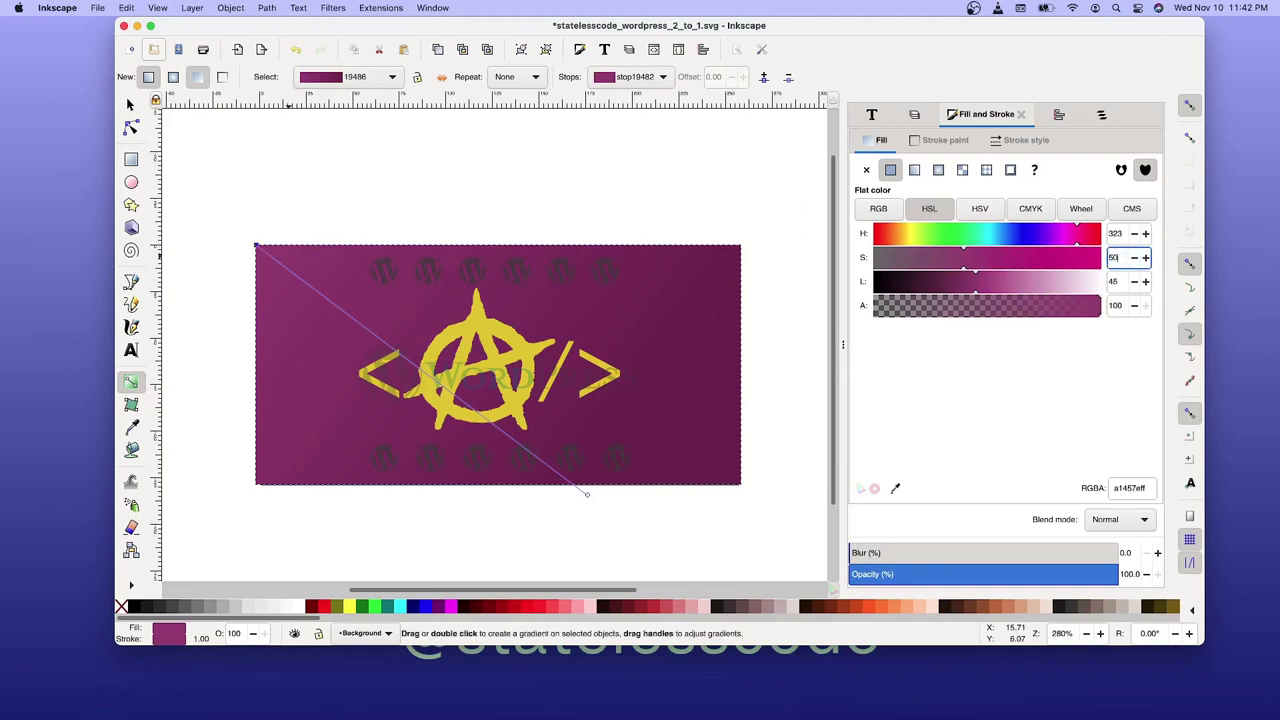
key(Return)
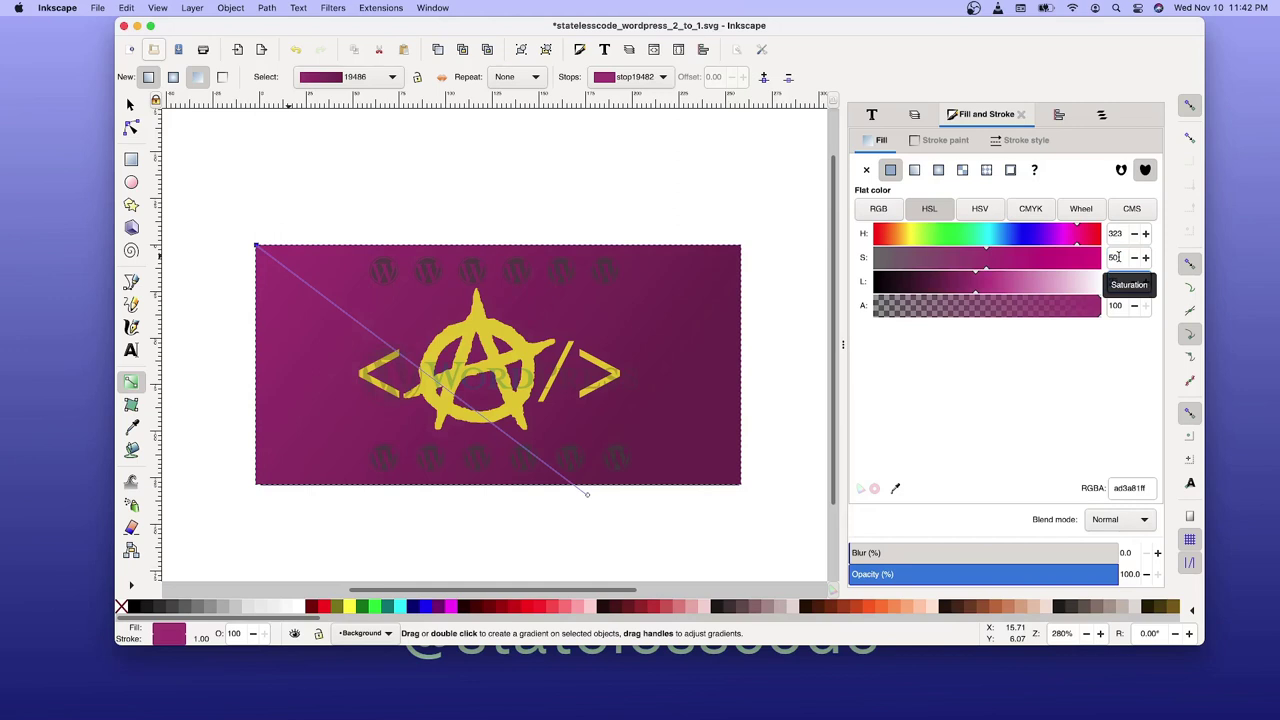
key(Tab)
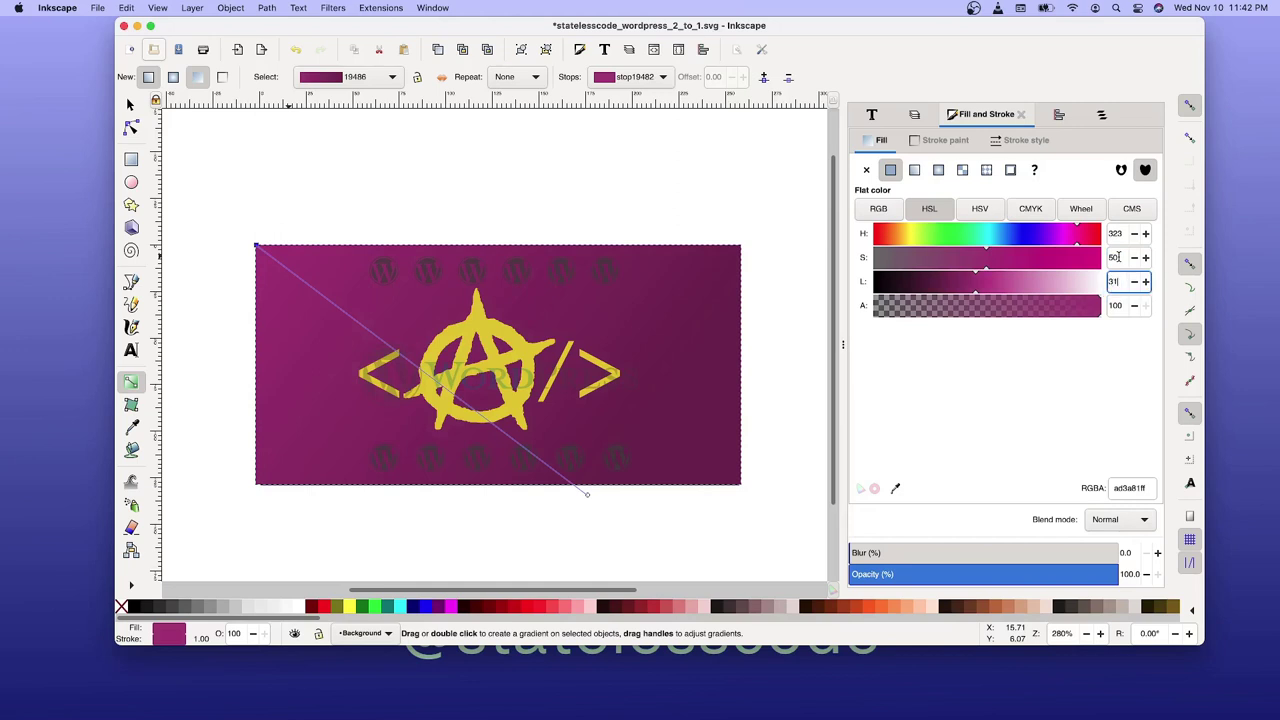
key(Tab)
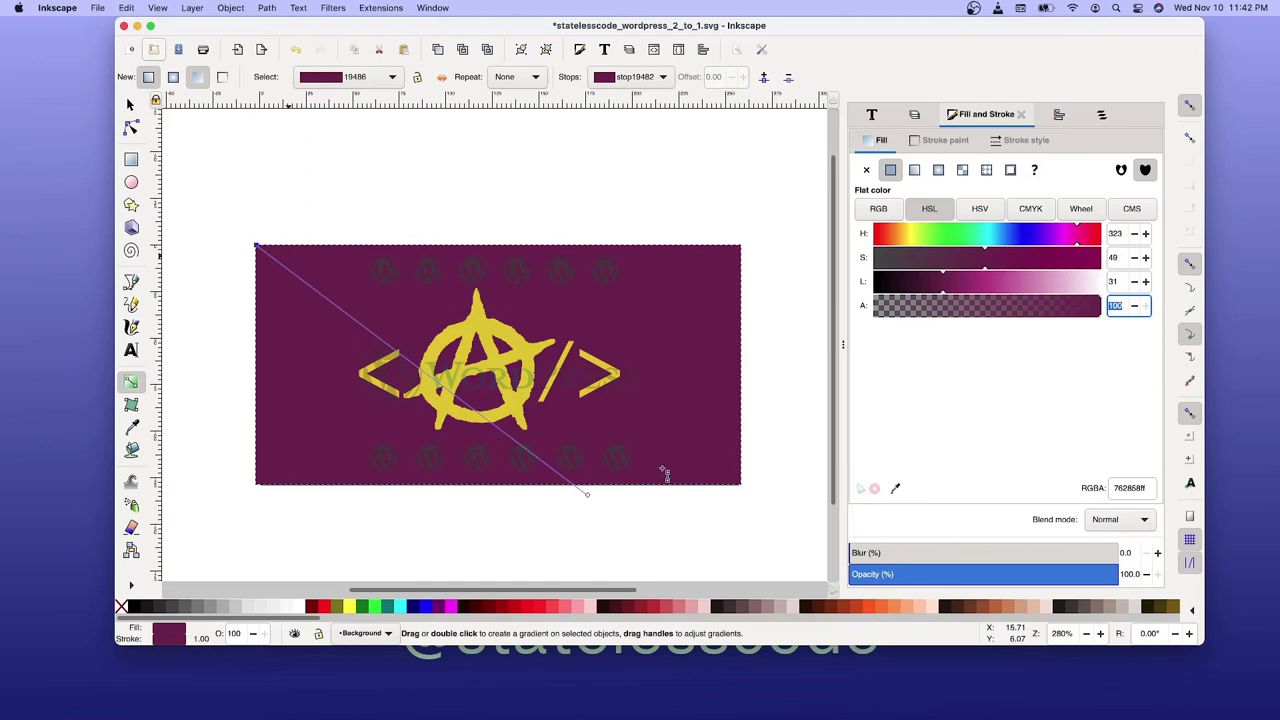
click(592, 503)
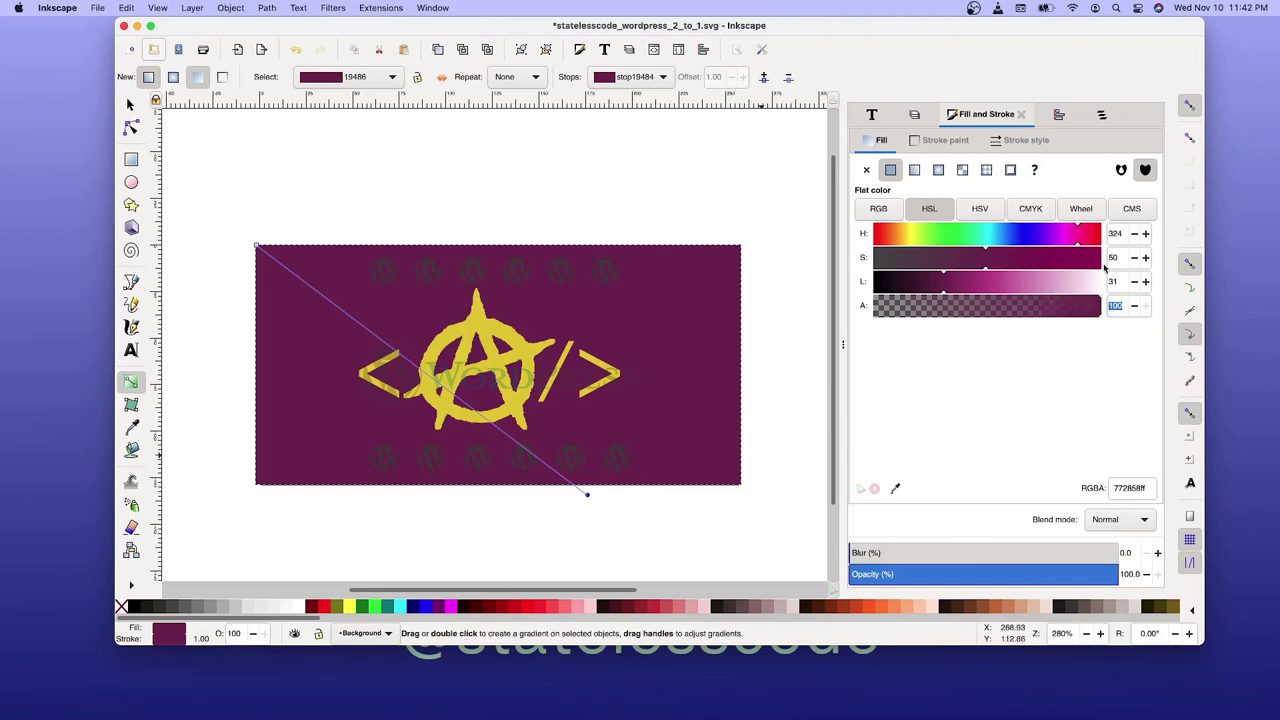
Set the gradient end stop to saturation 25 and lightness 45.
click(1117, 258)
text(25)
click(1120, 281)
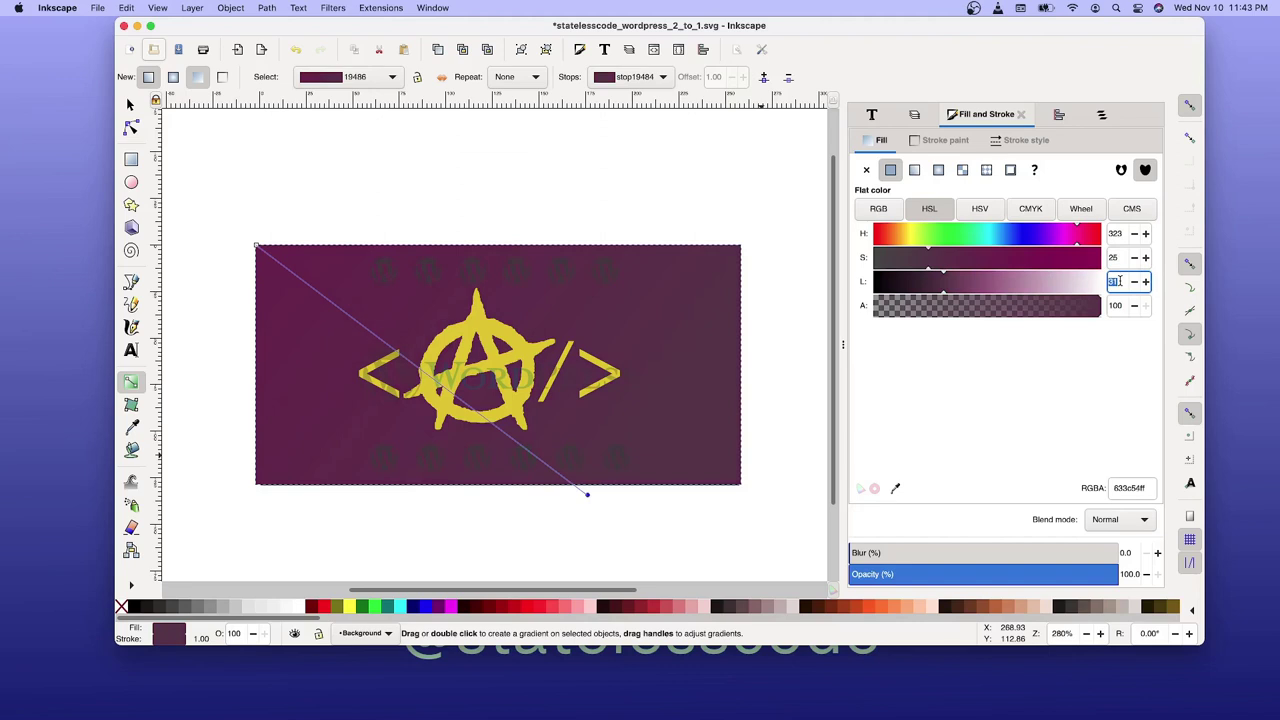
text(45)
key(Return)
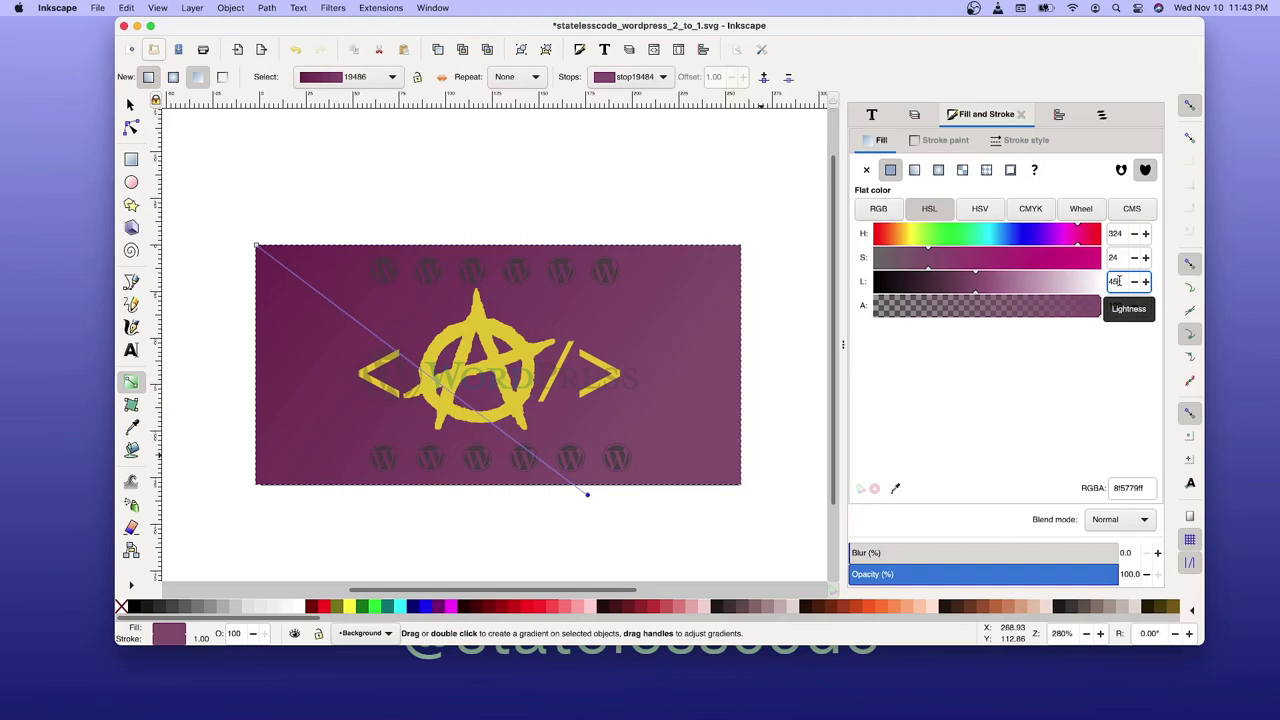
Set the start stop to lightness 45 and saturation 42, then save the file.
click(259, 250)
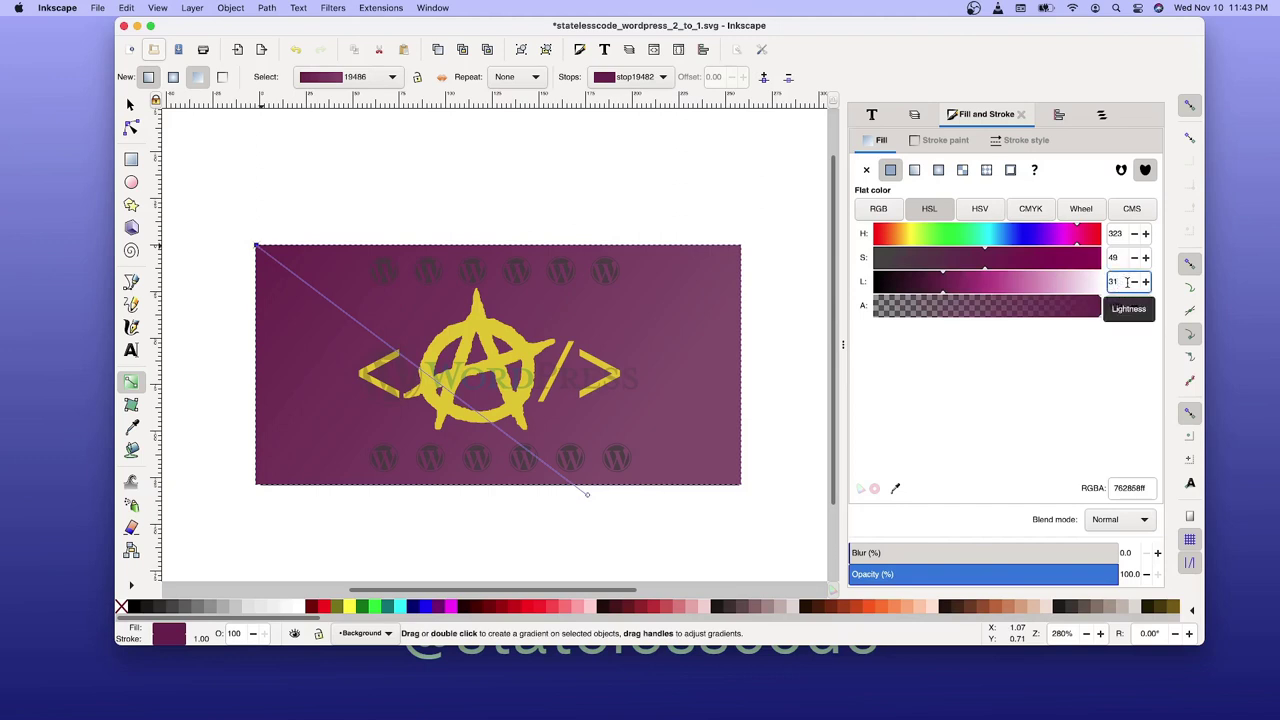
double_click(1127, 282)
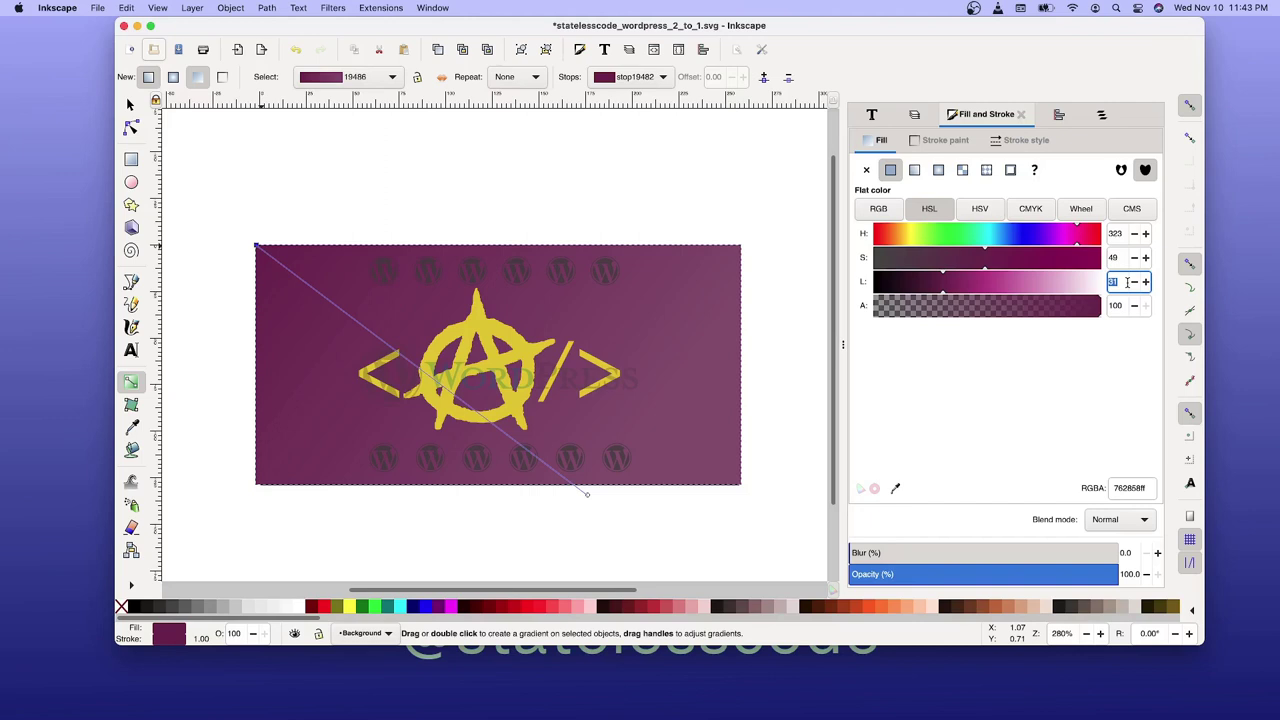
text(45)
key(Return)
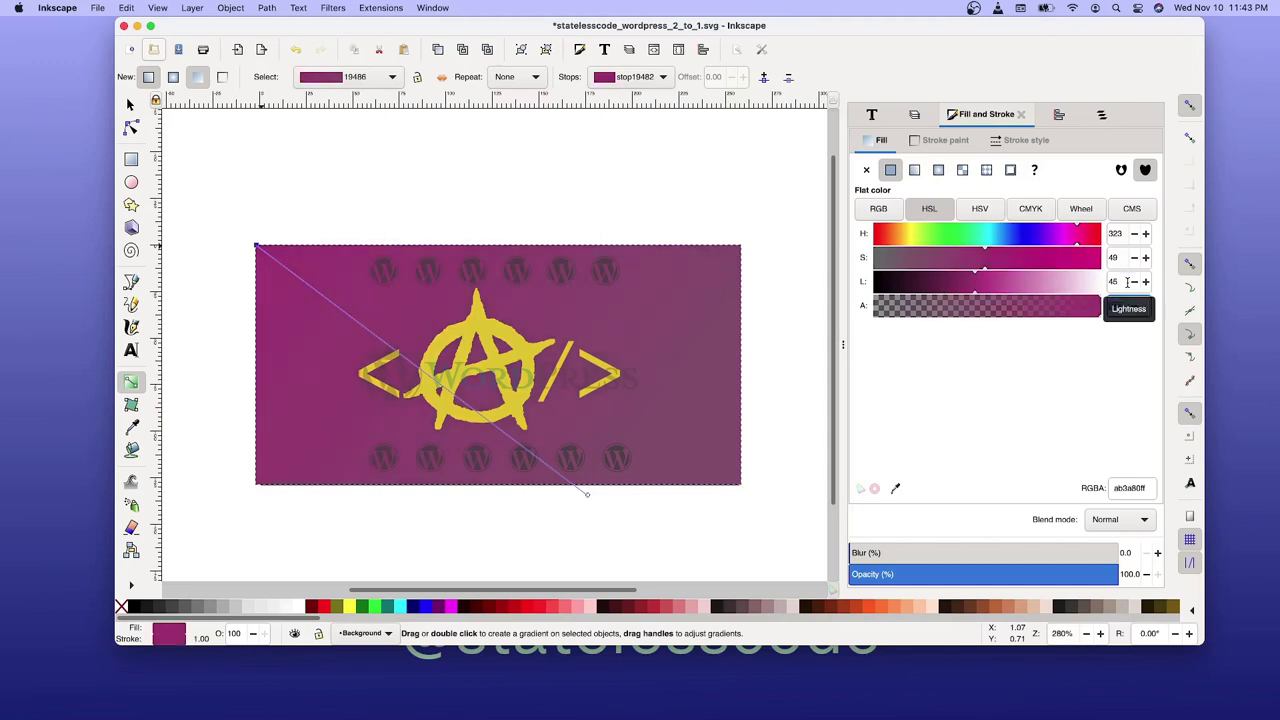
key(Tab)
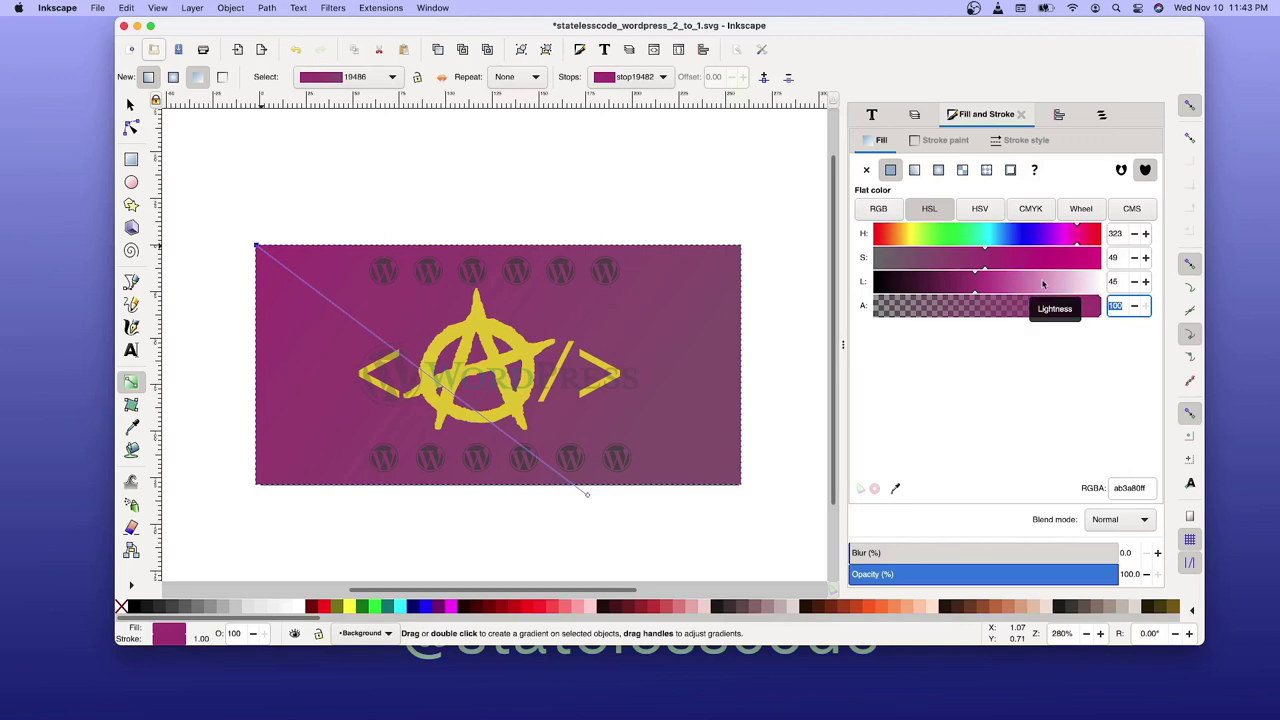
double_click(1119, 258)
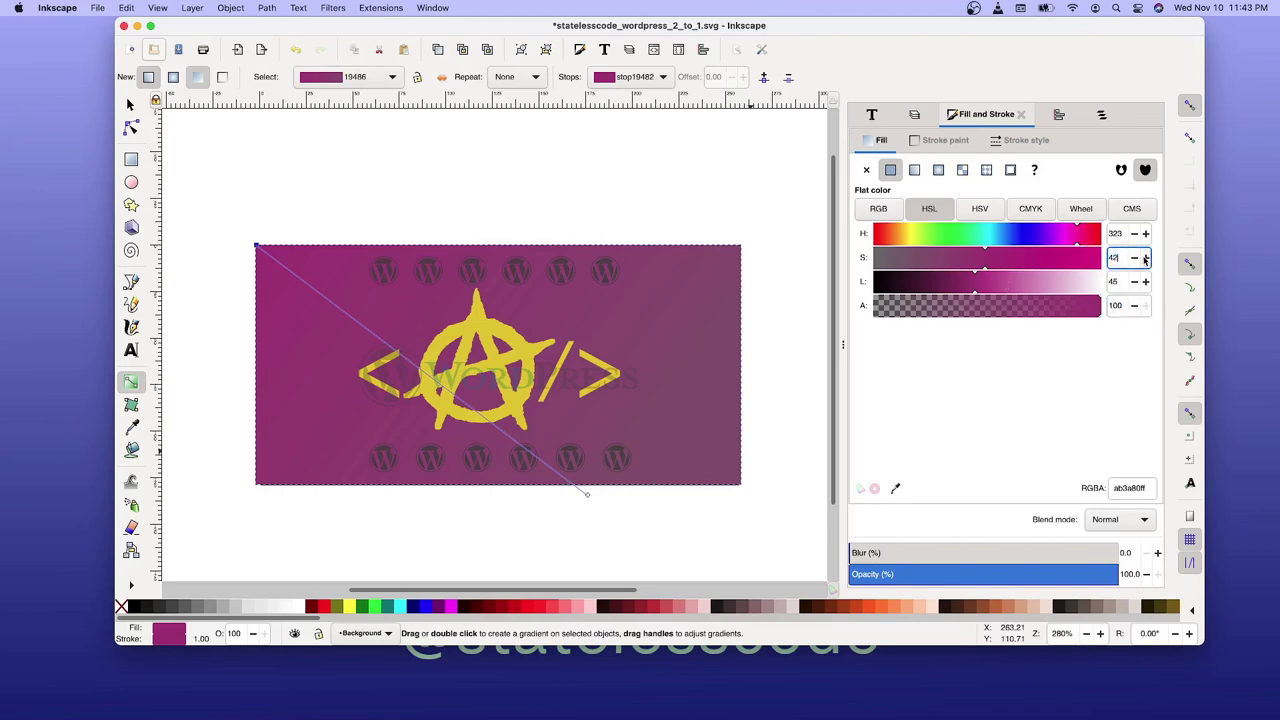
text(42)
key(Return)
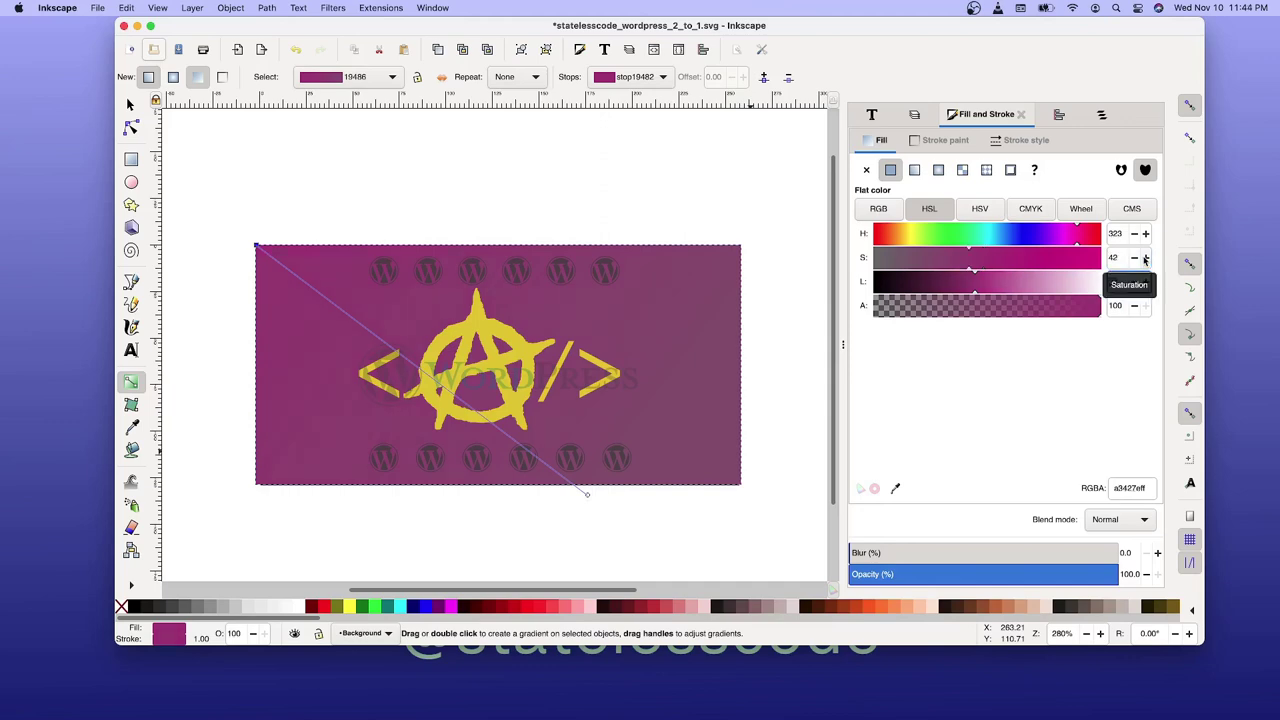
key(Tab)
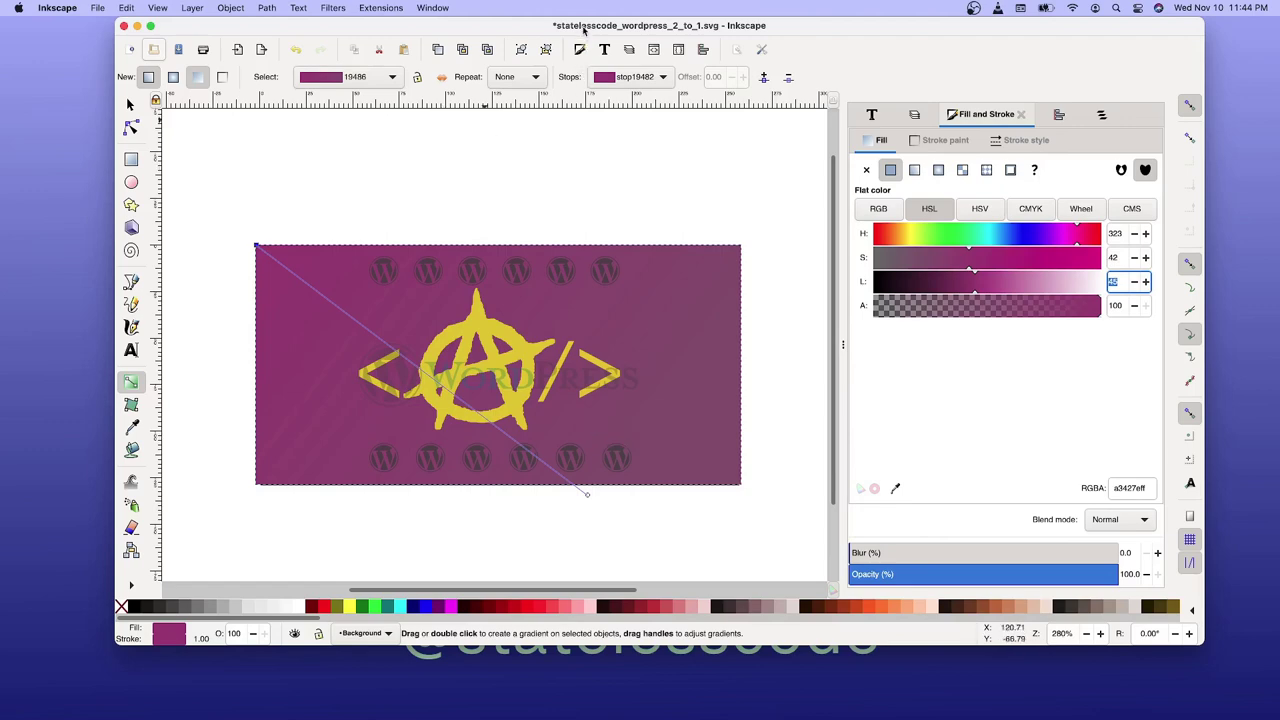
key(cmd+s)
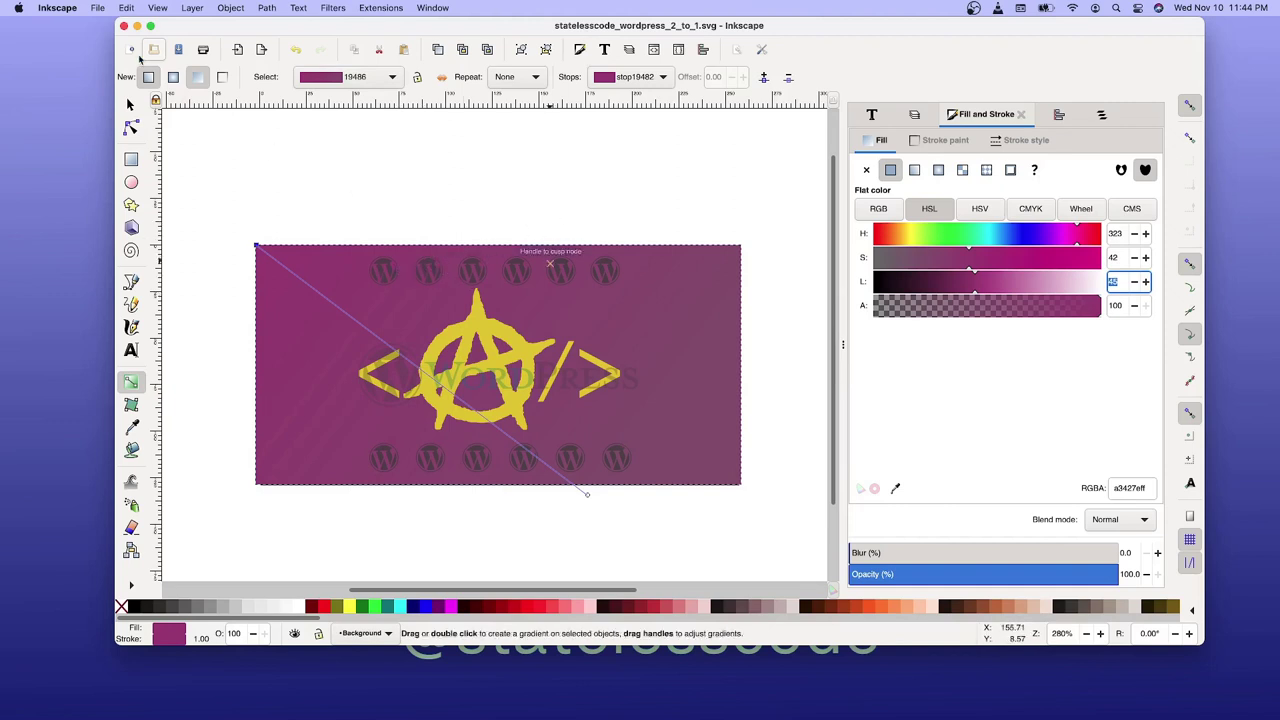
Navigate the Open dialog to Pictures > StatelessCodeRebrand > Wallpaper.
click(98, 8)
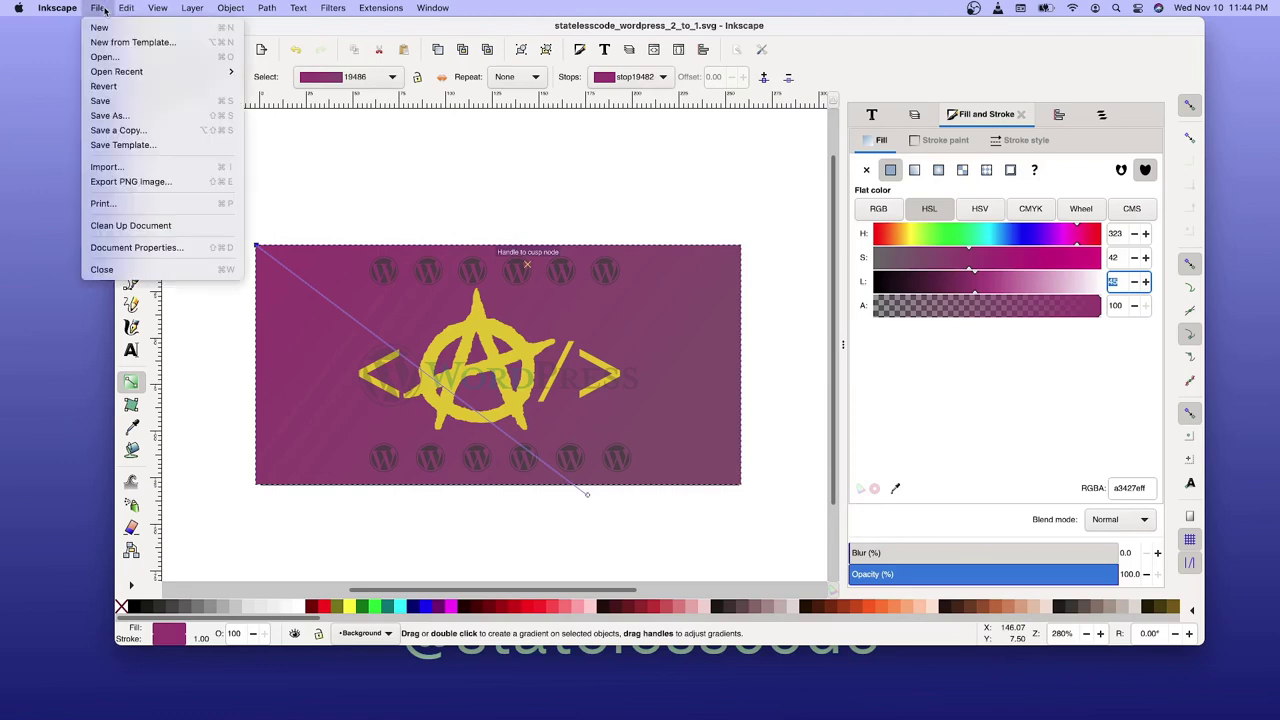
click(113, 58)
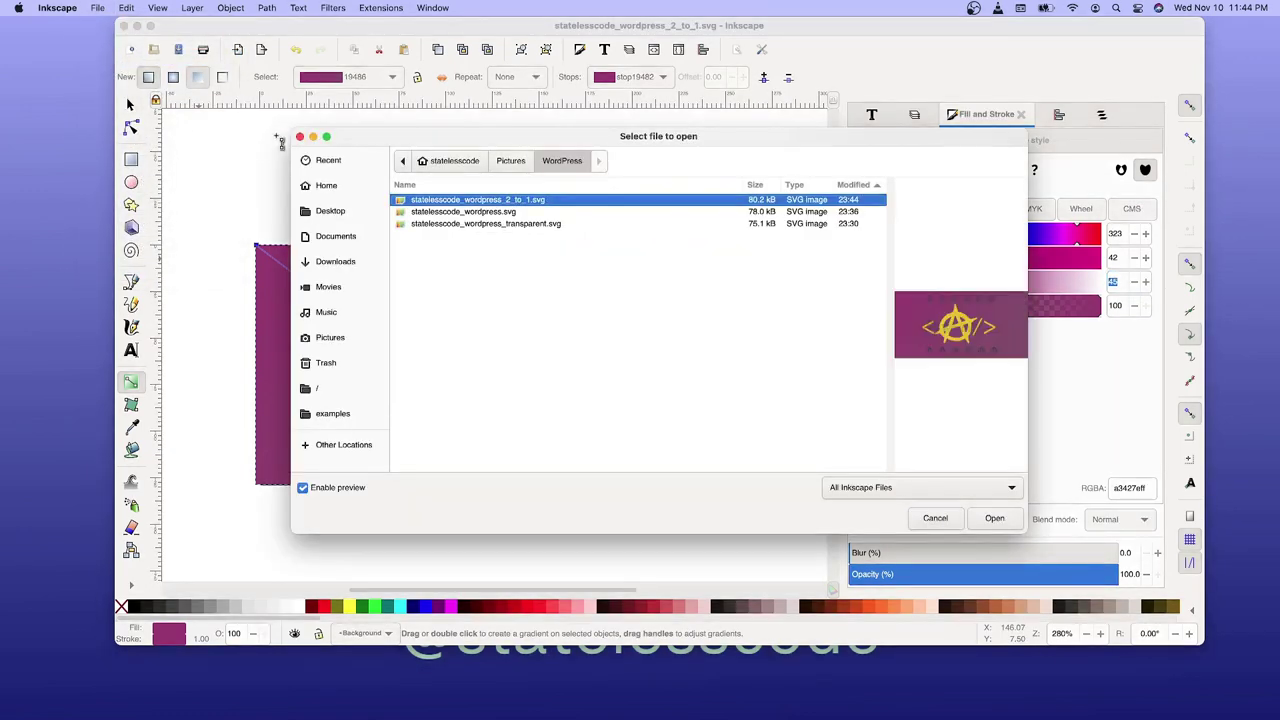
click(510, 161)
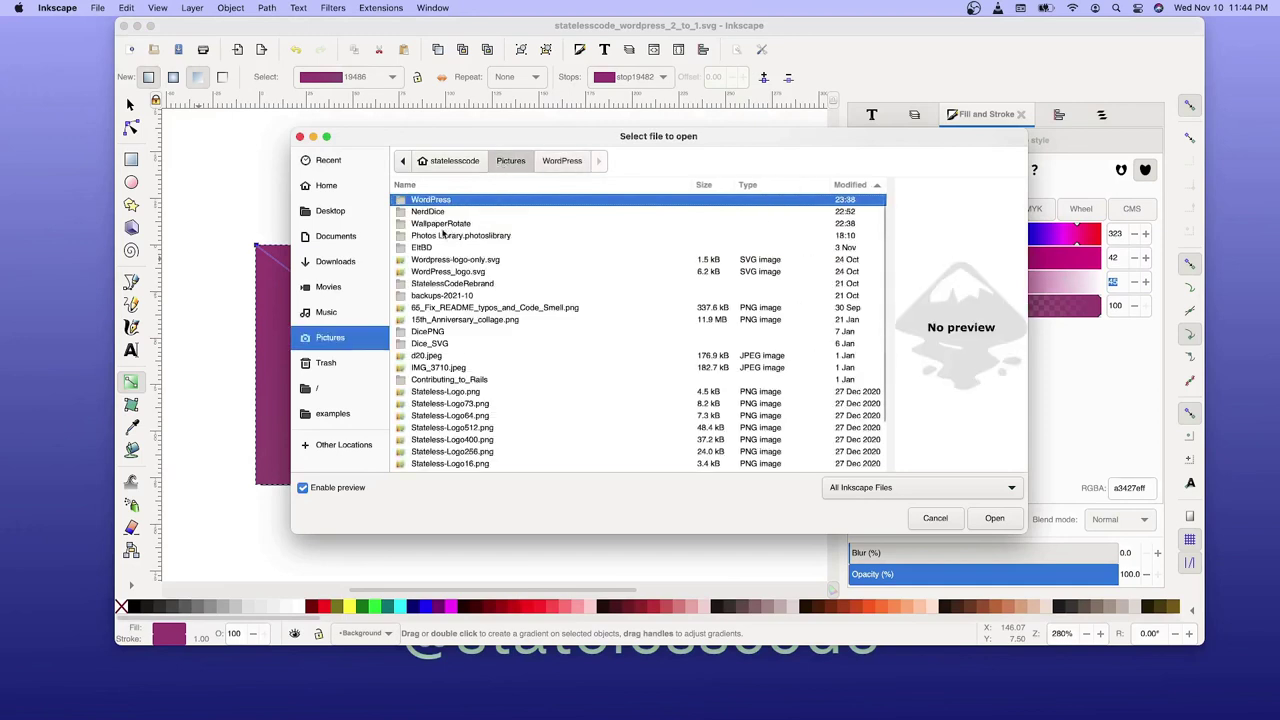
double_click(430, 285)
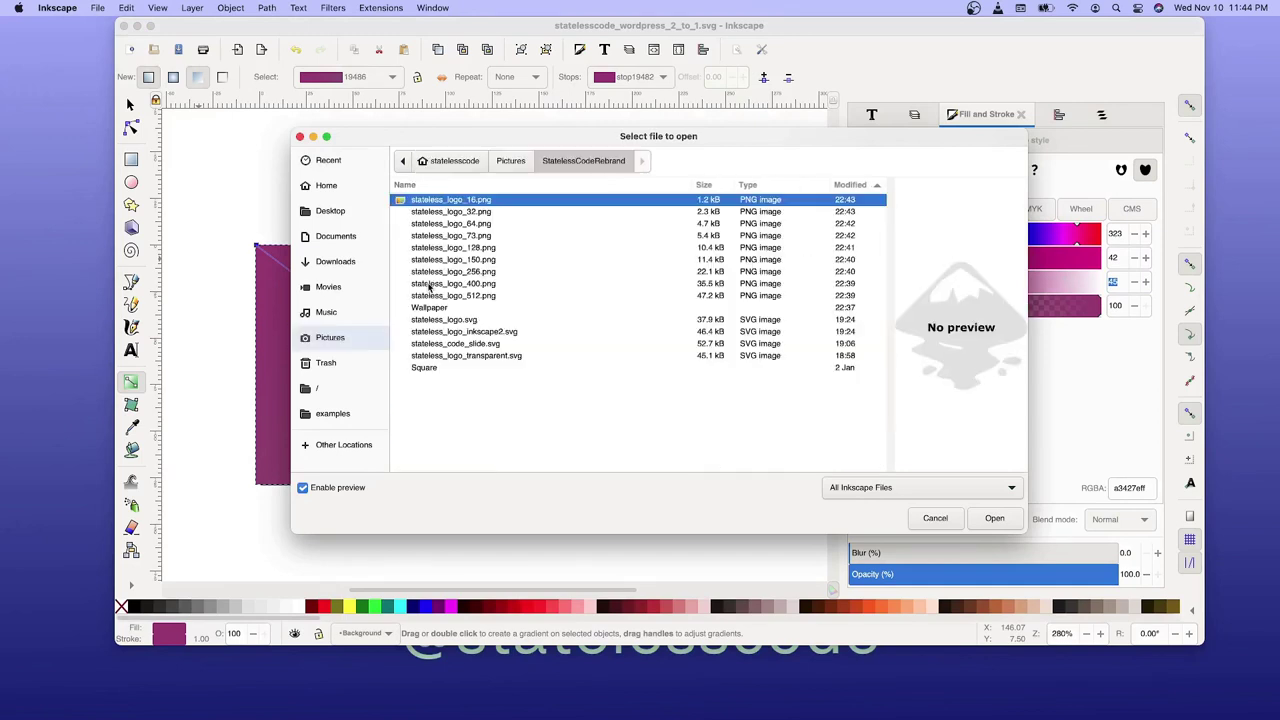
double_click(428, 307)
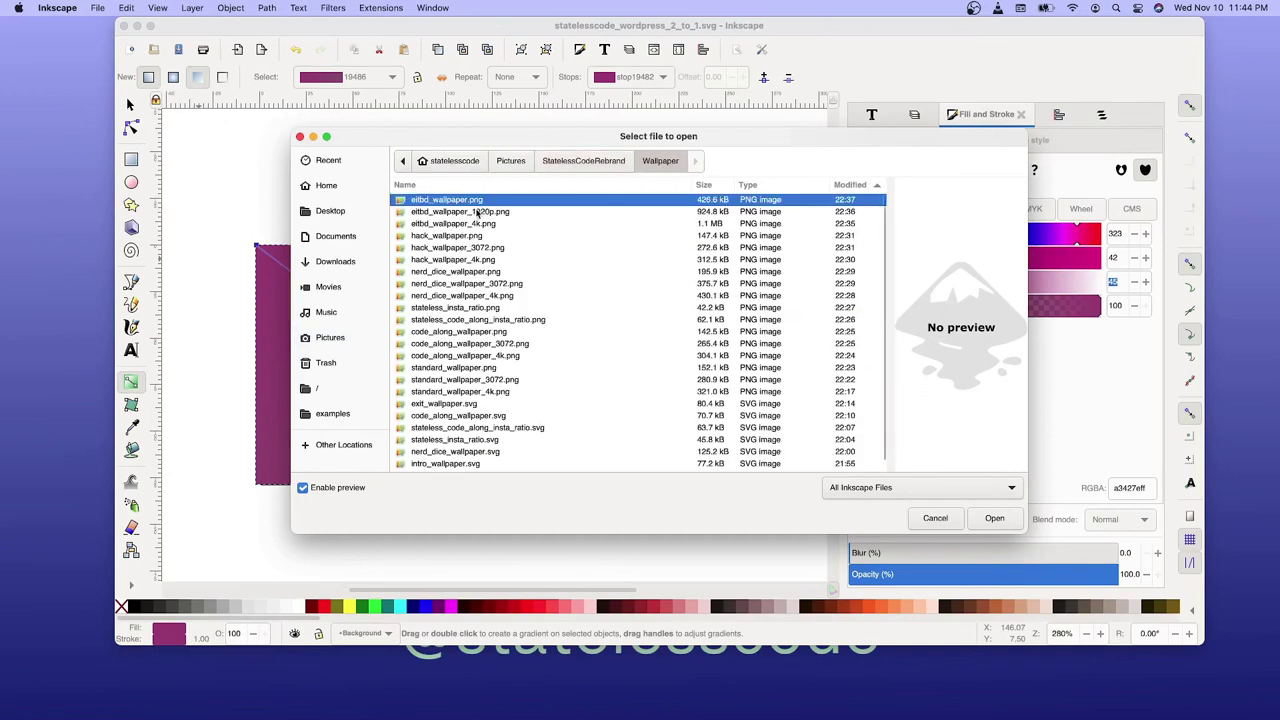
Preview the wallpaper files and open intro_wallpaper.svg.
scroll(478, 220, down, 1)
scroll(477, 224, up, 1)
scroll(476, 232, down, 1)
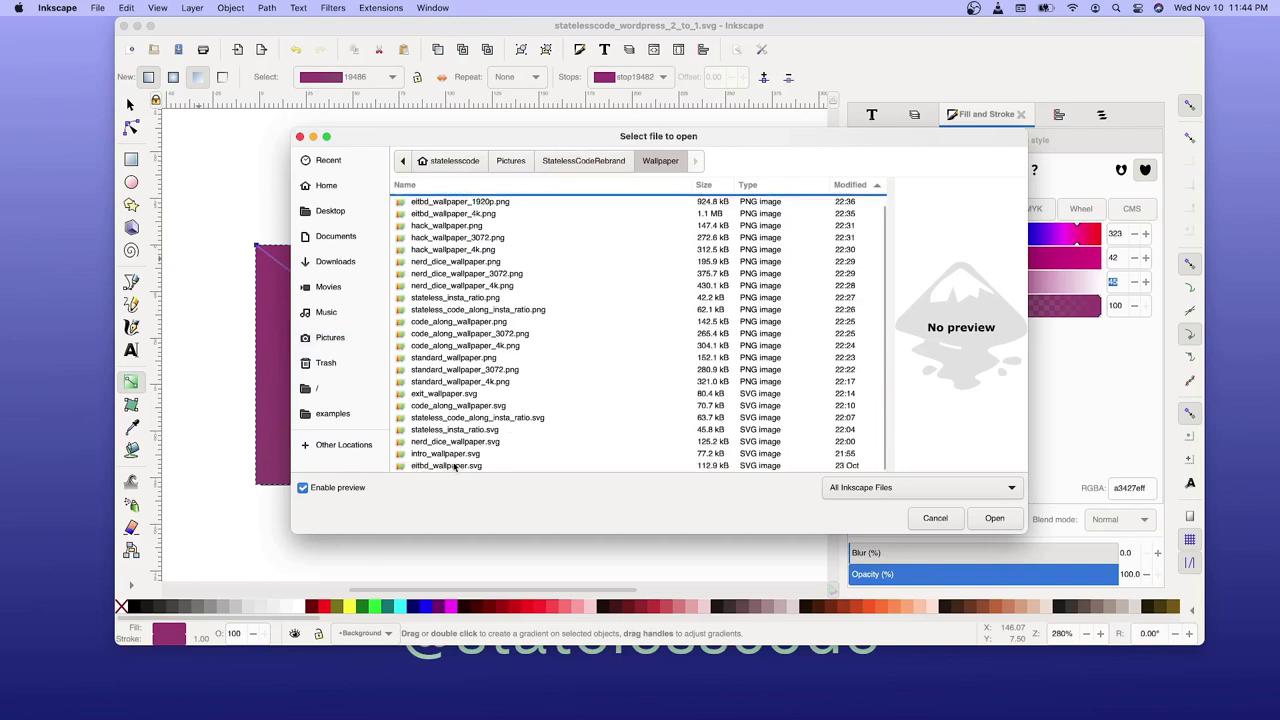
scroll(456, 455, up, 1)
scroll(435, 312, down, 1)
click(454, 466)
click(450, 455)
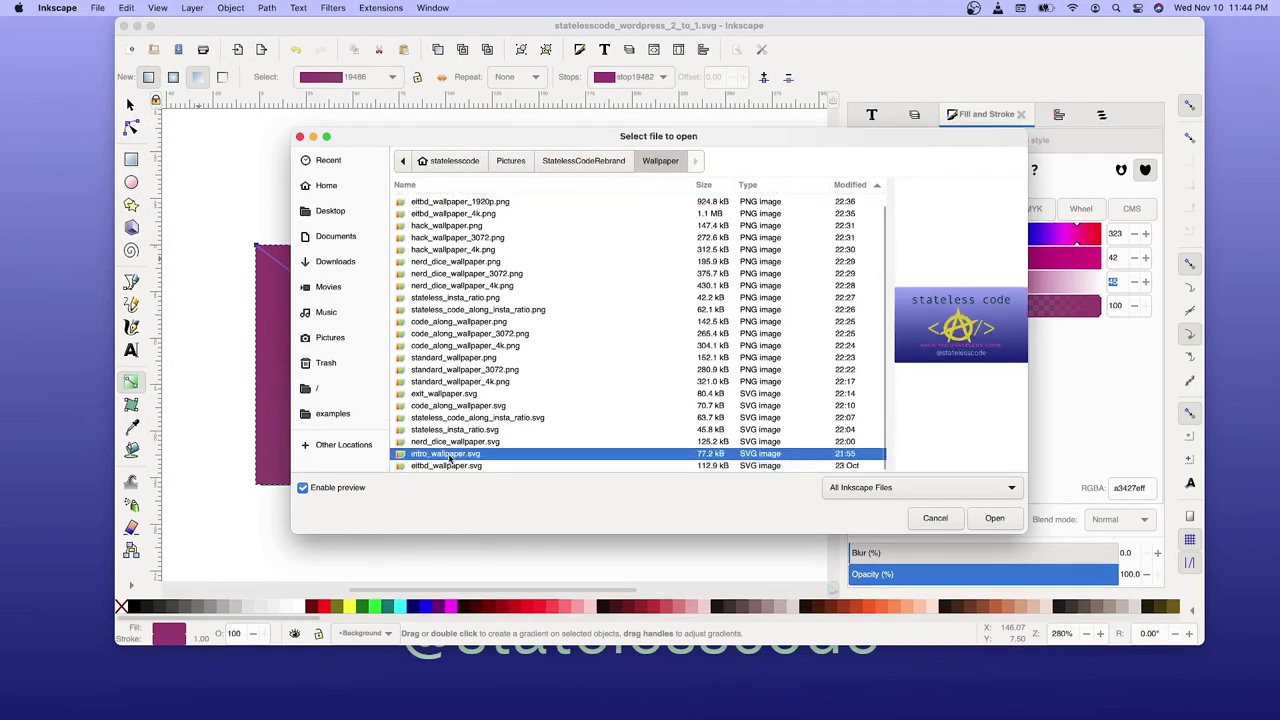
click(450, 443)
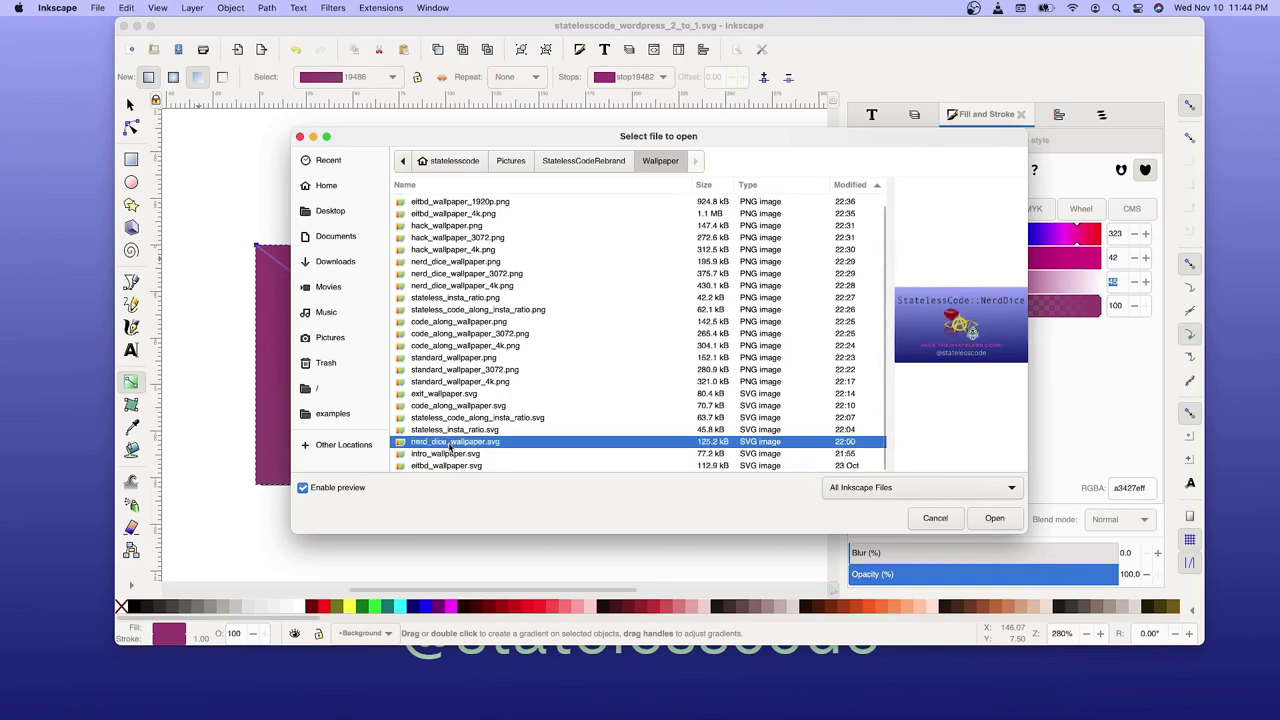
click(453, 456)
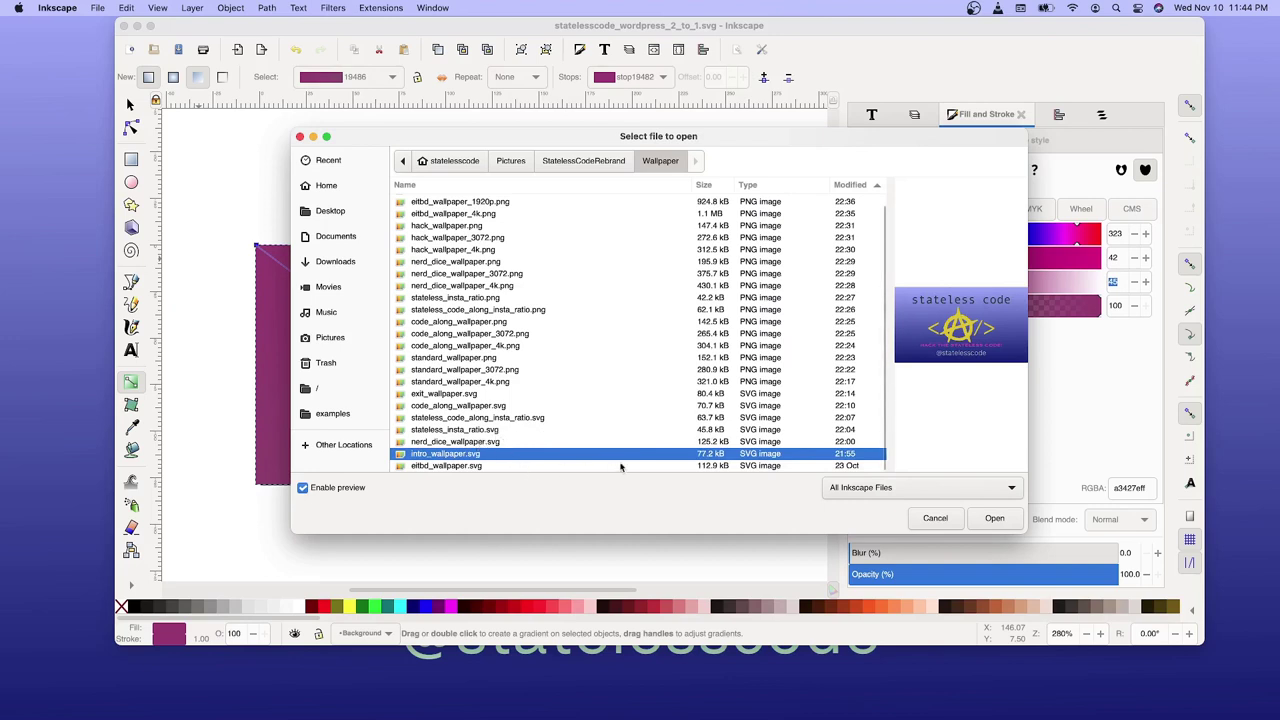
click(994, 520)
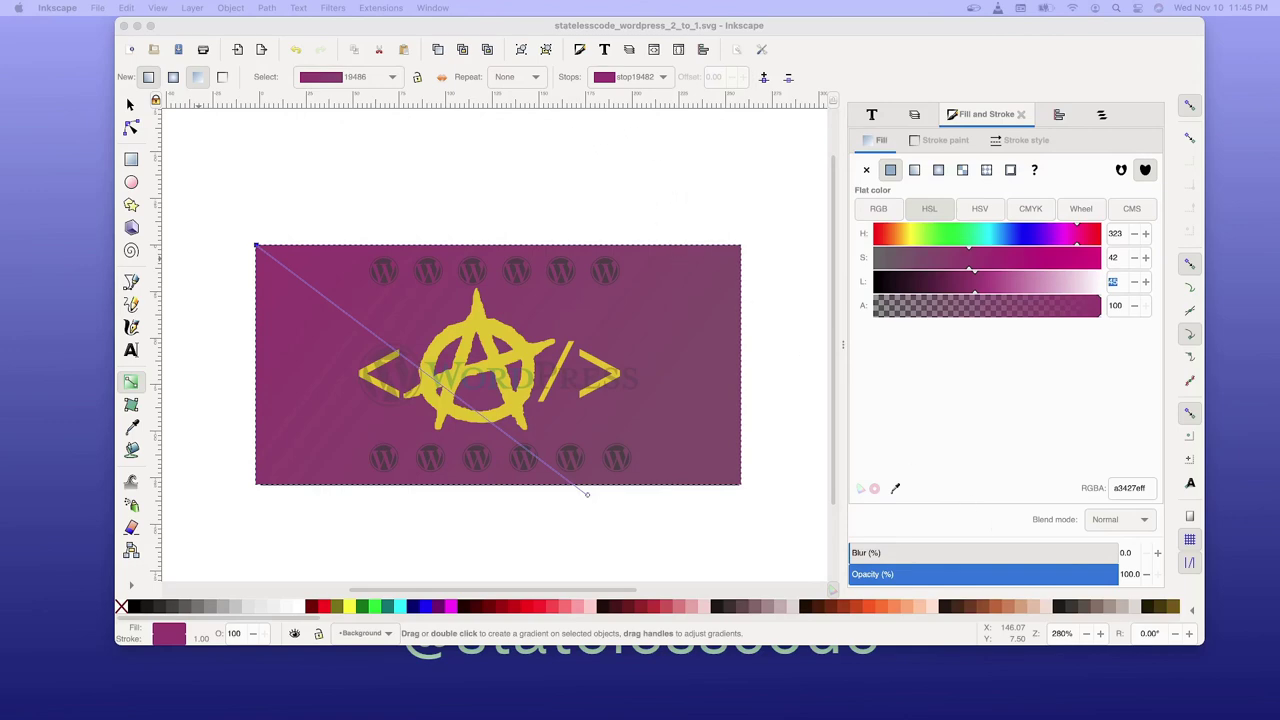
Hide Inkscape to view the current desktop wallpaper, then switch back to it.
key(super+h)
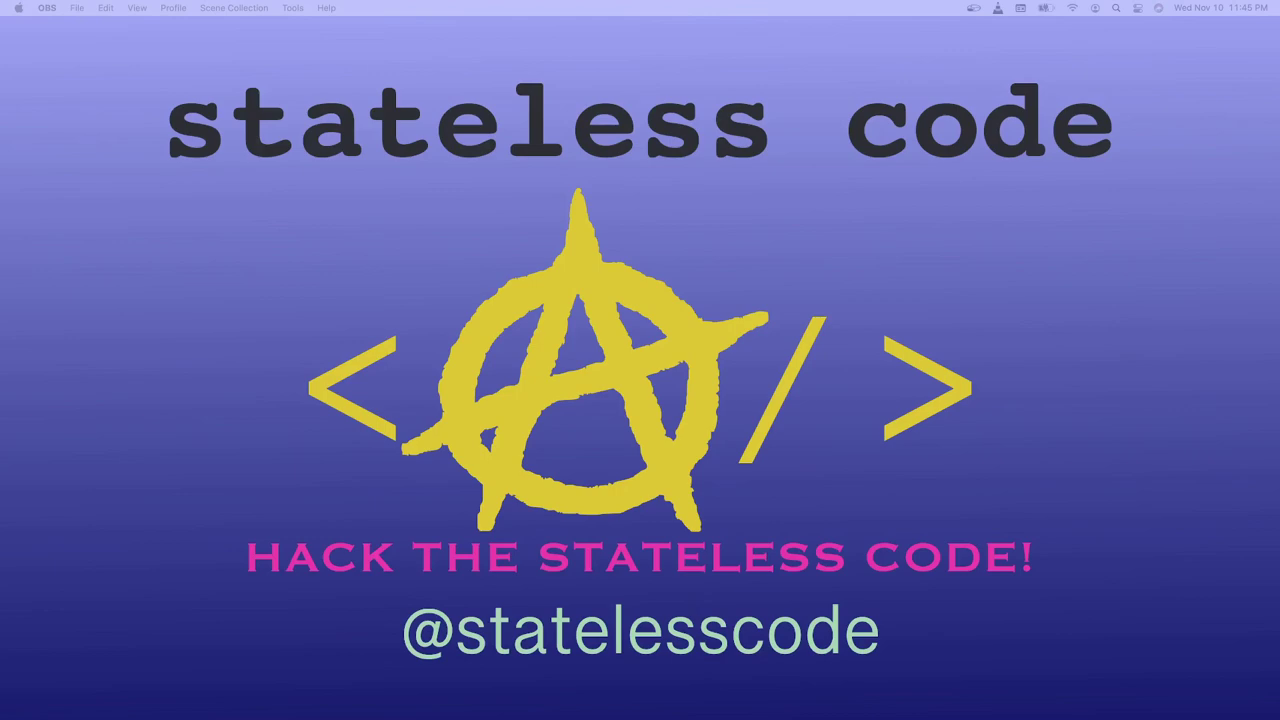
key(super+Tab)
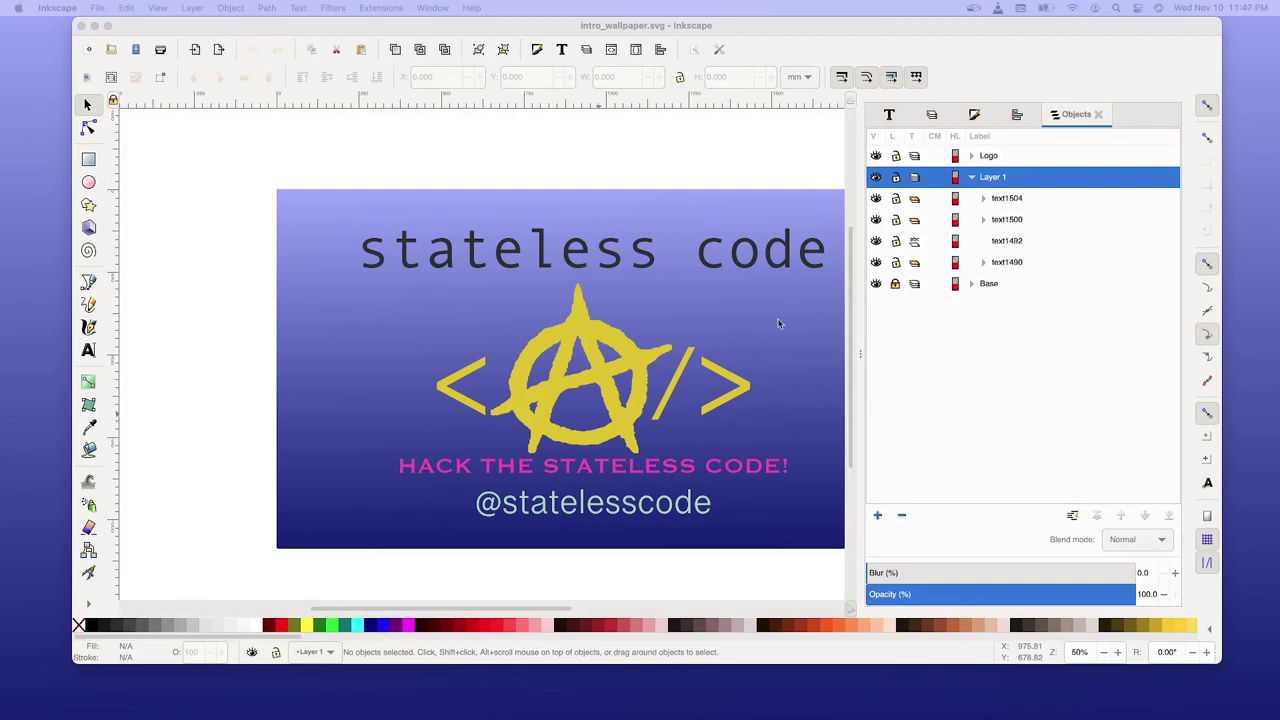
Lock Layer 1, unlock Base, and show the background rectangle's linear gradient 1513 fill settings.
click(931, 116)
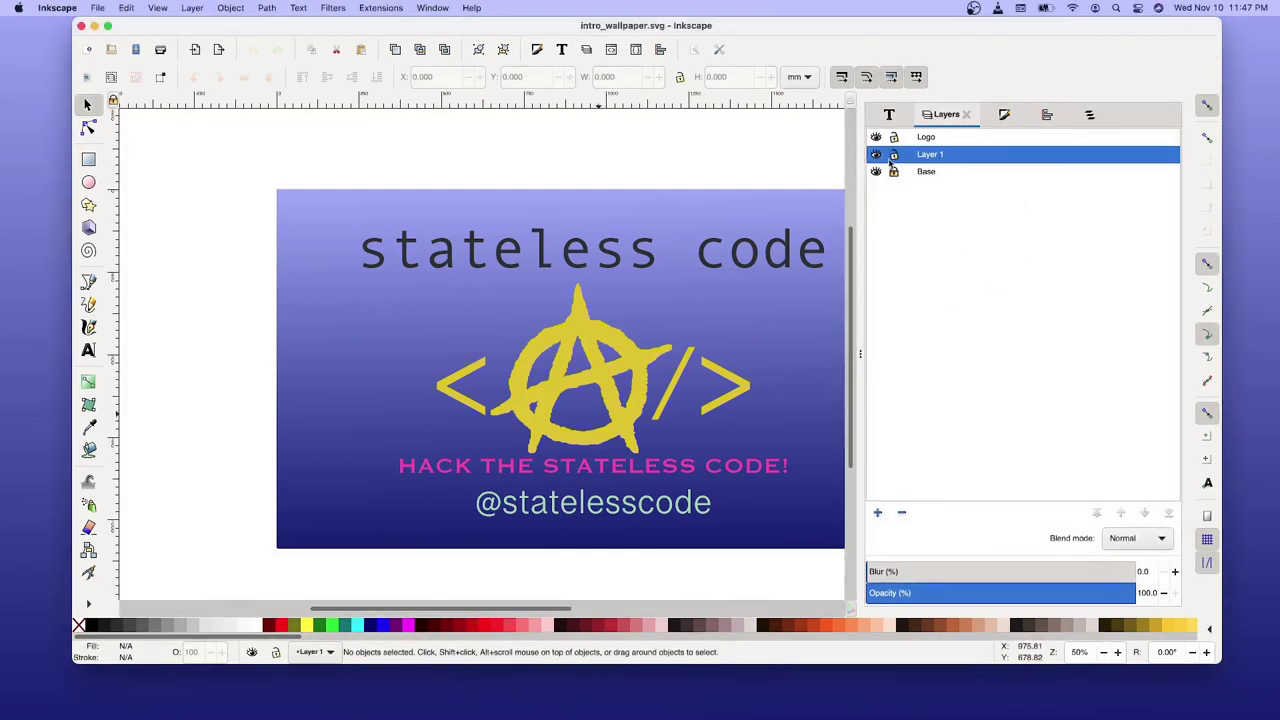
click(894, 155)
click(894, 171)
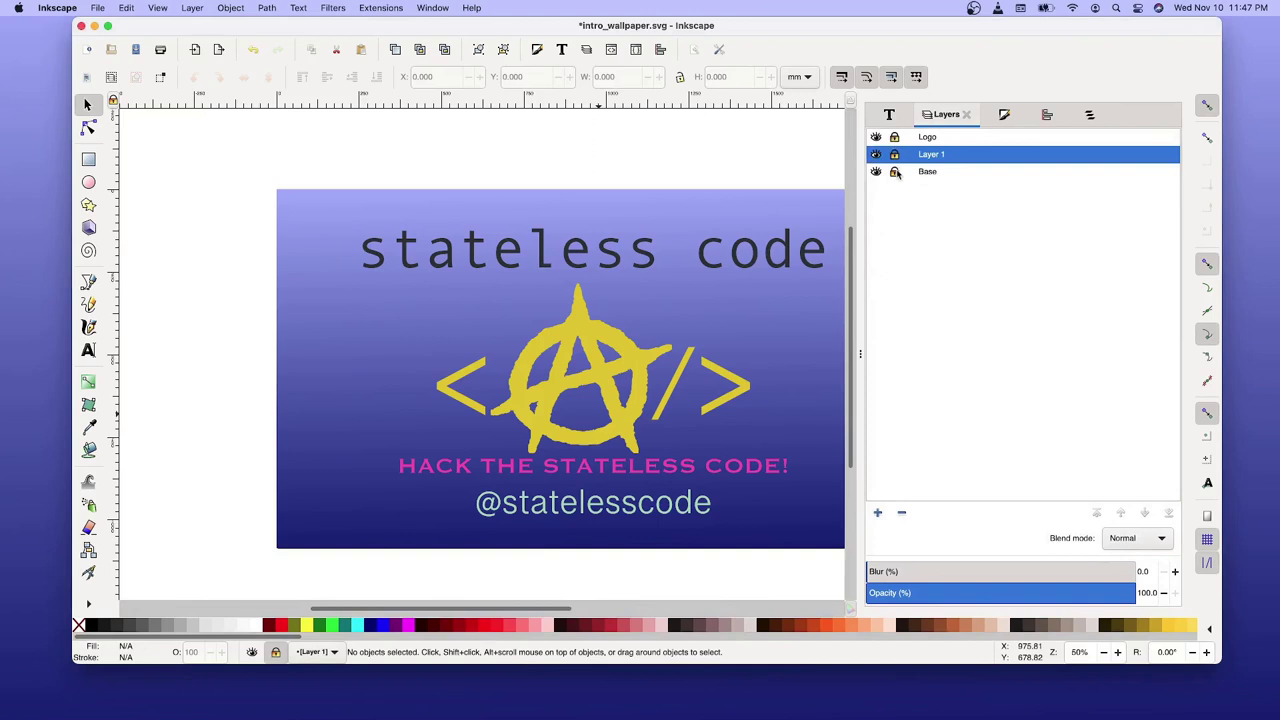
click(586, 222)
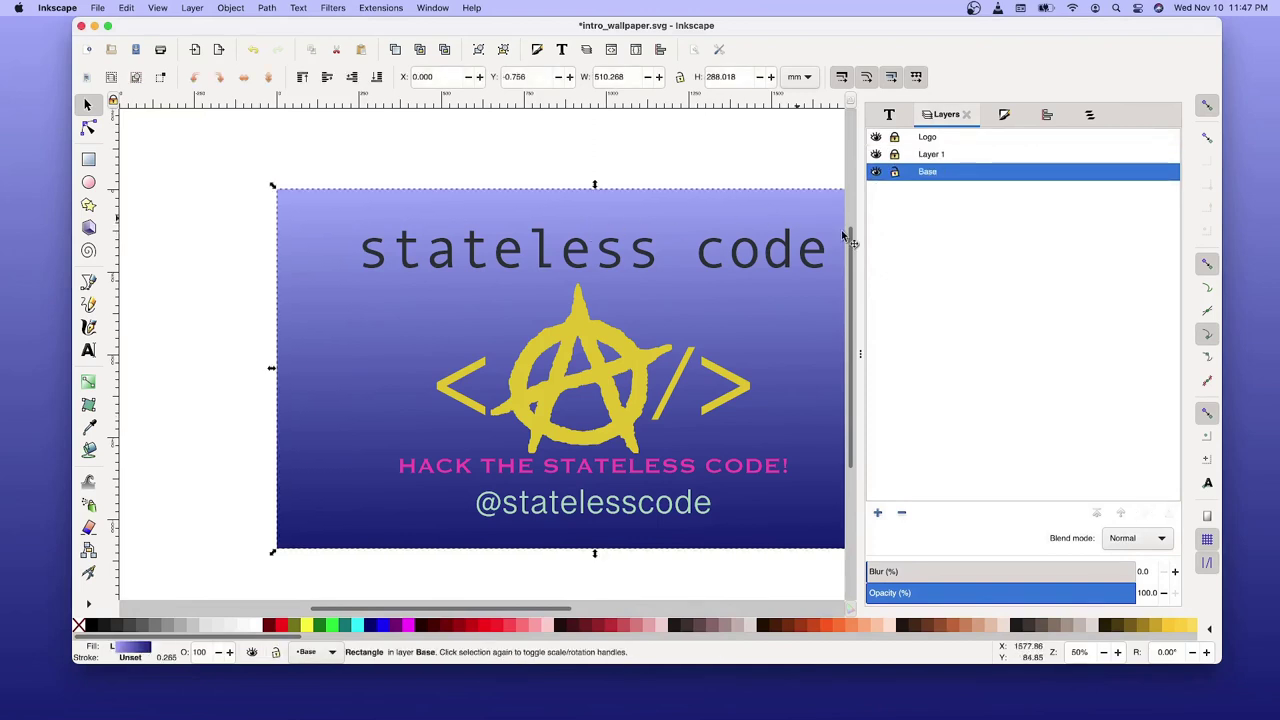
click(131, 655)
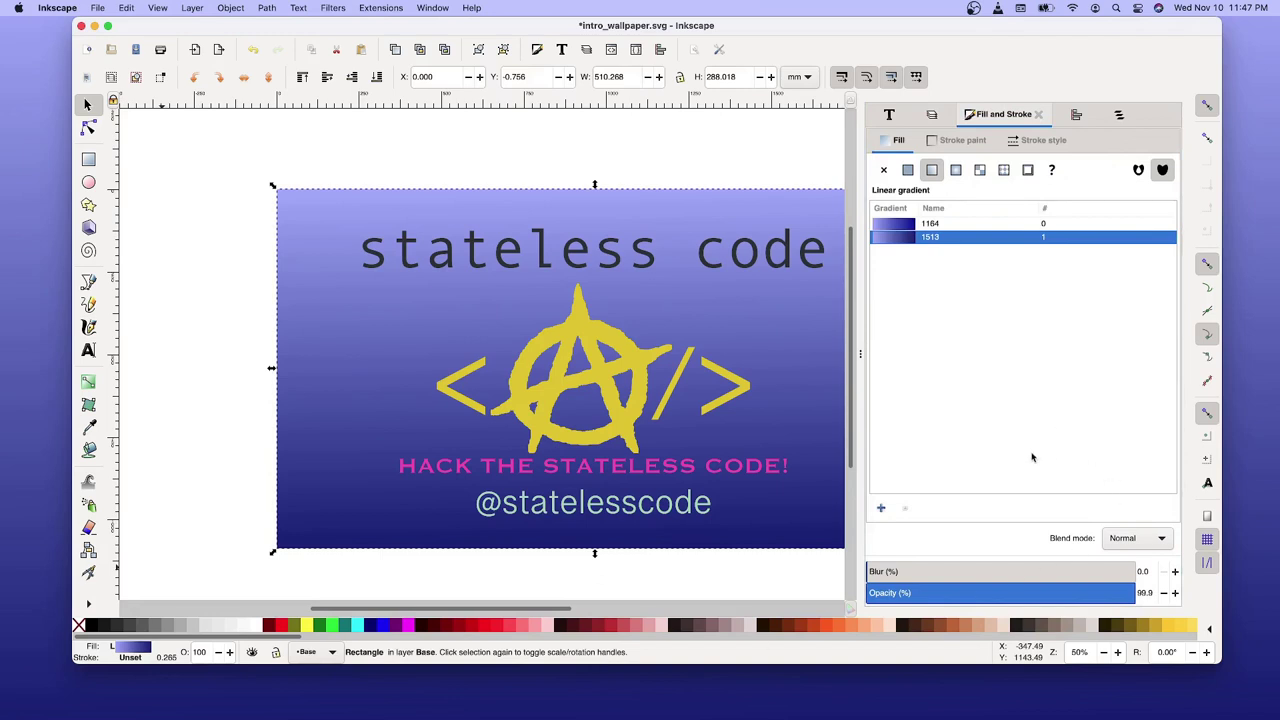
Change the gradient's top stop from light blue to pink with hue 323, then deselect.
click(907, 510)
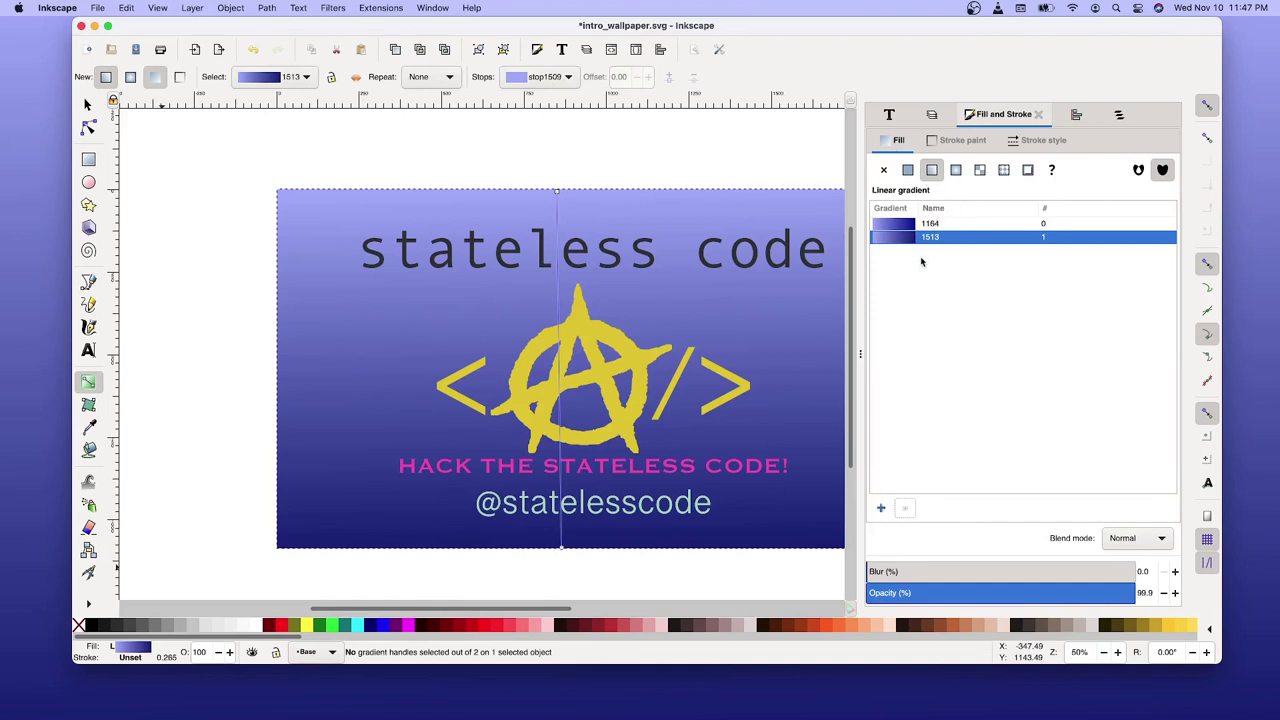
click(563, 199)
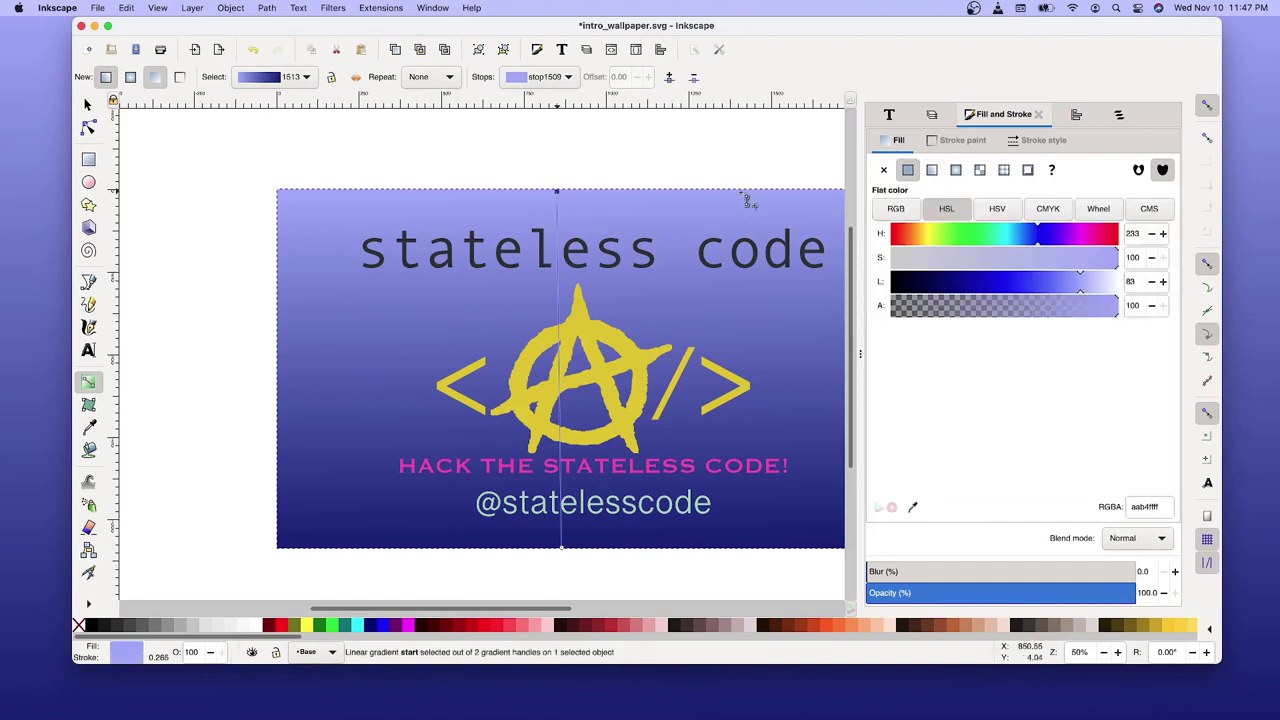
click(1145, 232)
text(323)
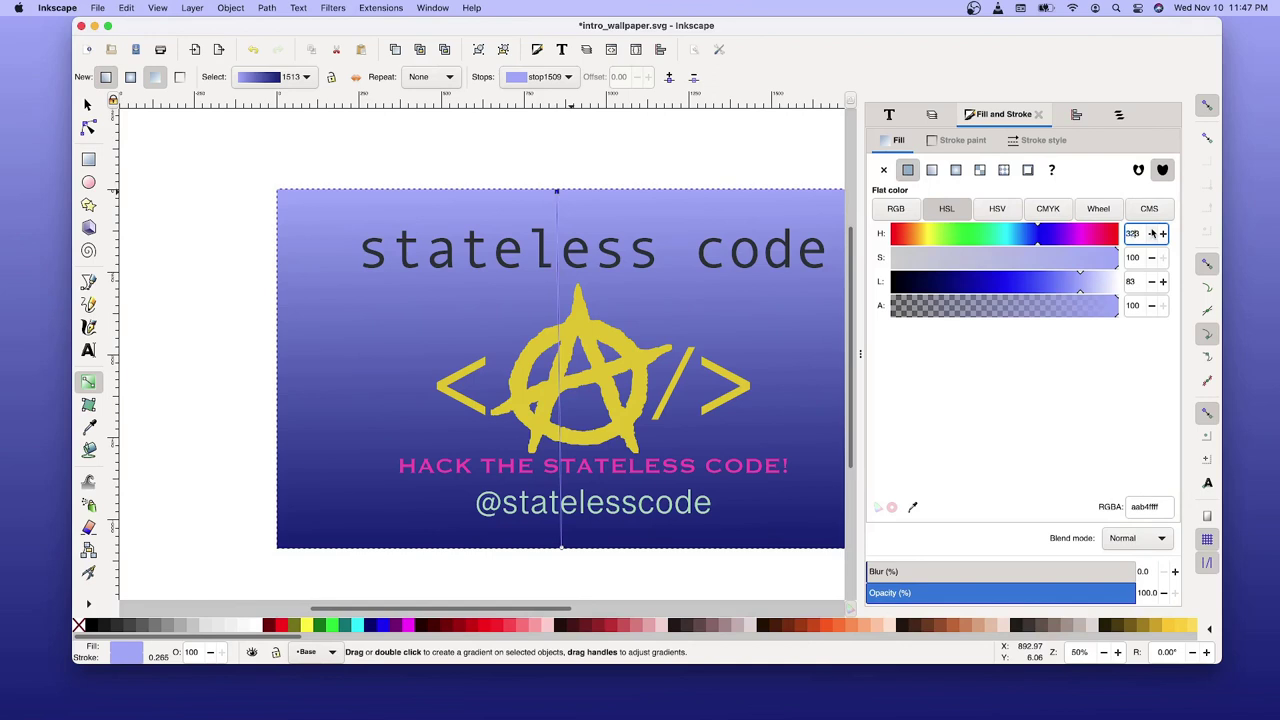
key(Return)
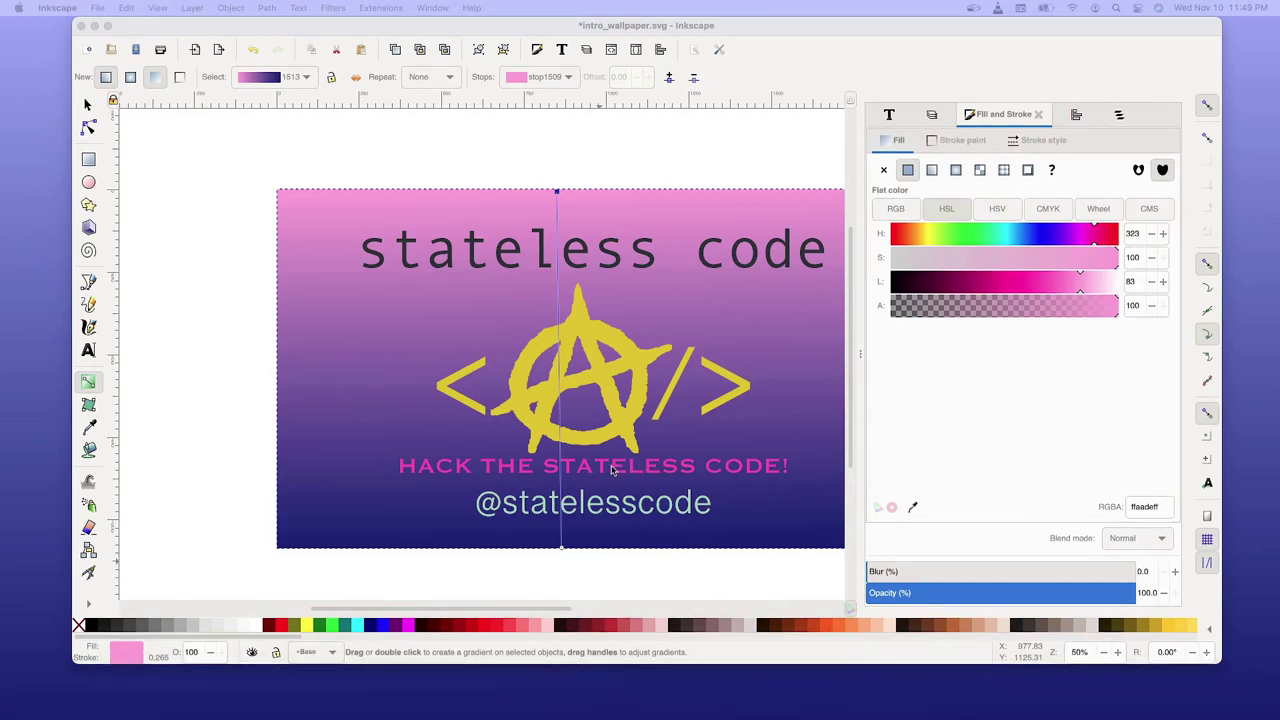
click(613, 470)
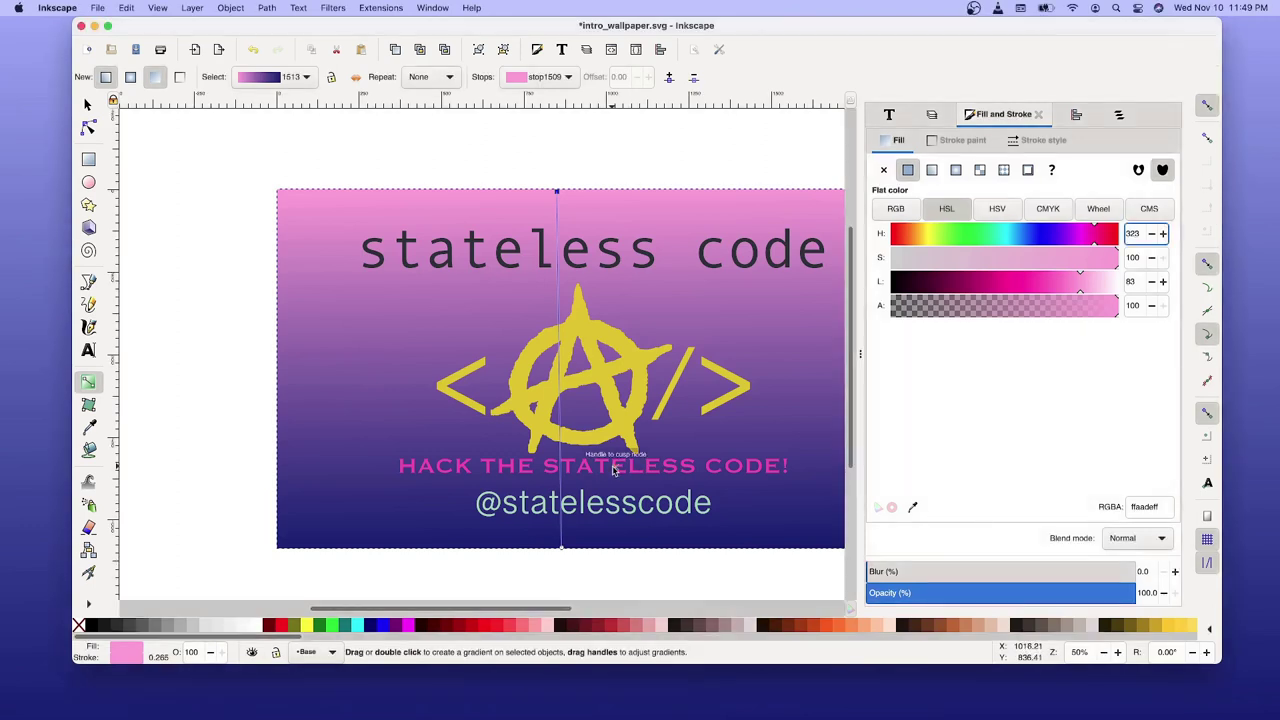
click(615, 472)
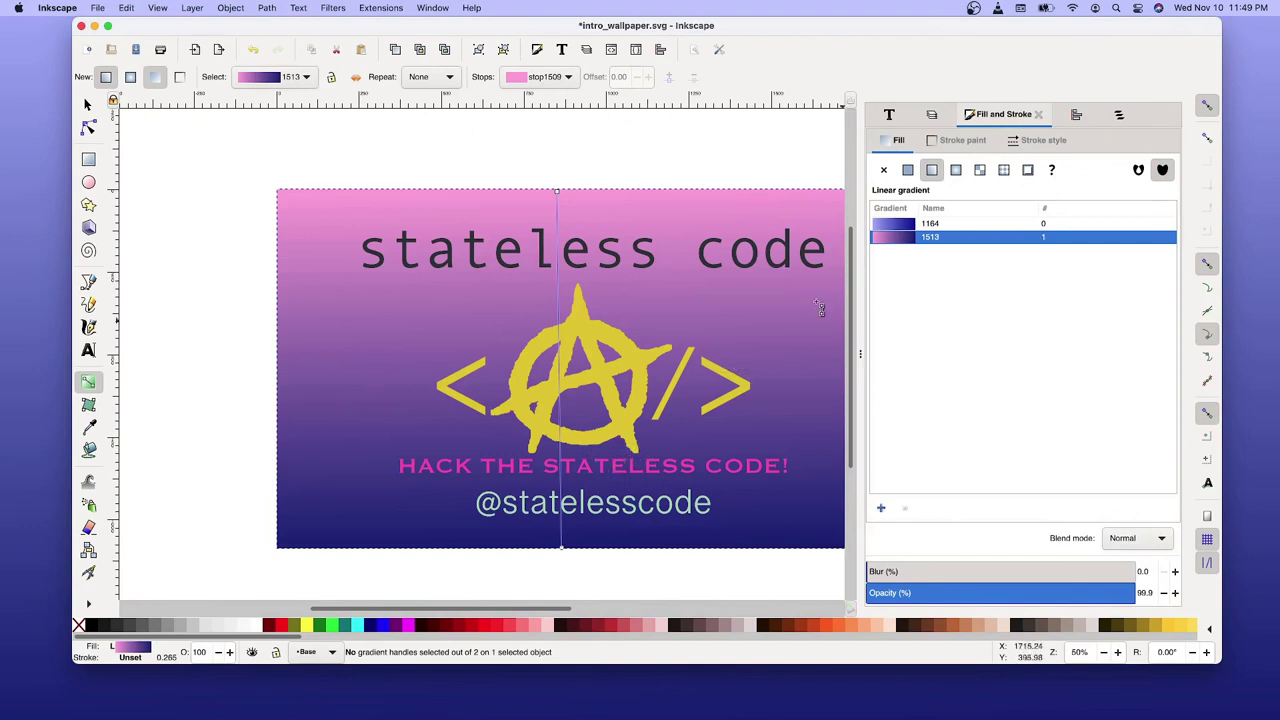
Lock the Base layer and make Layer 1 unlocked and current.
click(938, 116)
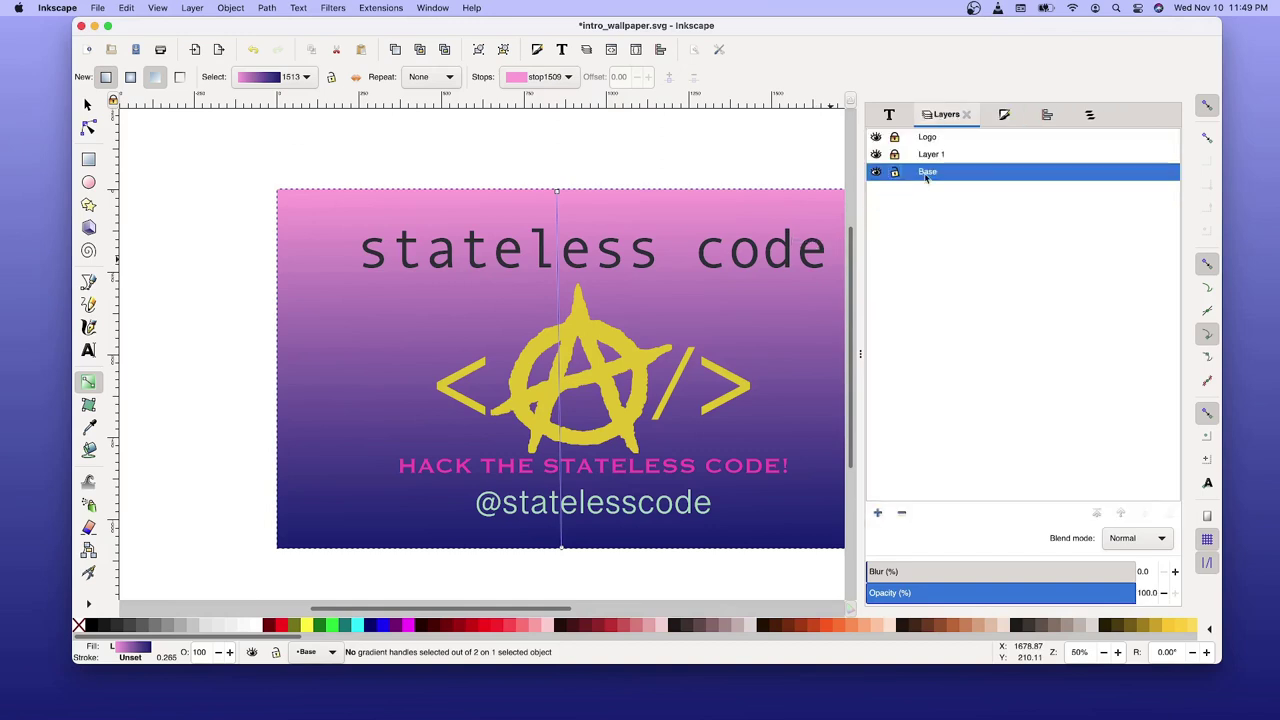
click(895, 173)
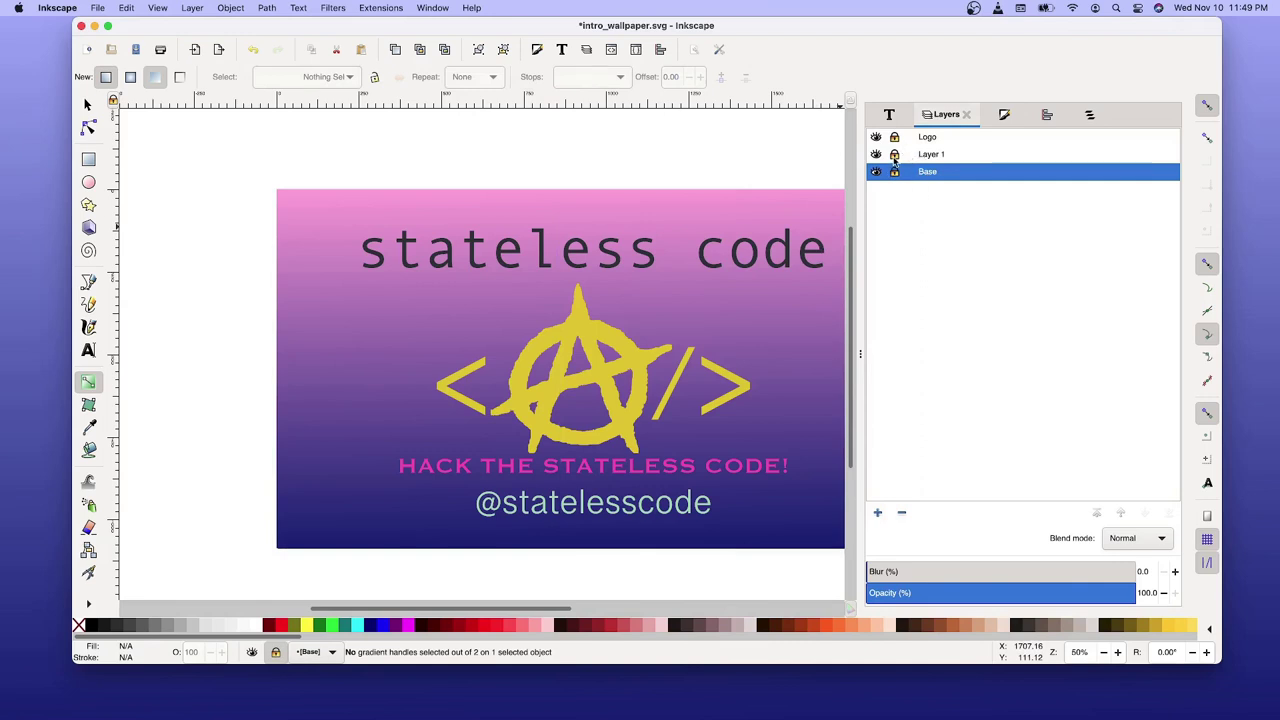
click(620, 466)
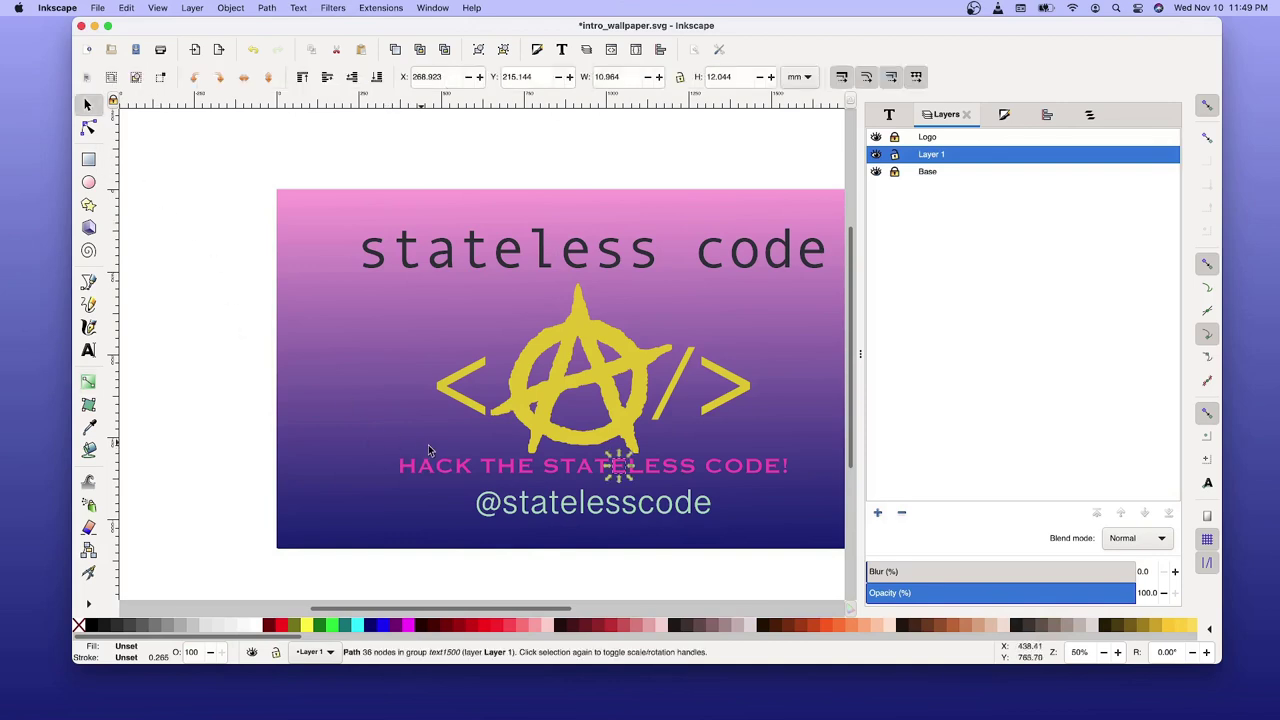
Delete the 'HACK THE STATELESS CODE!' tagline text.
drag(412, 467, 801, 474)
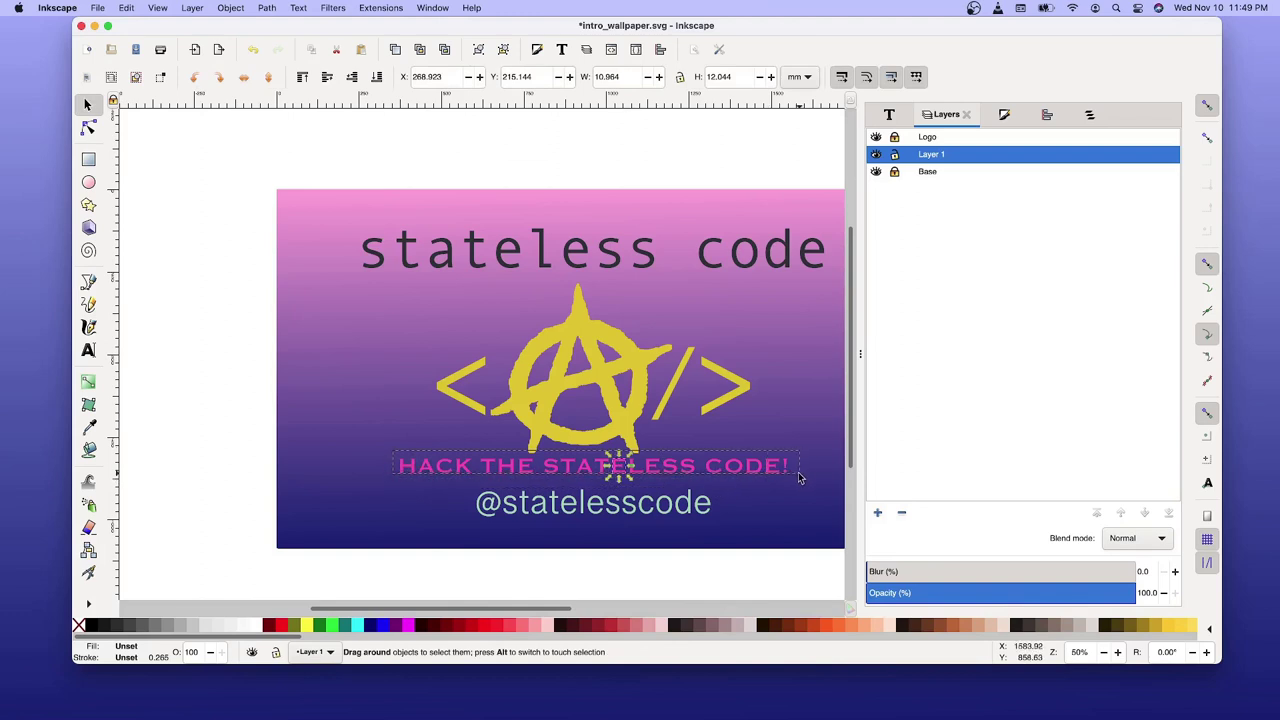
drag(801, 474, 795, 478)
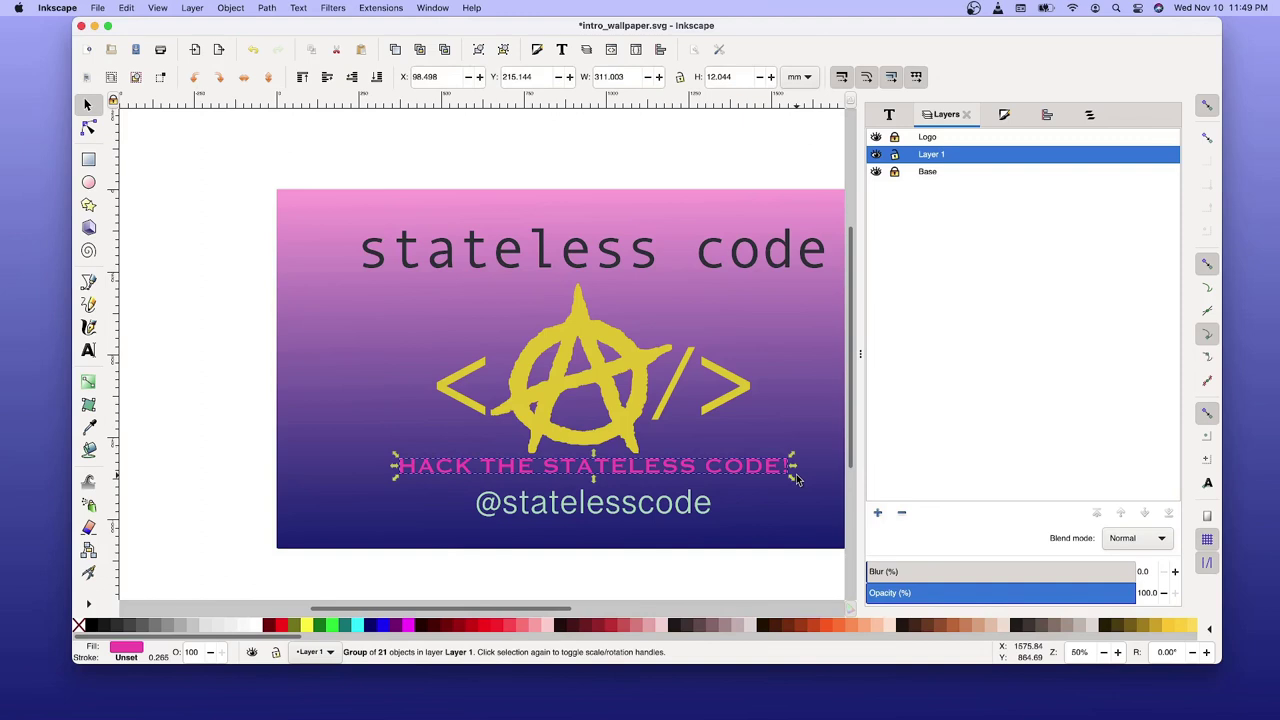
right_click(713, 469)
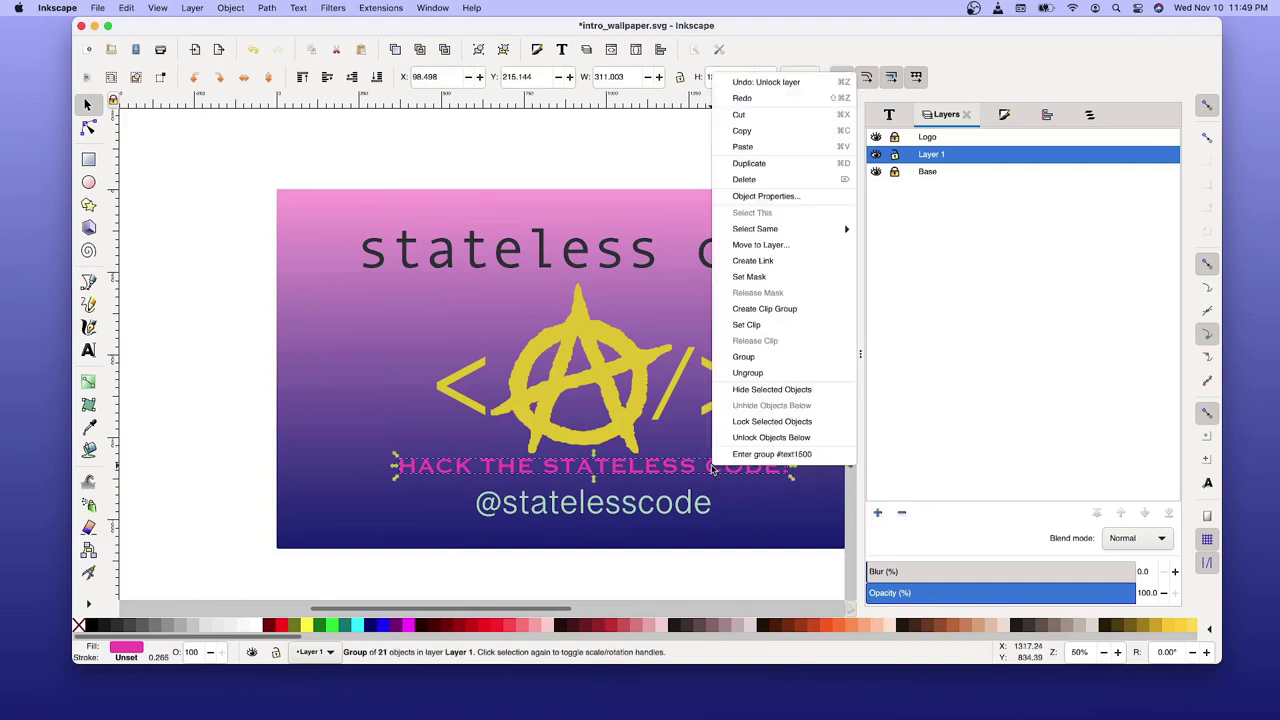
click(742, 180)
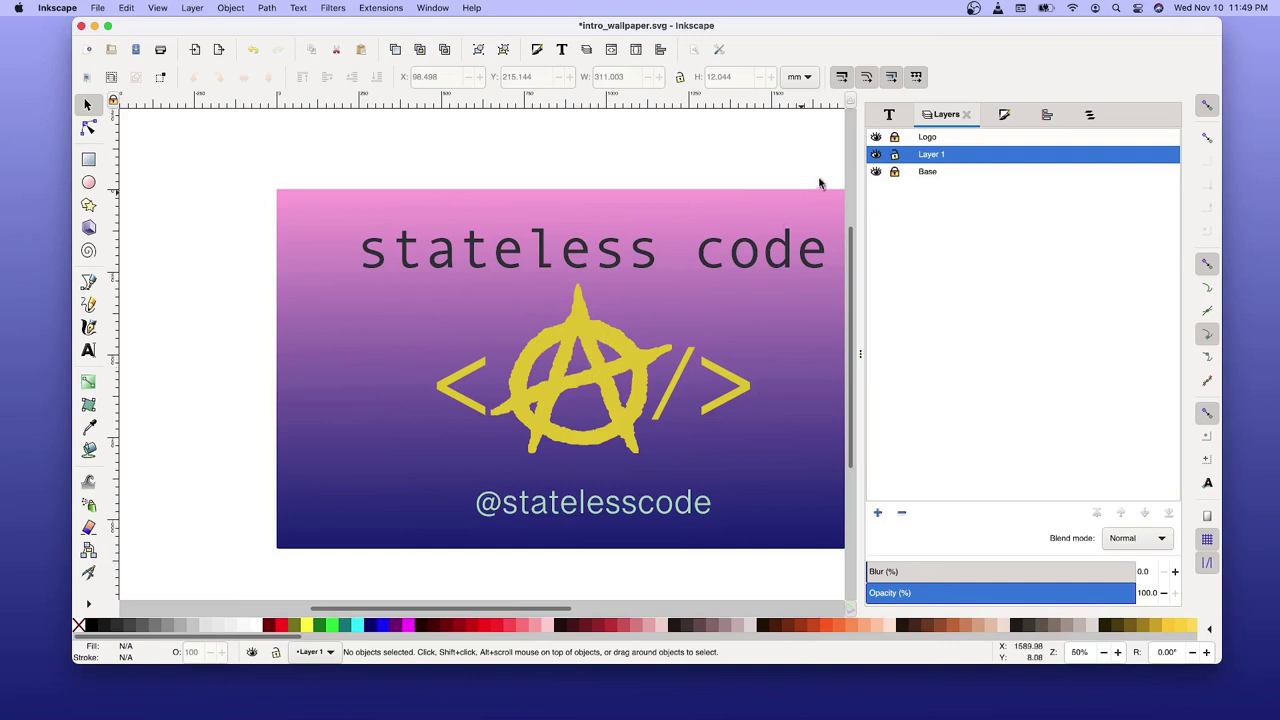
Lock Layer 1 and delete the yellow </> logo group.
click(894, 156)
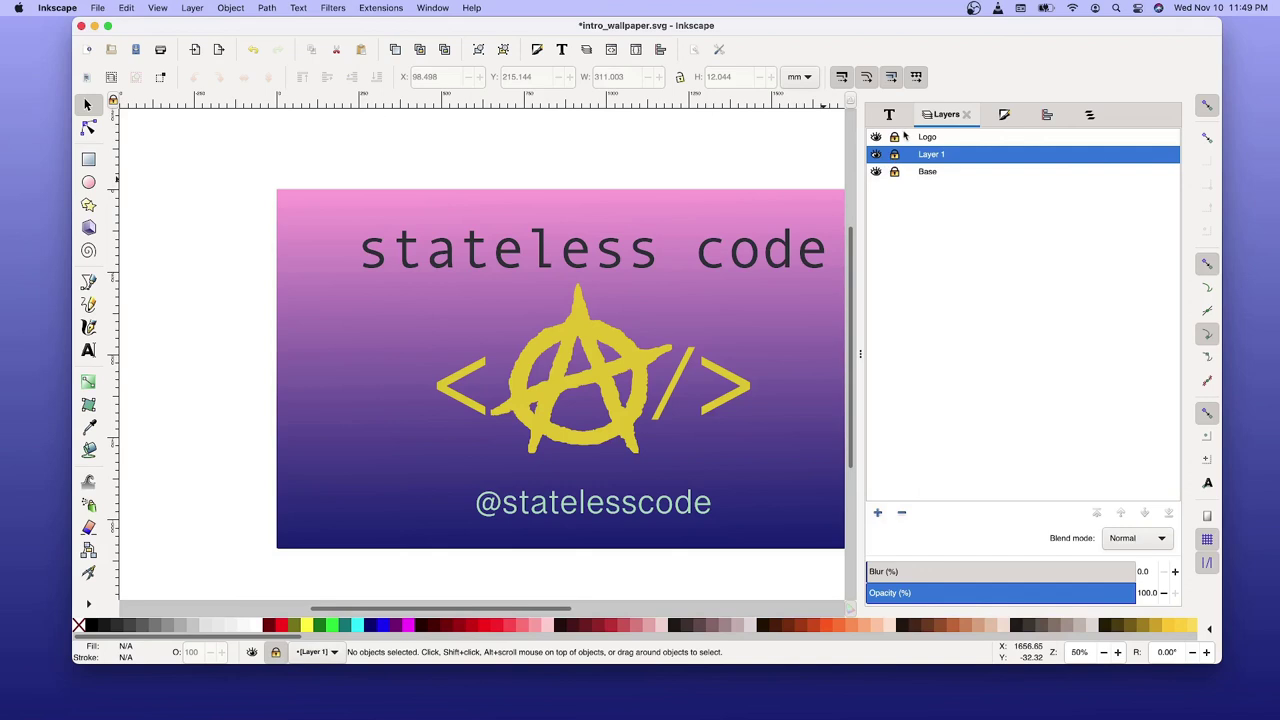
click(590, 376)
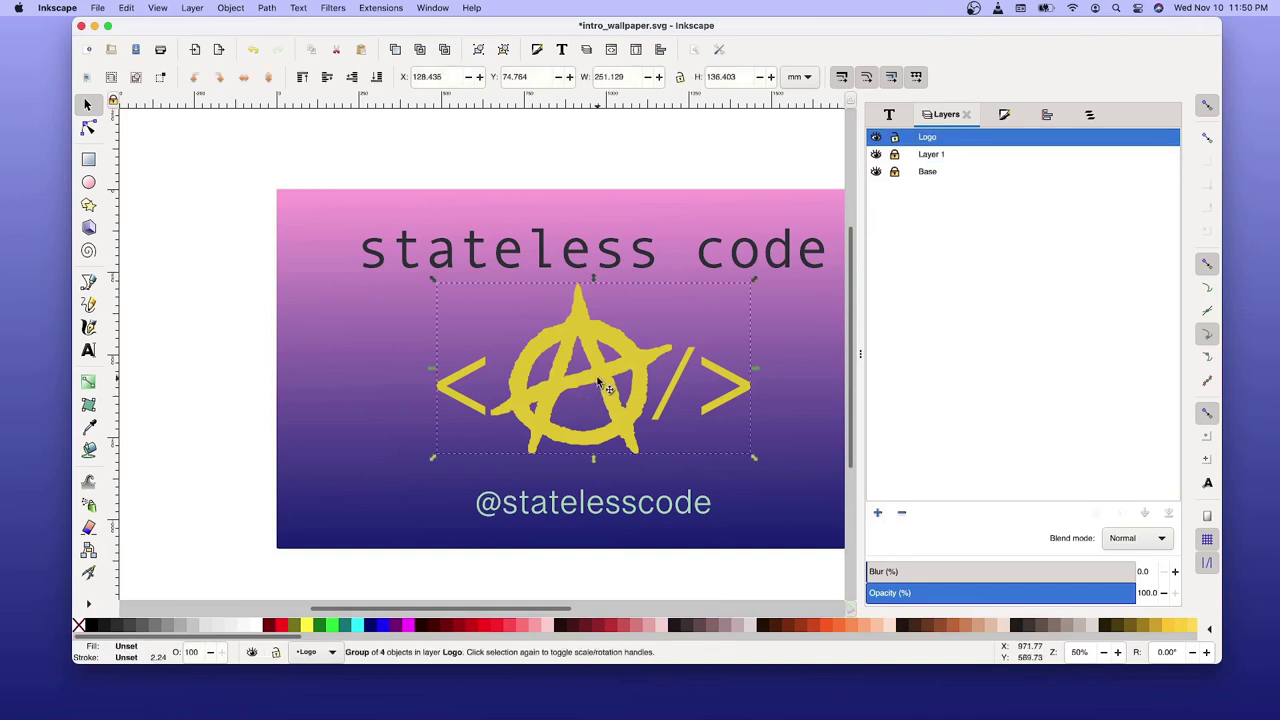
right_click(558, 400)
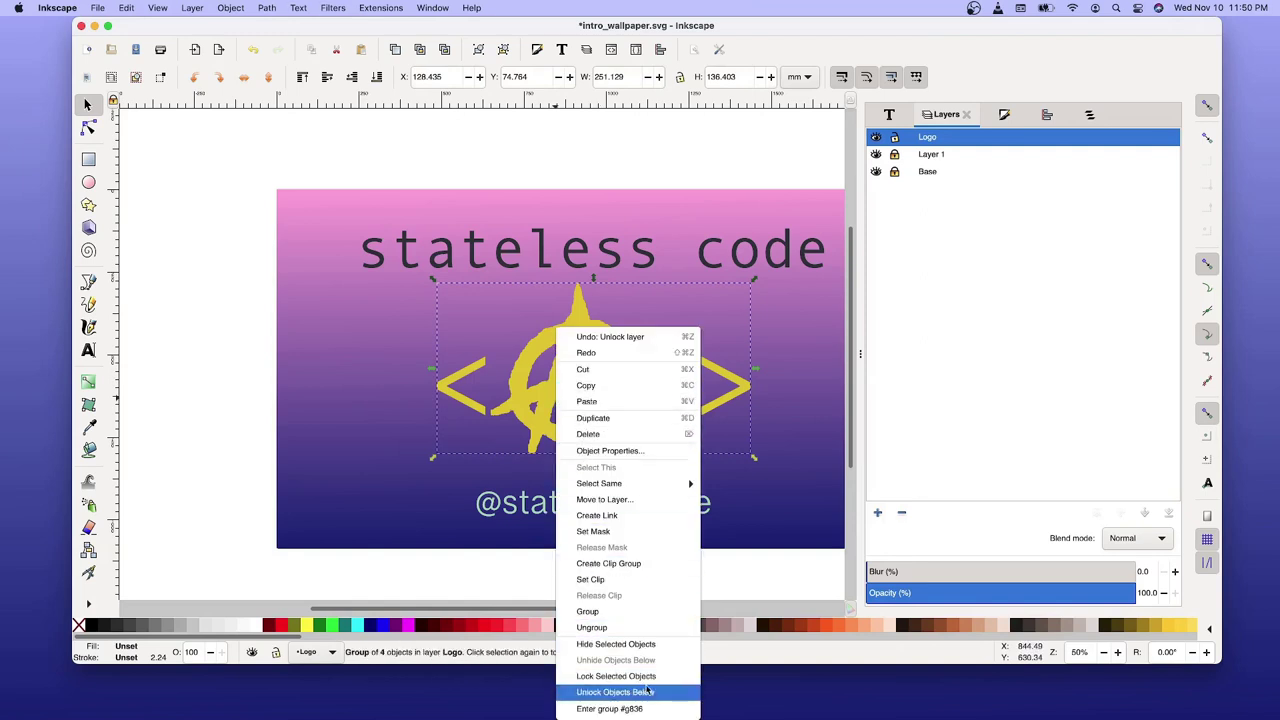
click(612, 435)
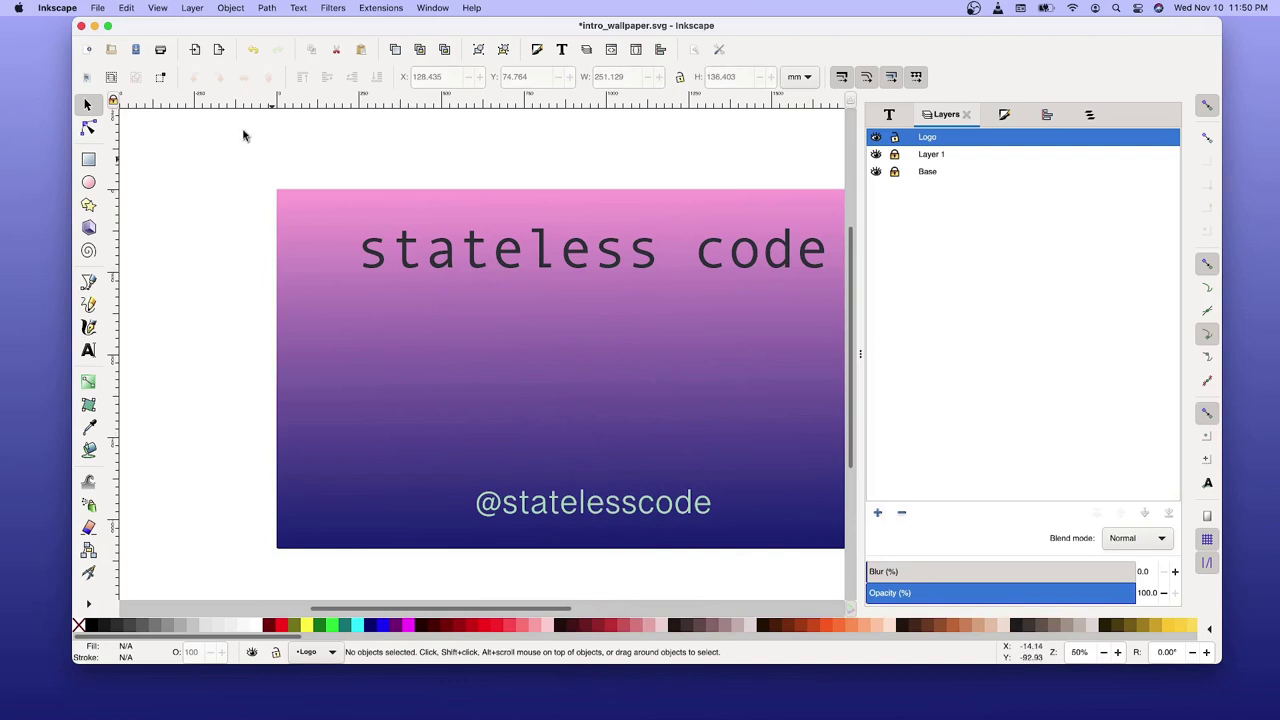
Save the drawing as wordpress_wallpaper.svg in the Wallpaper folder.
click(95, 8)
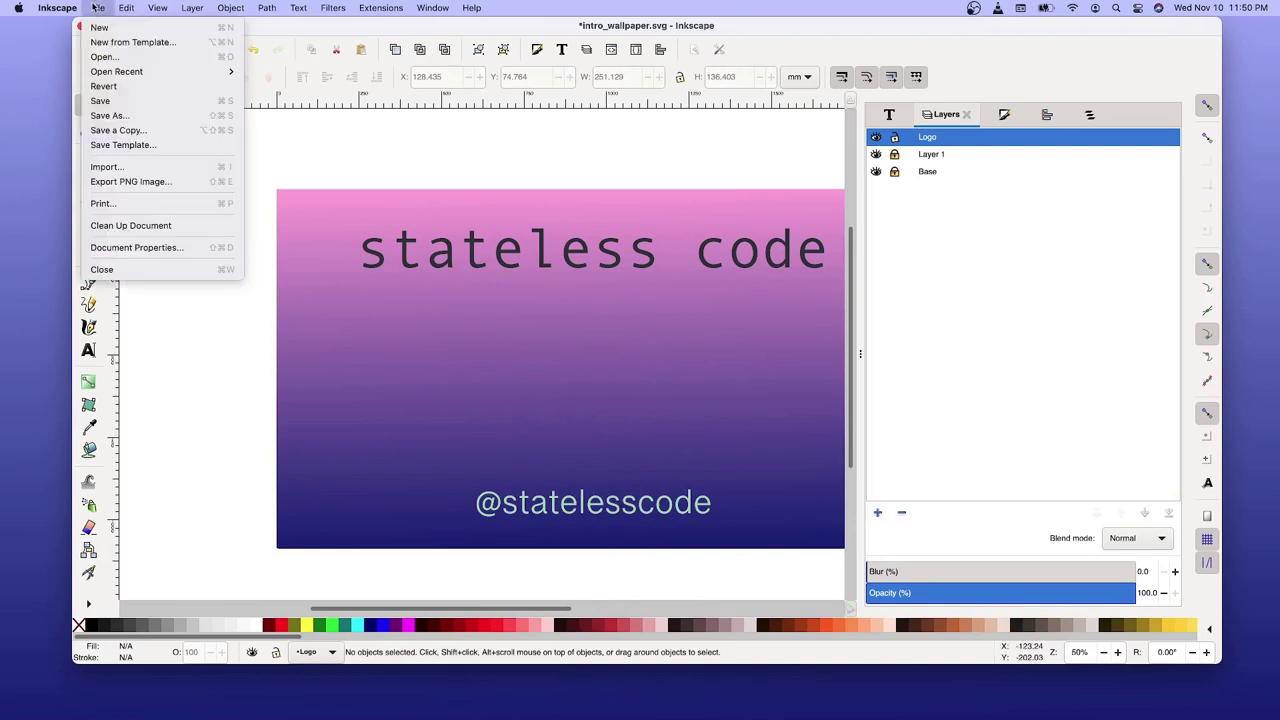
click(155, 122)
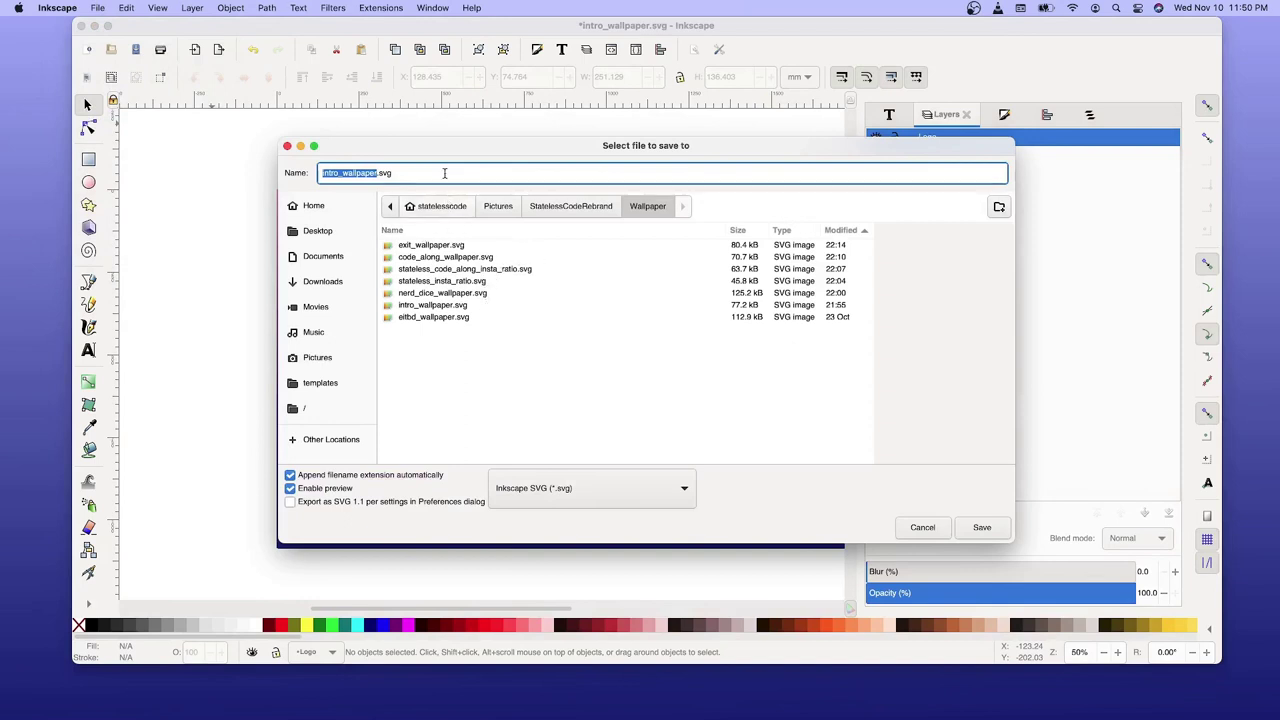
click(342, 173)
key(BackSpace)
text(w)
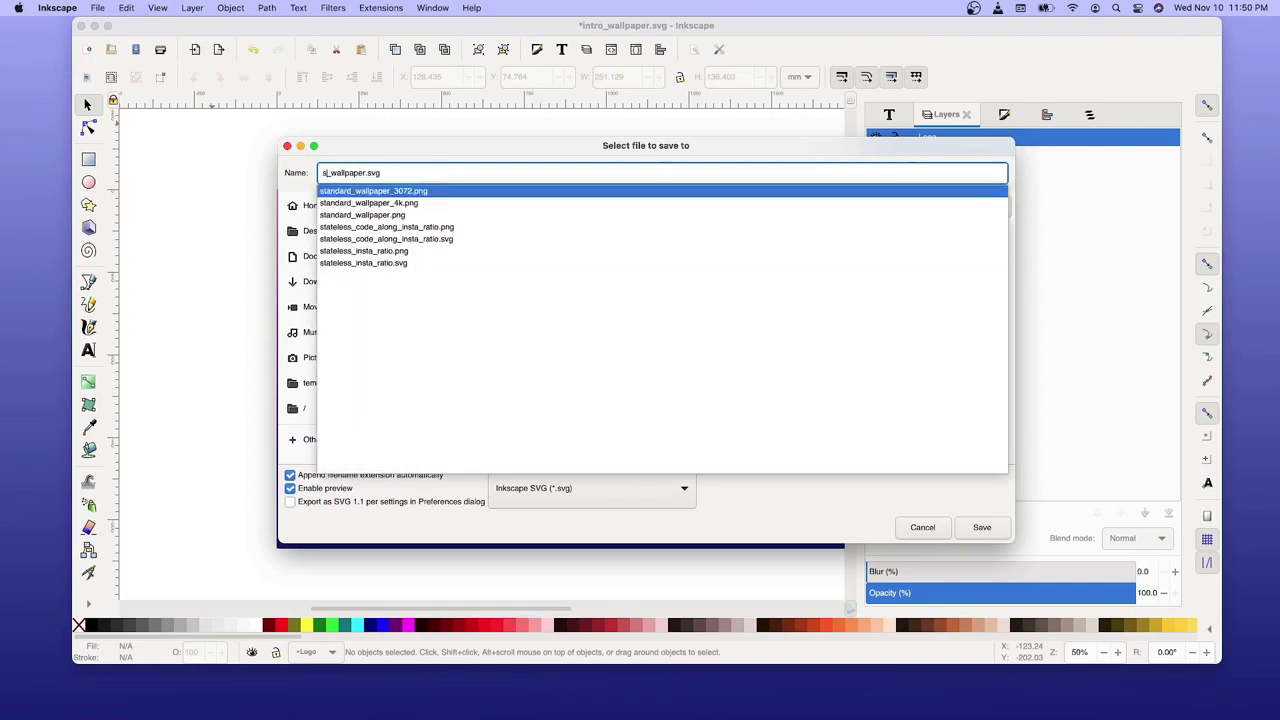
text(ordpres)
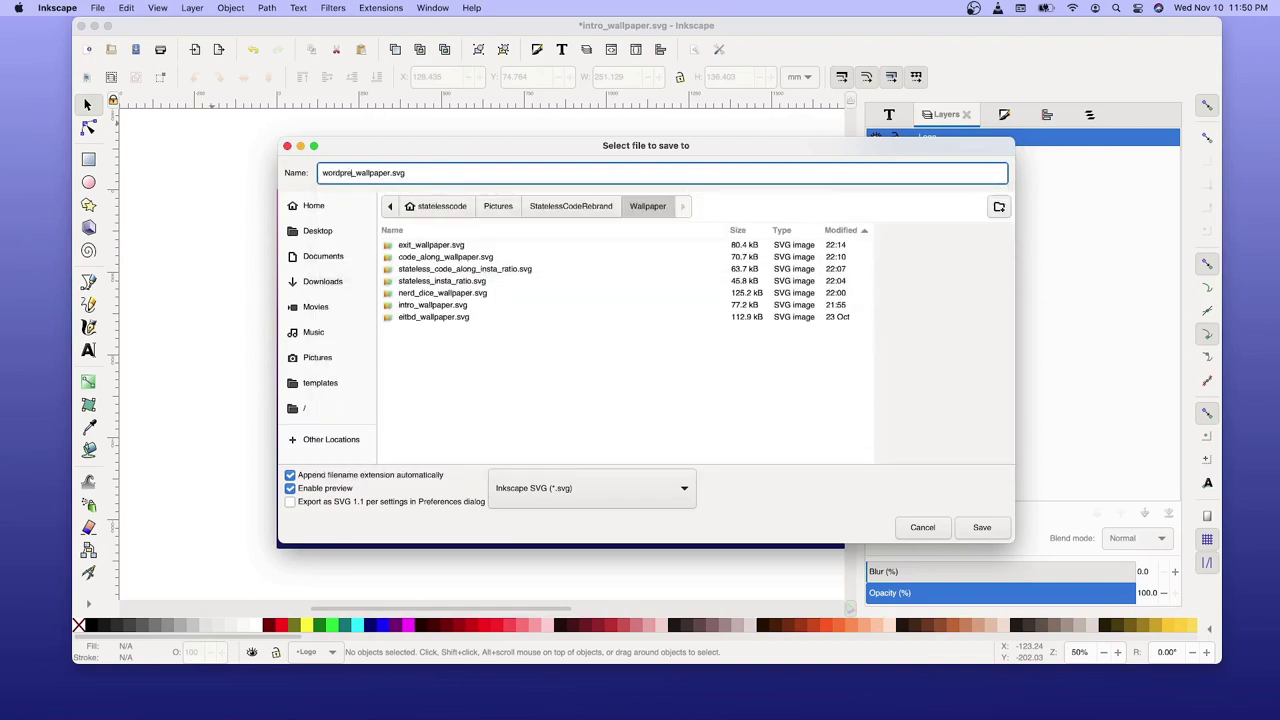
text(s)
click(984, 537)
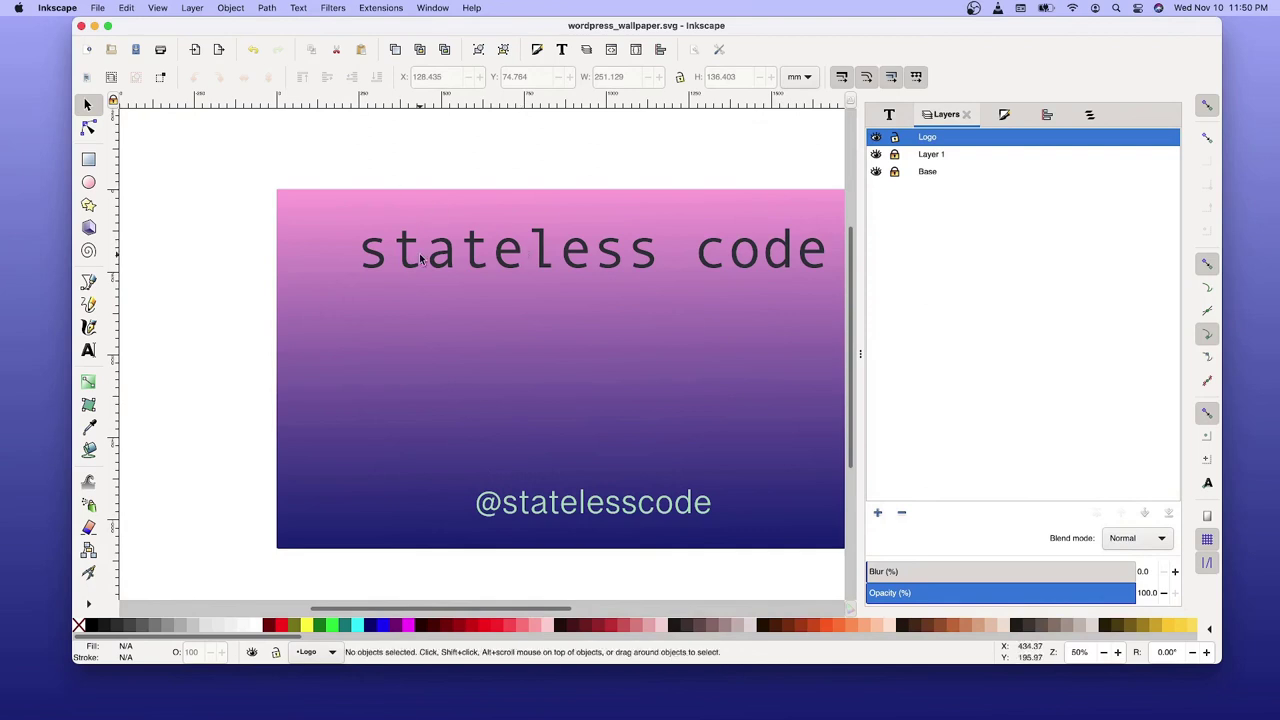
Import statelesscode_wordpress_transparent.svg from Pictures > WordPress onto the Logo layer.
key(ctrl+i)
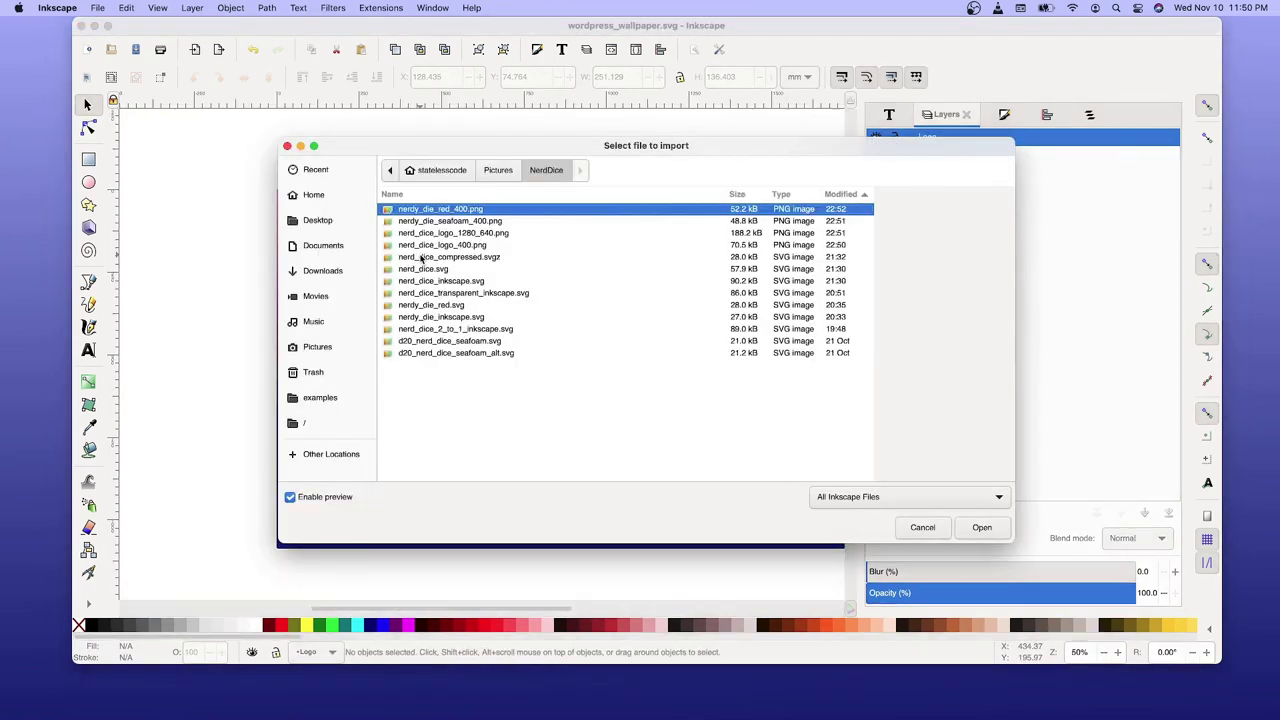
click(498, 170)
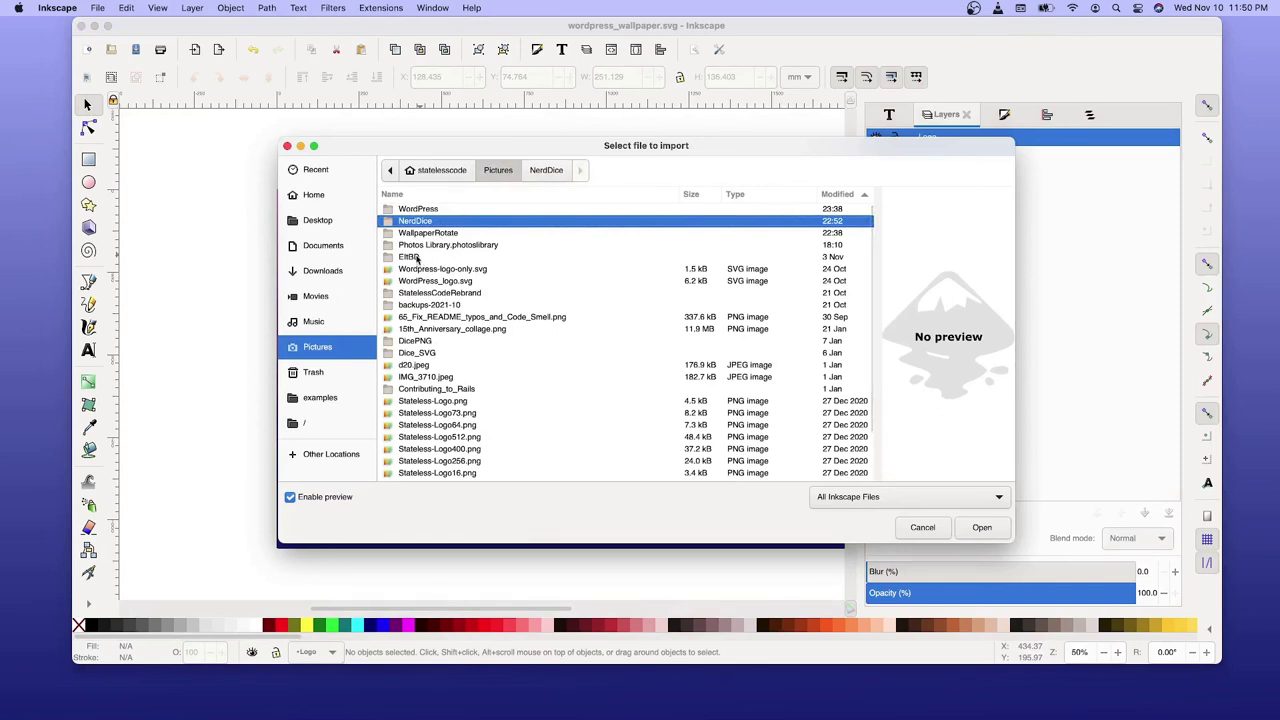
double_click(404, 211)
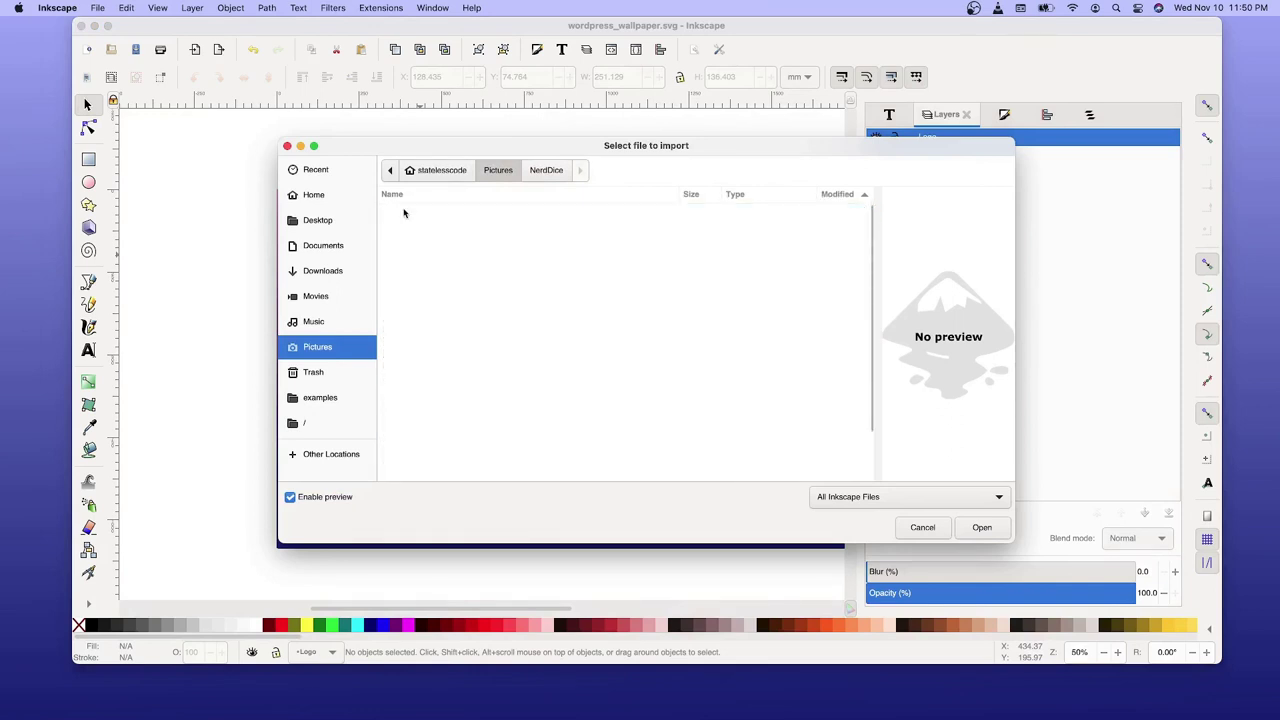
key(Down)
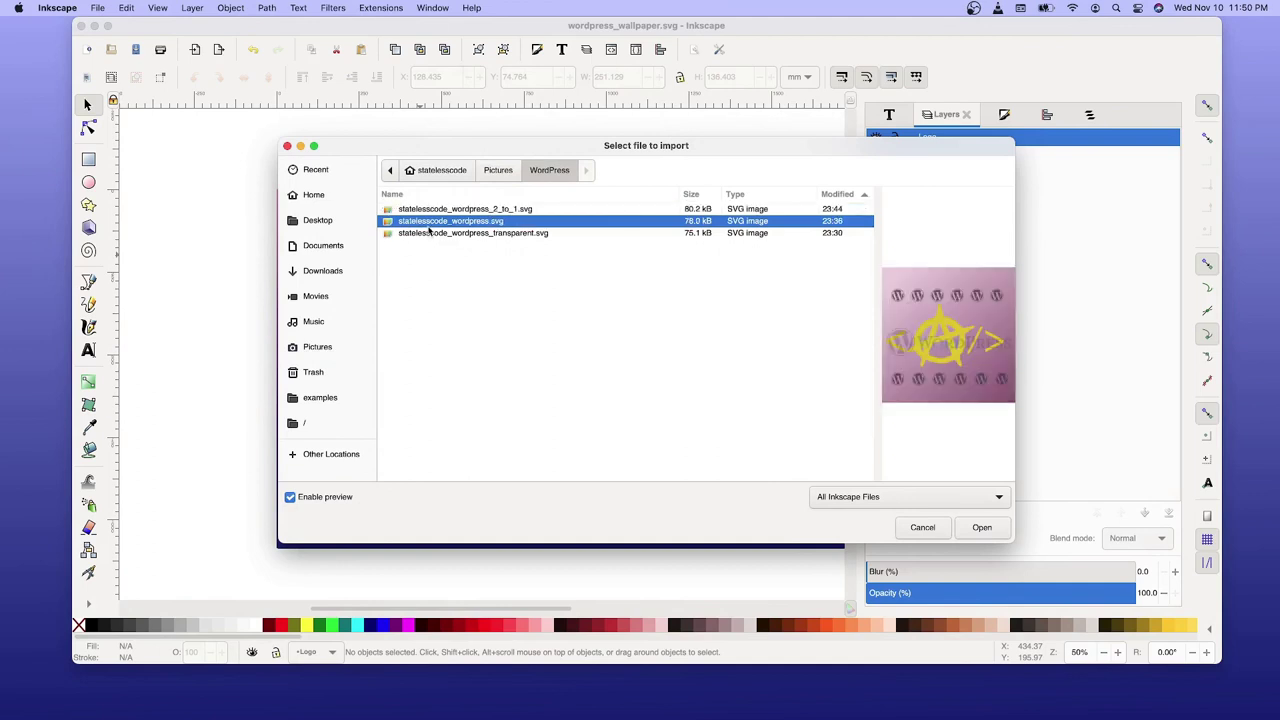
key(Down)
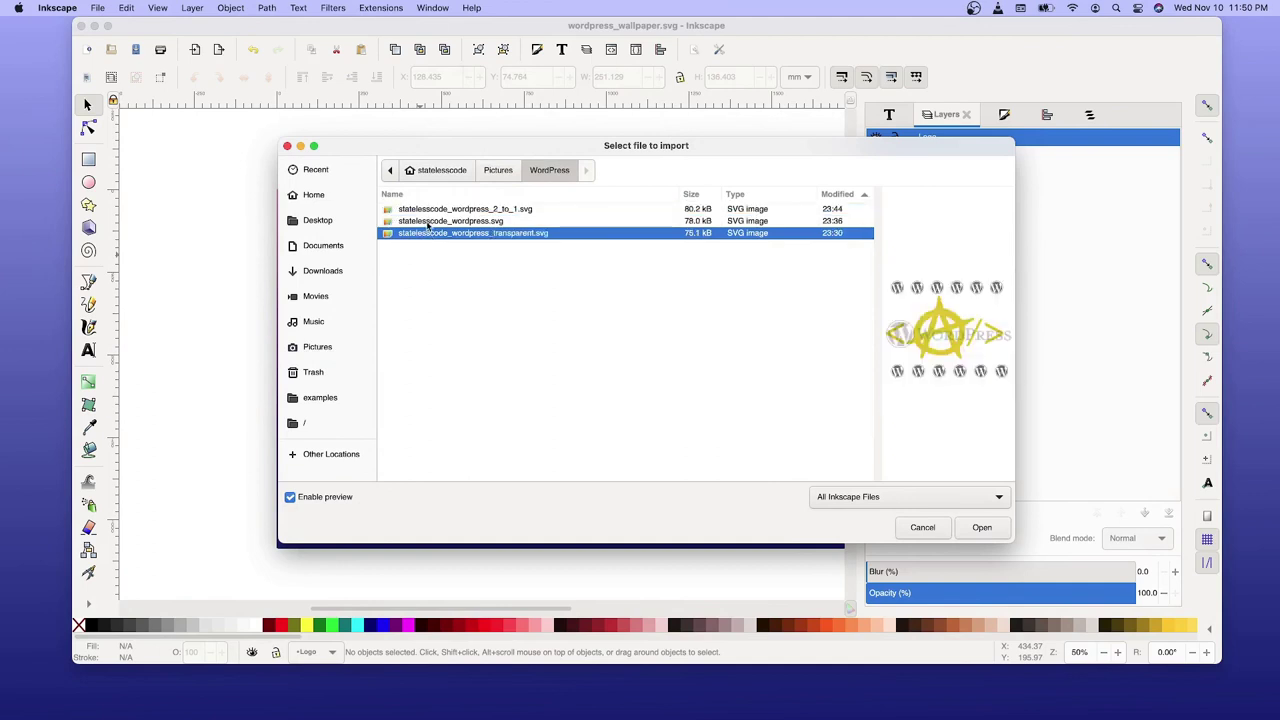
key(Up)
key(Up)
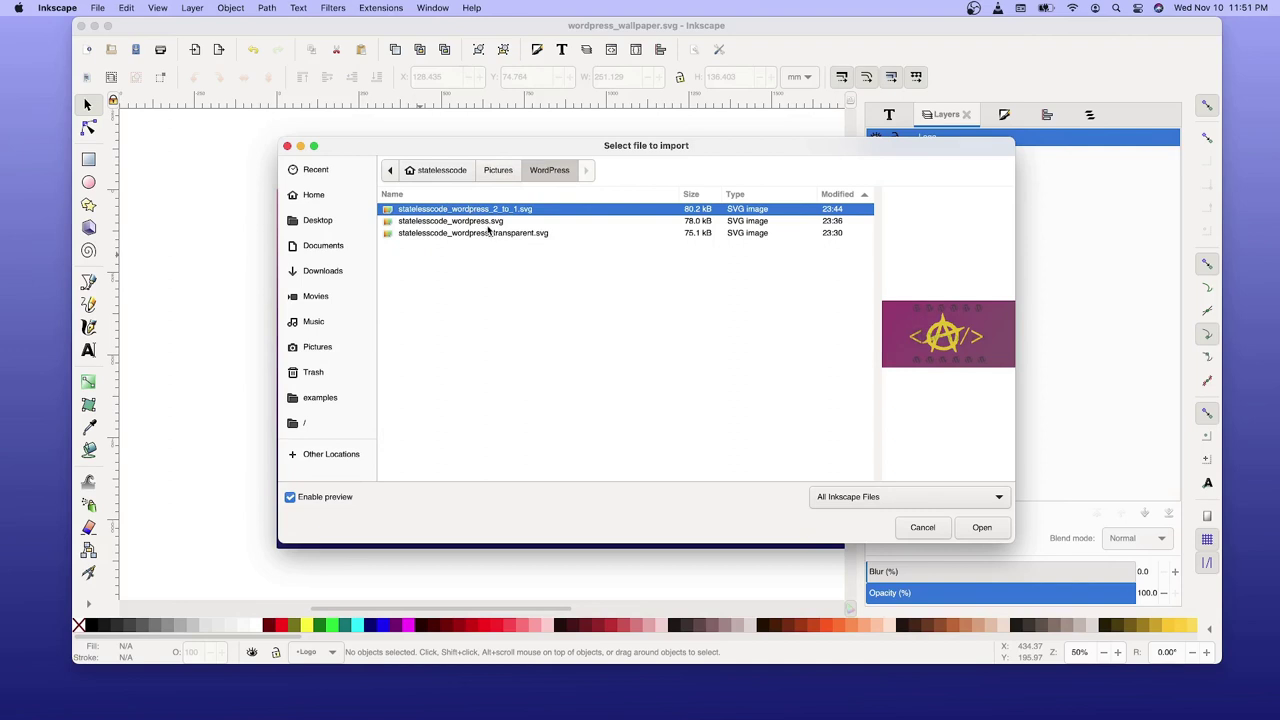
key(Down)
key(Down)
click(484, 222)
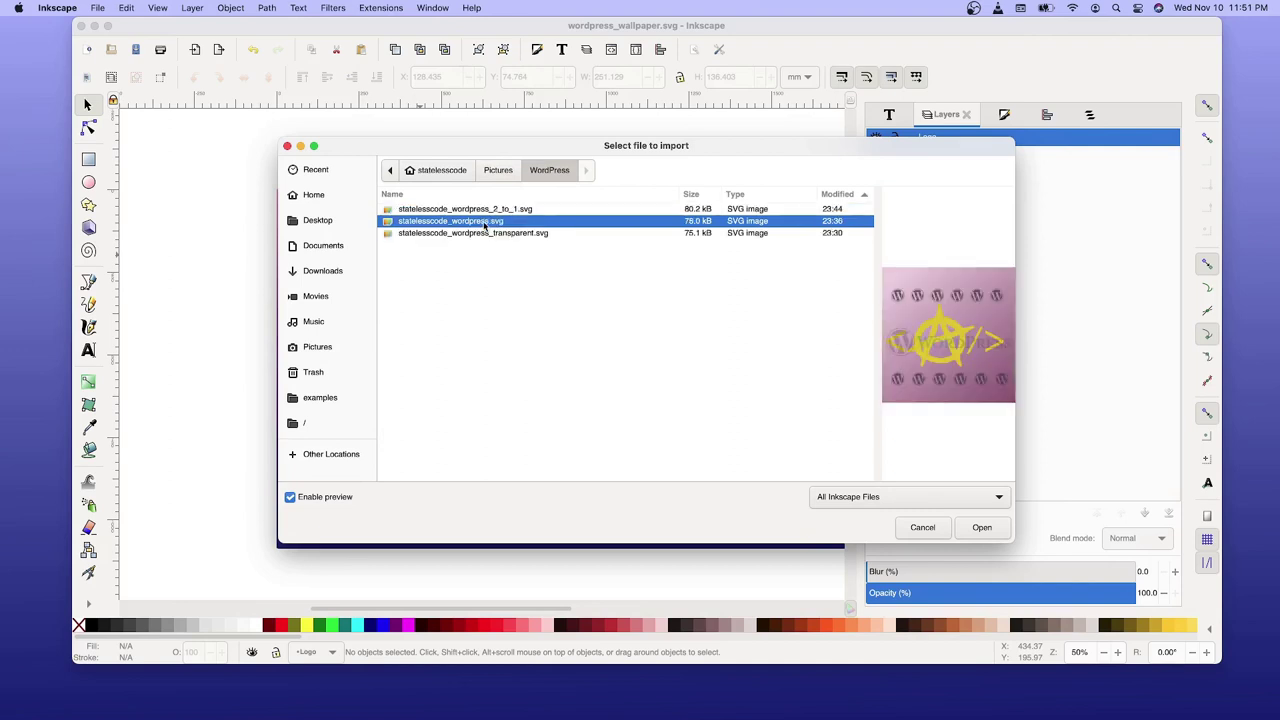
click(484, 233)
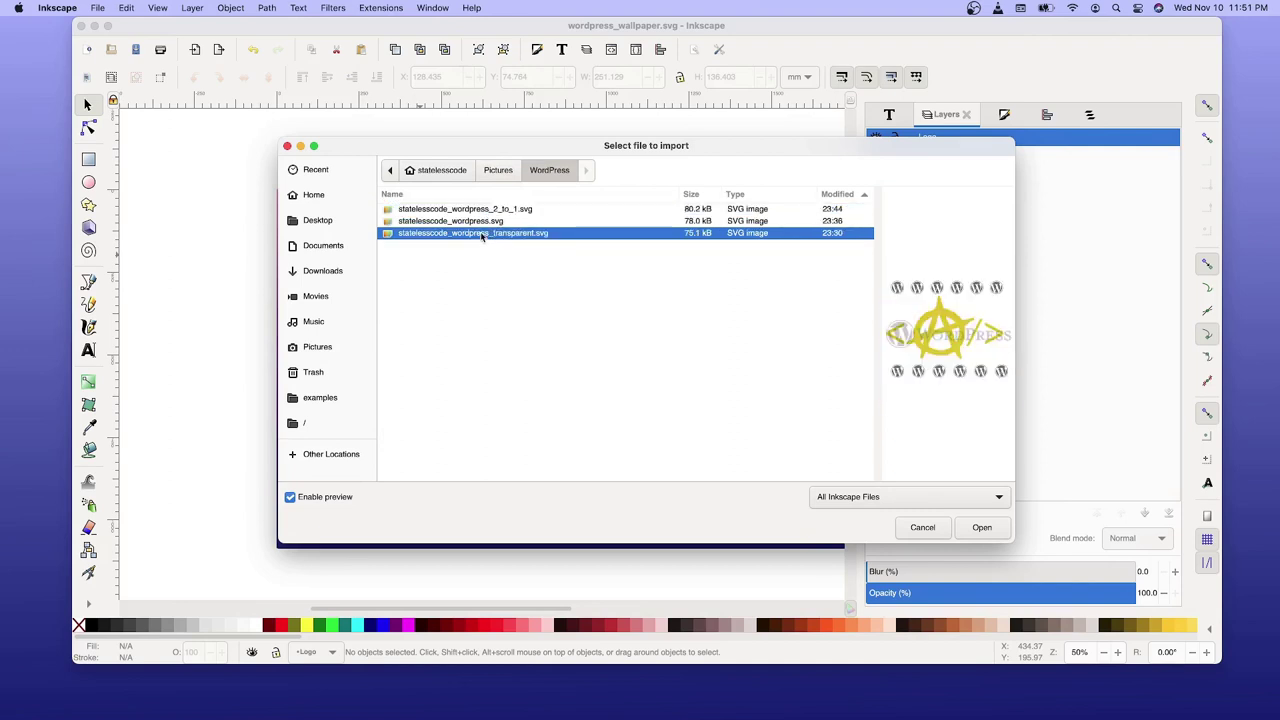
click(979, 530)
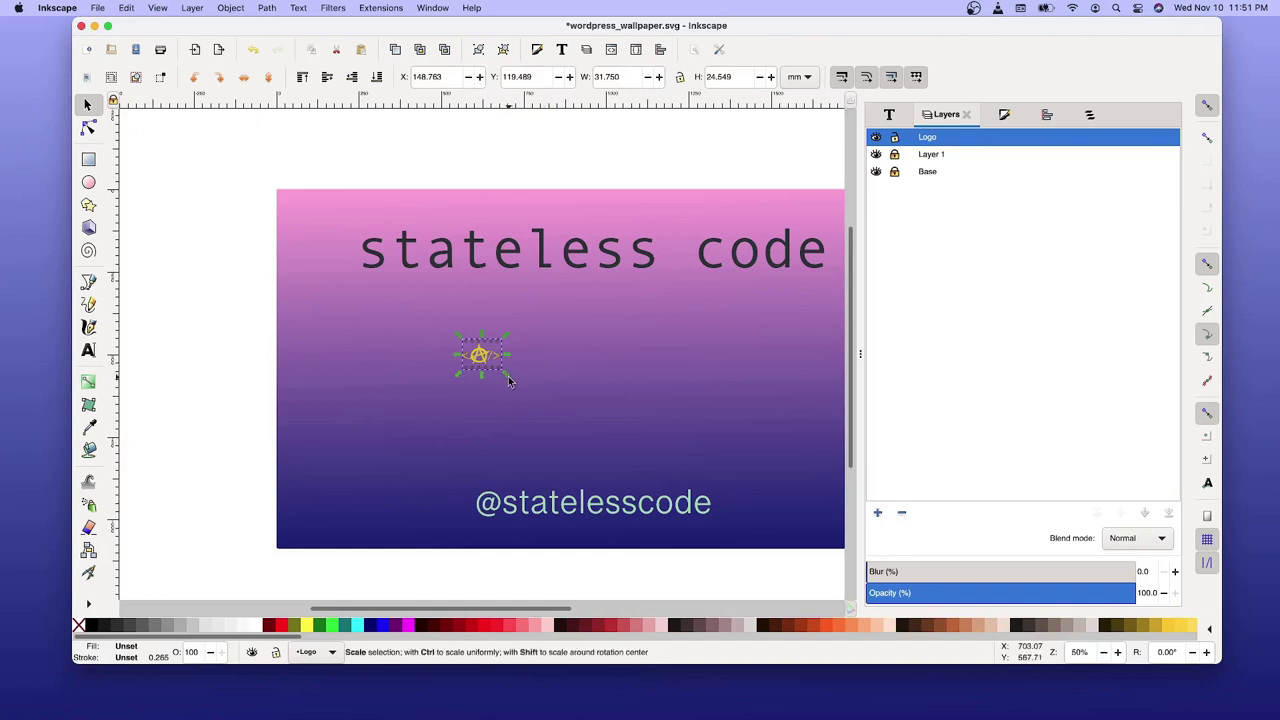
Undo a stretched 700 mm height, lock the aspect ratio, and set the logo 500 mm tall.
double_click(709, 77)
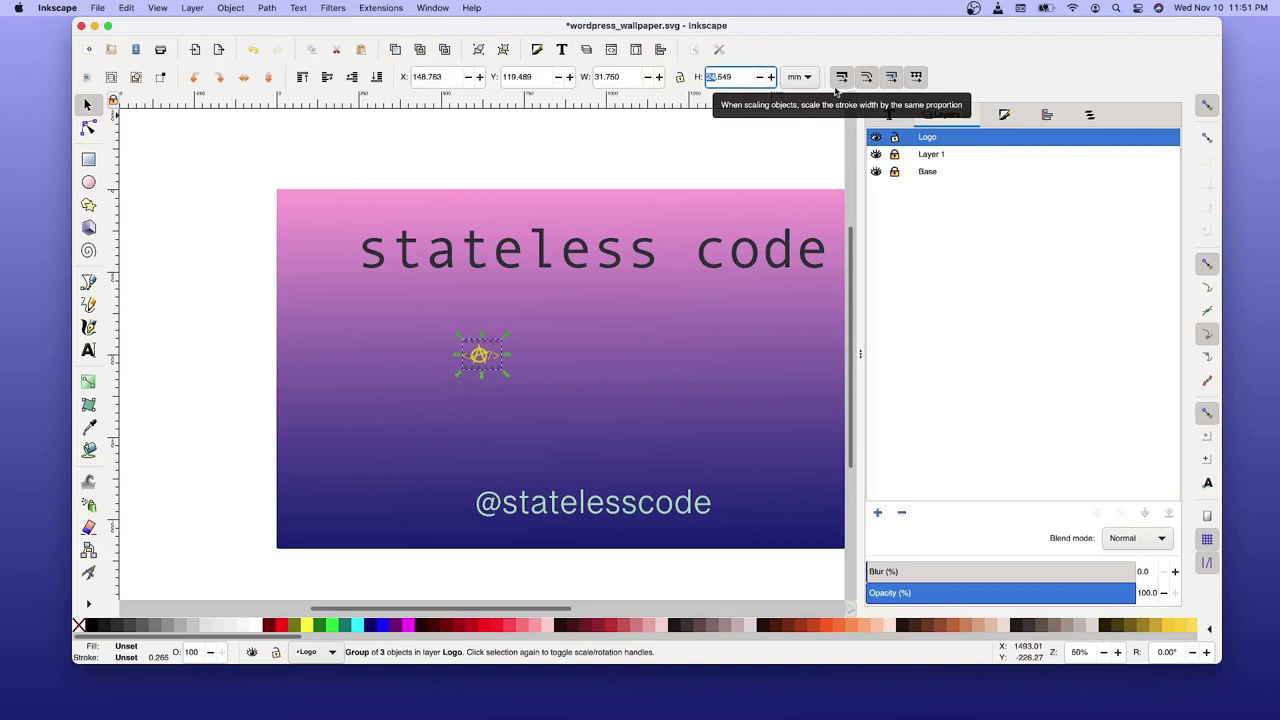
text(700)
key(Return)
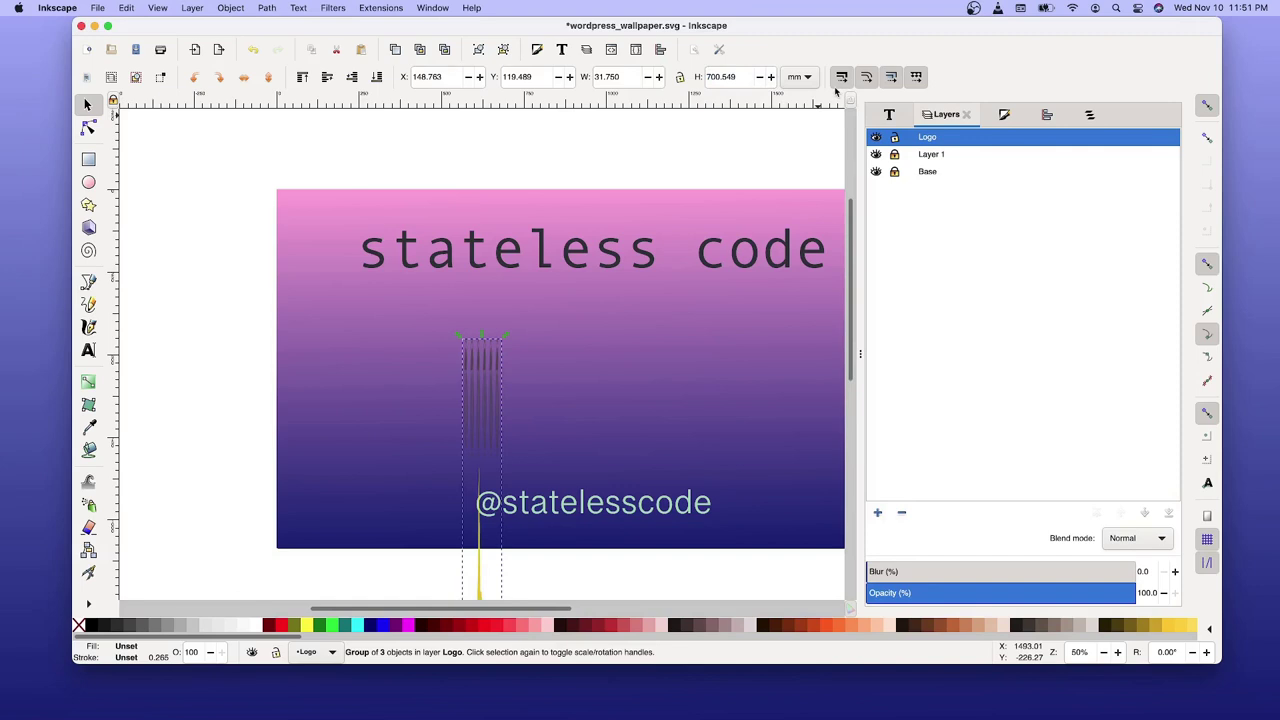
key(ctrl+z)
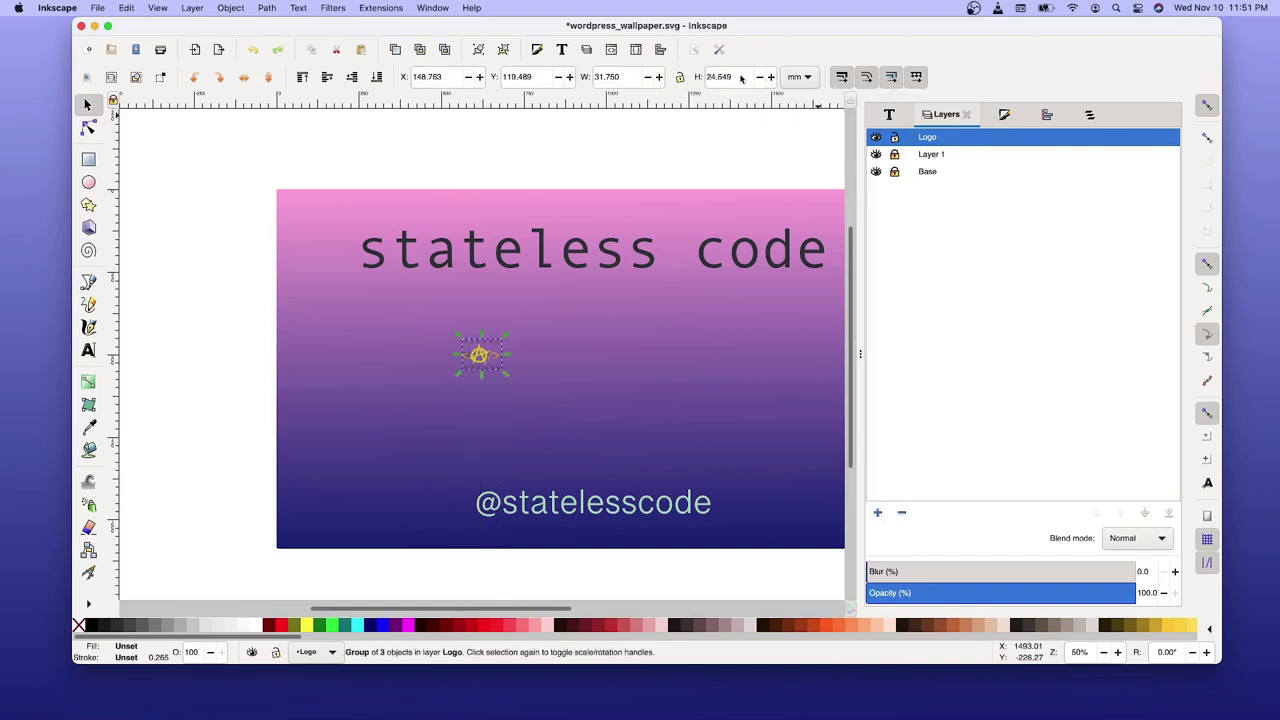
click(680, 77)
double_click(724, 77)
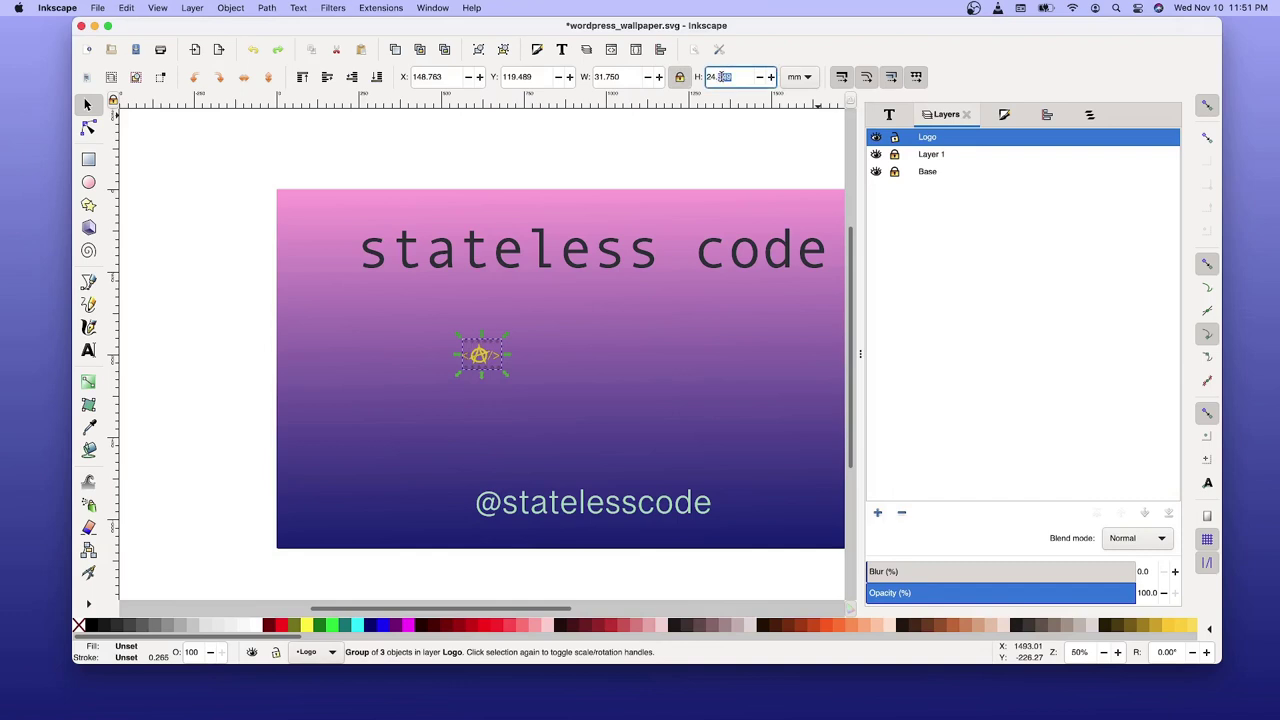
triple_click(718, 77)
text(500)
key(Return)
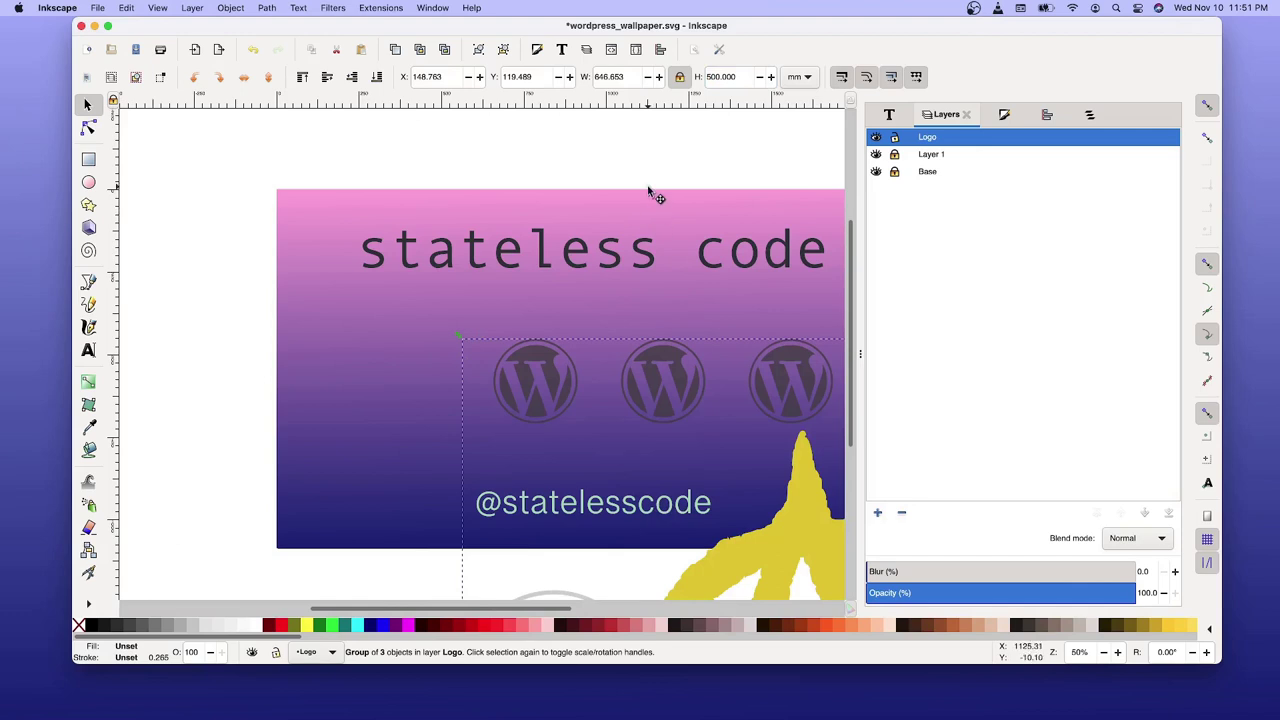
Shrink the logo proportionally to 250 mm, then 200 mm tall (258.681 mm wide).
double_click(714, 76)
text(250)
key(Return)
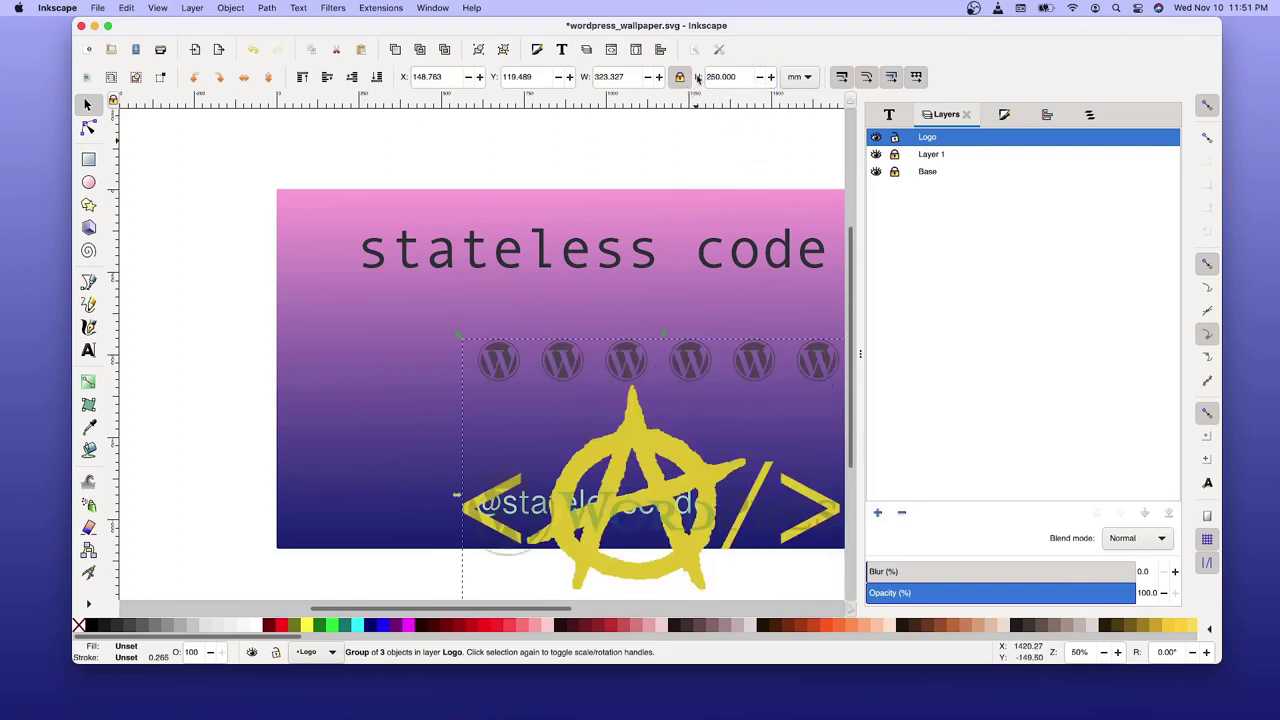
double_click(709, 77)
text(200)
key(Return)
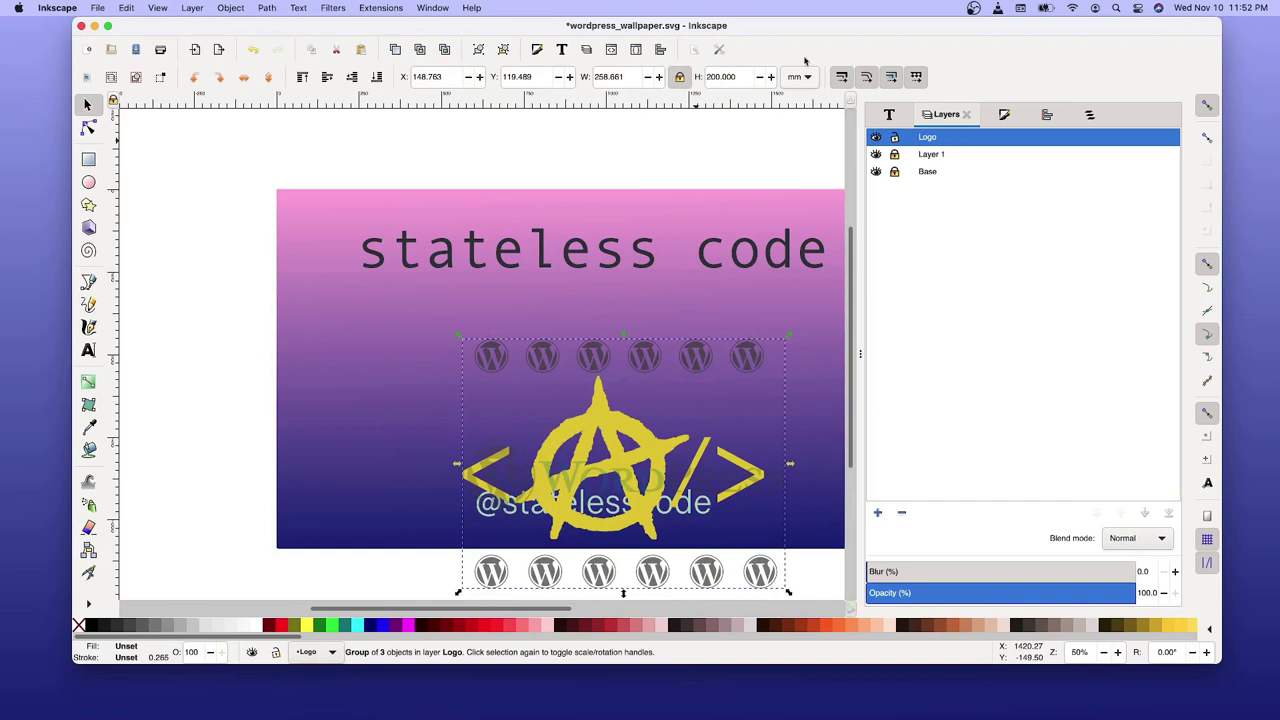
Centre the logo on the page, resize it to 150 mm tall, and recentre it.
click(1047, 116)
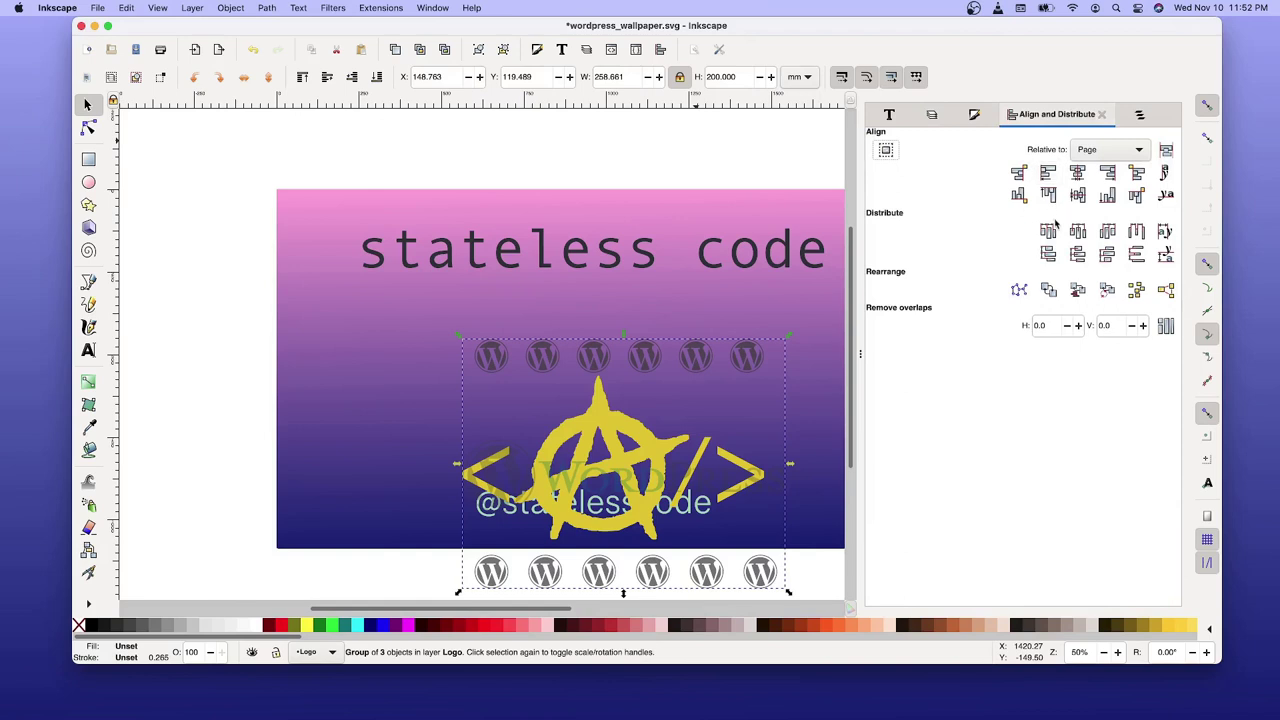
click(1077, 175)
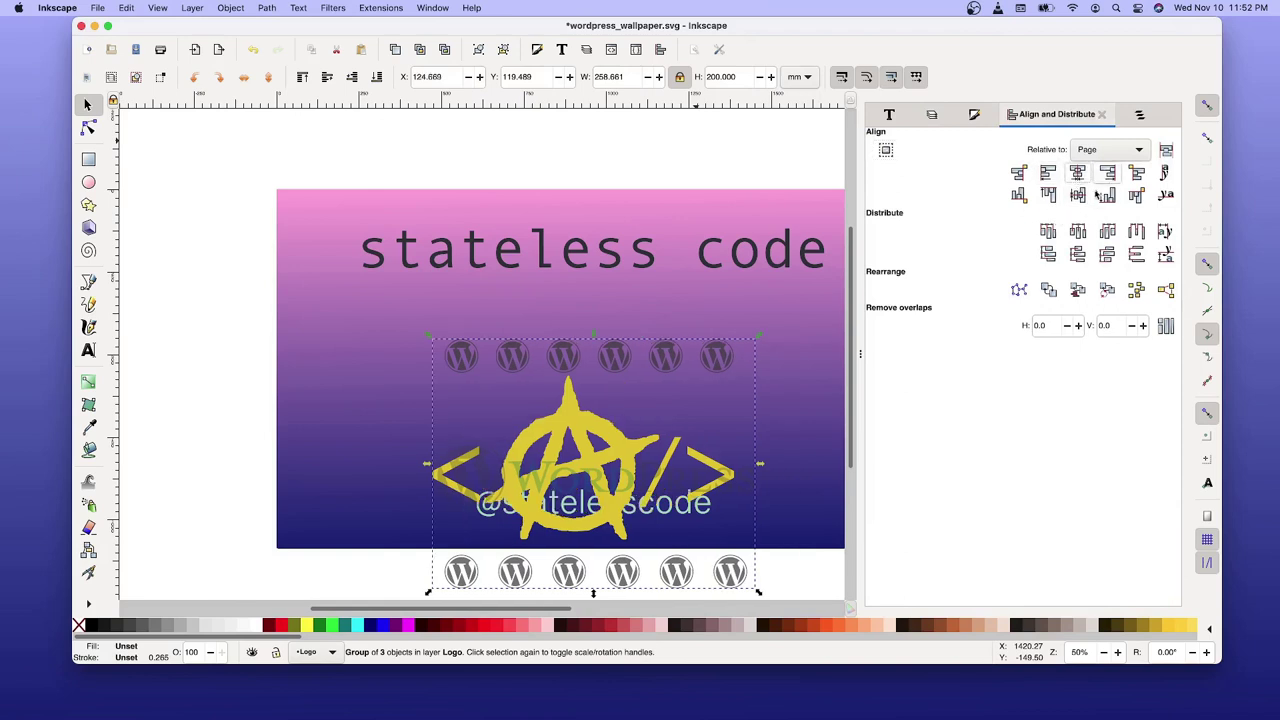
click(1078, 196)
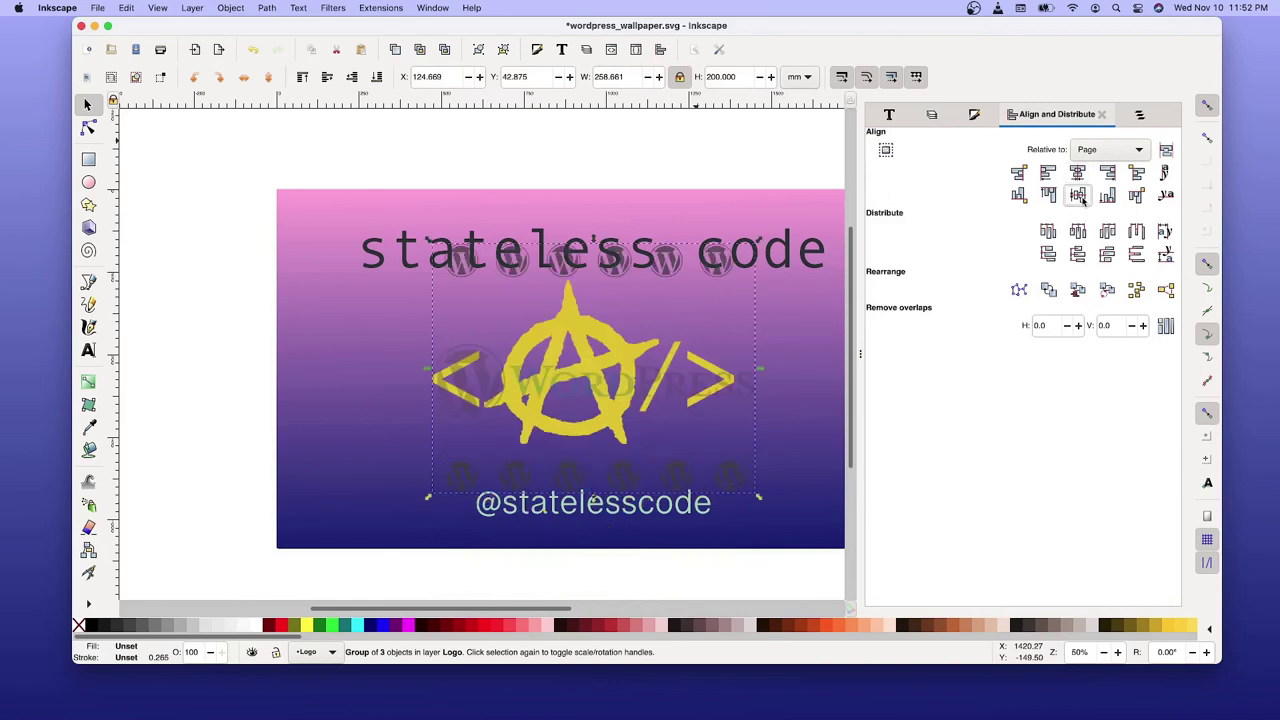
double_click(713, 77)
text(150)
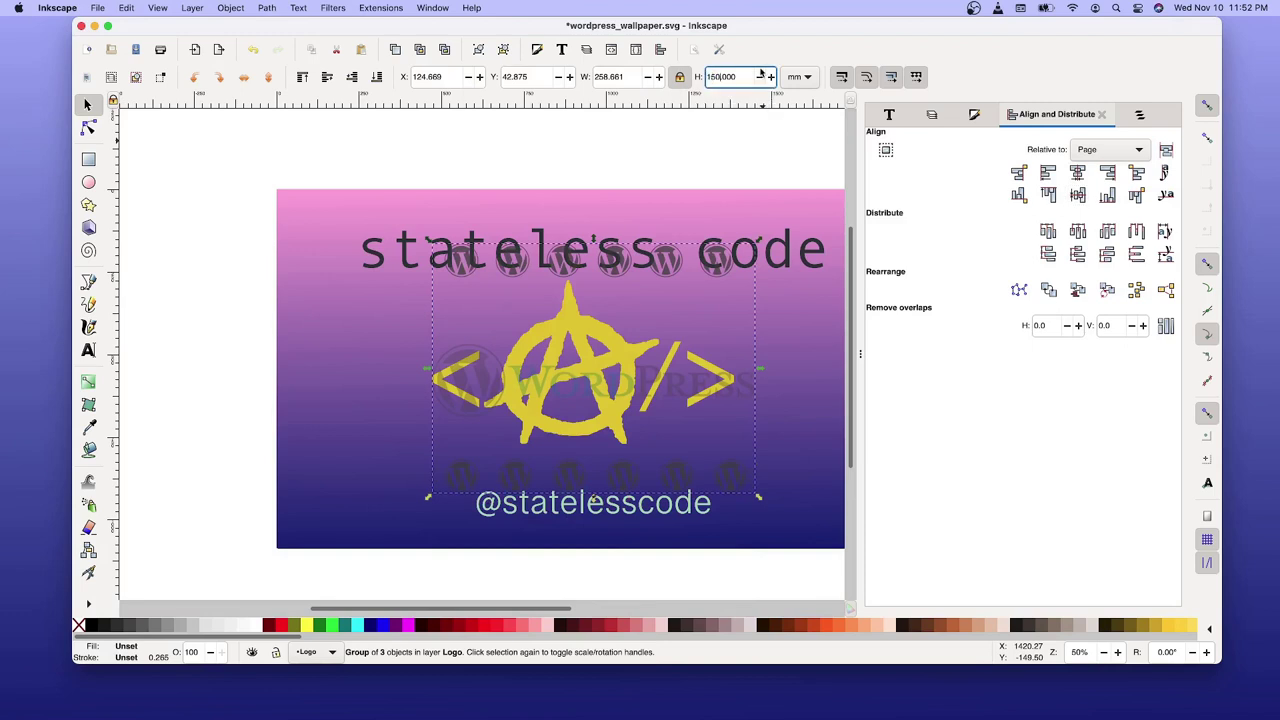
key(Return)
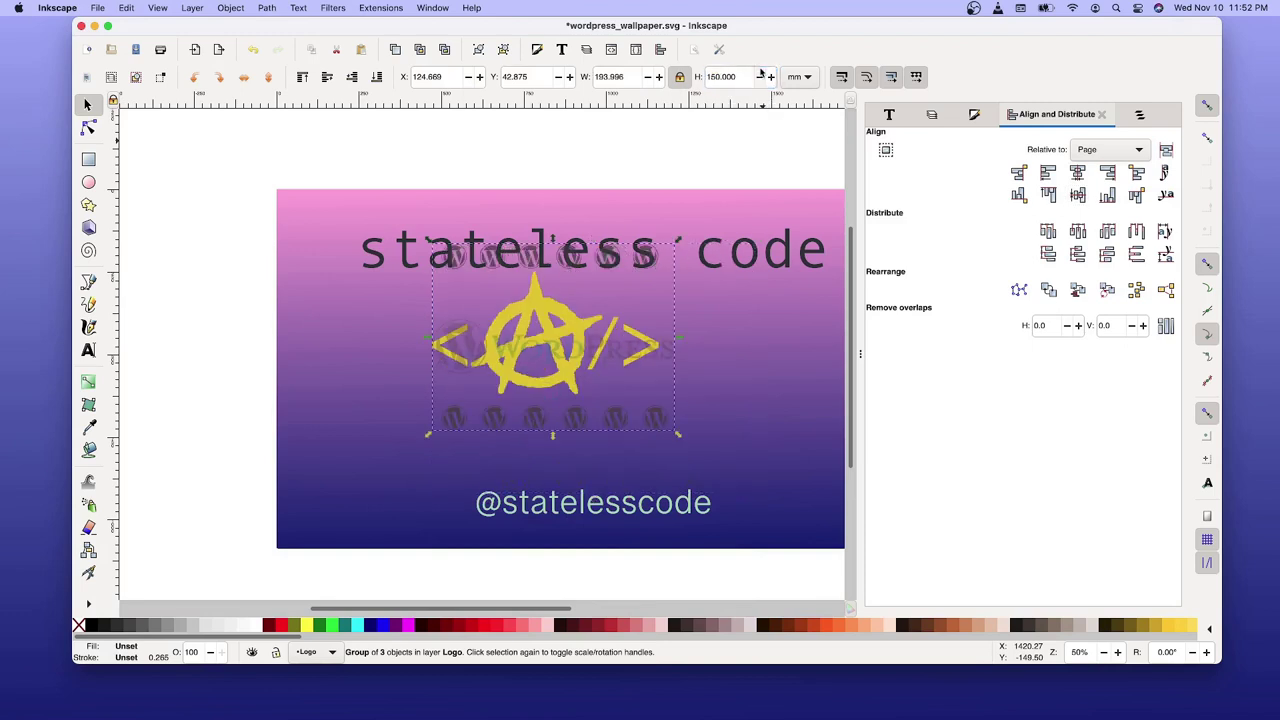
click(1078, 195)
click(1082, 201)
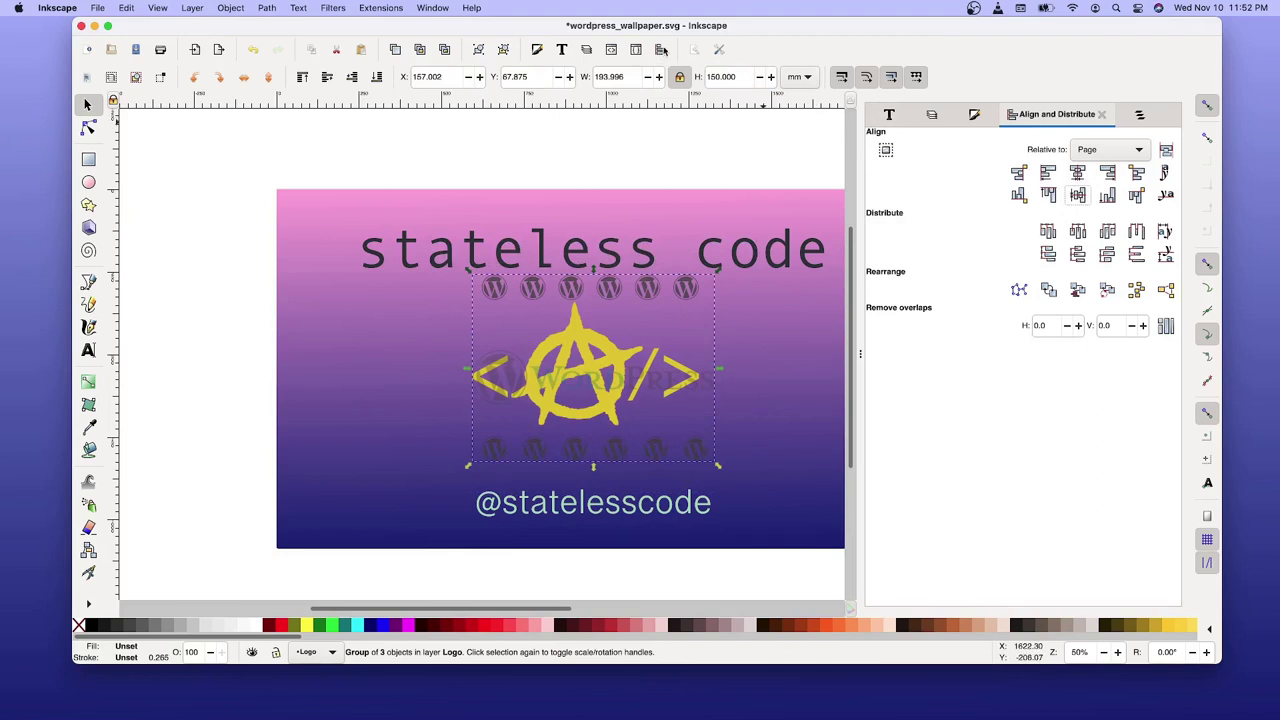
Resize the logo to 160 mm, then 170 mm tall, recentring it horizontally each time.
double_click(712, 76)
text(1)
key(Return)
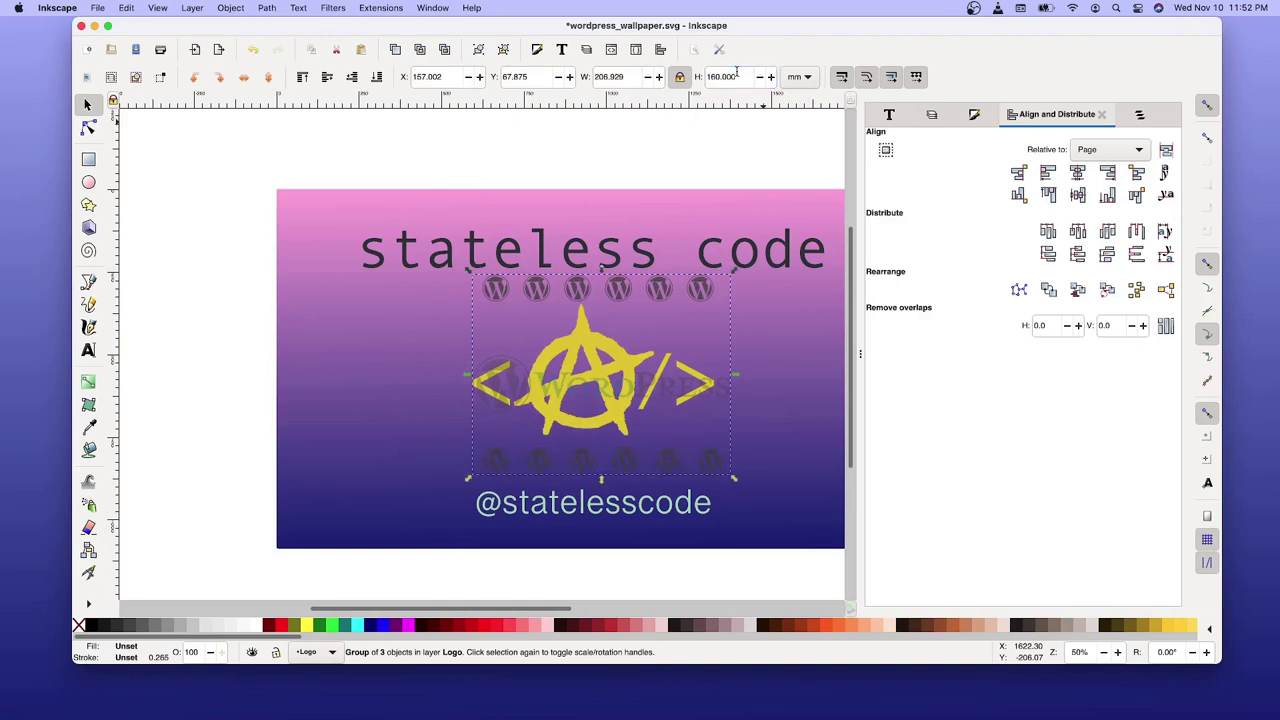
click(1077, 172)
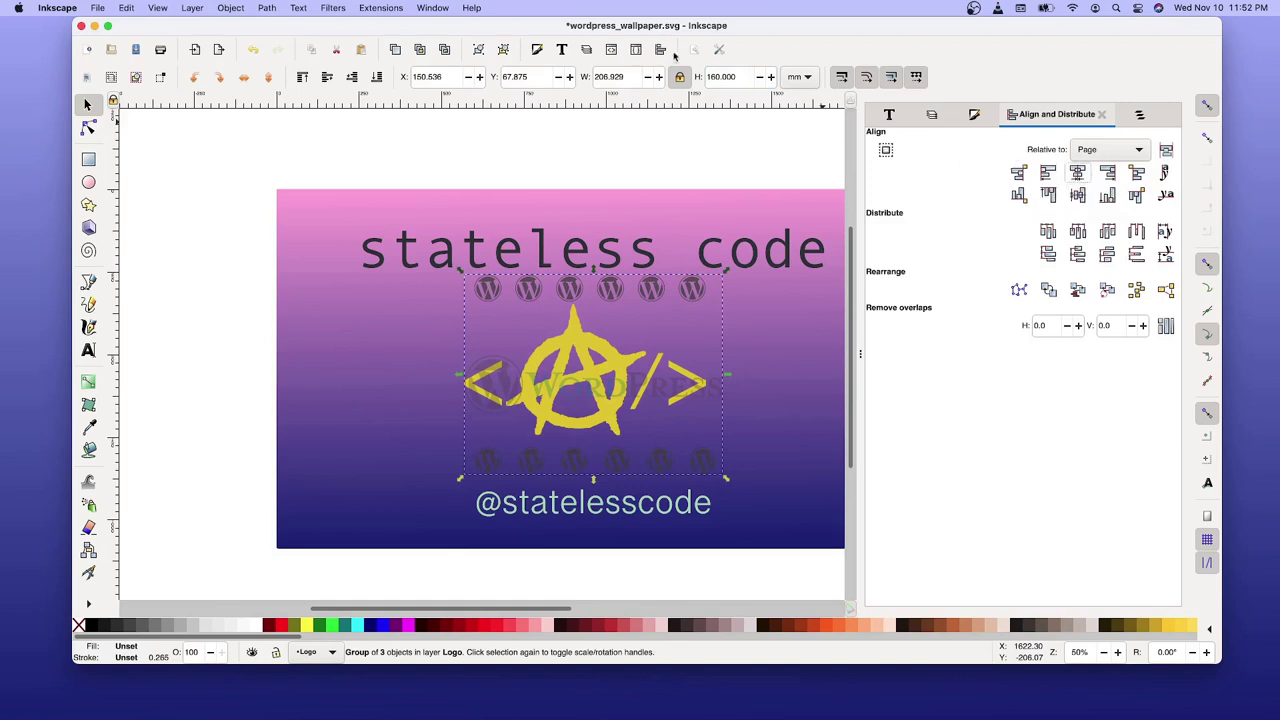
double_click(716, 77)
text(17)
key(Return)
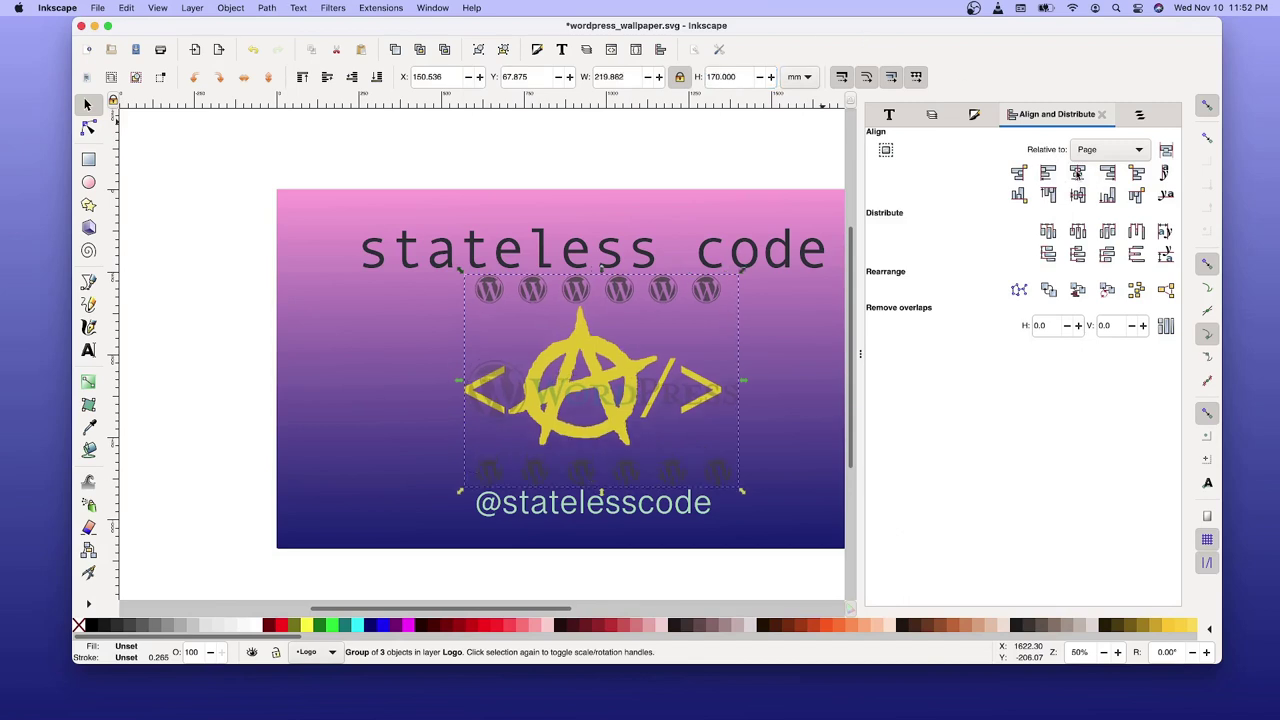
click(1078, 174)
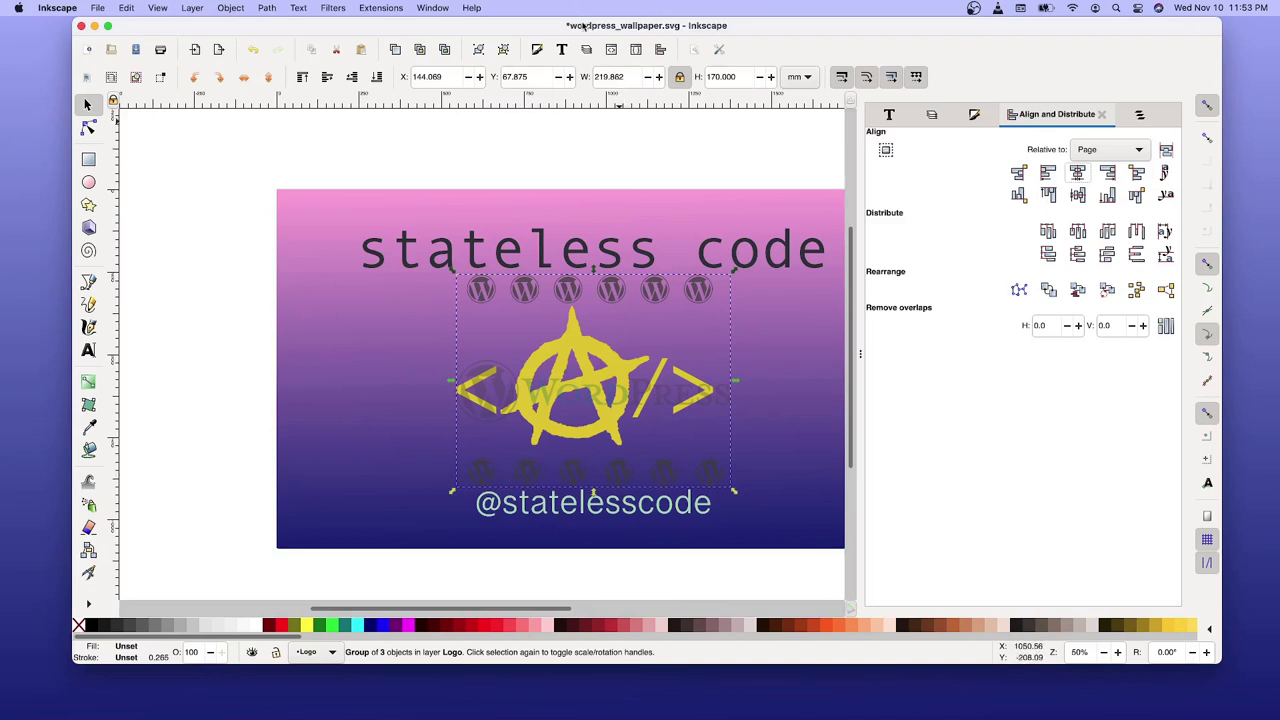
Save wordpress_wallpaper.svg with the centred 170 mm logo using Ctrl+S.
key(cmd+s)
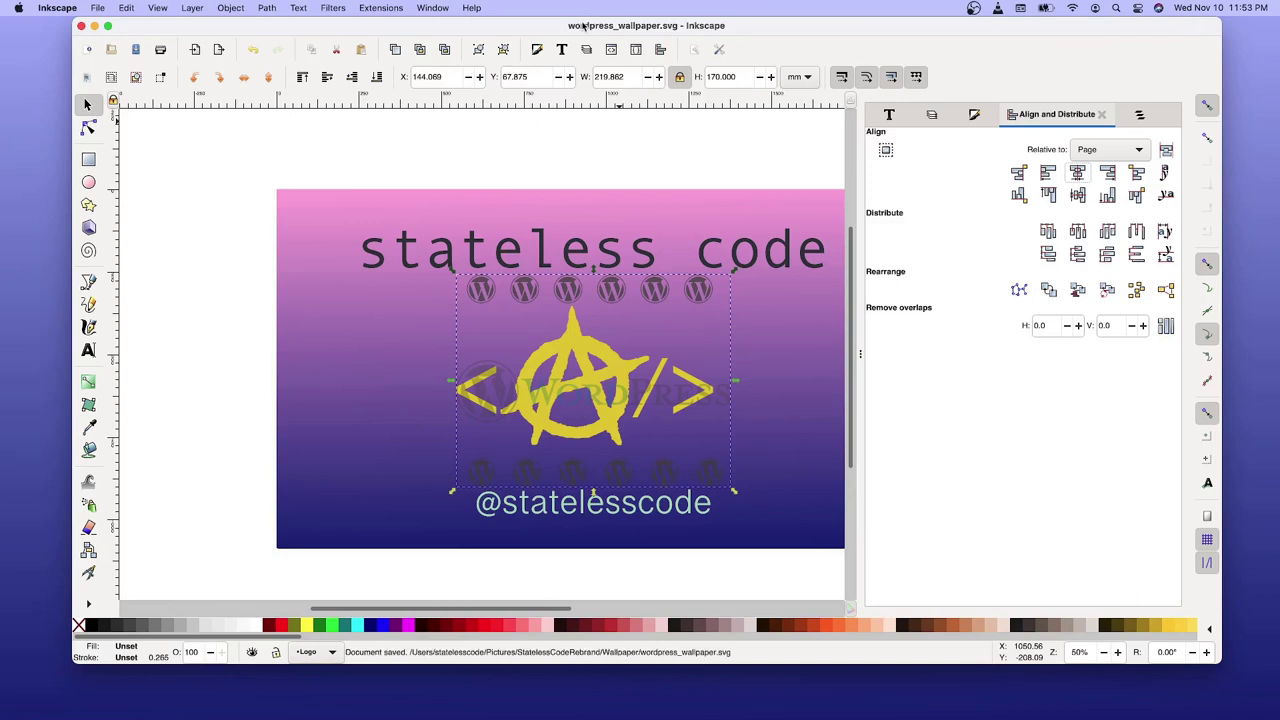